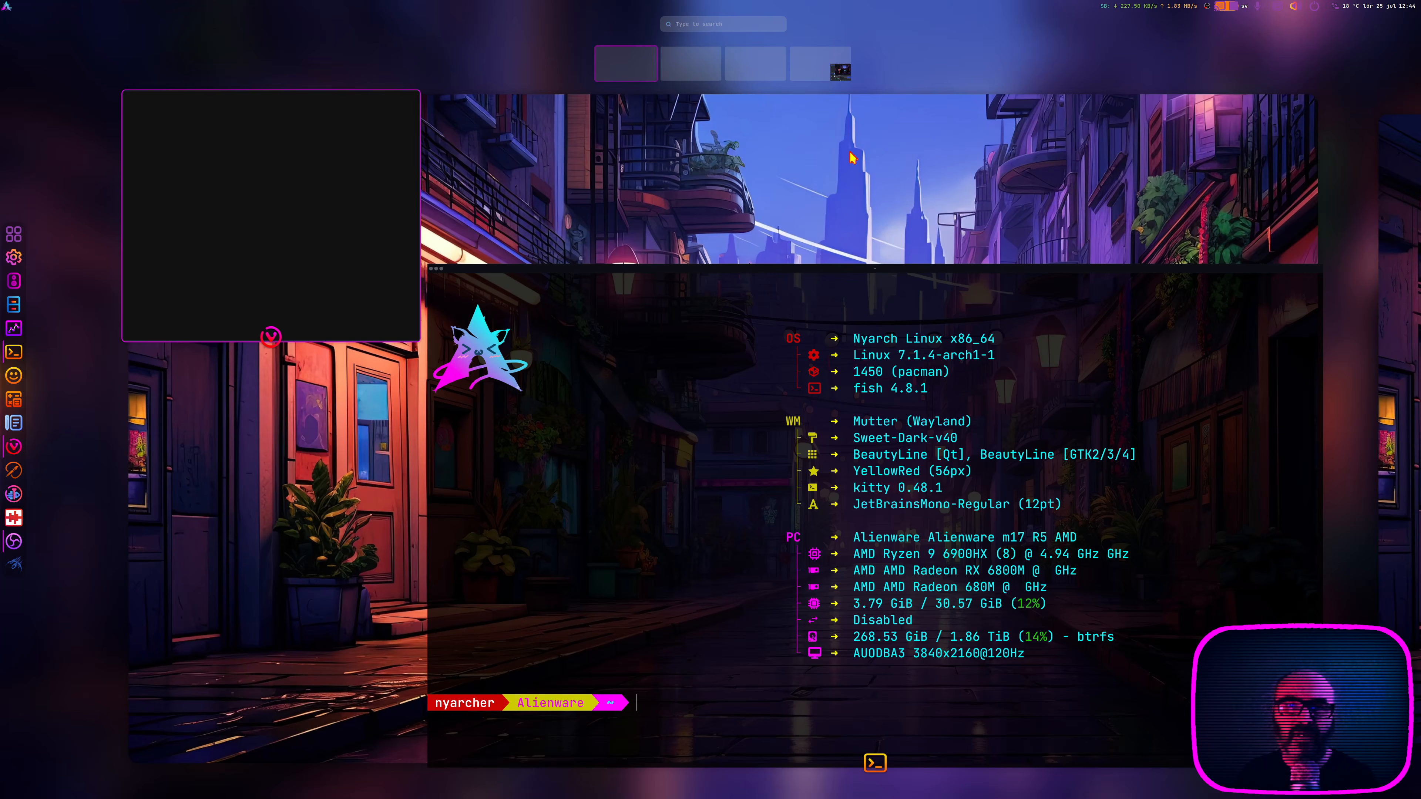
Step: Check the live stream's status in the browser's YouTube Studio live-streaming tab and return to the Blank Page tab
click(344, 200)
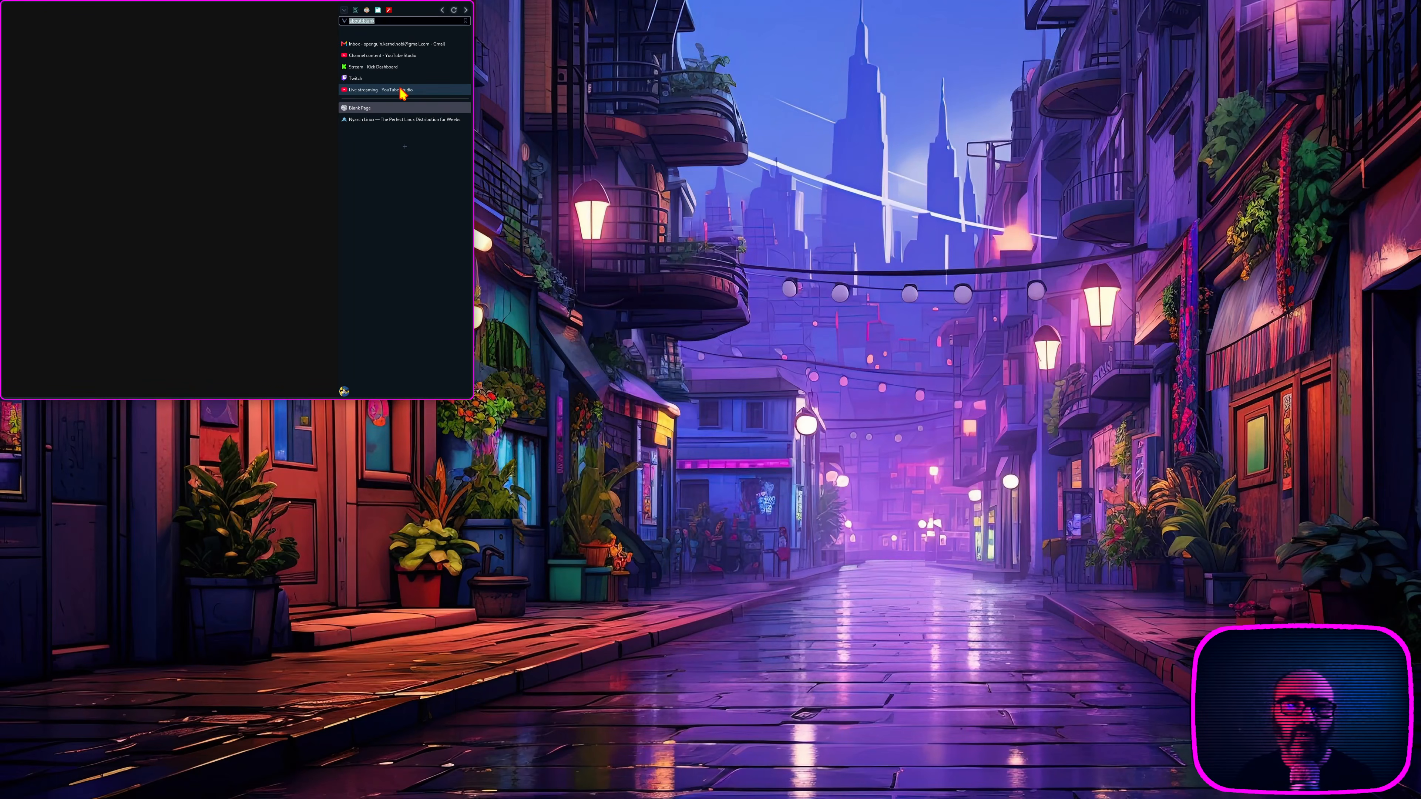
click(403, 91)
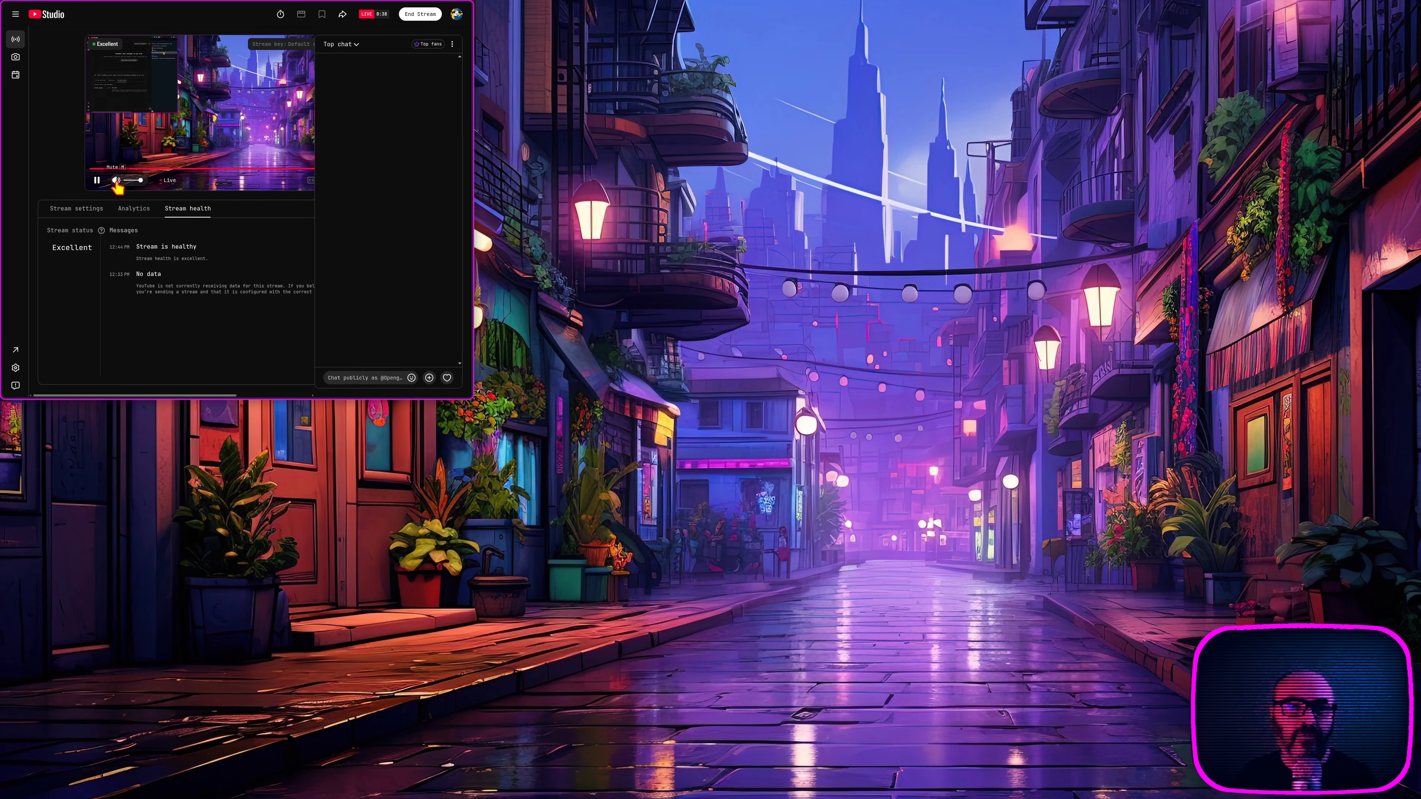
mouse_move(461, 123)
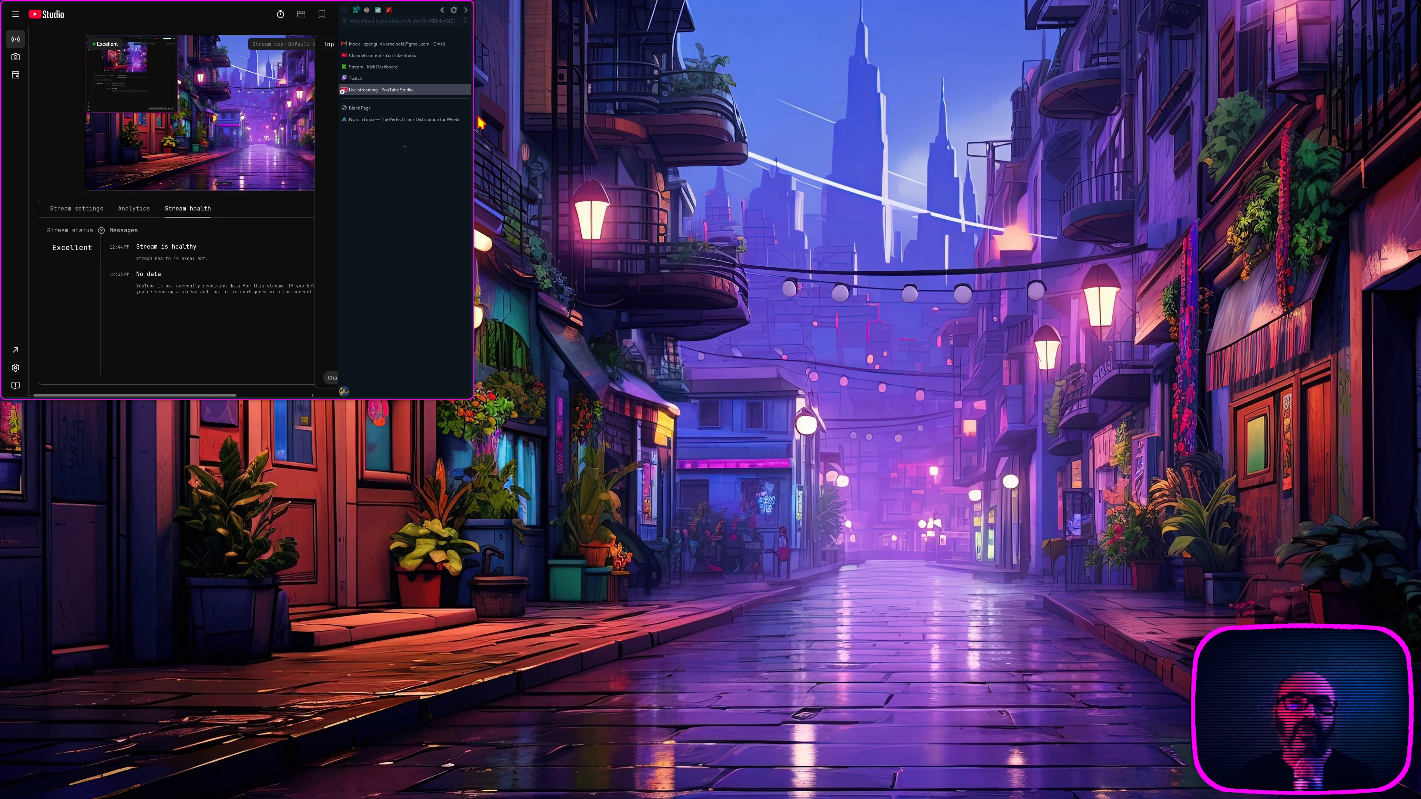
click(410, 109)
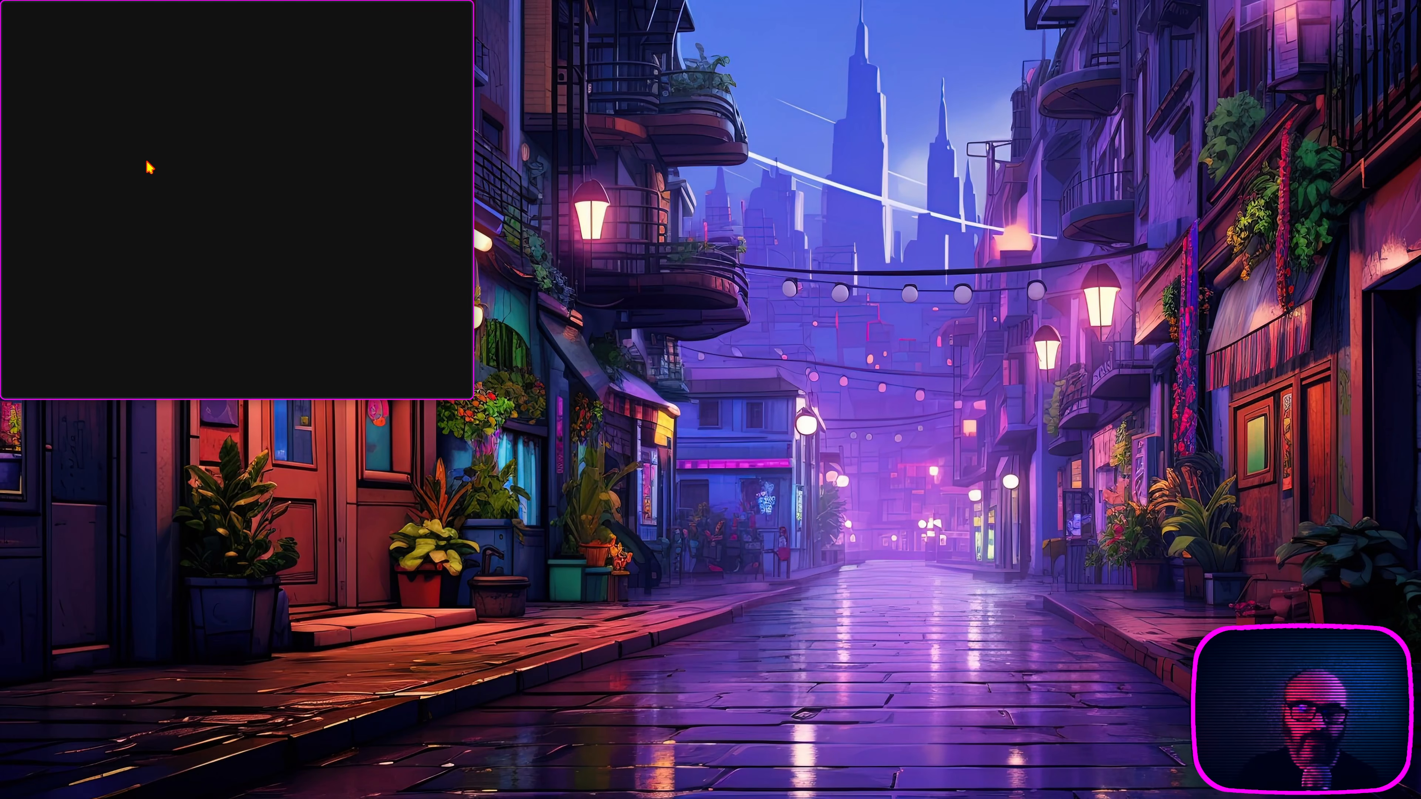
Step: Put the blank browser window away and raise the speaker volume
key(alt+F4)
key(XF86AudioRaiseVolume)
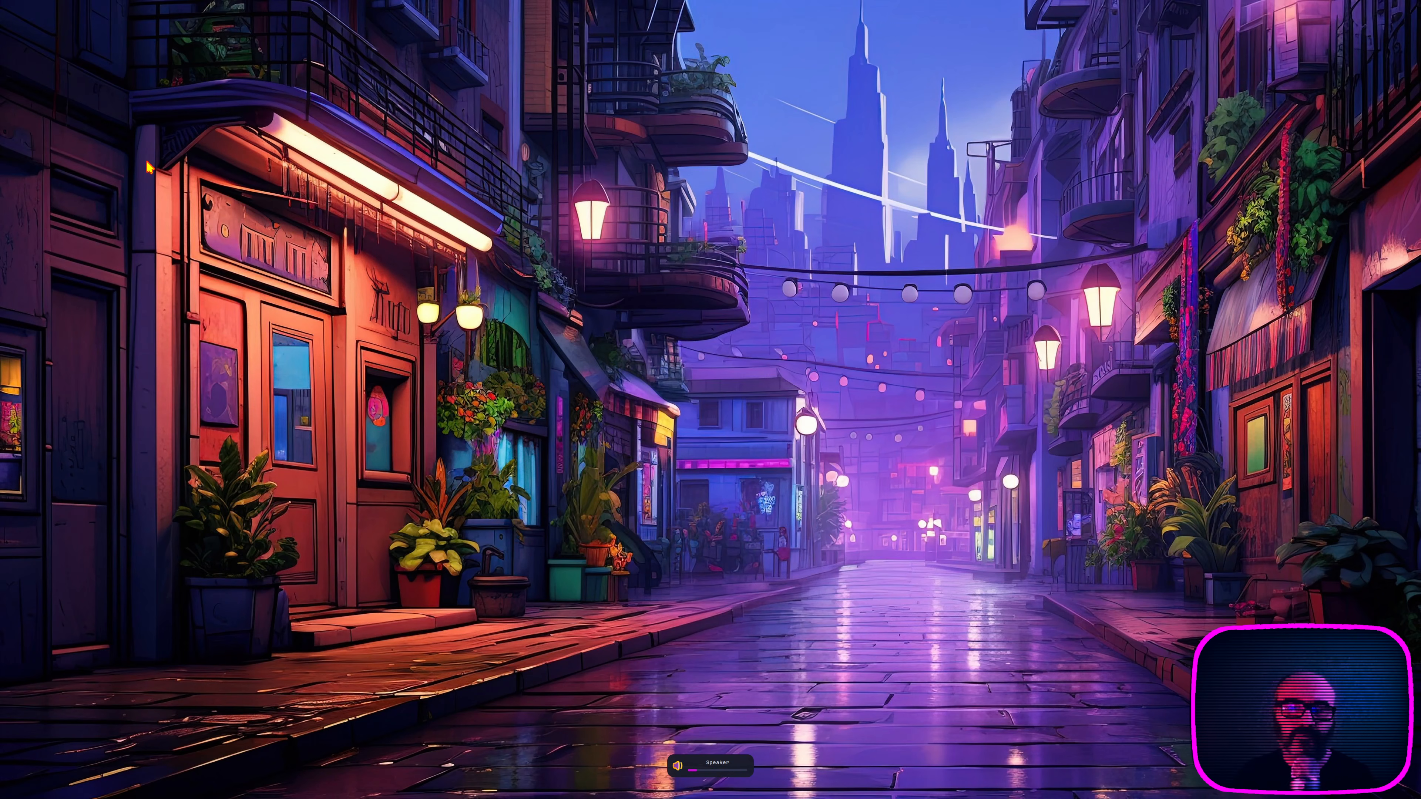
Step: Examine the system information in the terminal window and put the window away
key(super)
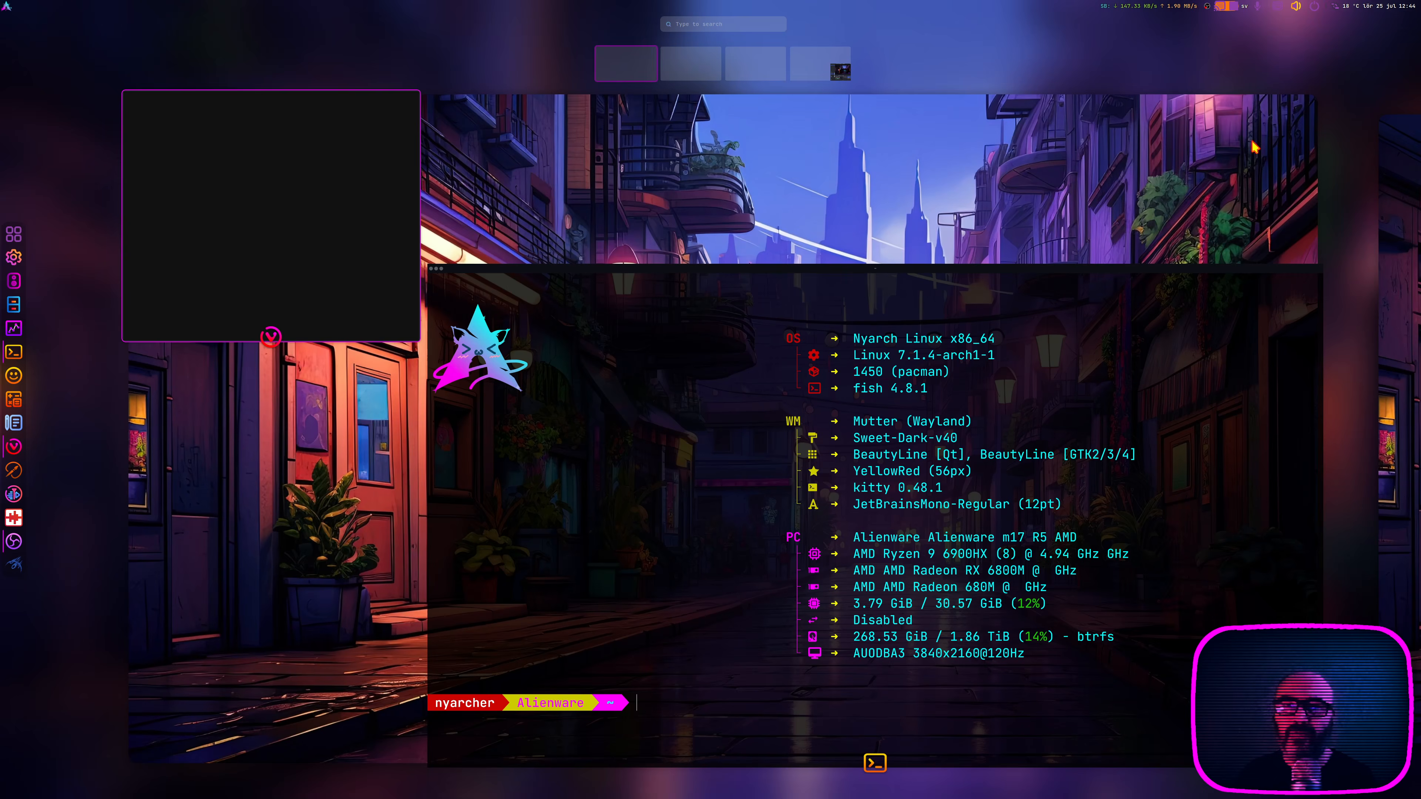
key(super)
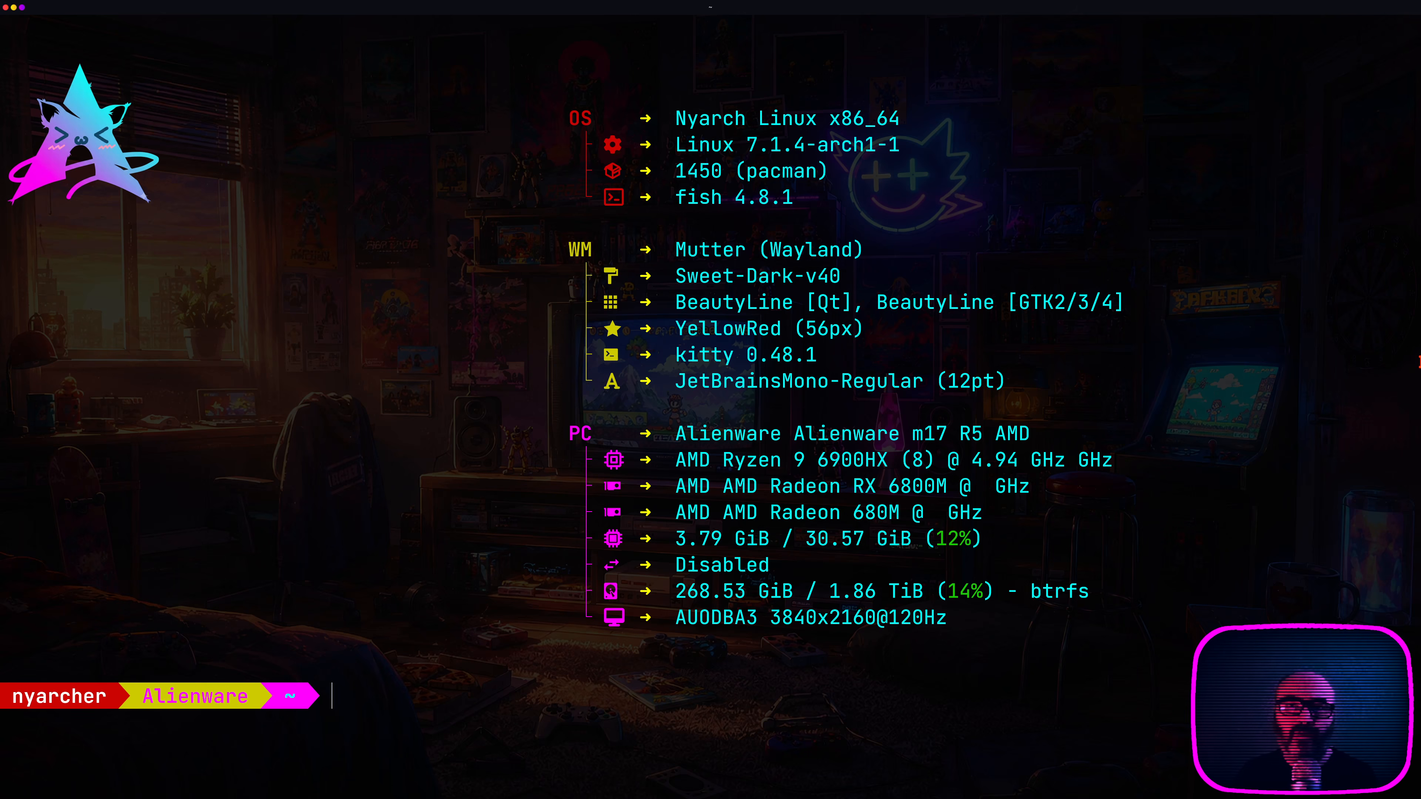
key(alt+F4)
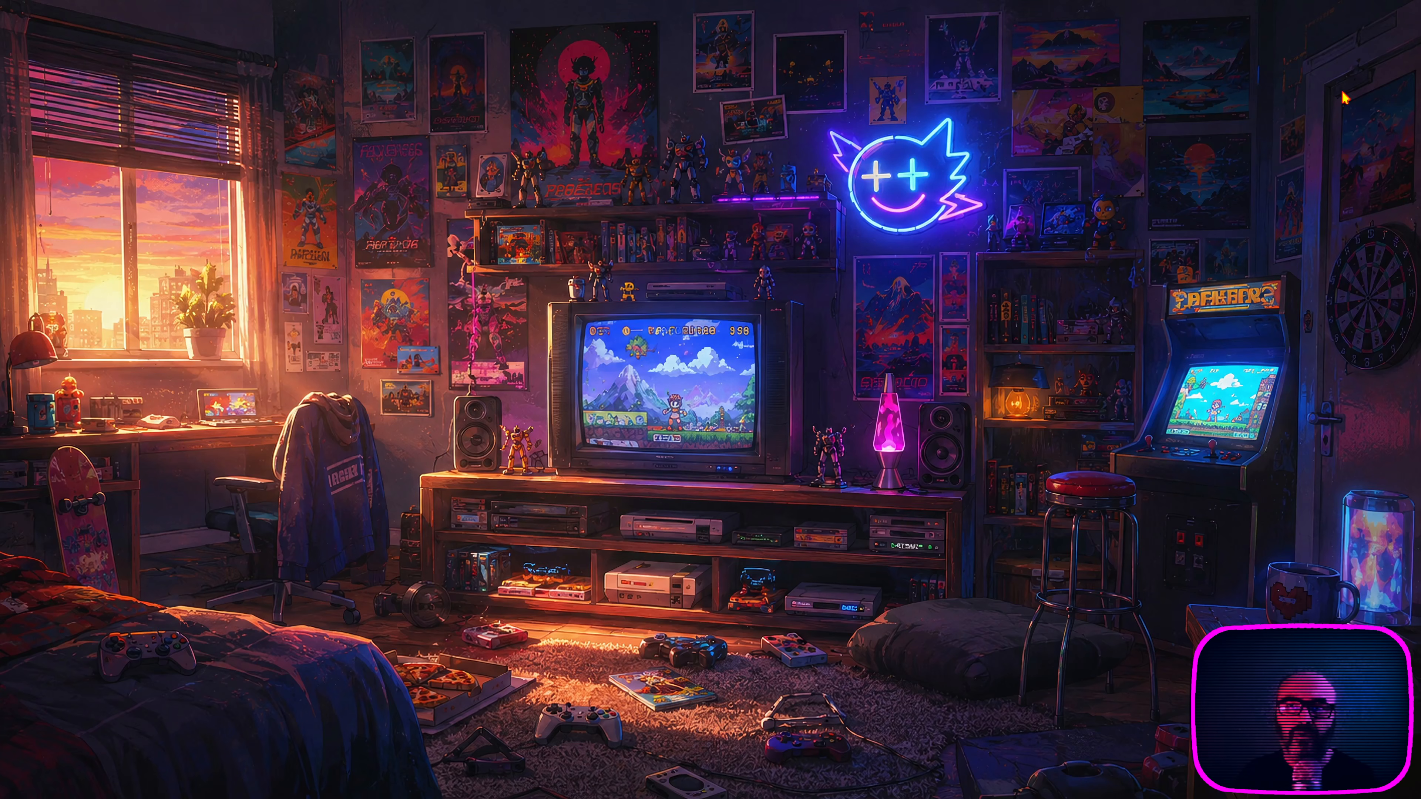
Step: Switch to OBS on the fourth workspace, move its Settings window clear of the main window and show the video settings
key(super)
click(817, 77)
click(829, 320)
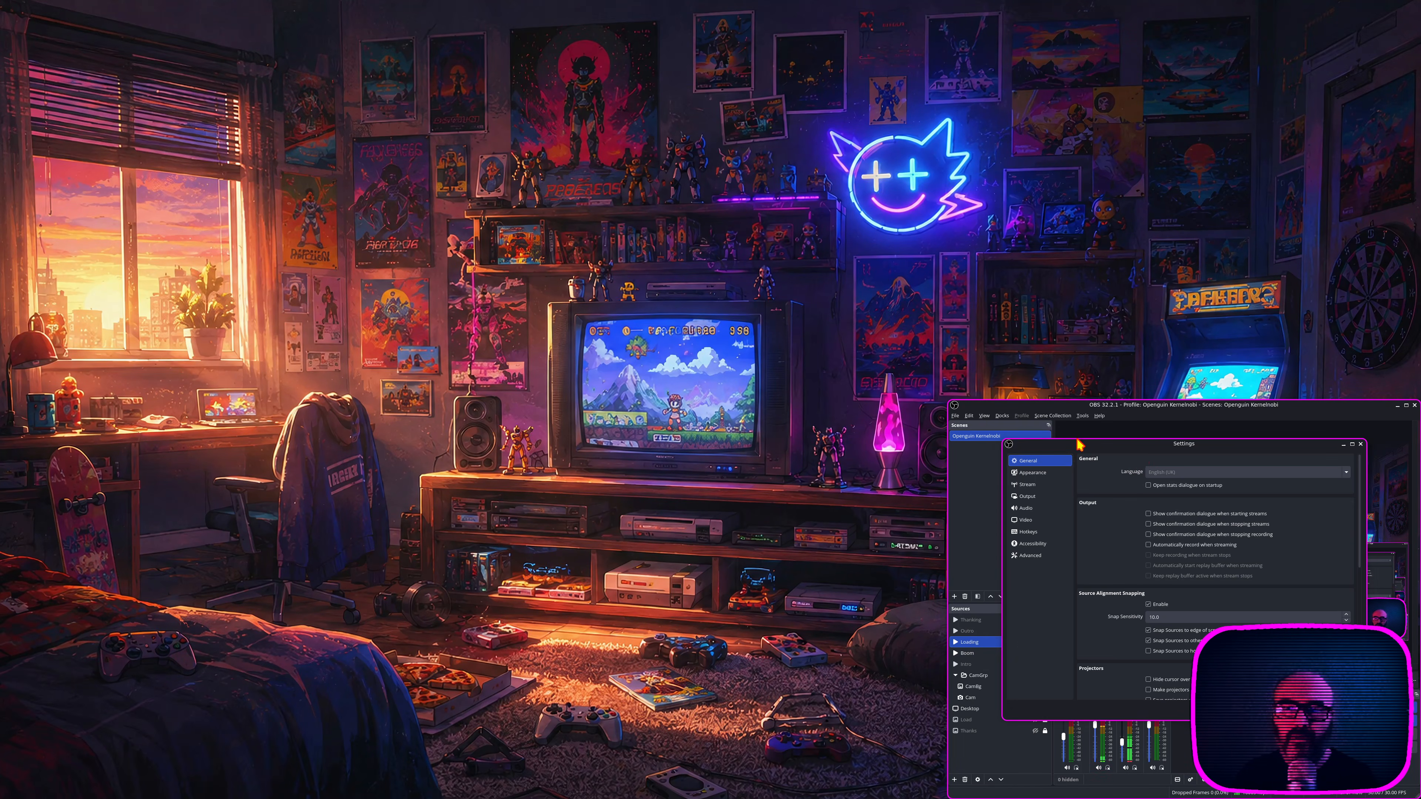
drag(1098, 446, 609, 500)
click(537, 574)
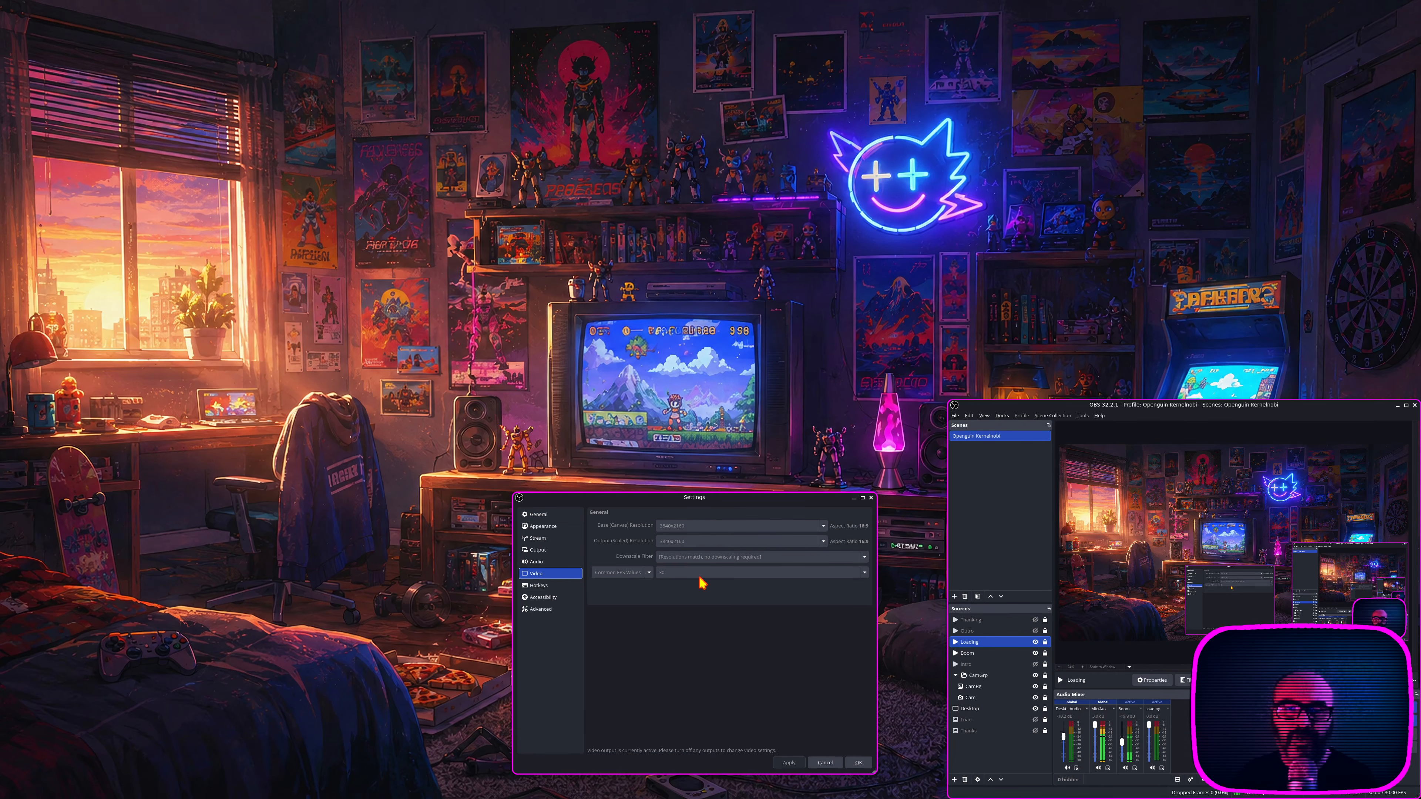
Step: Examine the streaming and recording output settings in OBS and close the Settings window
click(537, 550)
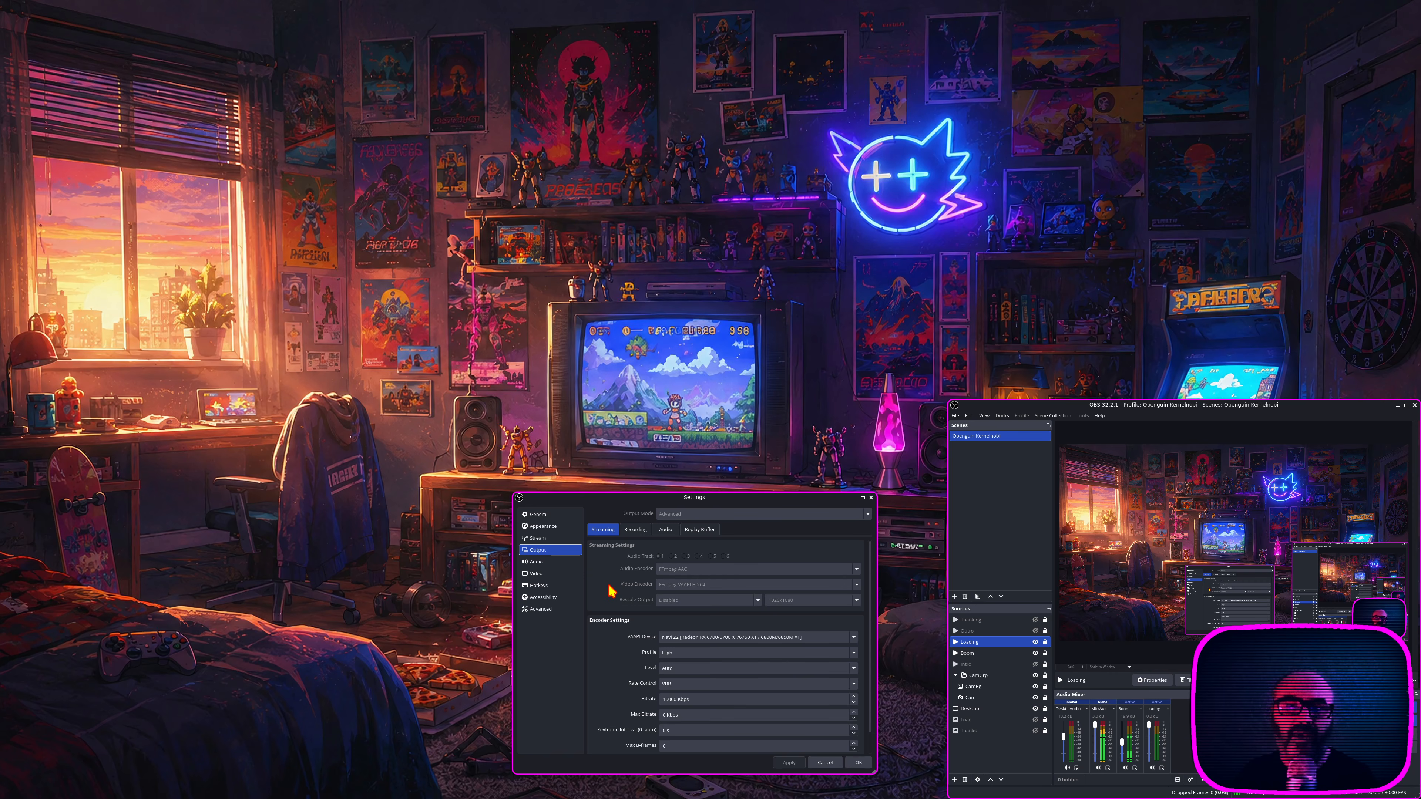
click(636, 530)
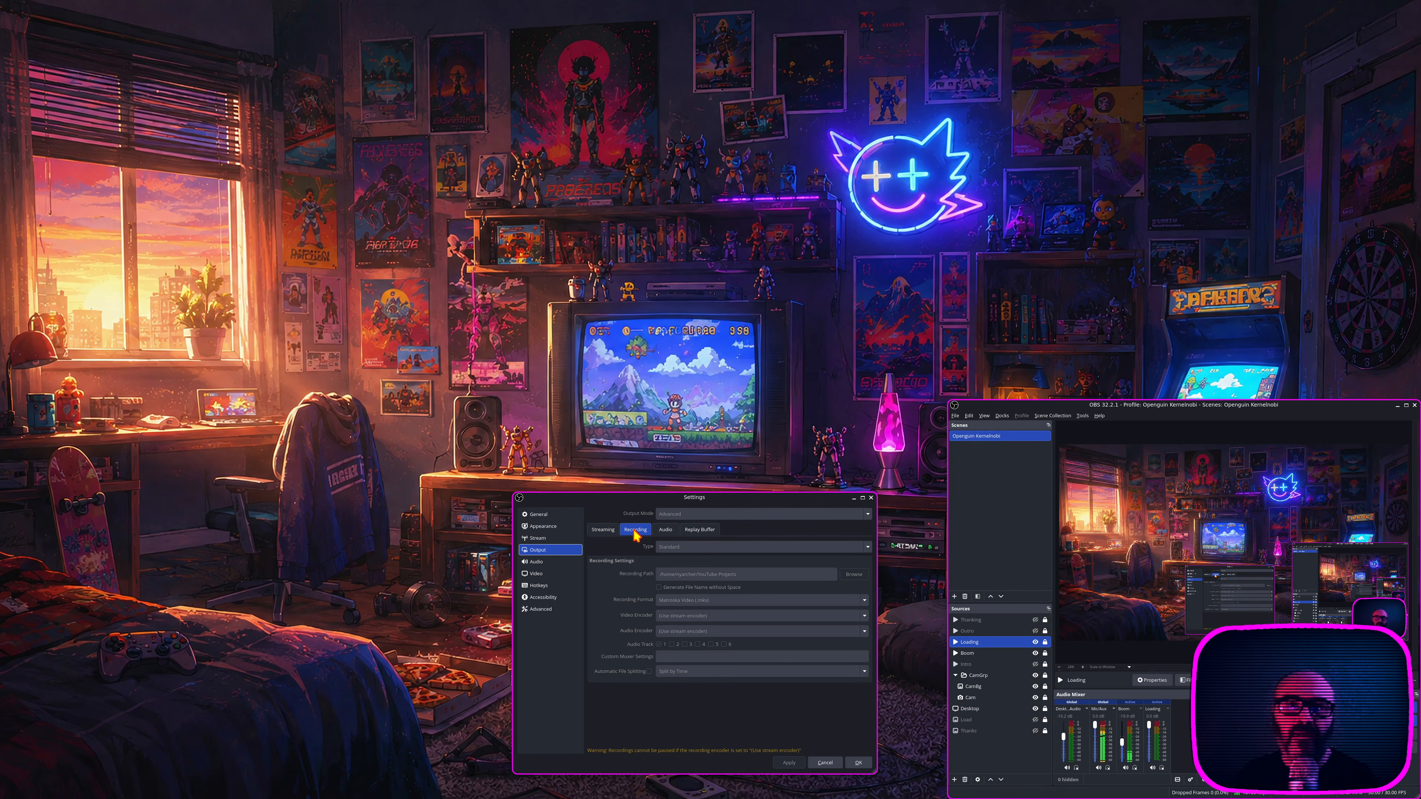
click(871, 497)
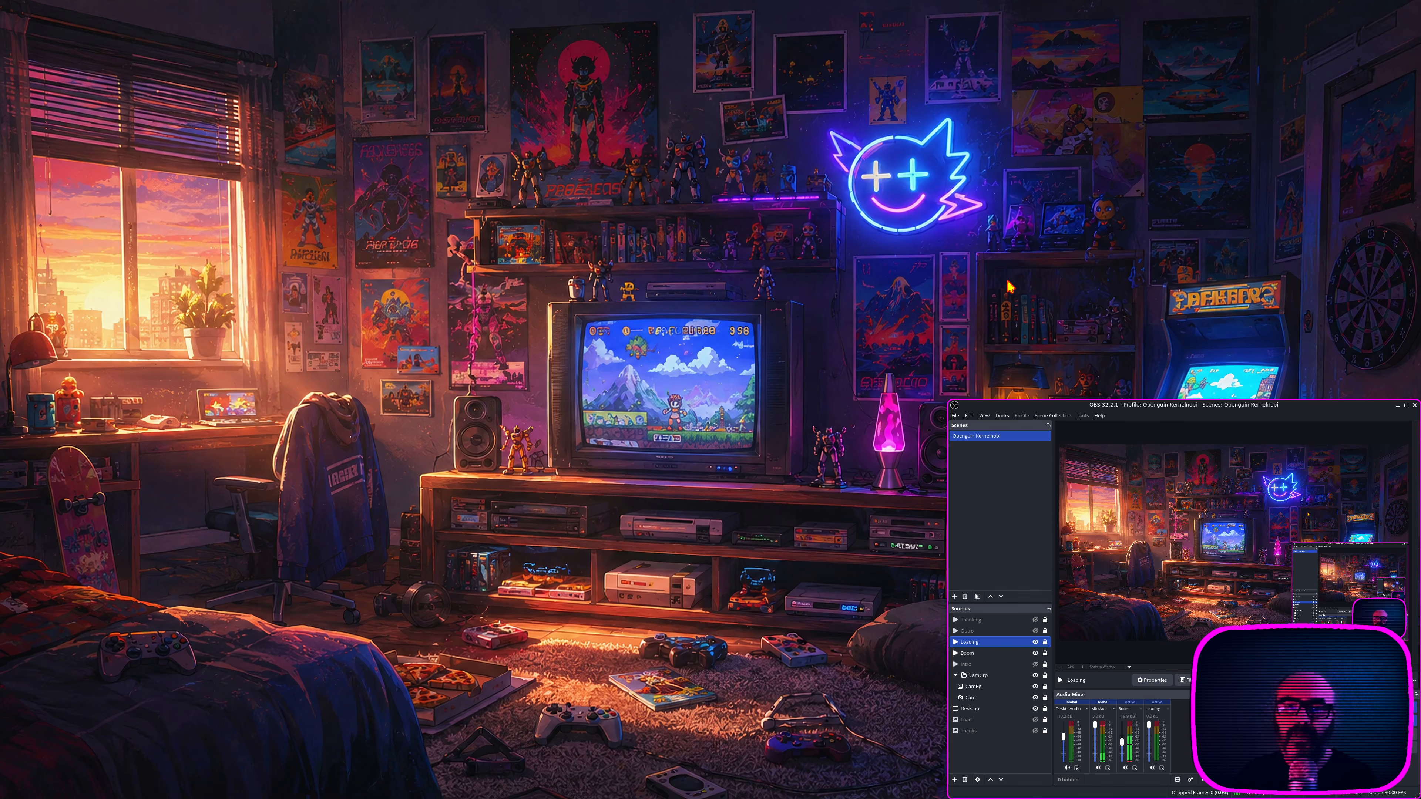
Step: Switch to the browser on the first workspace and open the Nyarch Linux website tab
key(super)
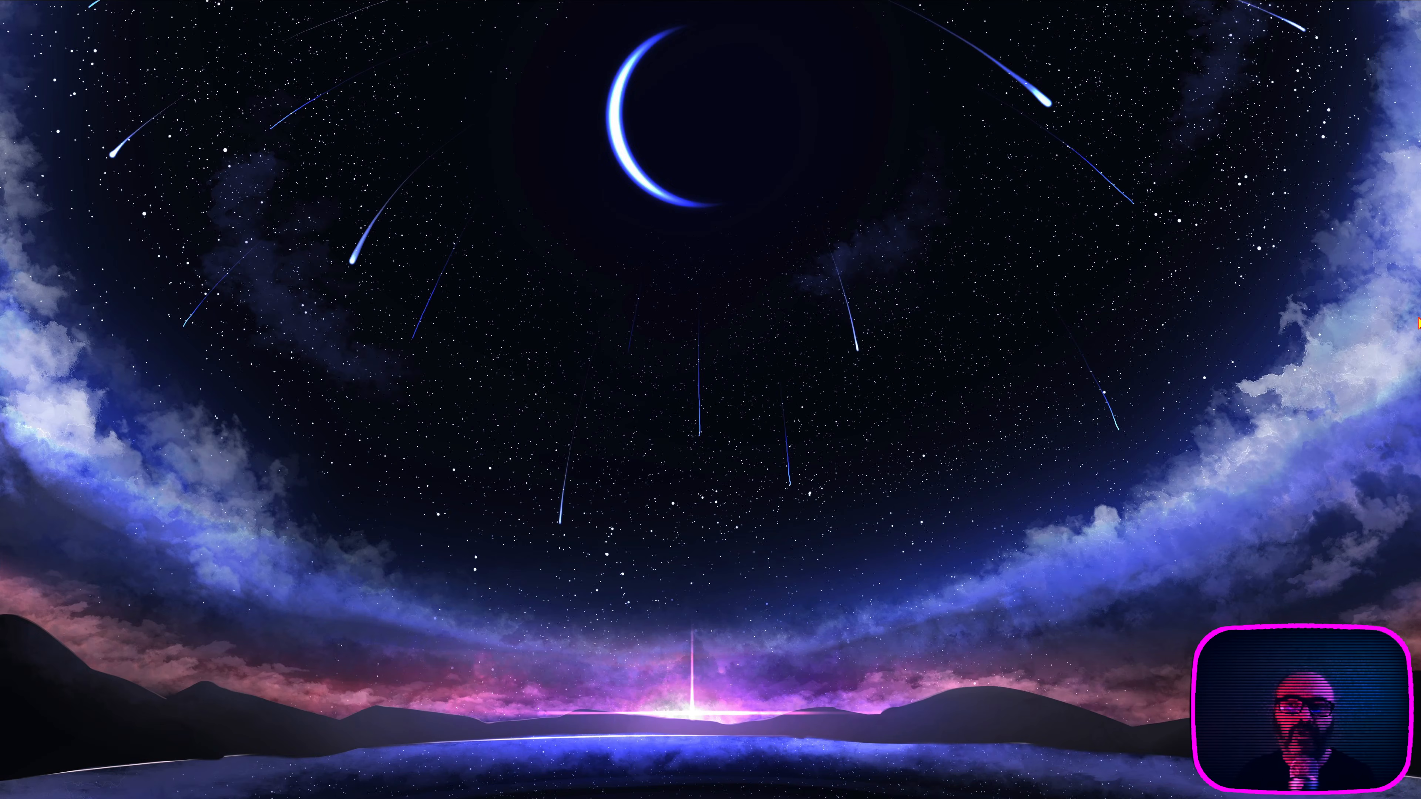
key(super)
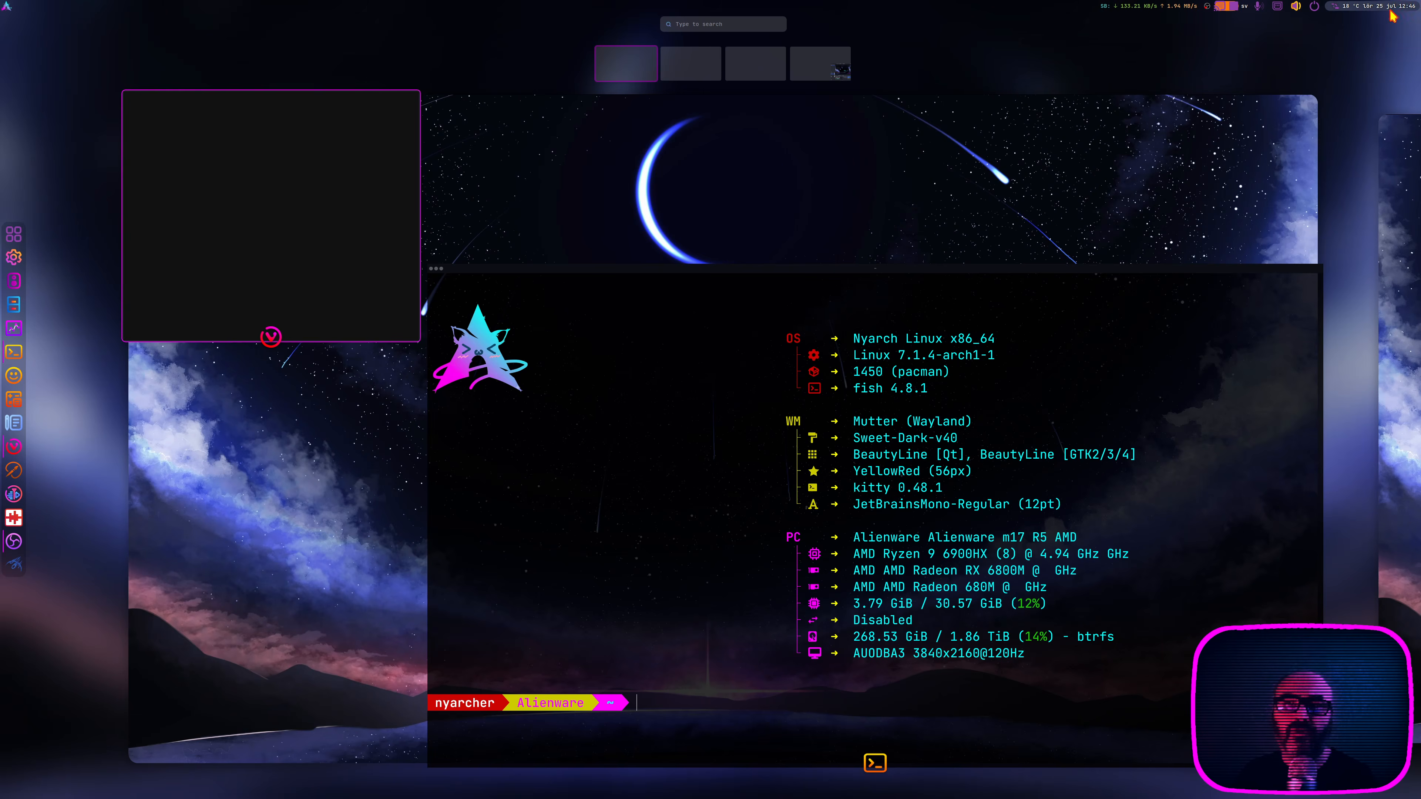
click(211, 190)
mouse_move(469, 124)
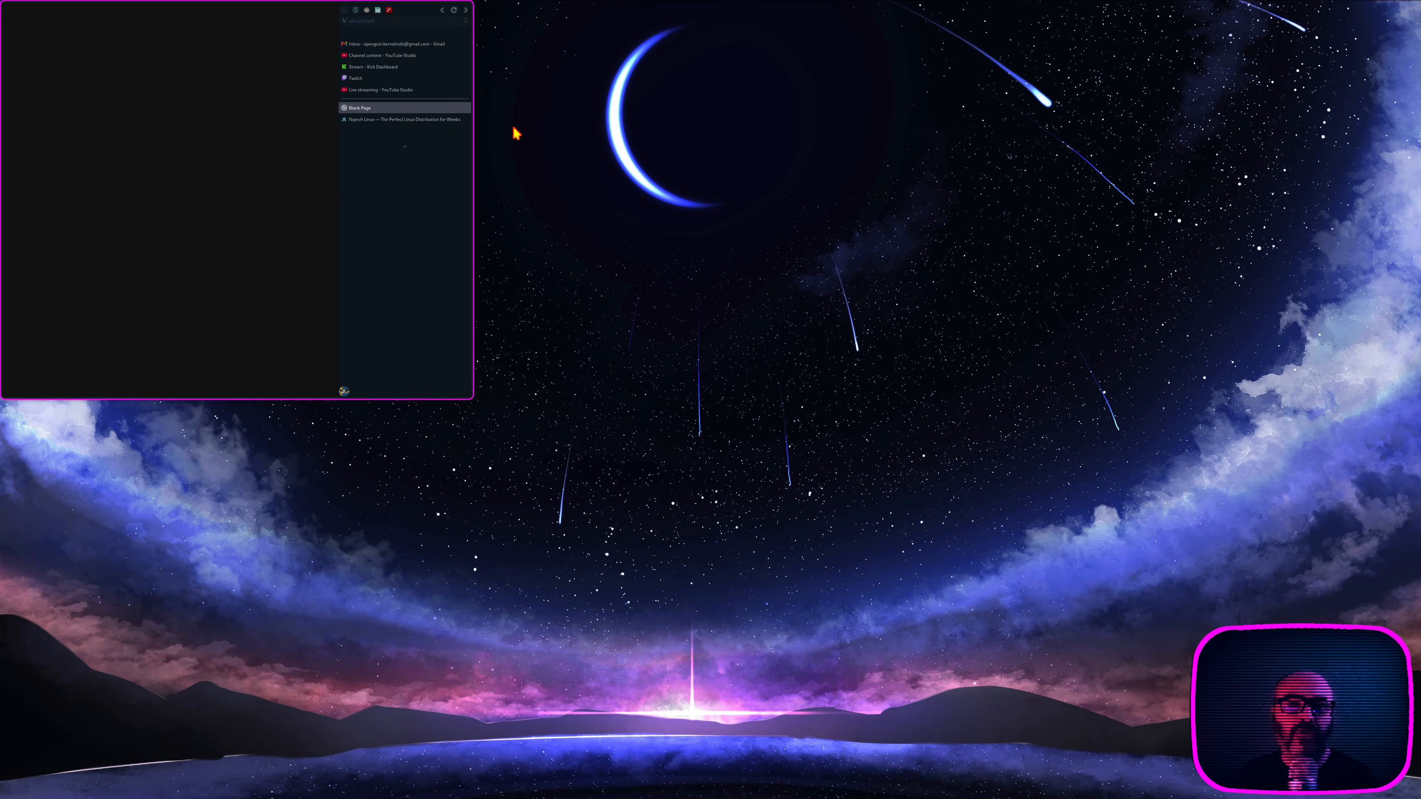
click(422, 121)
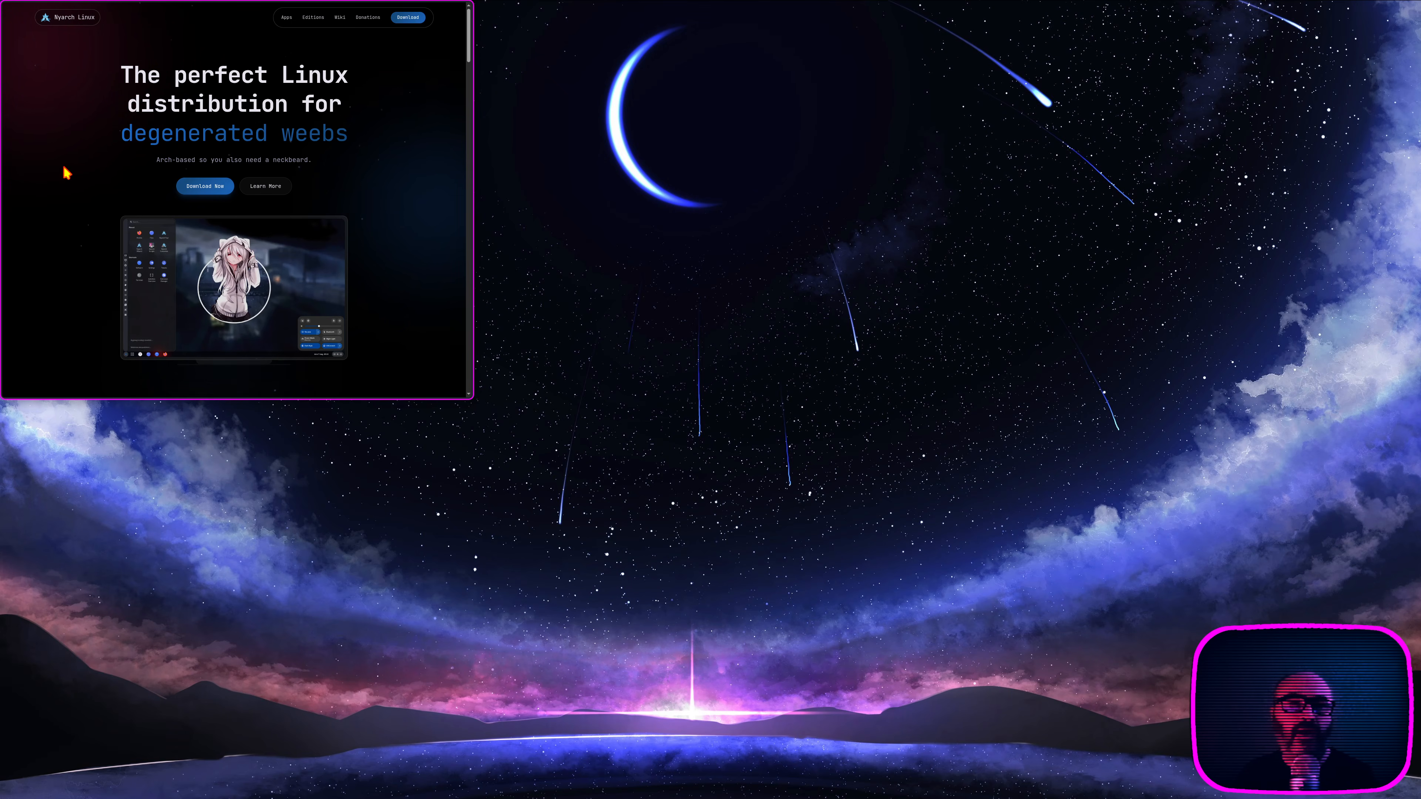
Step: Look over the download options and the bundled apps section on the Nyarch Linux website and put the browser away
click(197, 187)
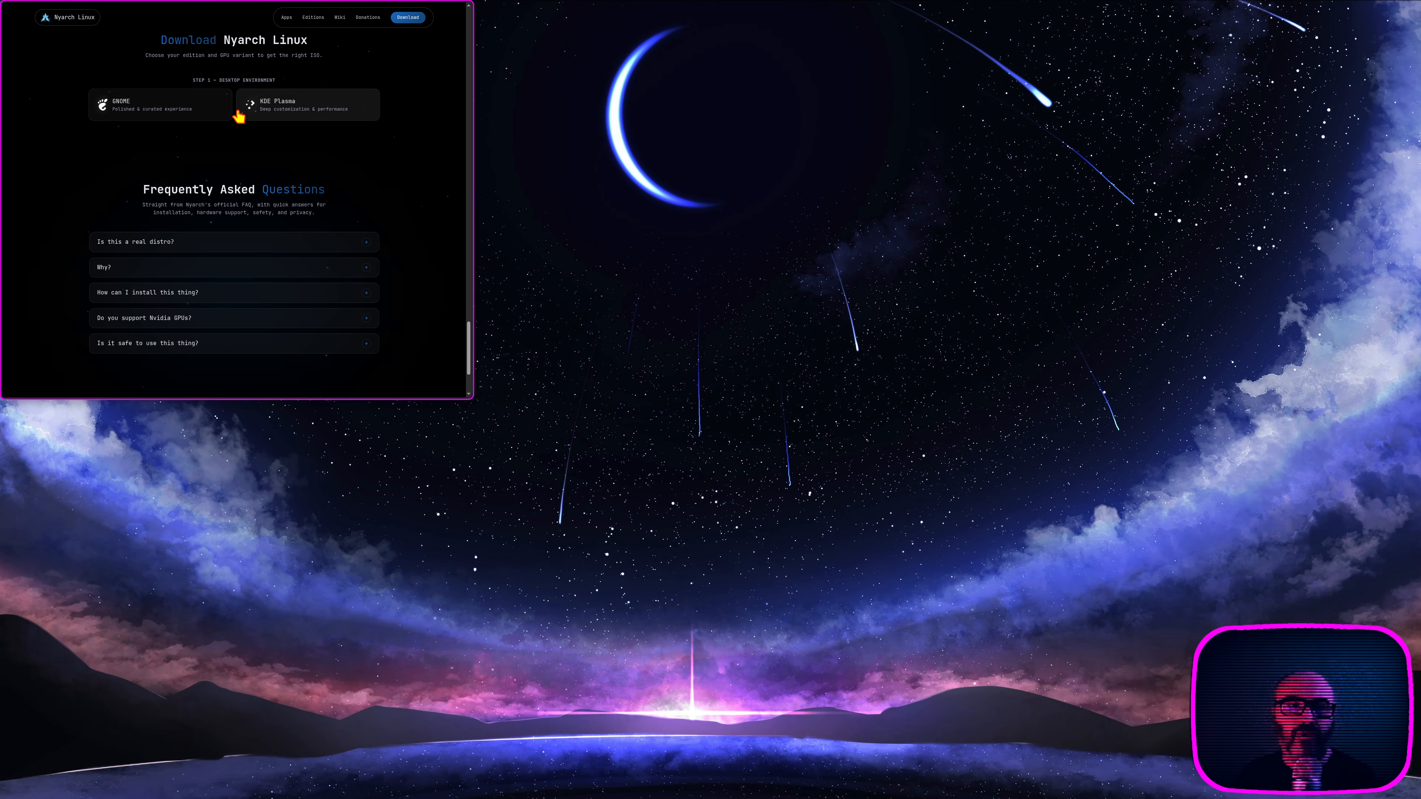
click(87, 20)
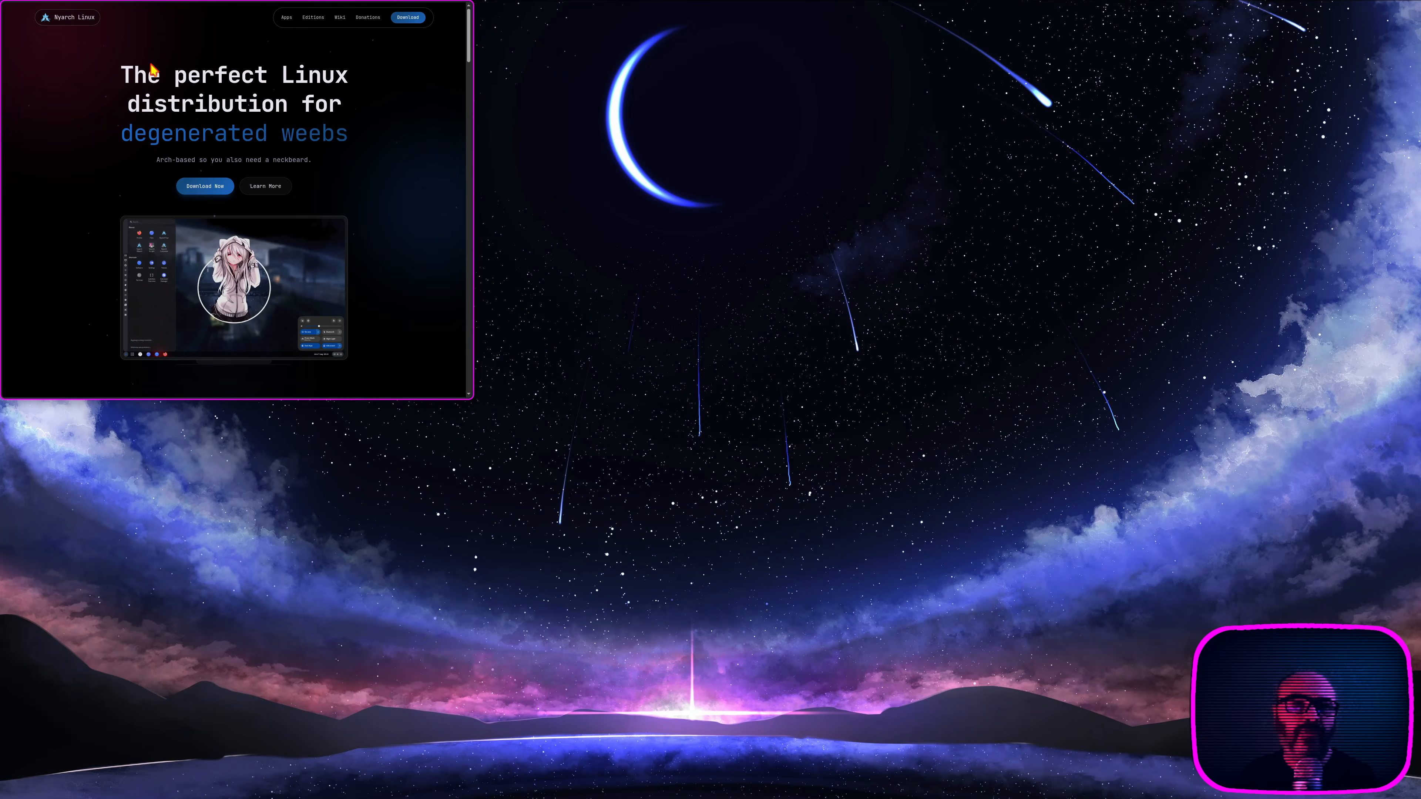
click(266, 186)
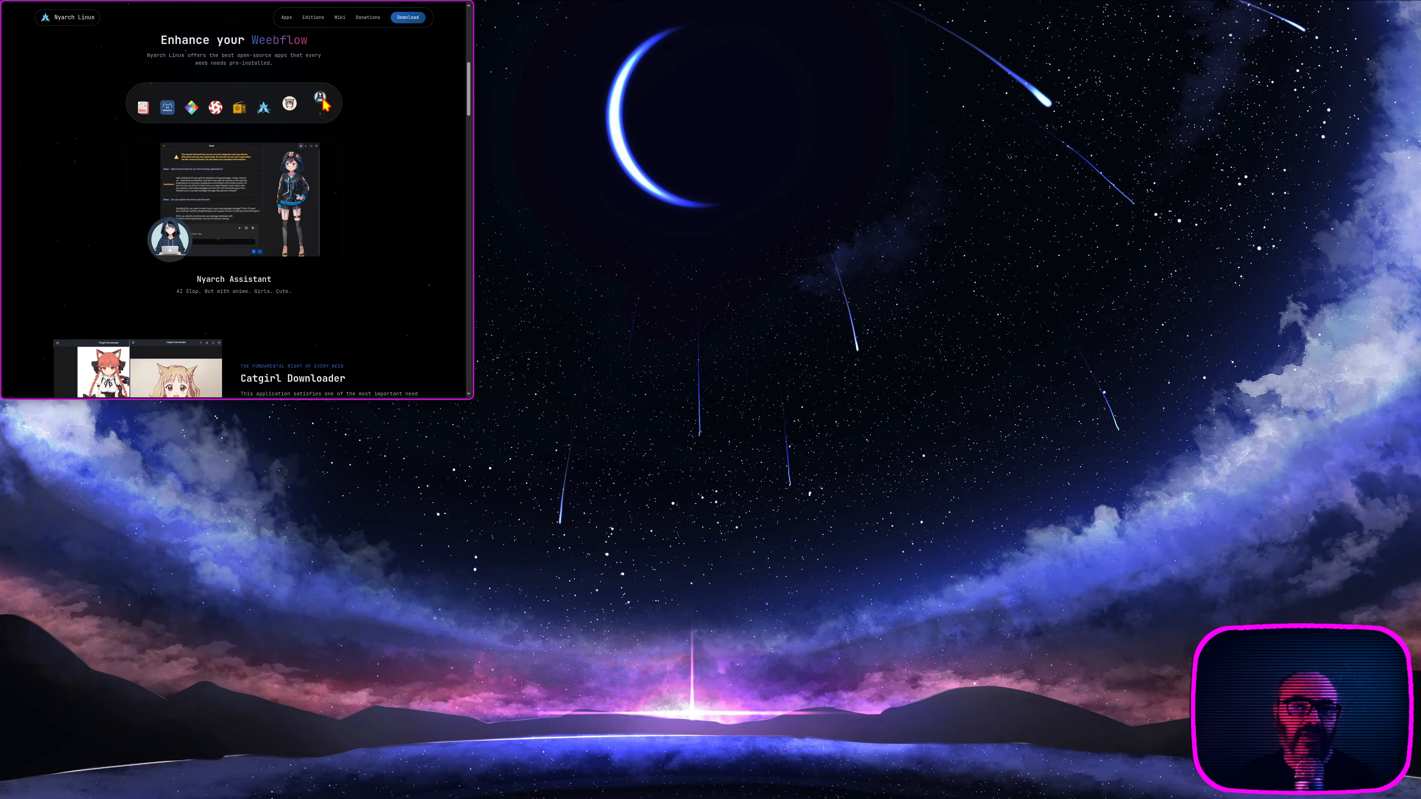
click(63, 18)
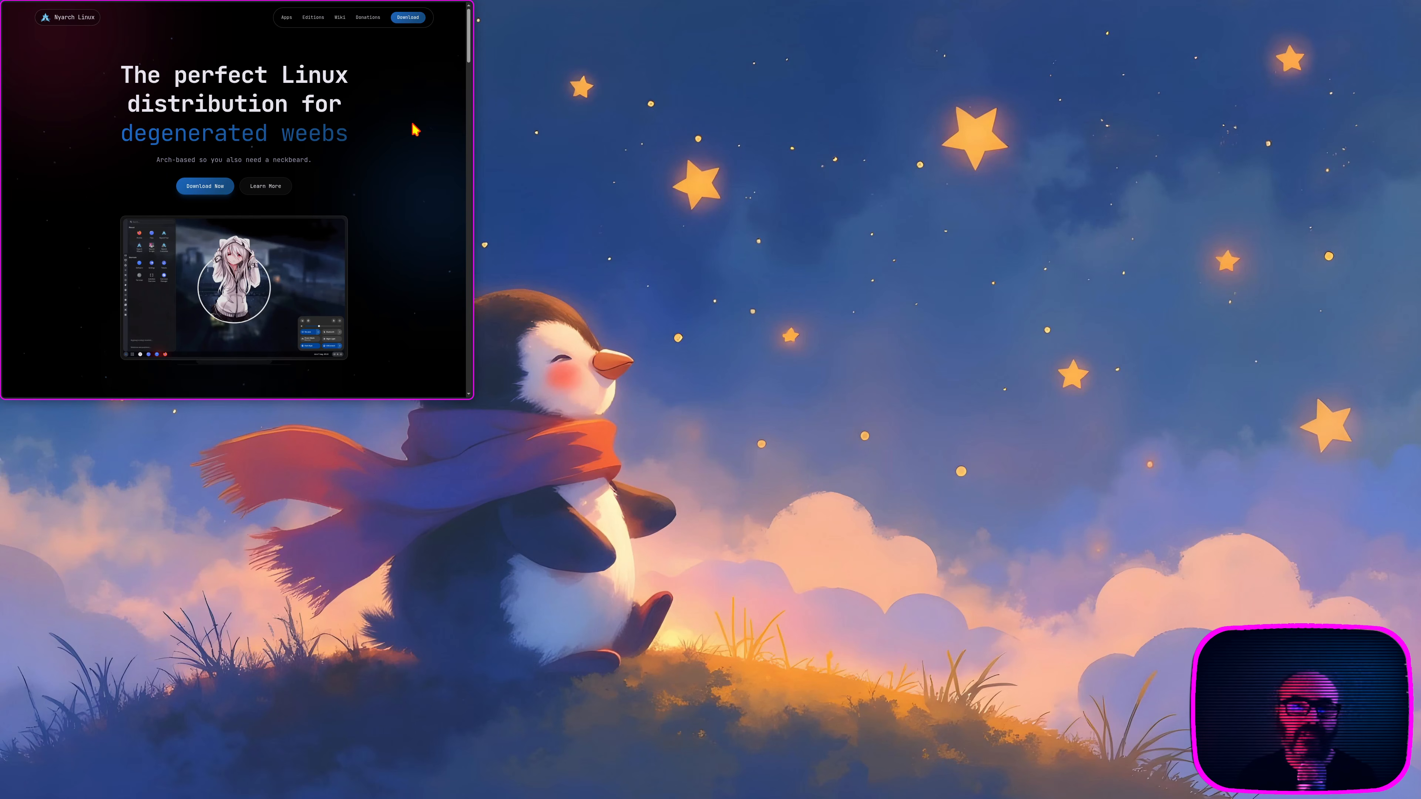
key(super+q)
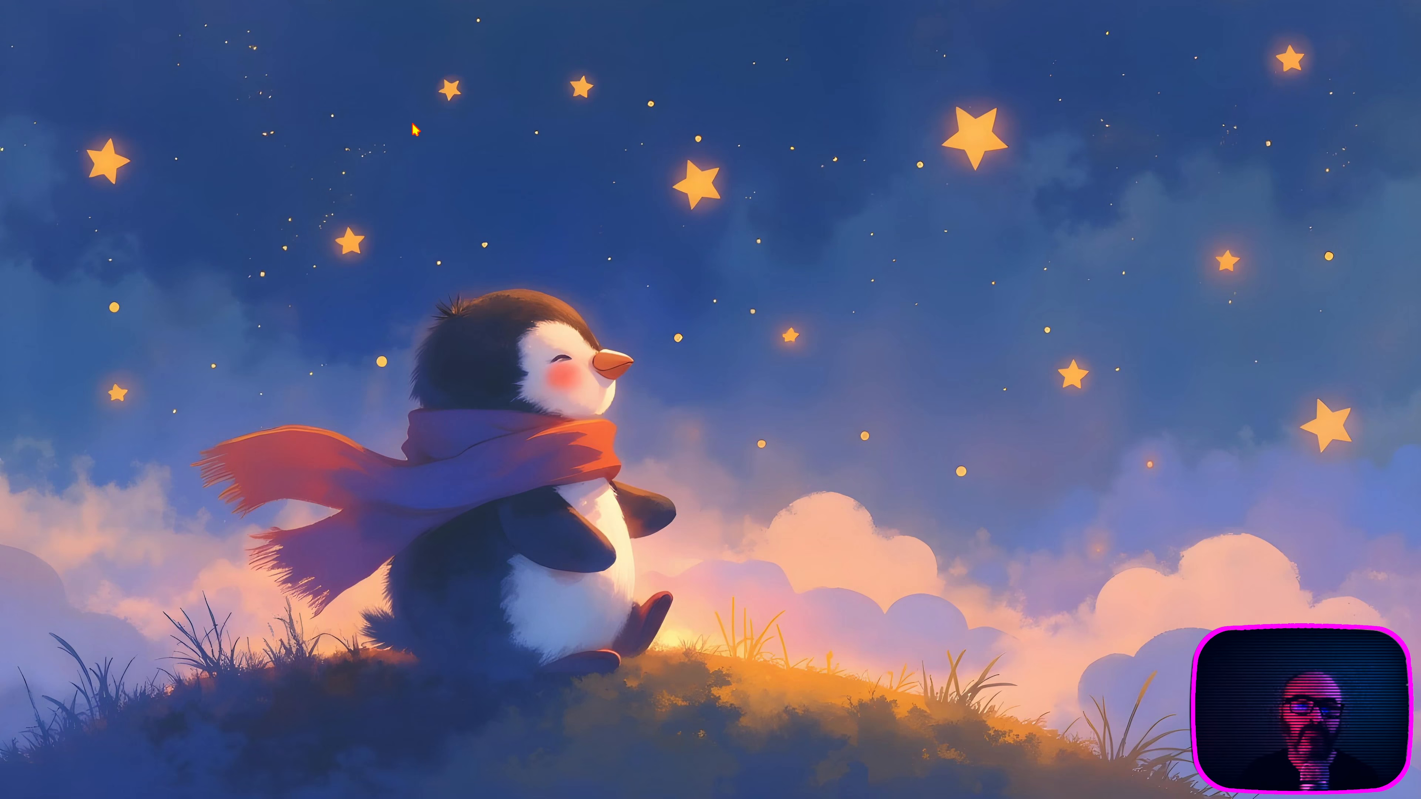
Step: Open the system Settings window from the dock and close it again
mouse_move(12, 234)
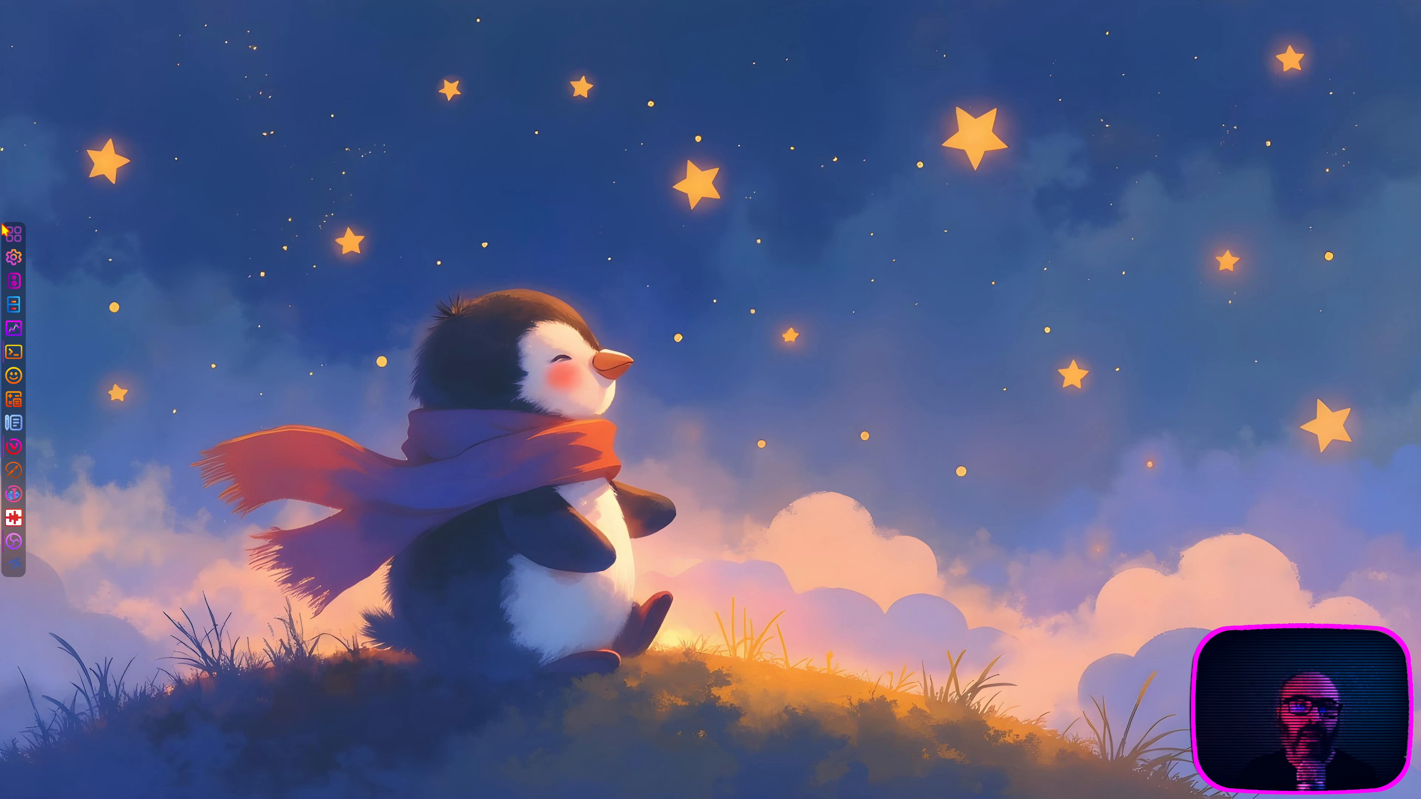
click(13, 257)
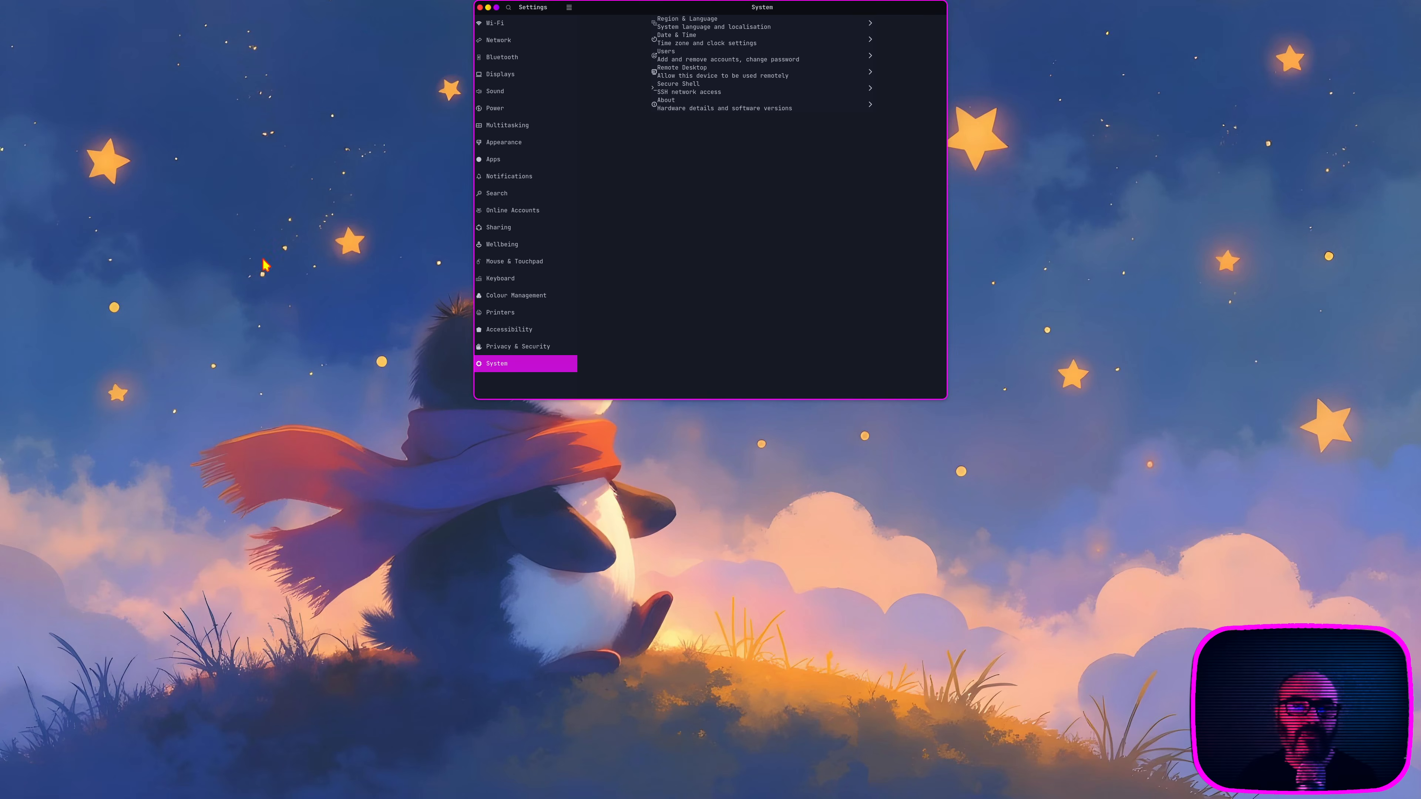
click(481, 7)
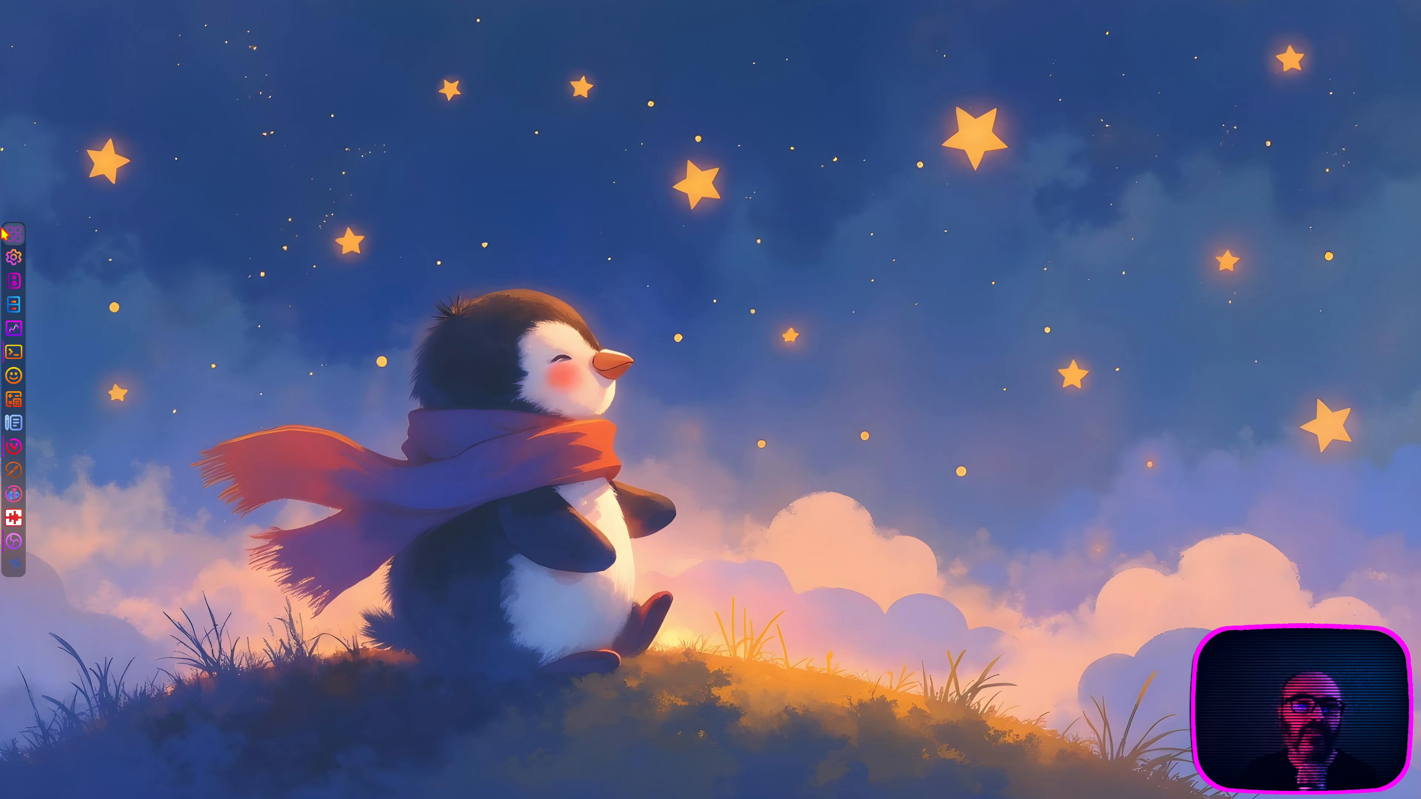
Step: Browse both pages of the installed applications and return to the first workspace
click(14, 238)
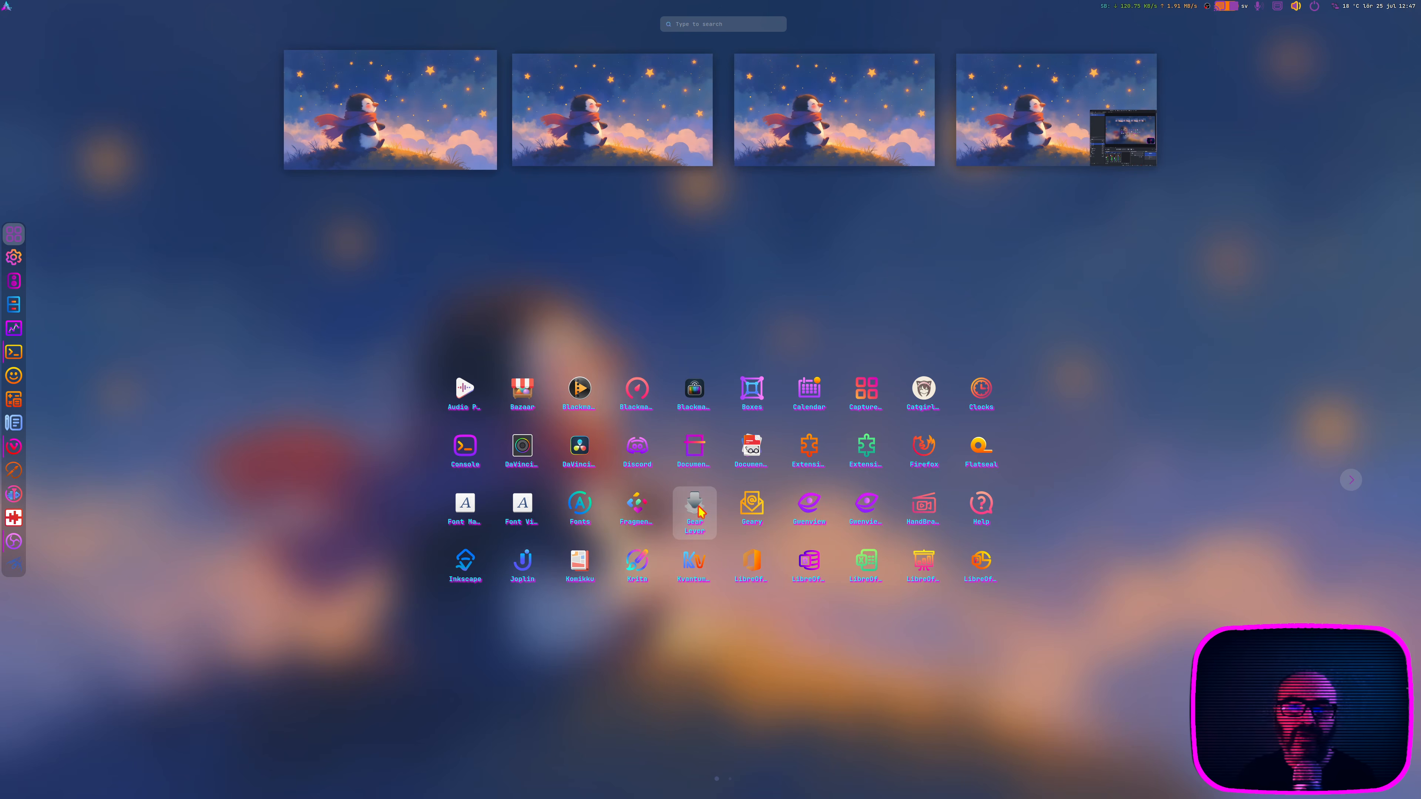
click(1325, 482)
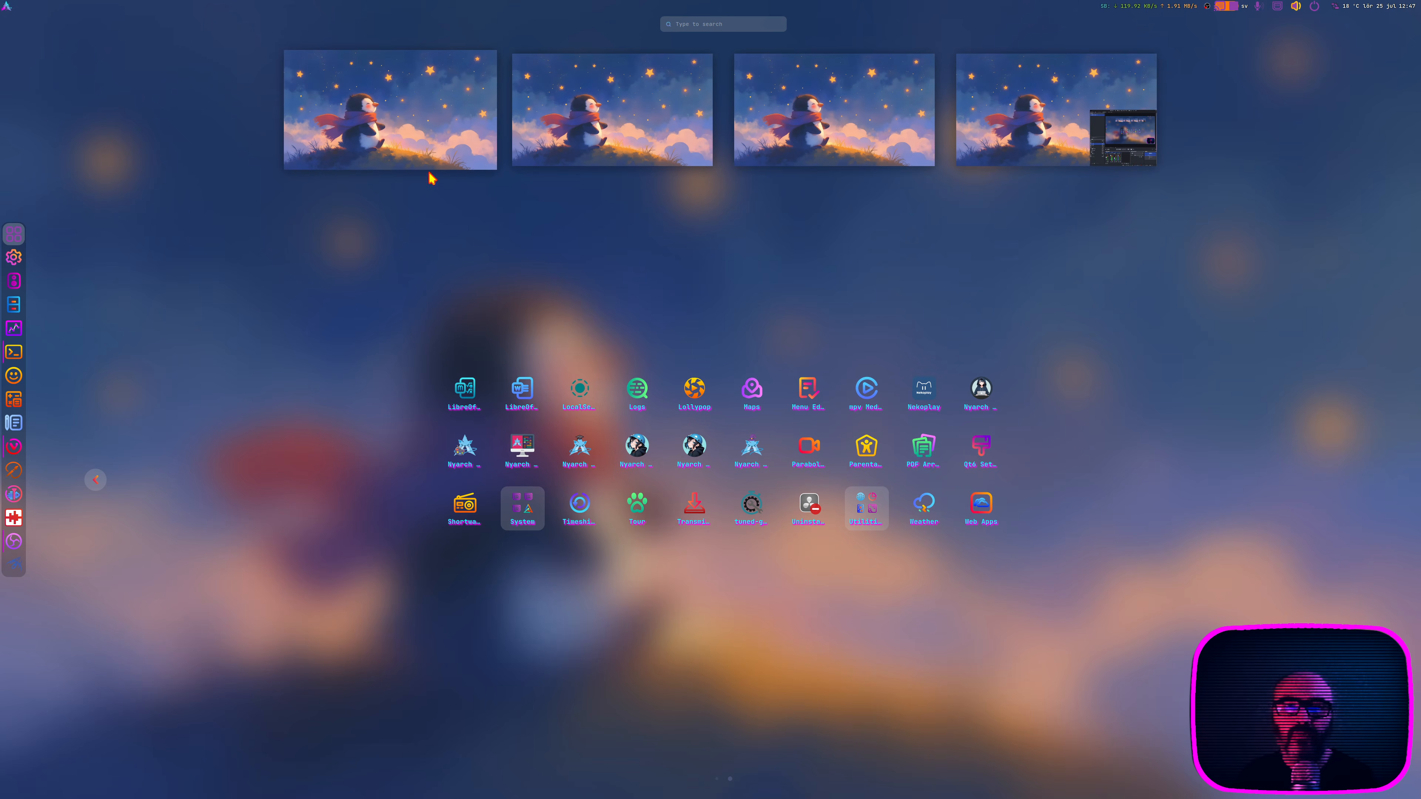
click(415, 145)
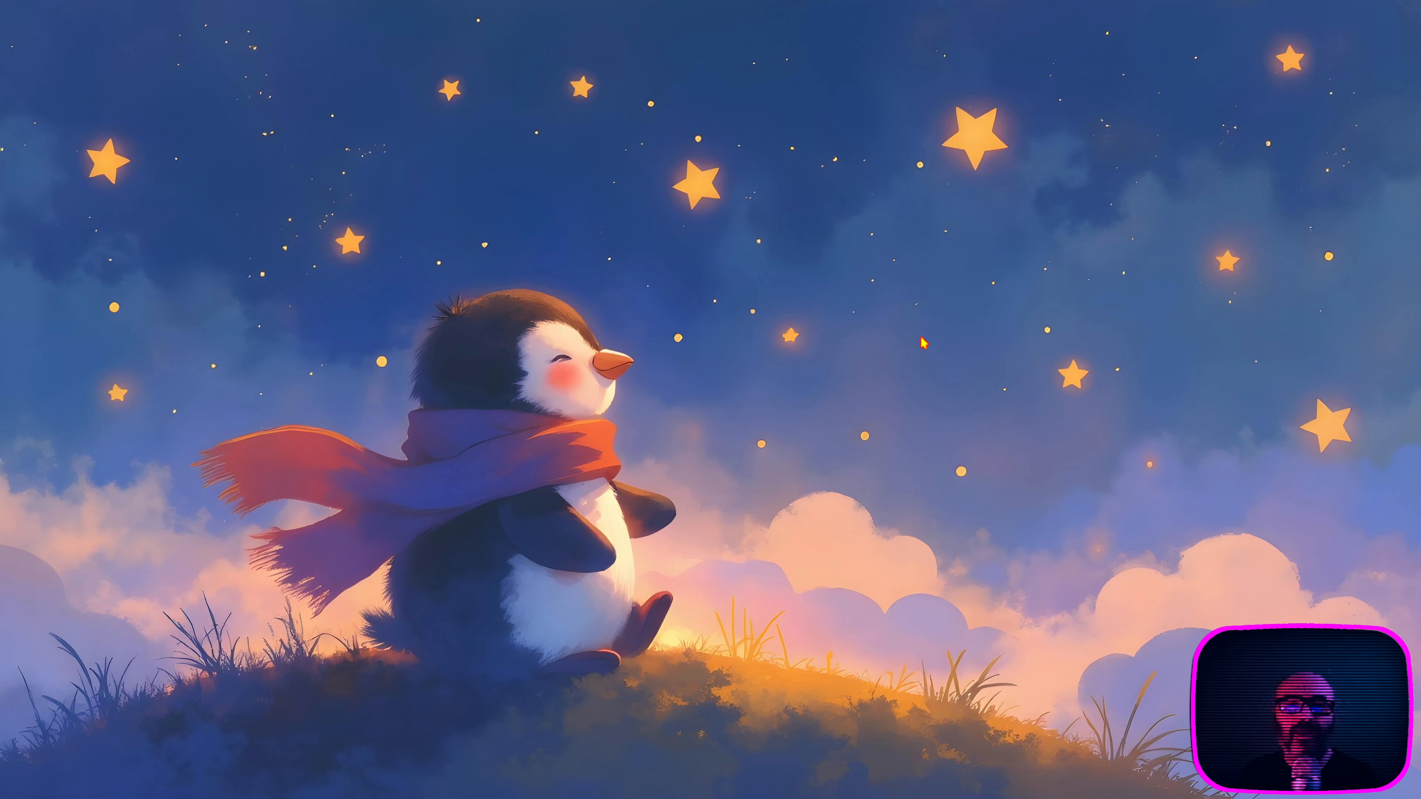
Step: Open Extension Manager to view the installed GNOME extensions, hiding and restoring its window once
click(13, 234)
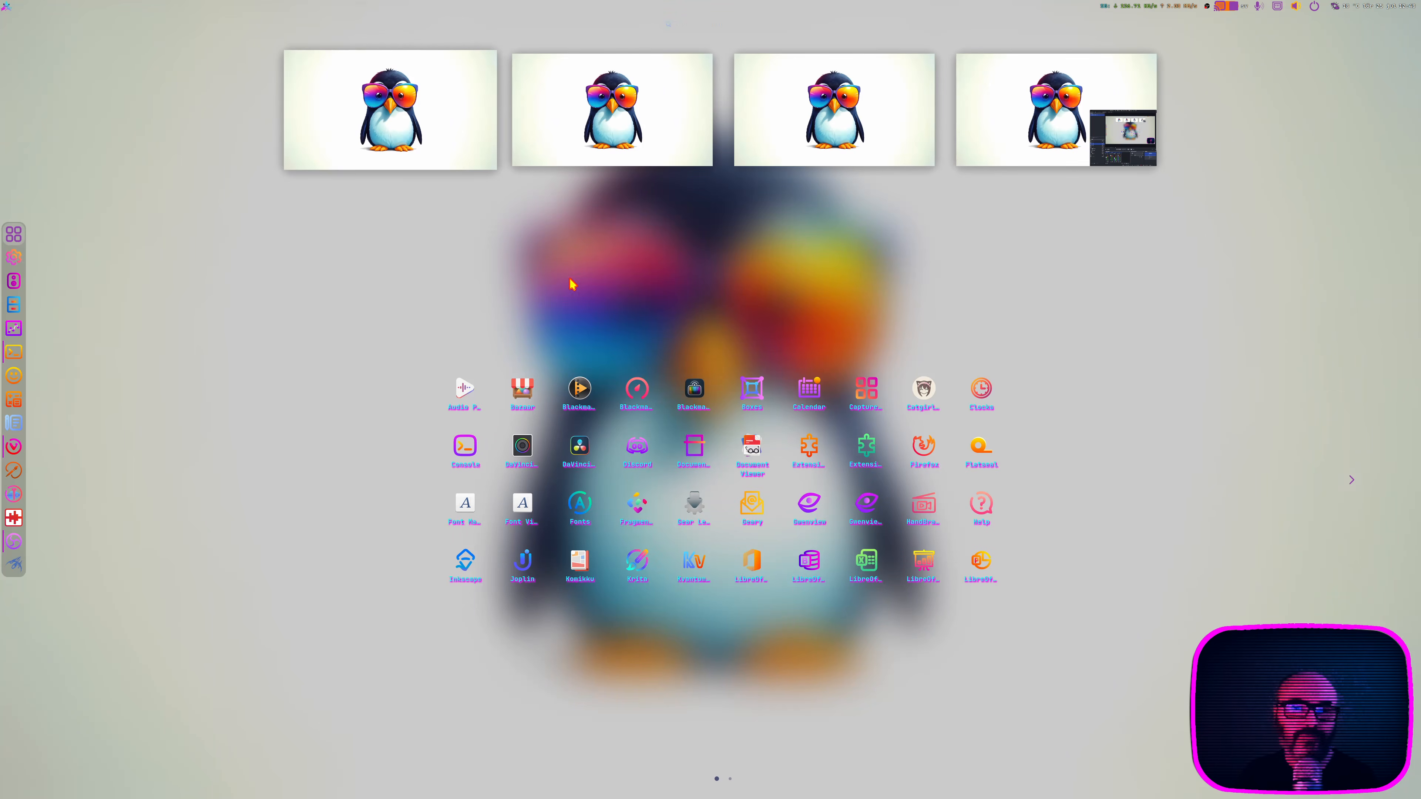
click(809, 447)
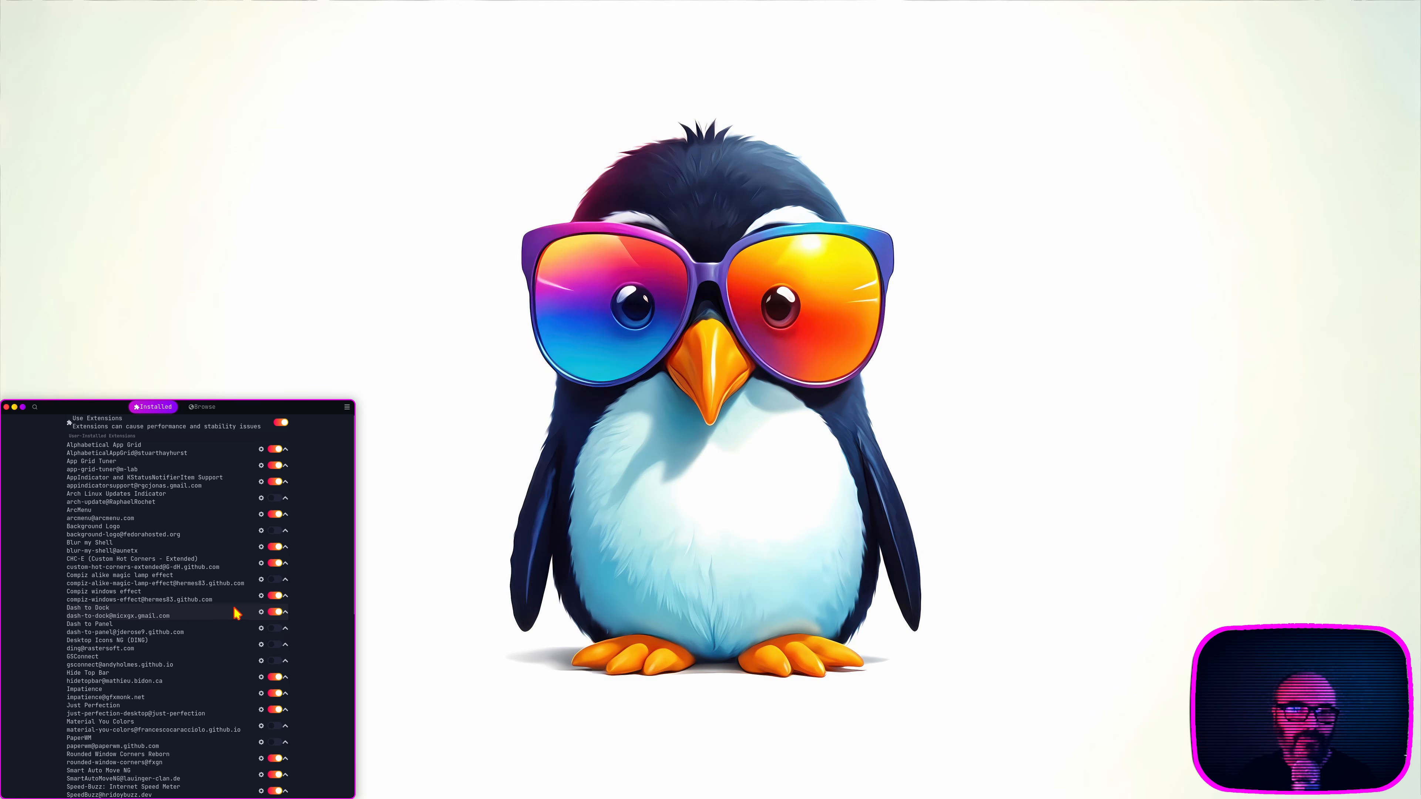
key(super+d)
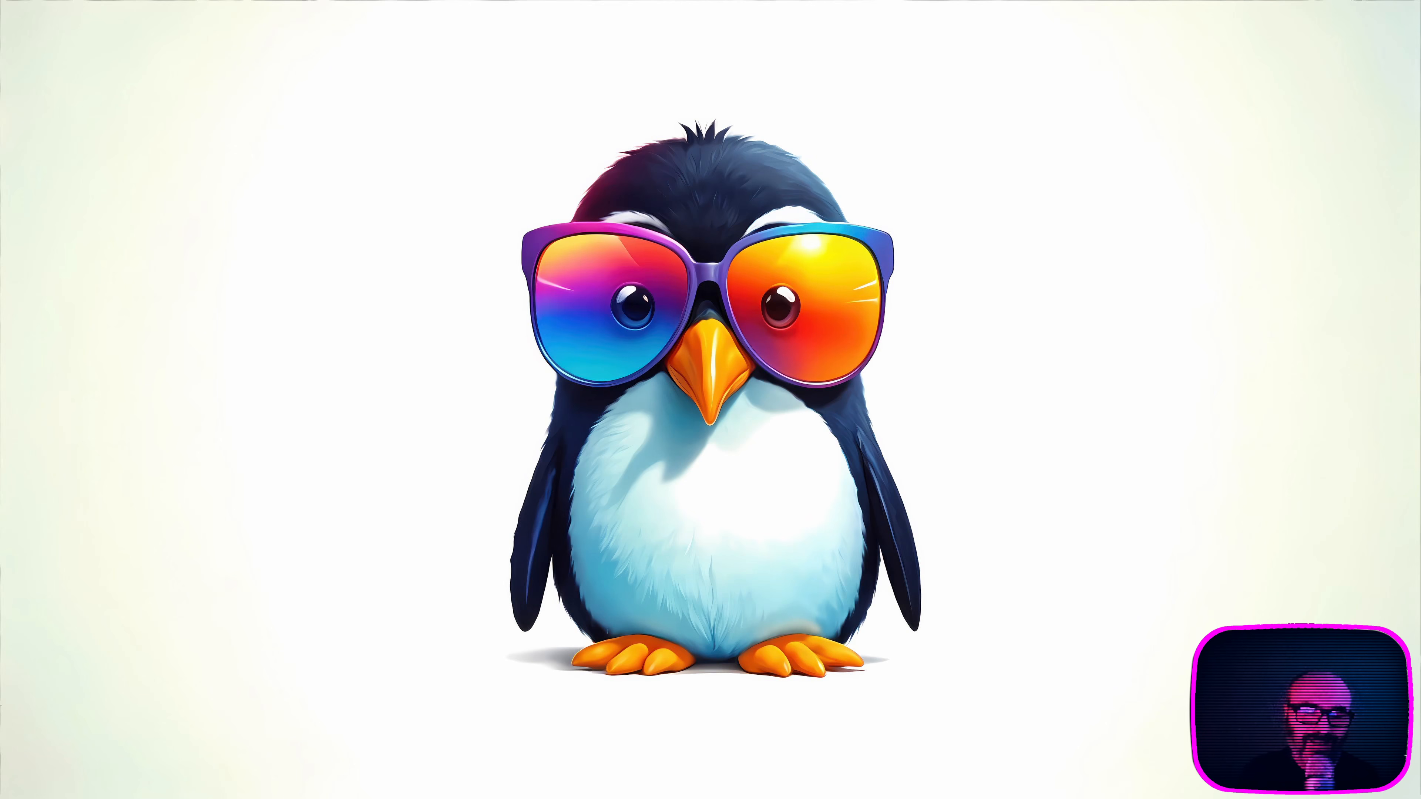
key(super+d)
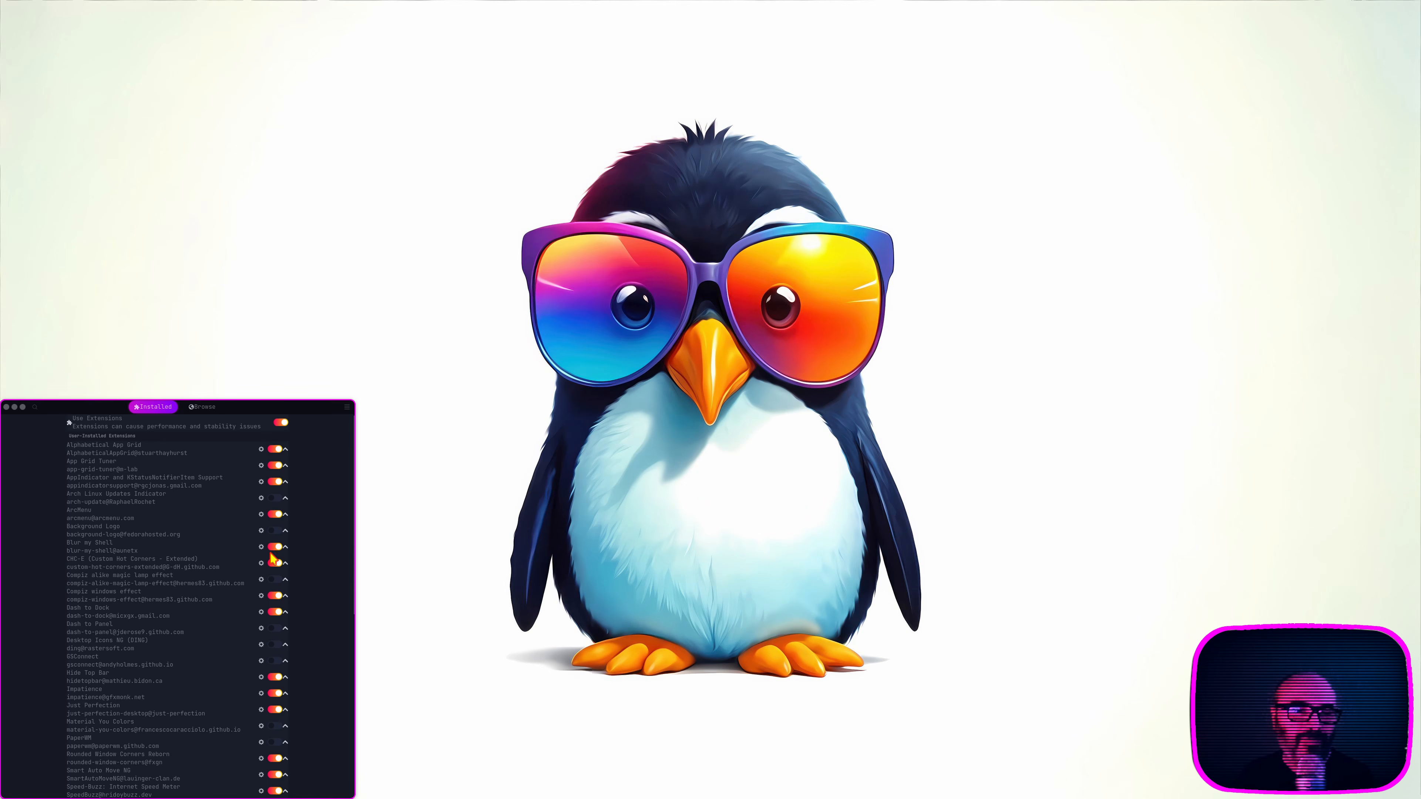
click(50, 577)
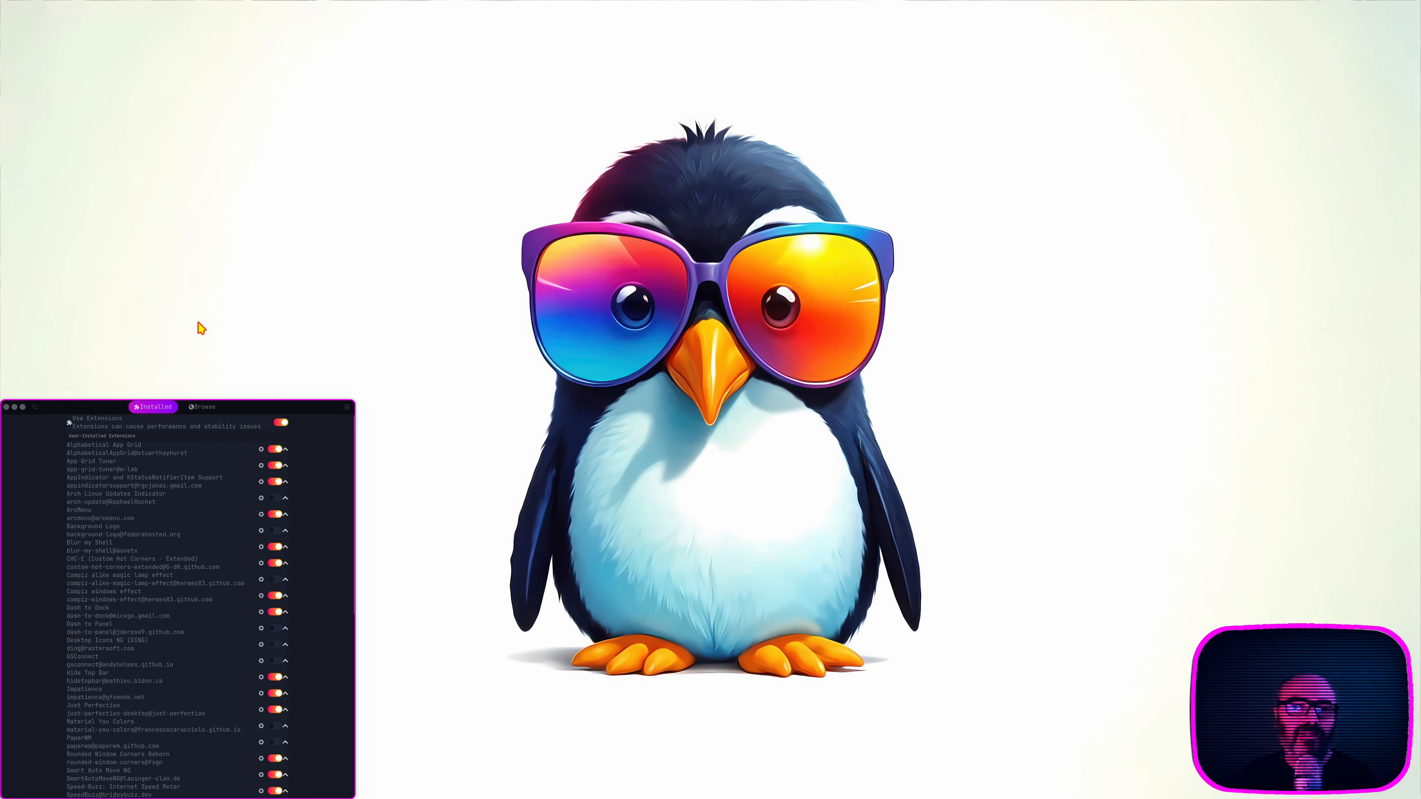
Step: Open the Files app at the Home folder alongside Extension Manager
click(15, 291)
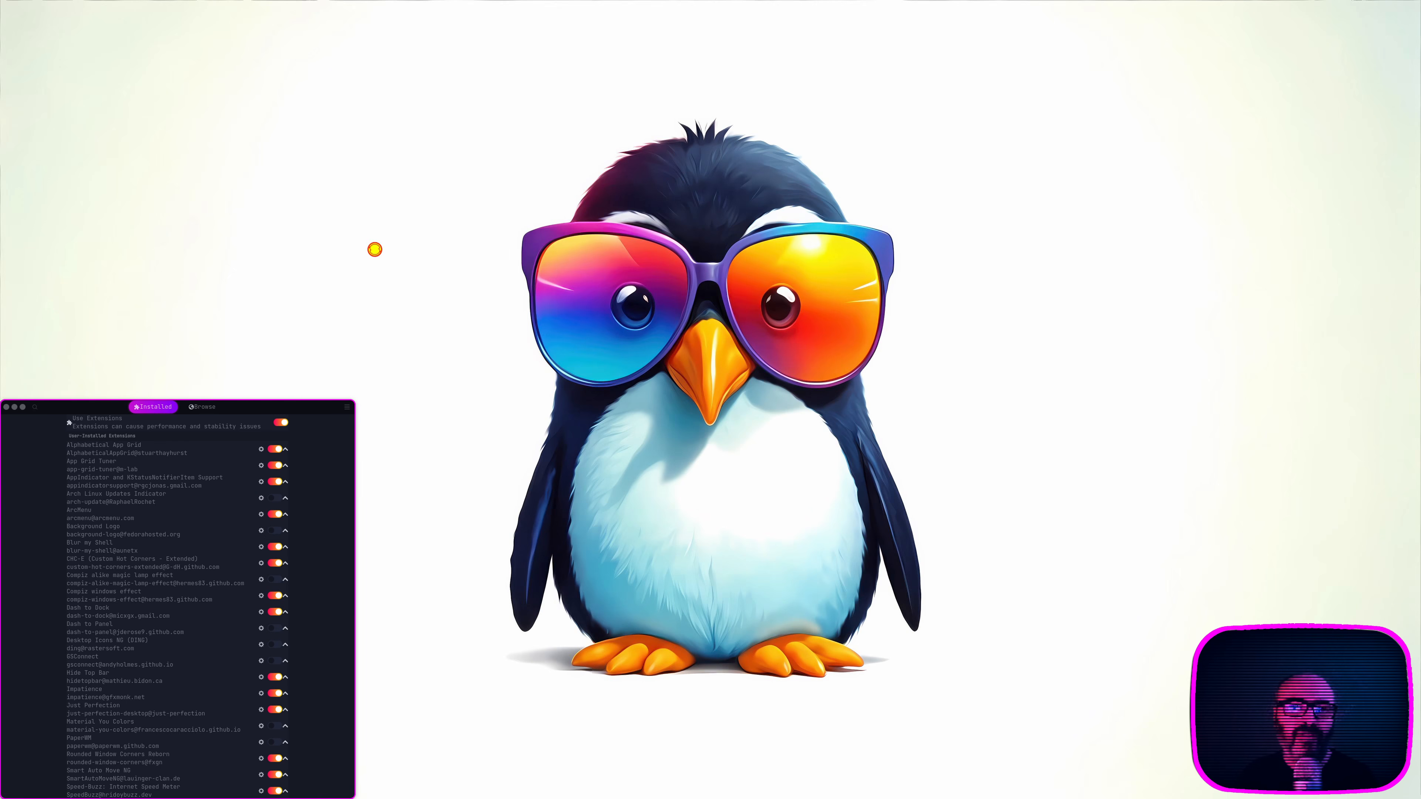
drag(445, 408, 652, 11)
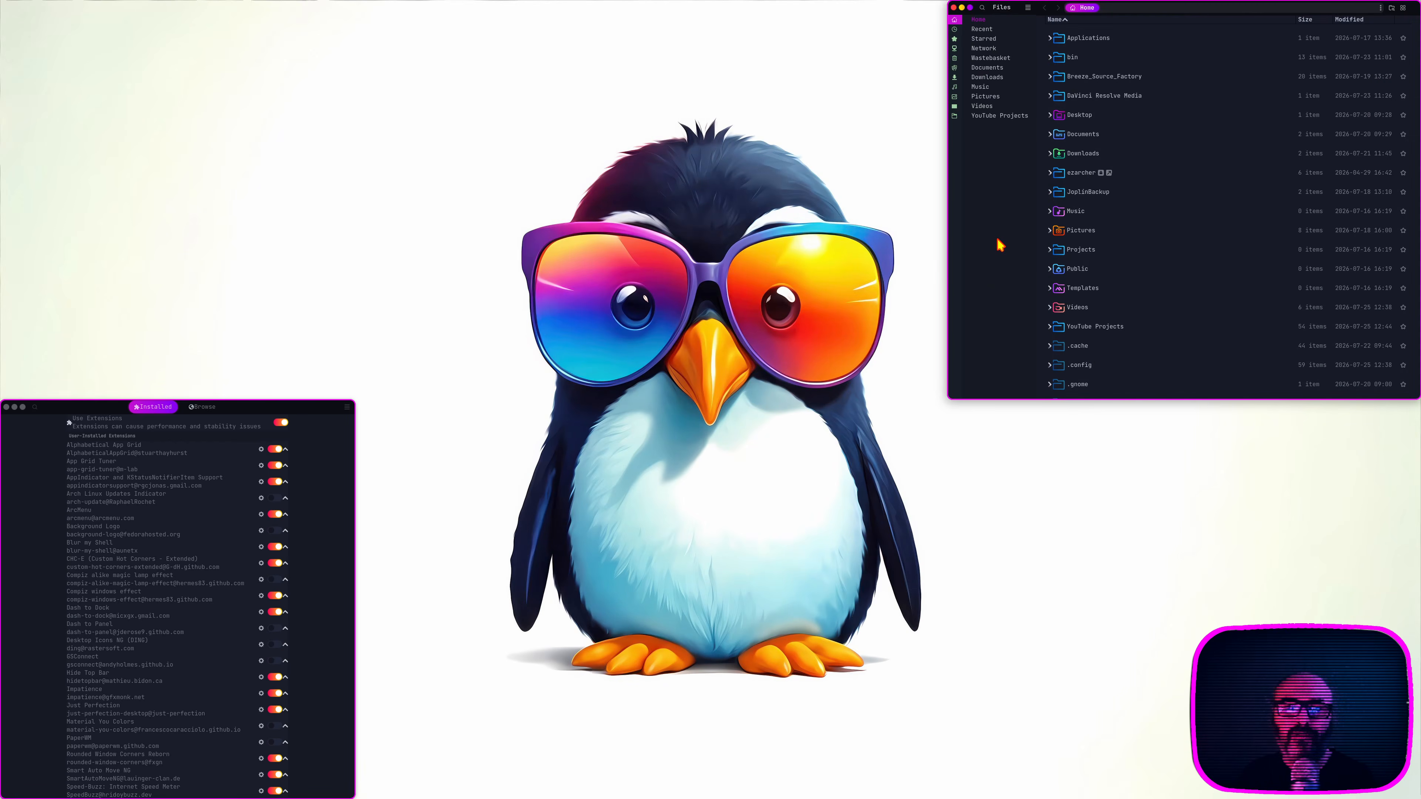
Step: Close the Files window, then view the settings of the Compiz windows effect extension and close them again
click(953, 7)
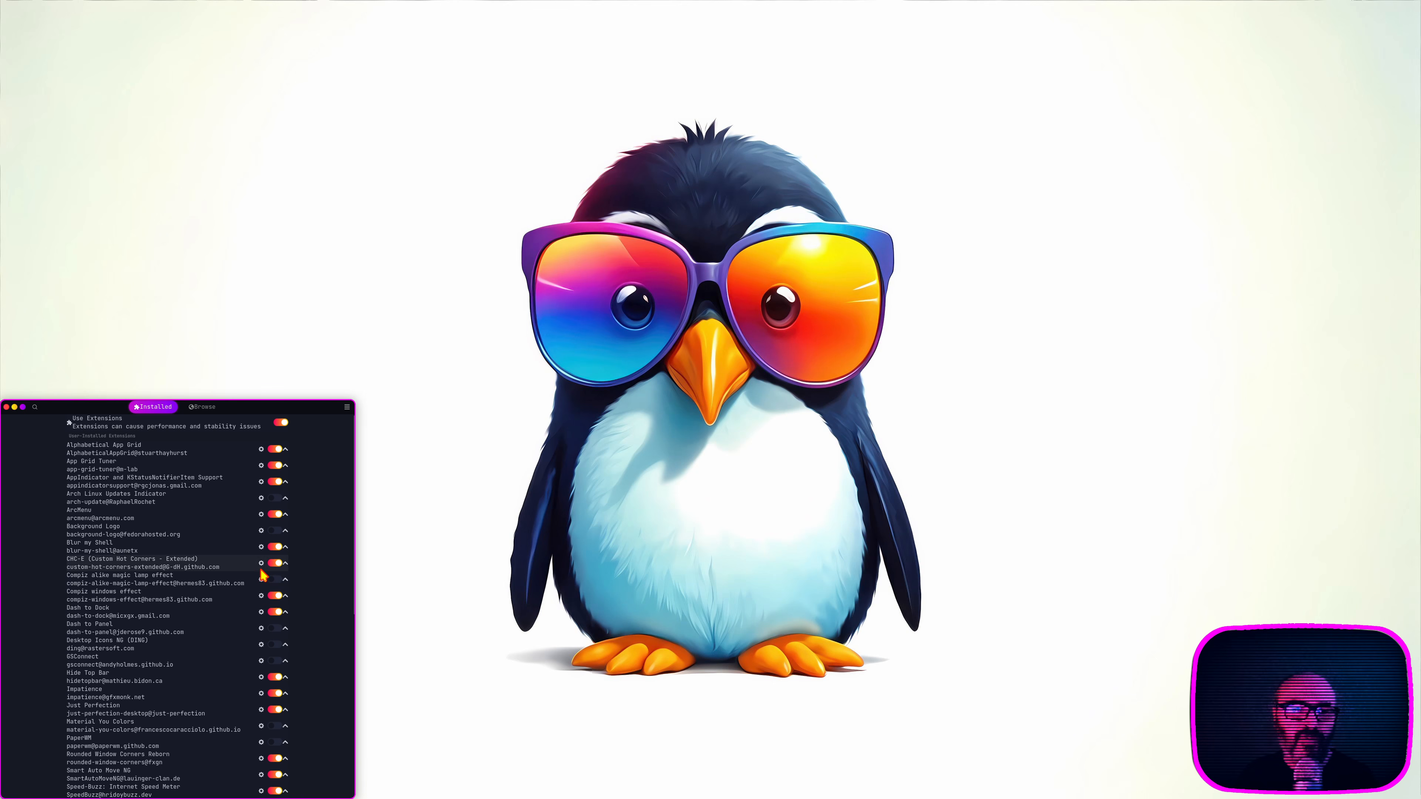
click(261, 596)
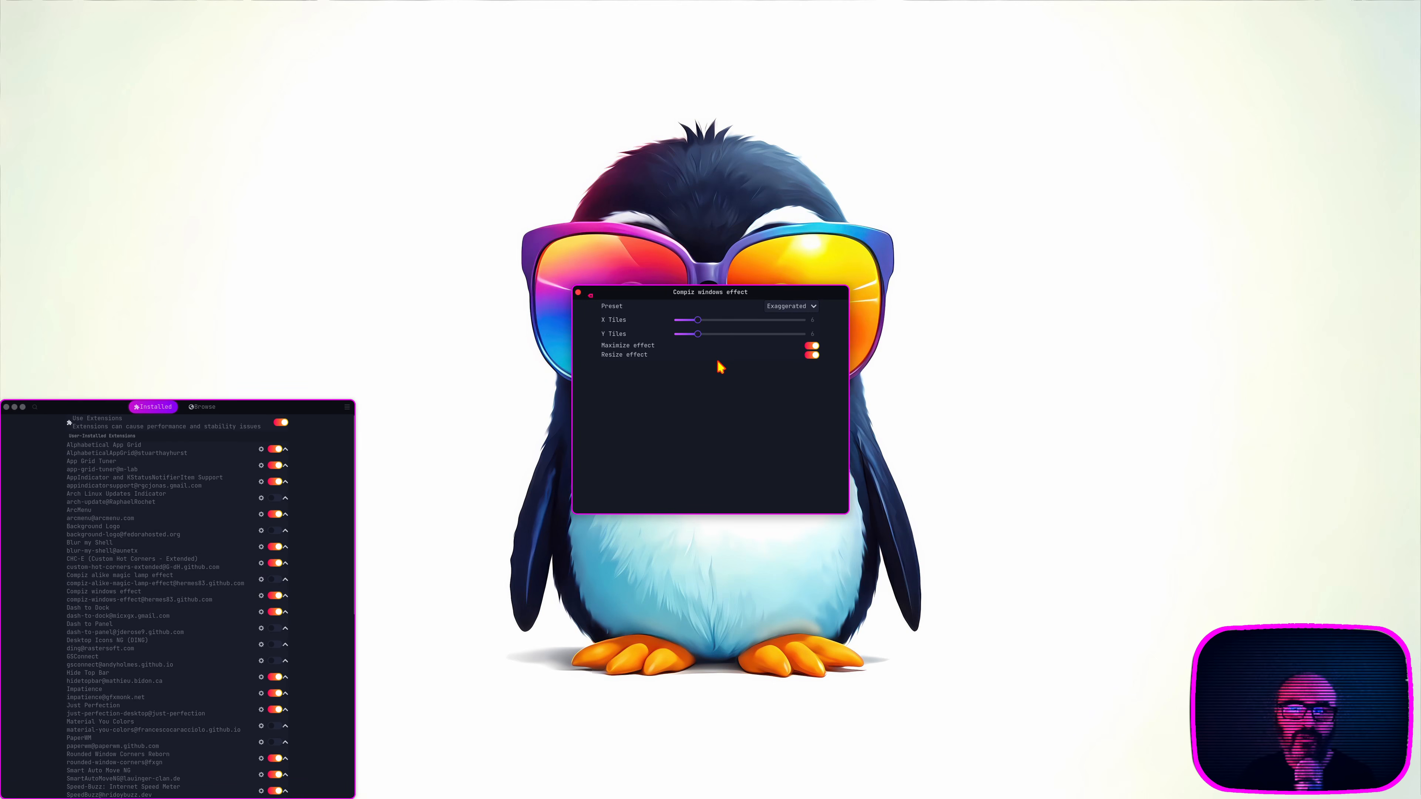
click(578, 293)
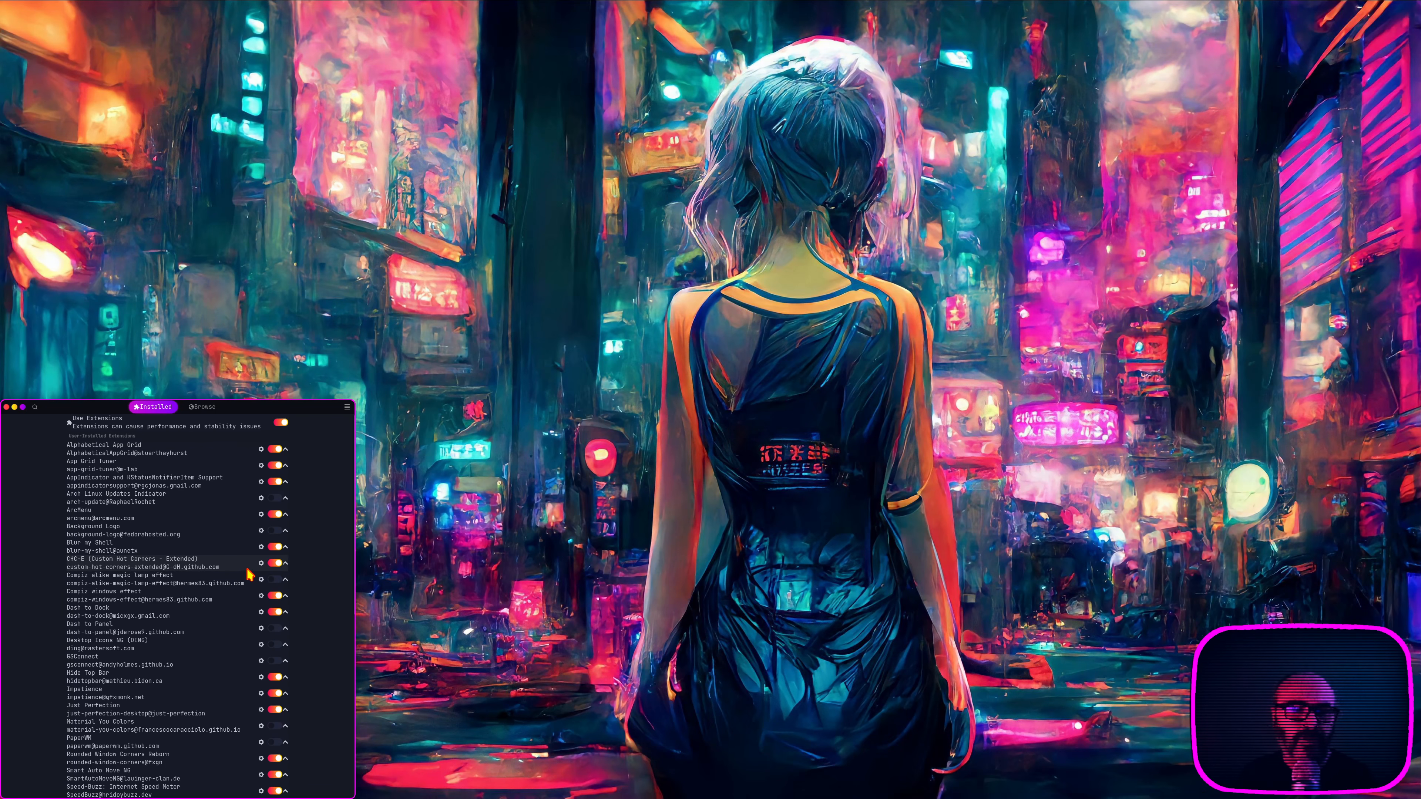
Step: Open the settings of the CHC-E (Custom Hot Corners - Extended) extension and demonstrate its App Grid hot corner, returning to the desktop
click(261, 564)
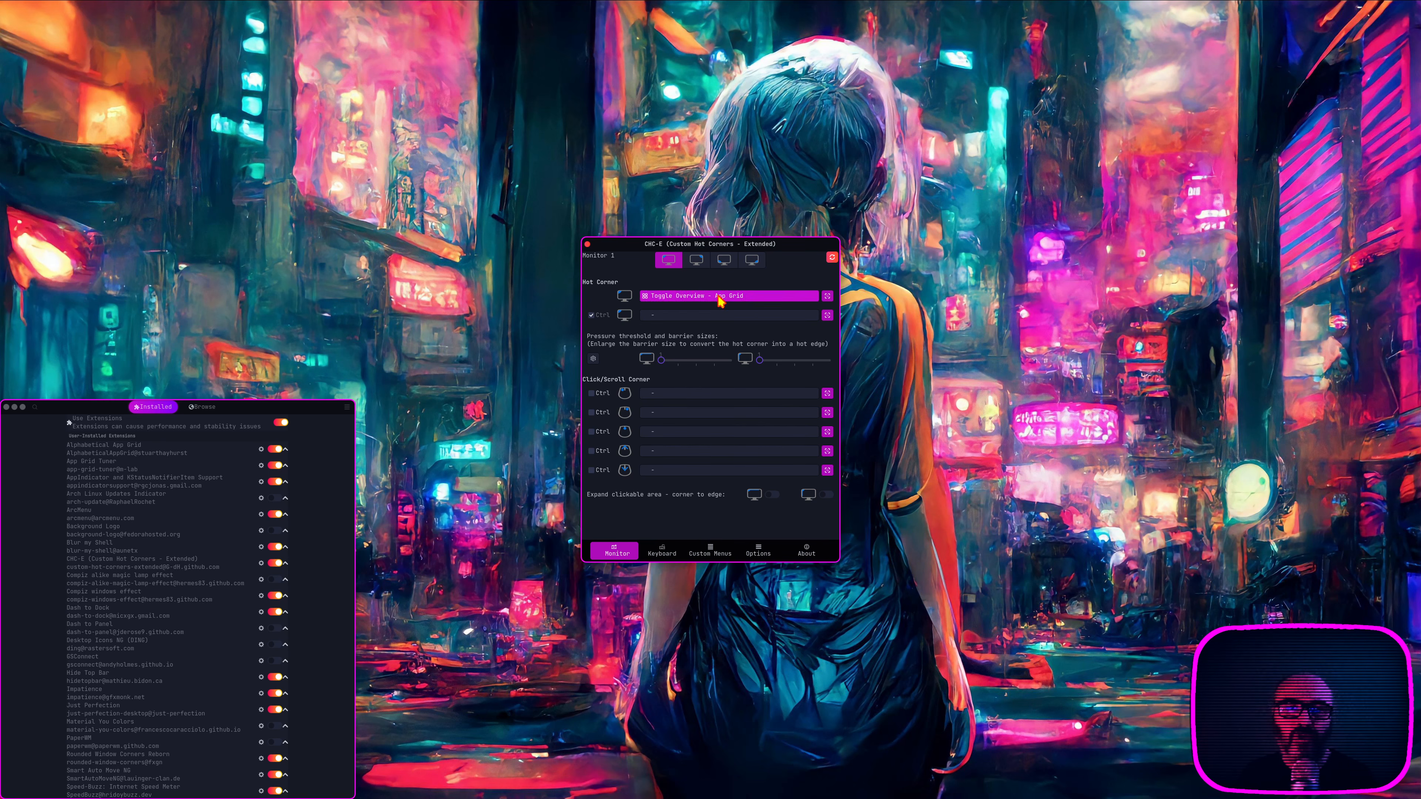
mouse_move(2, 2)
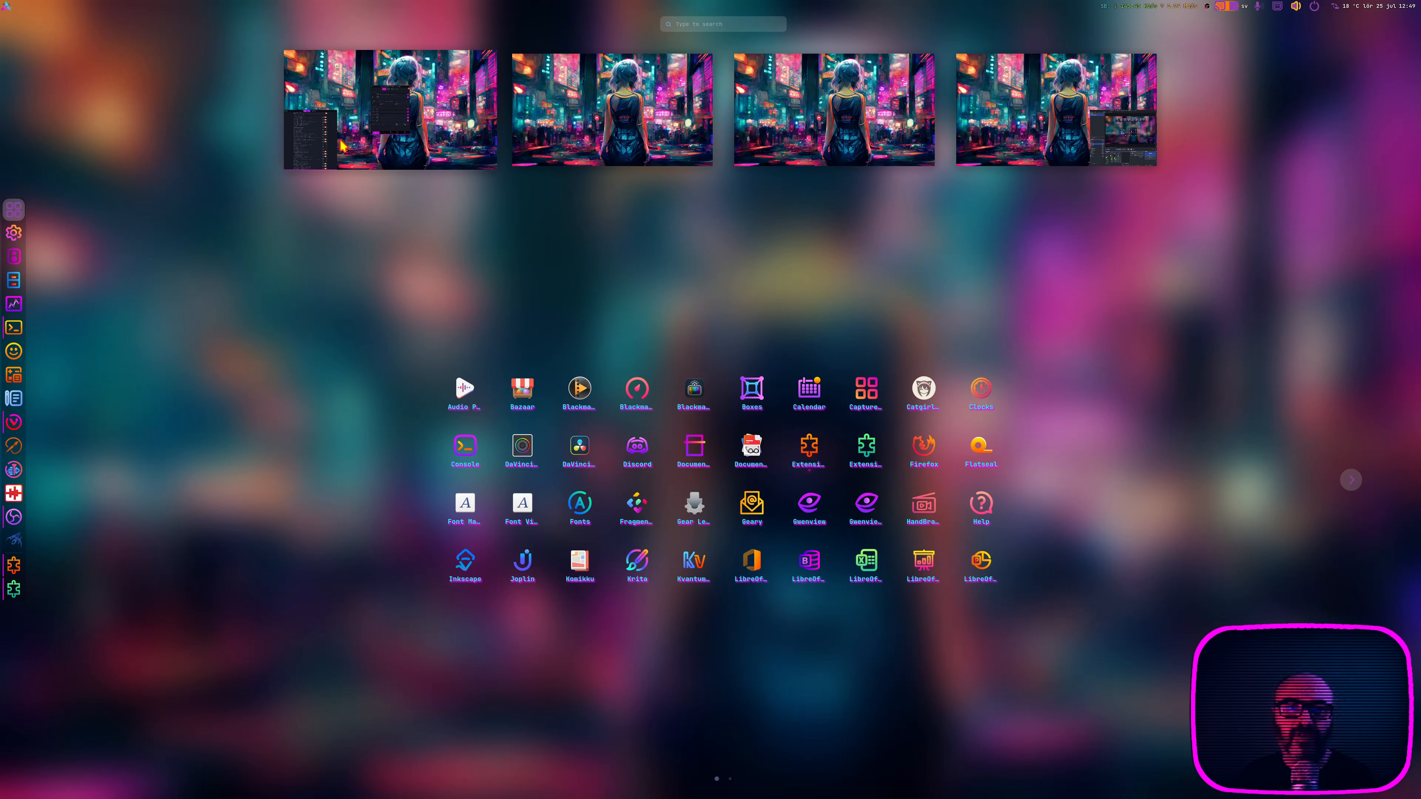
click(374, 135)
Step: Review and demonstrate the Window Picker, Activate Screenshot Tool and Current App Windows hot corners, dismissing the screenshot tool
click(699, 262)
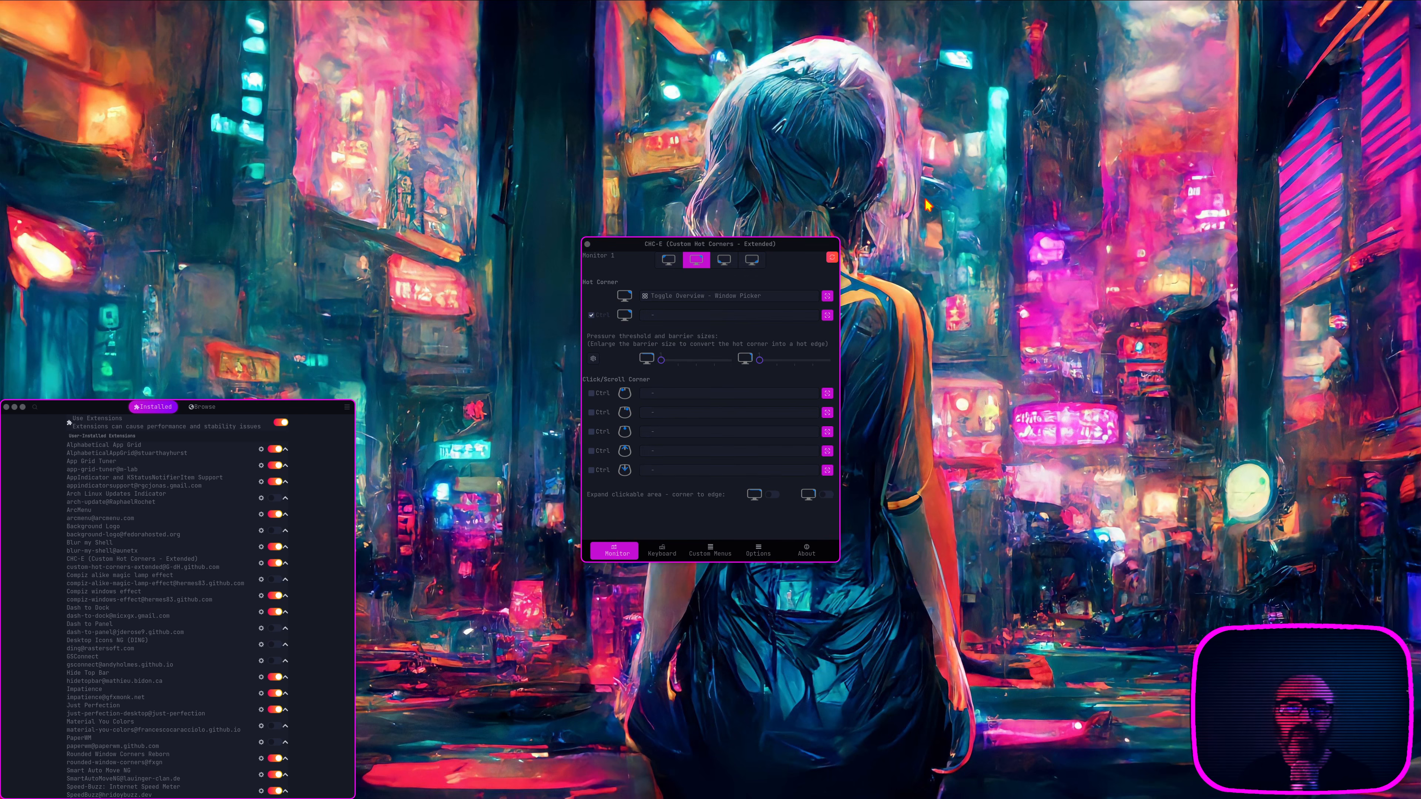
mouse_move(1420, 0)
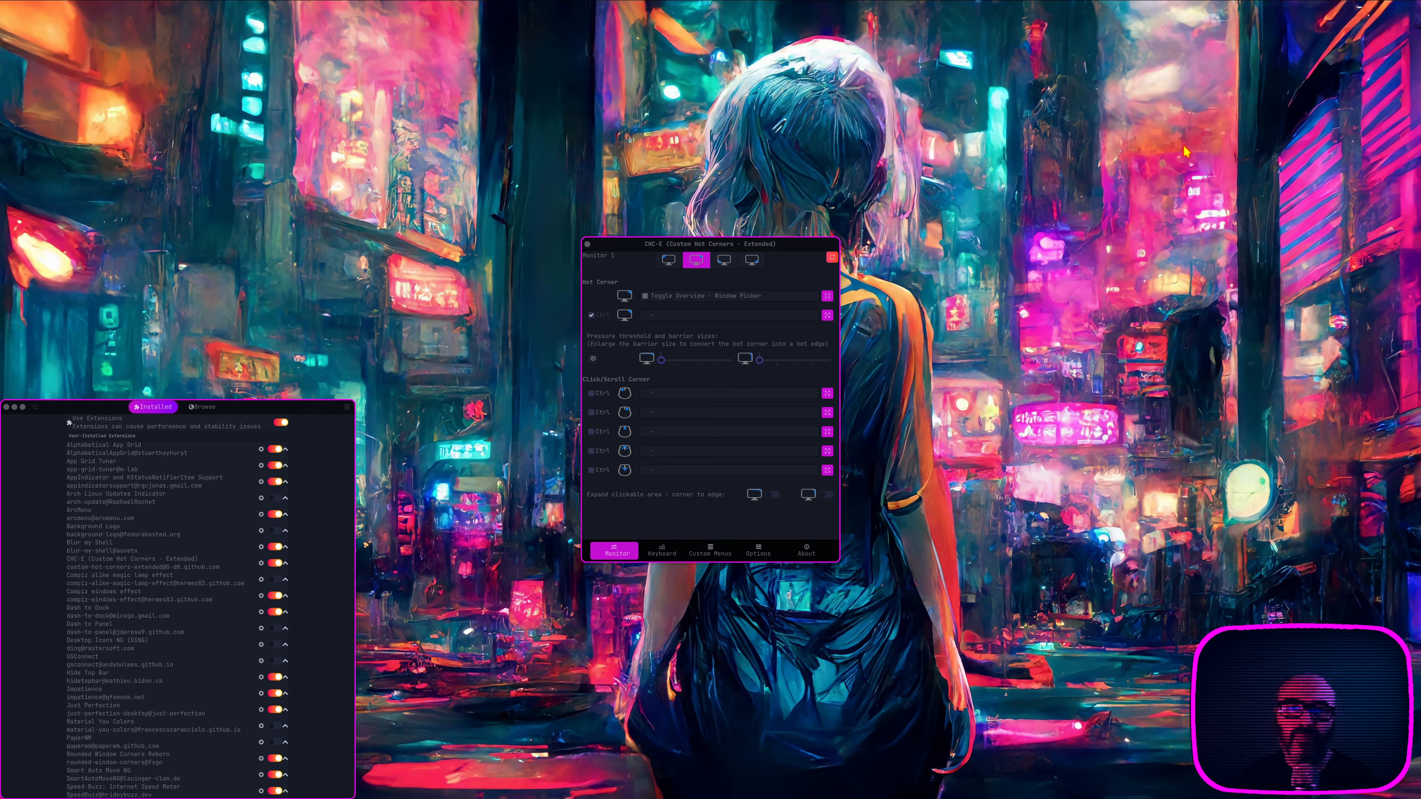
click(721, 262)
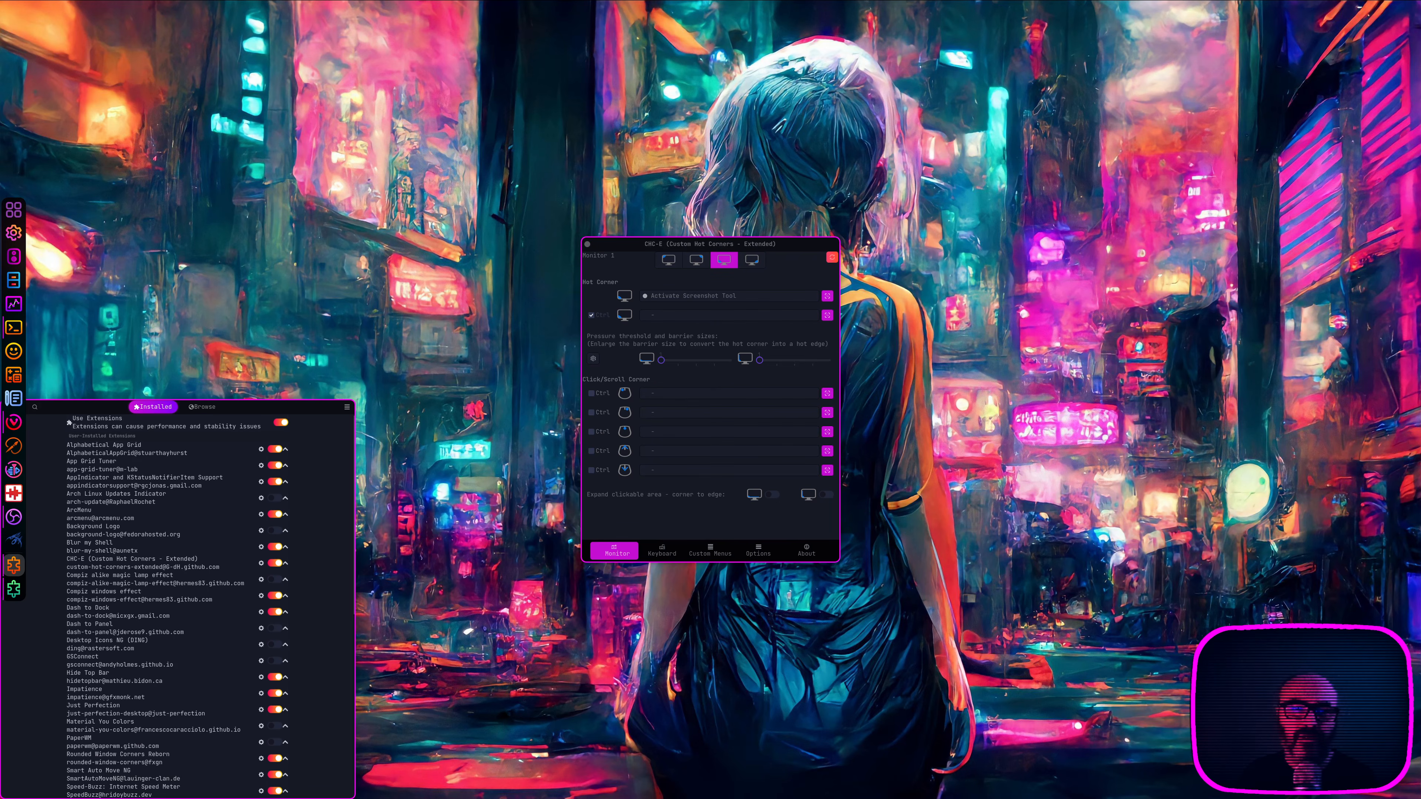
mouse_move(2, 797)
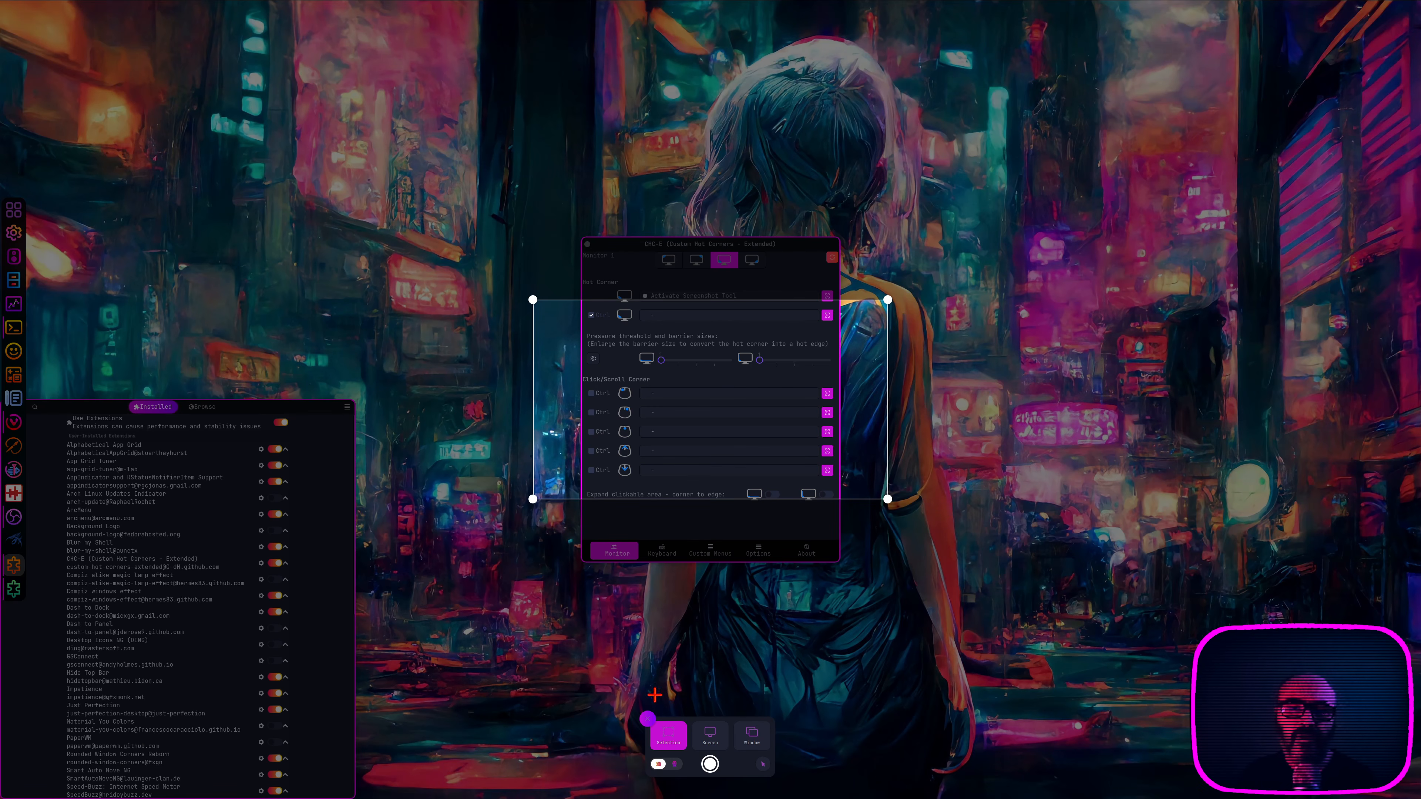
click(648, 719)
click(752, 262)
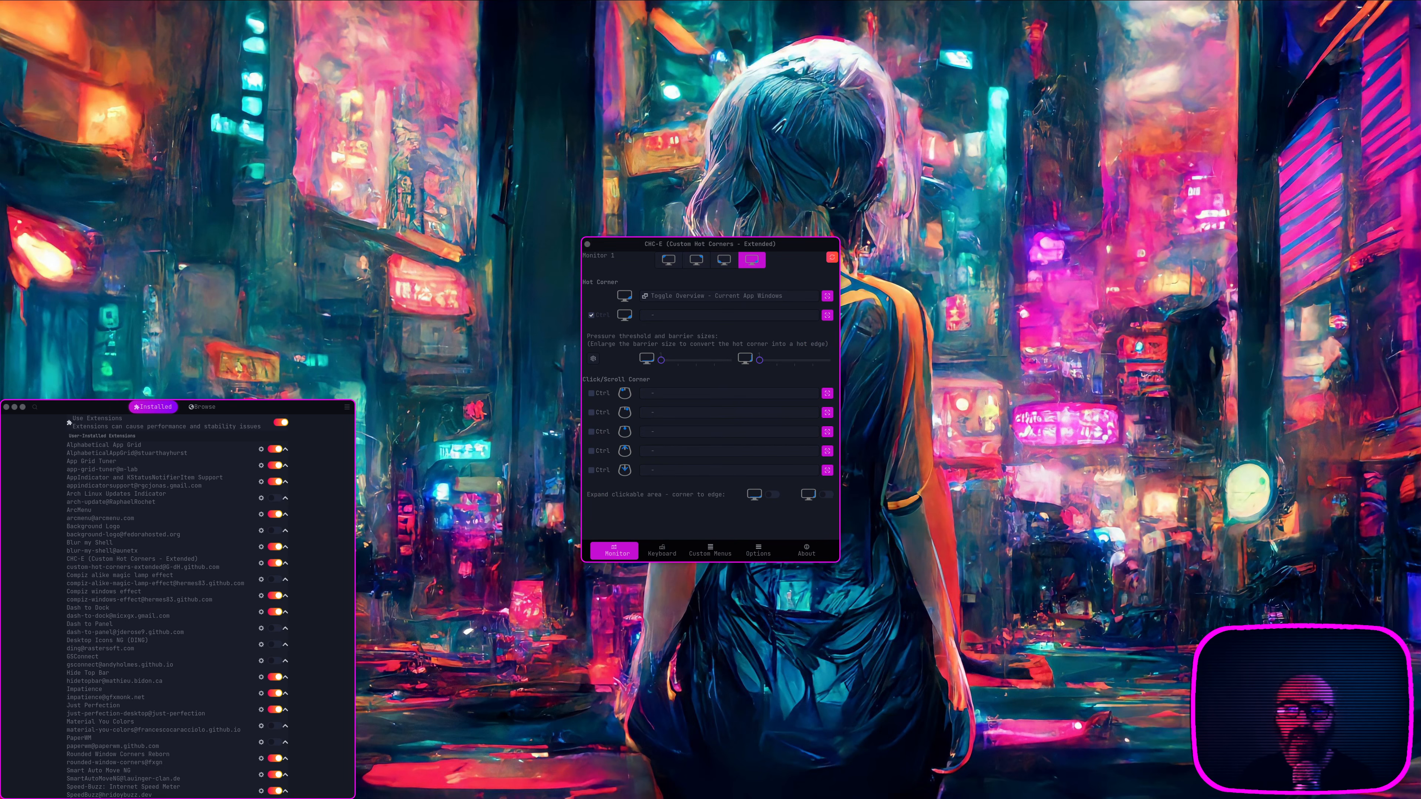
mouse_move(1420, 798)
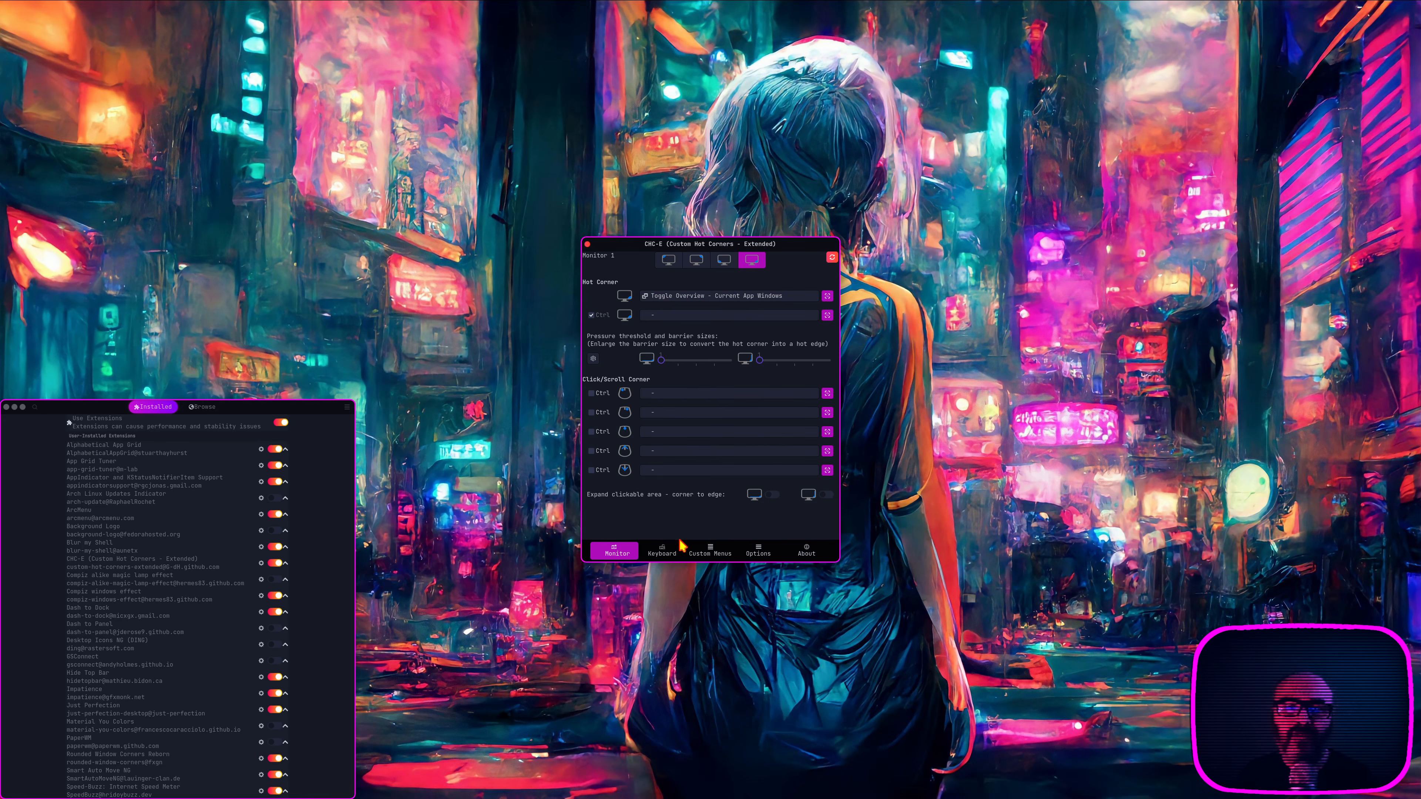
Step: View the hot corner extension's keyboard, custom menu and general options, and tile its window to full height at the middle of the desktop
click(664, 551)
click(711, 553)
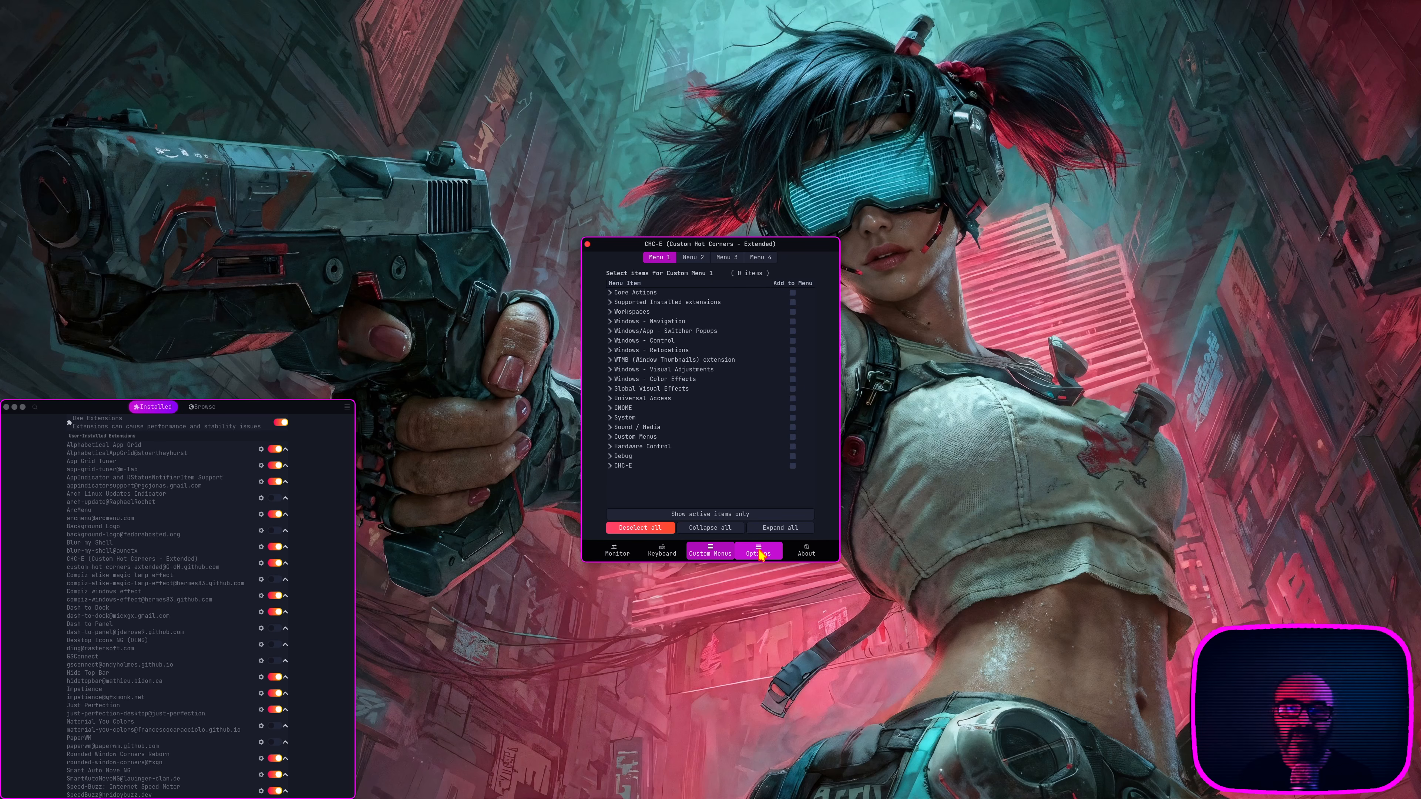
click(759, 552)
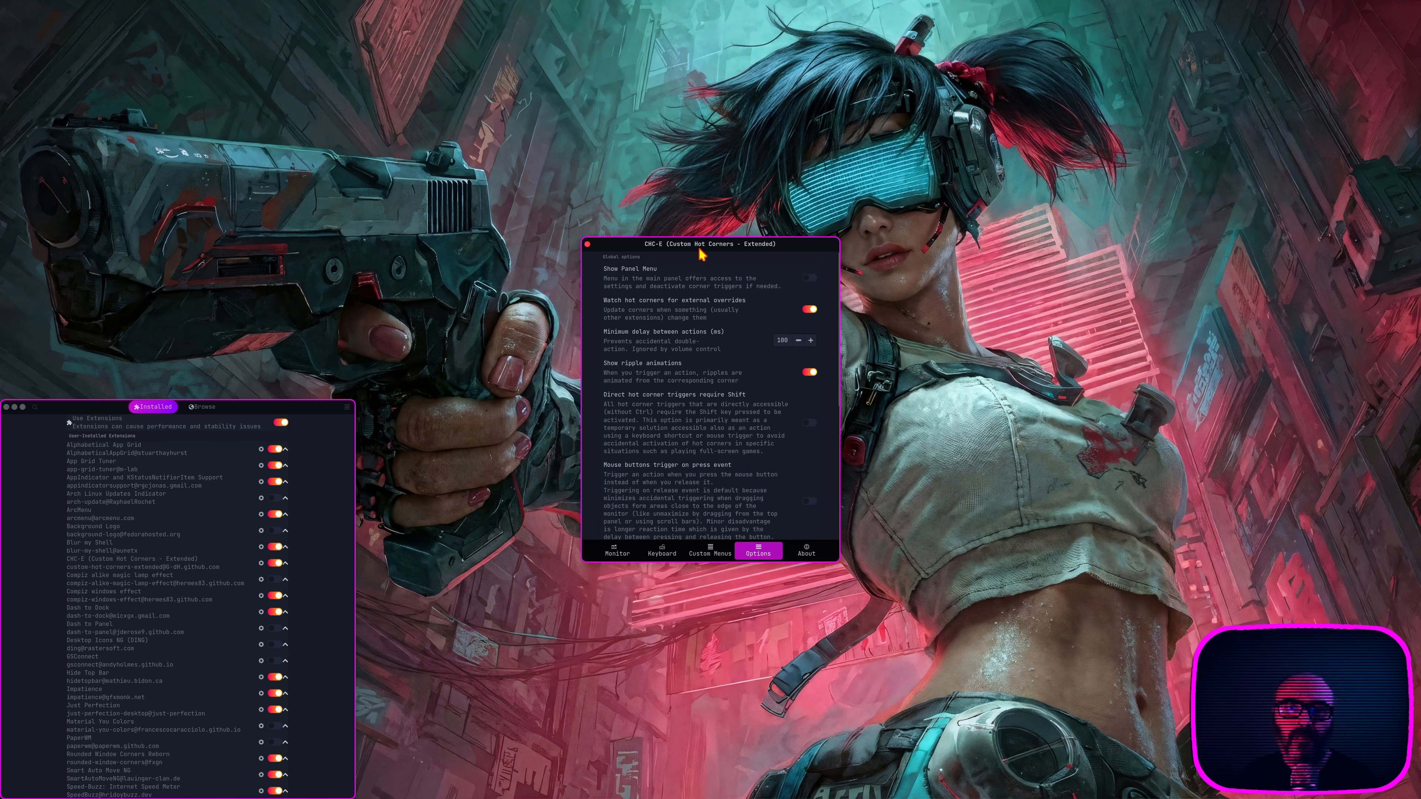
drag(701, 250, 592, 23)
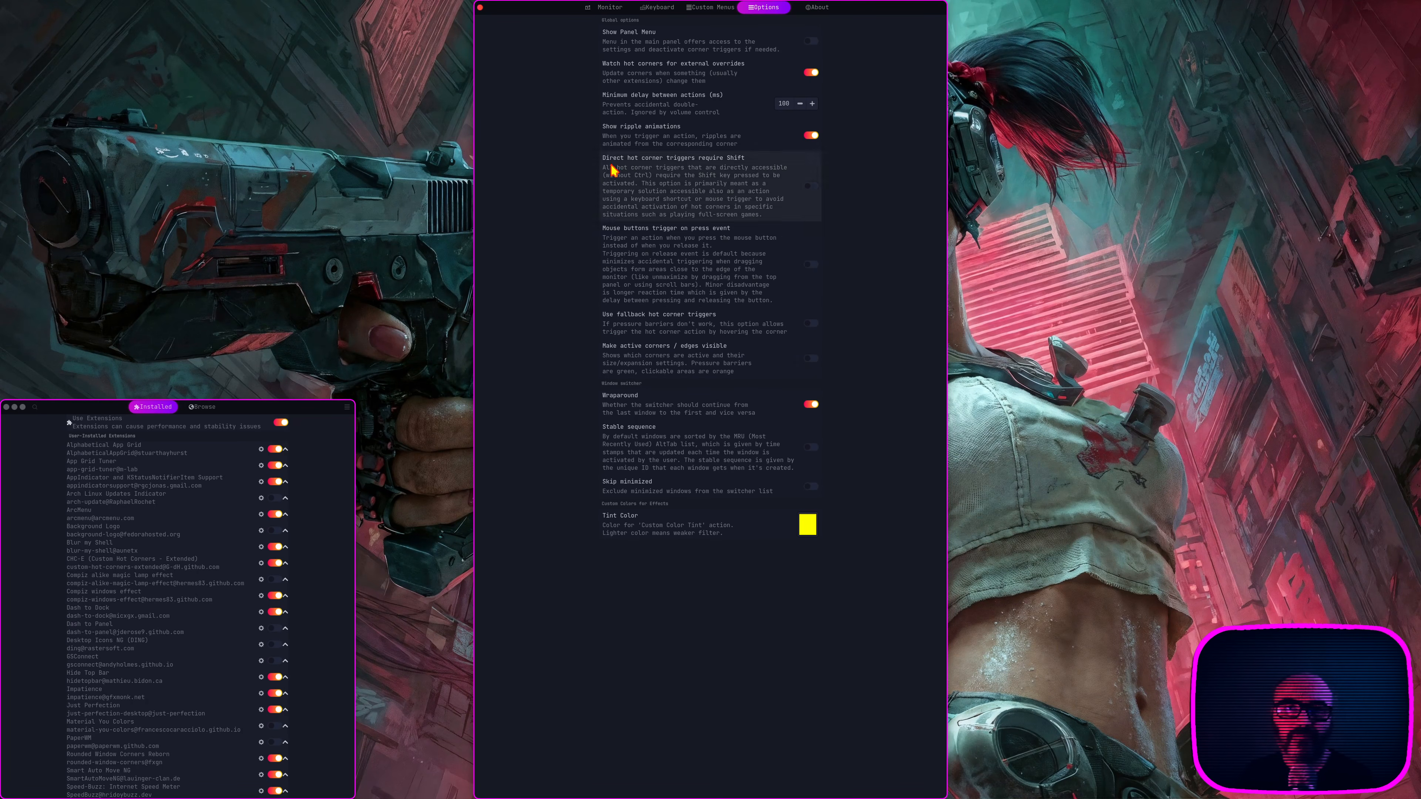
Step: Go back through the monitor's hot corner assignments for the Screenshot Tool, Window Picker and App Grid
click(611, 8)
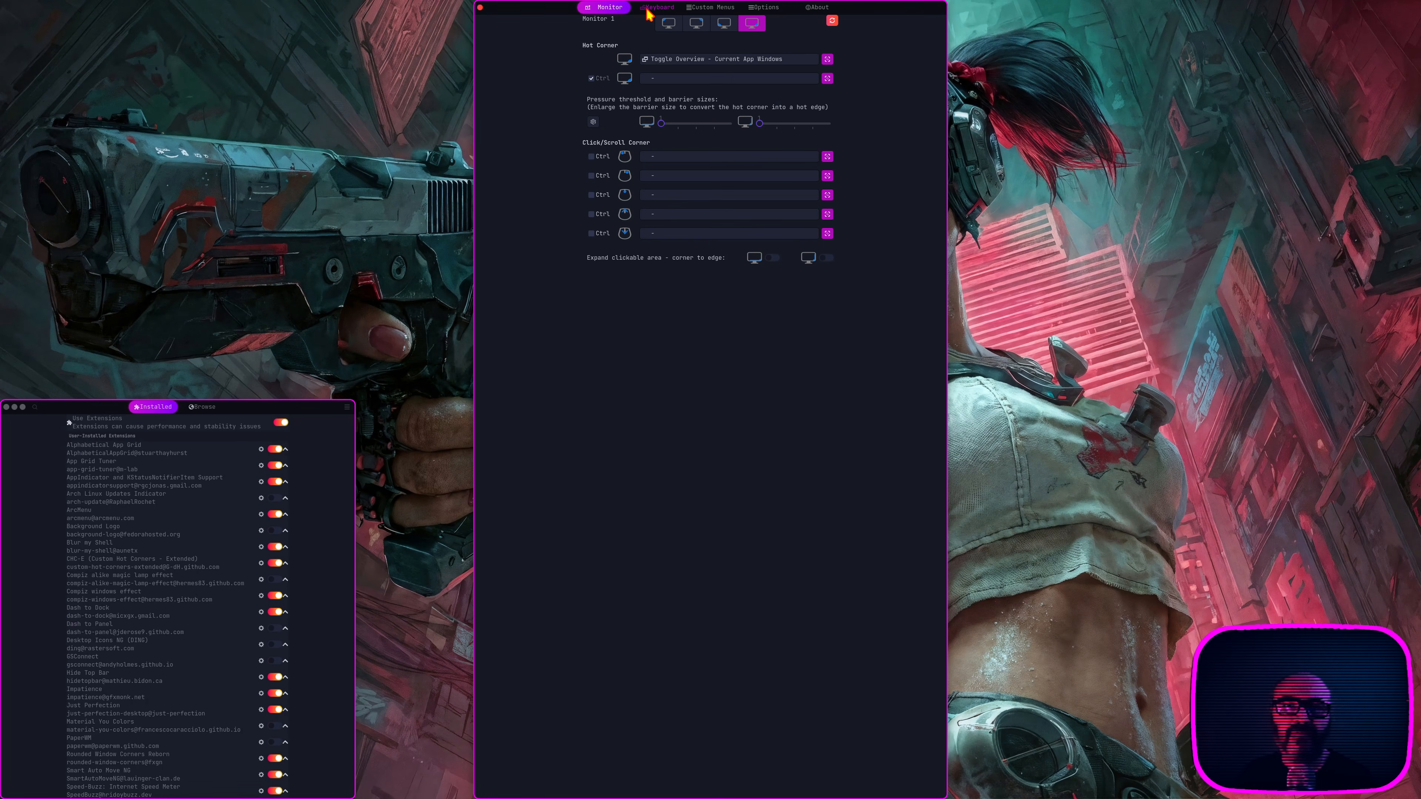
click(725, 28)
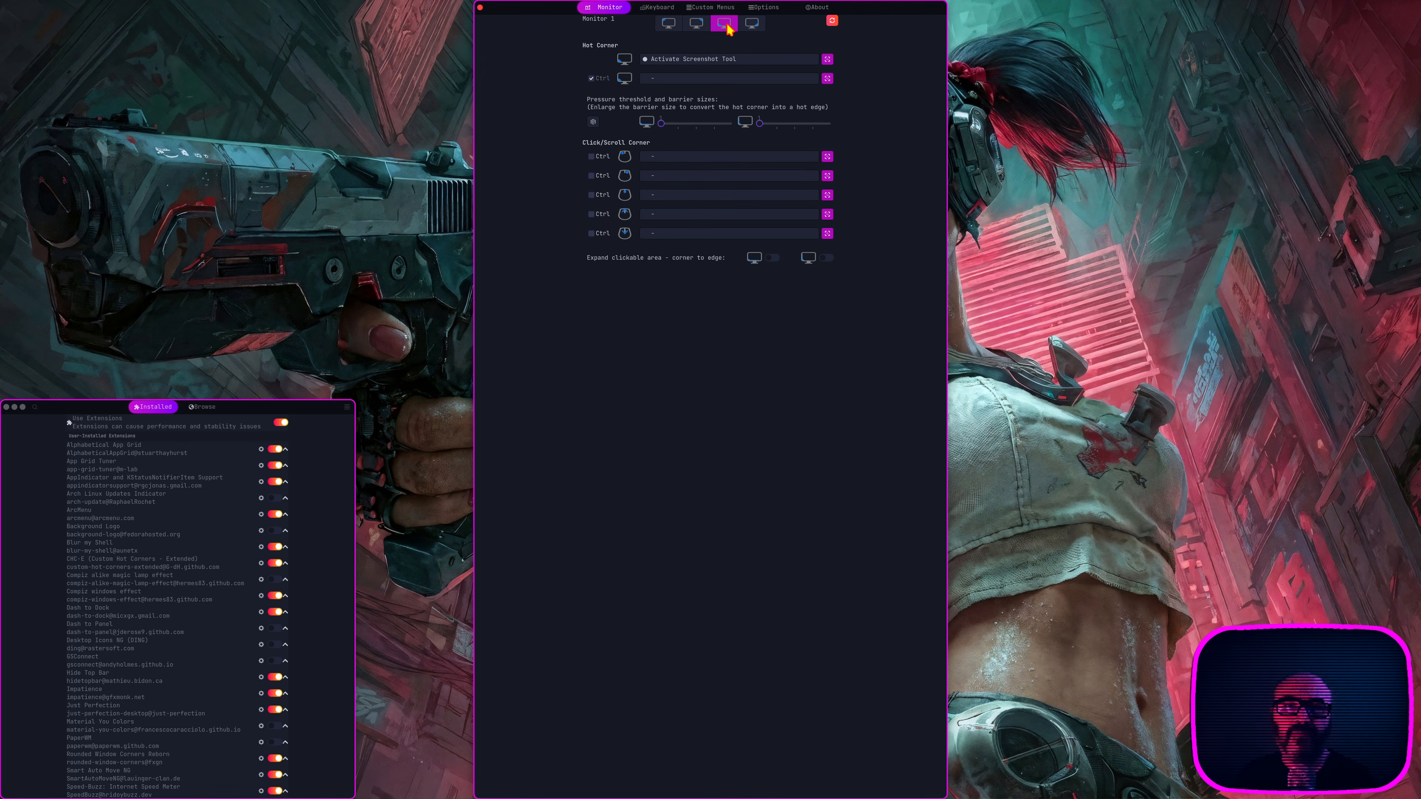
click(699, 27)
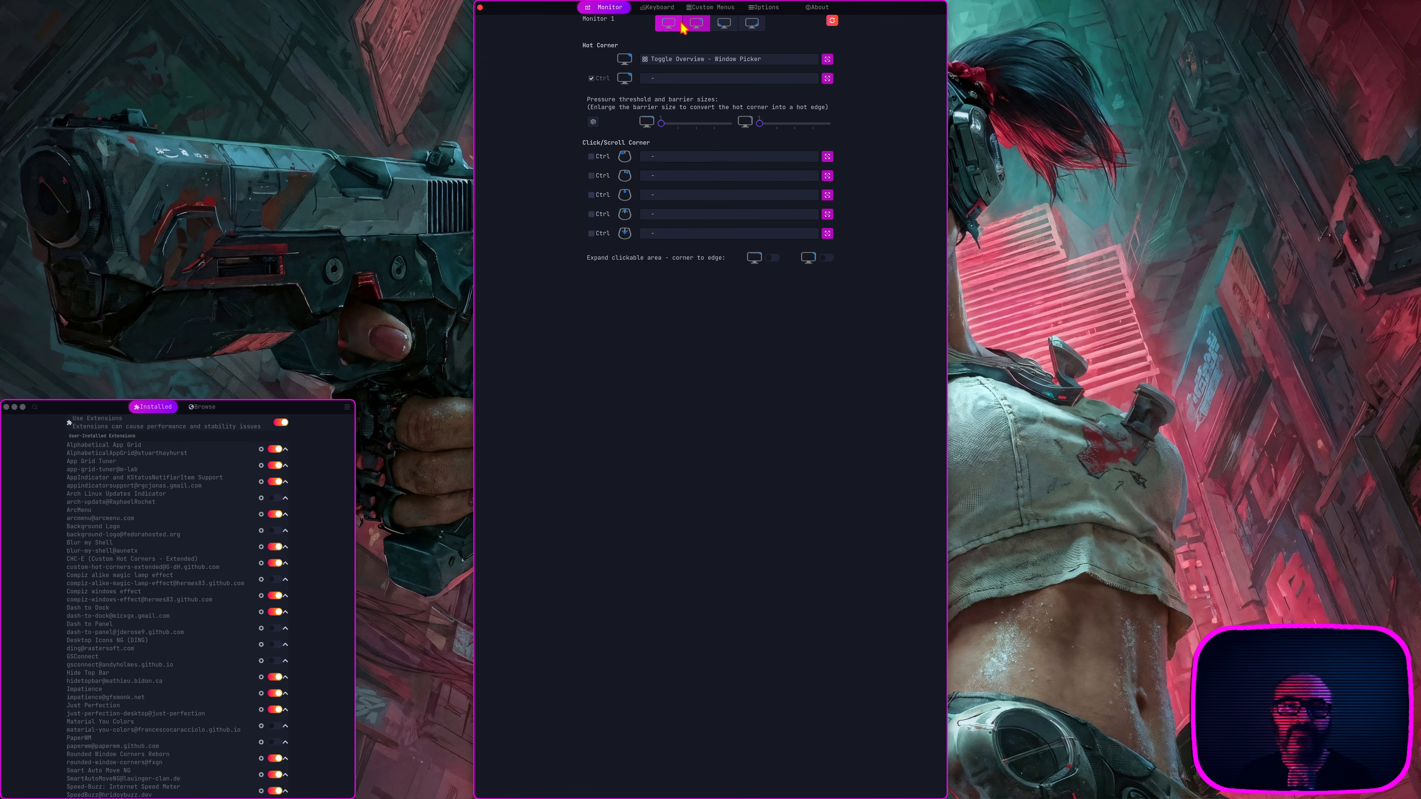
click(675, 28)
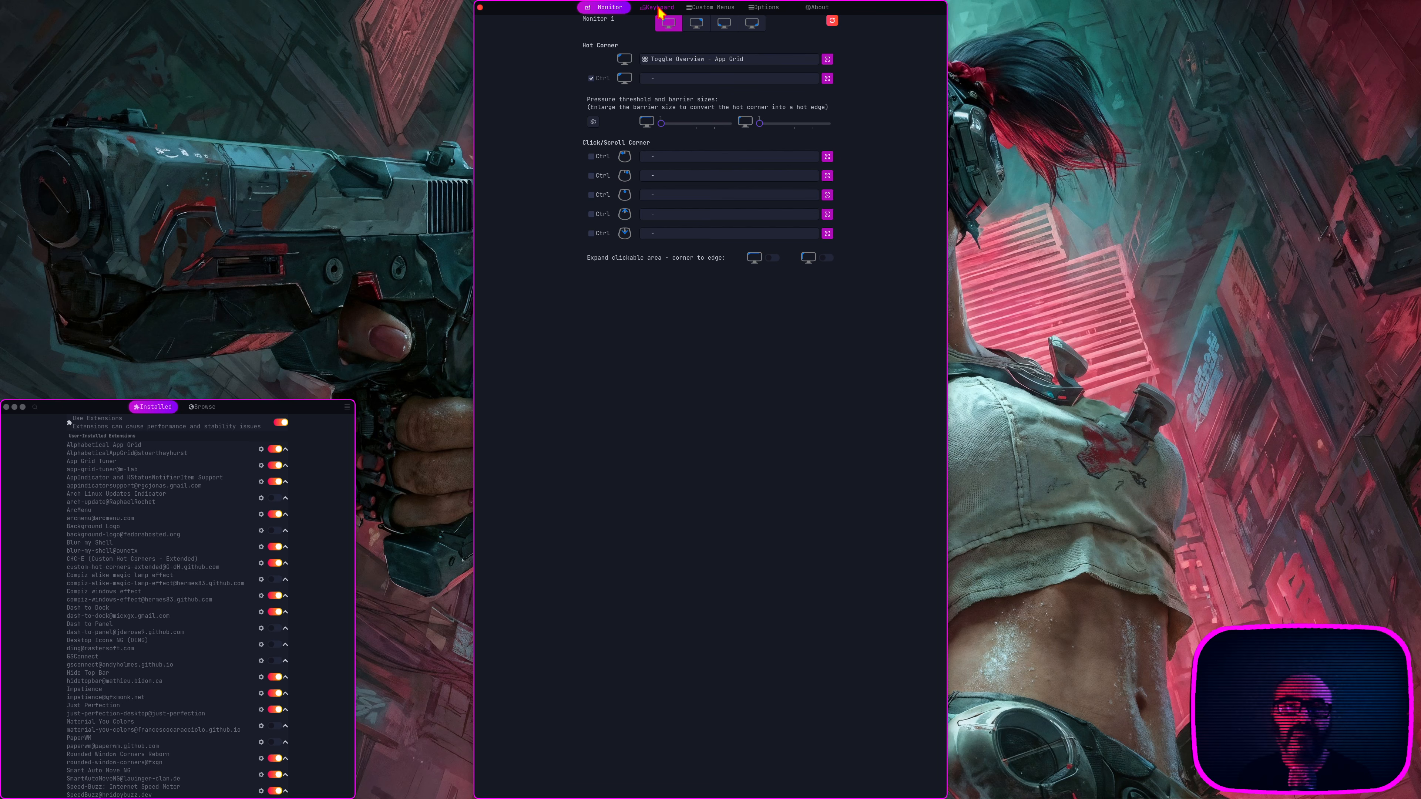
Step: Review the hot corner extension's keyboard shortcuts, custom menus and options again and close its settings
click(658, 11)
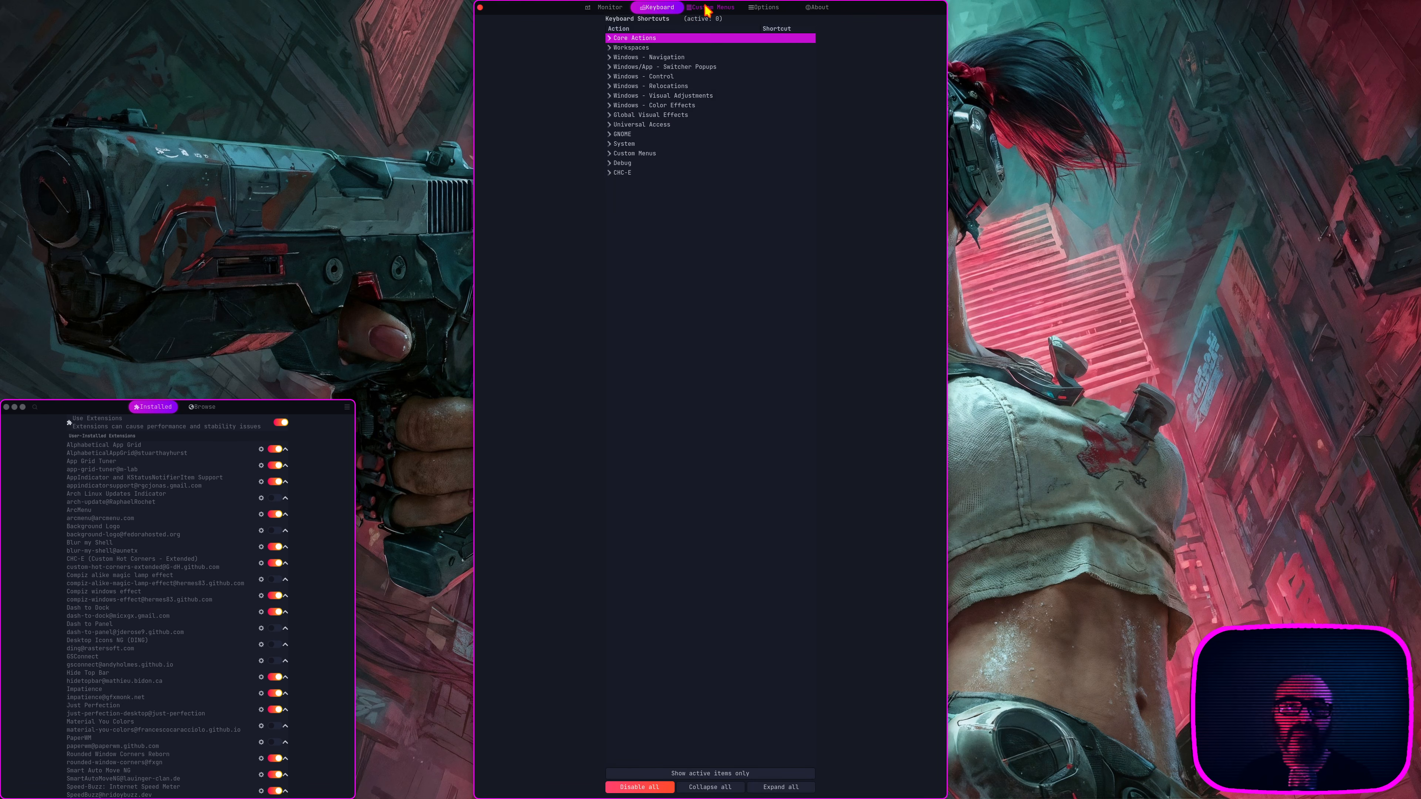
click(706, 11)
click(764, 7)
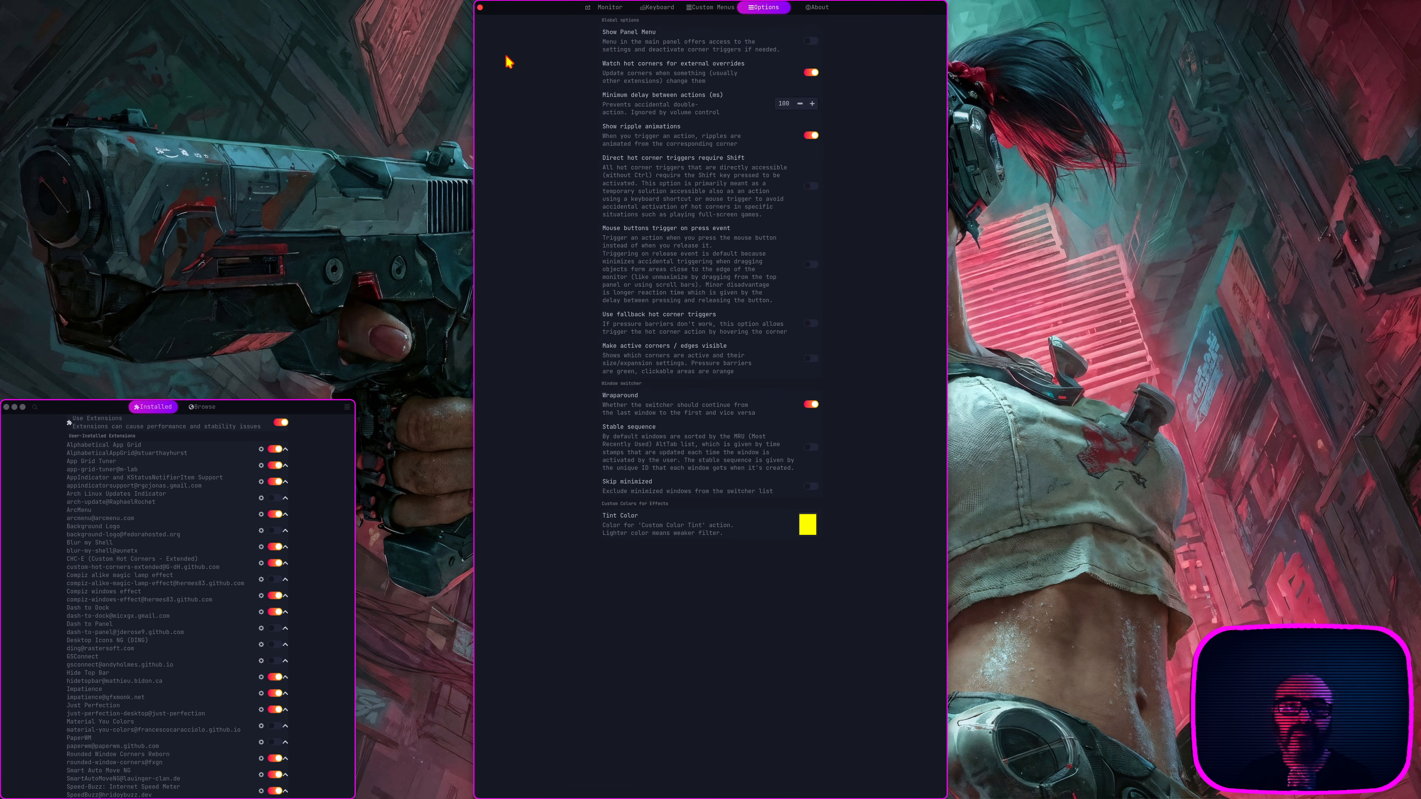
click(480, 8)
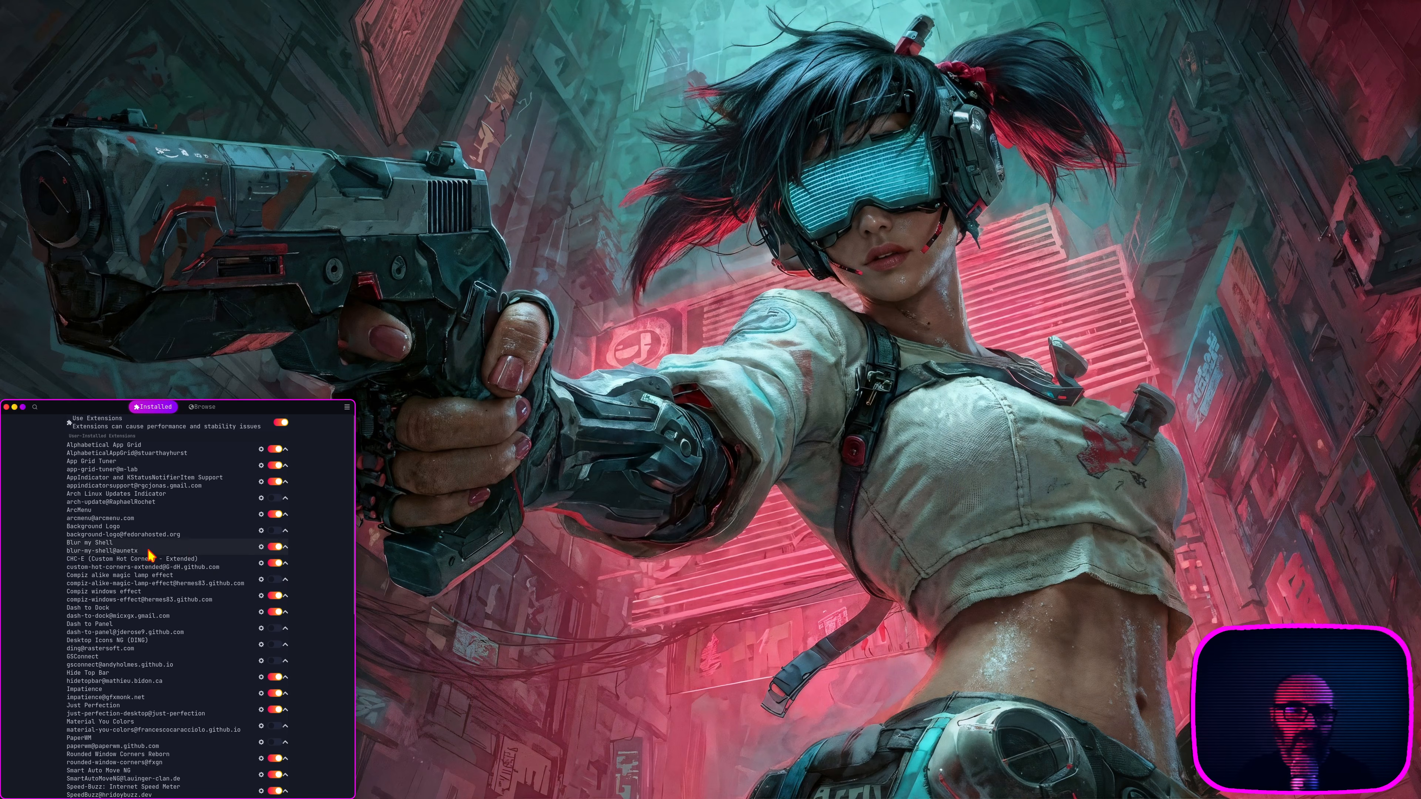
Step: Open the Blur my Shell settings, tile the window beside Extension Manager, and review its Panel, Overview, Dash, Applications and Other settings
click(261, 547)
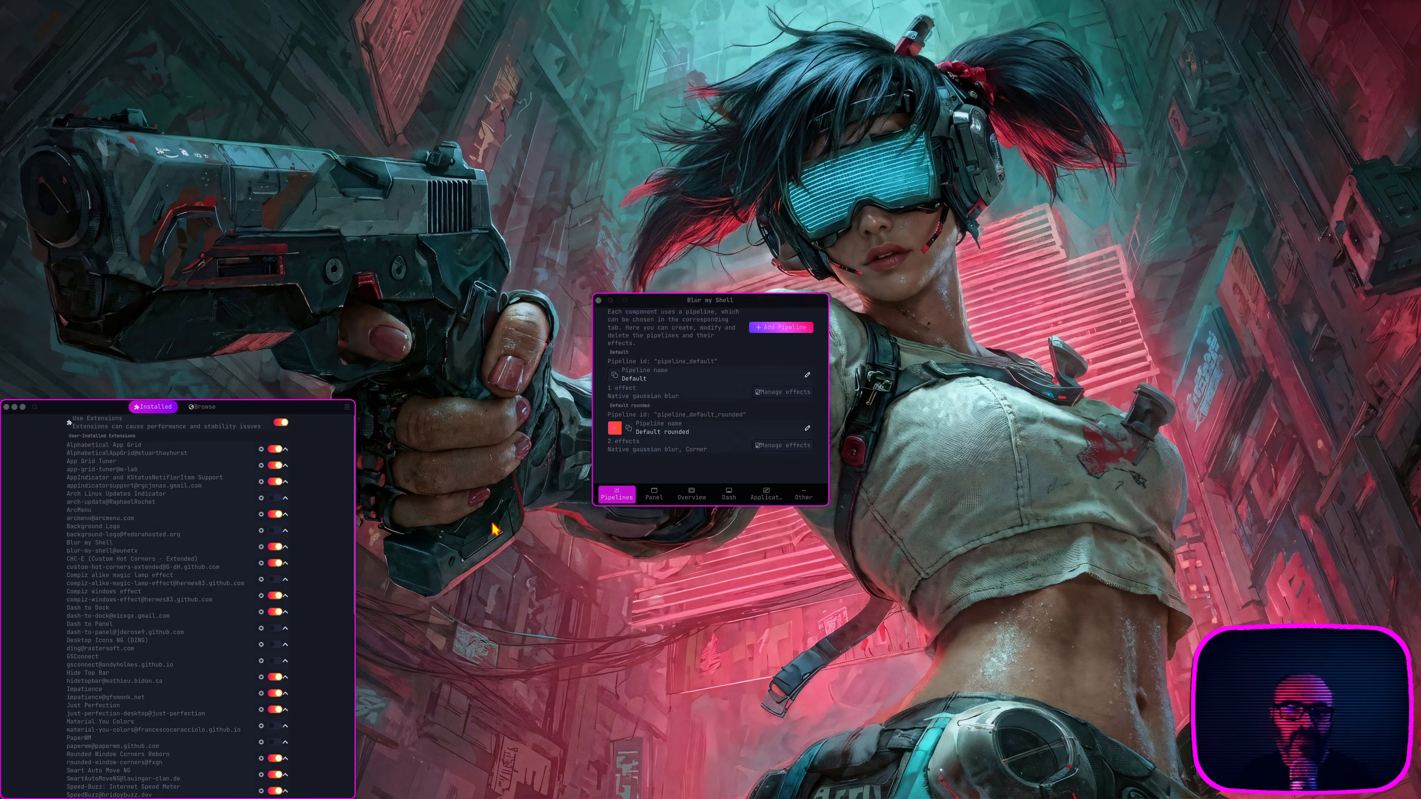
drag(676, 305, 675, 422)
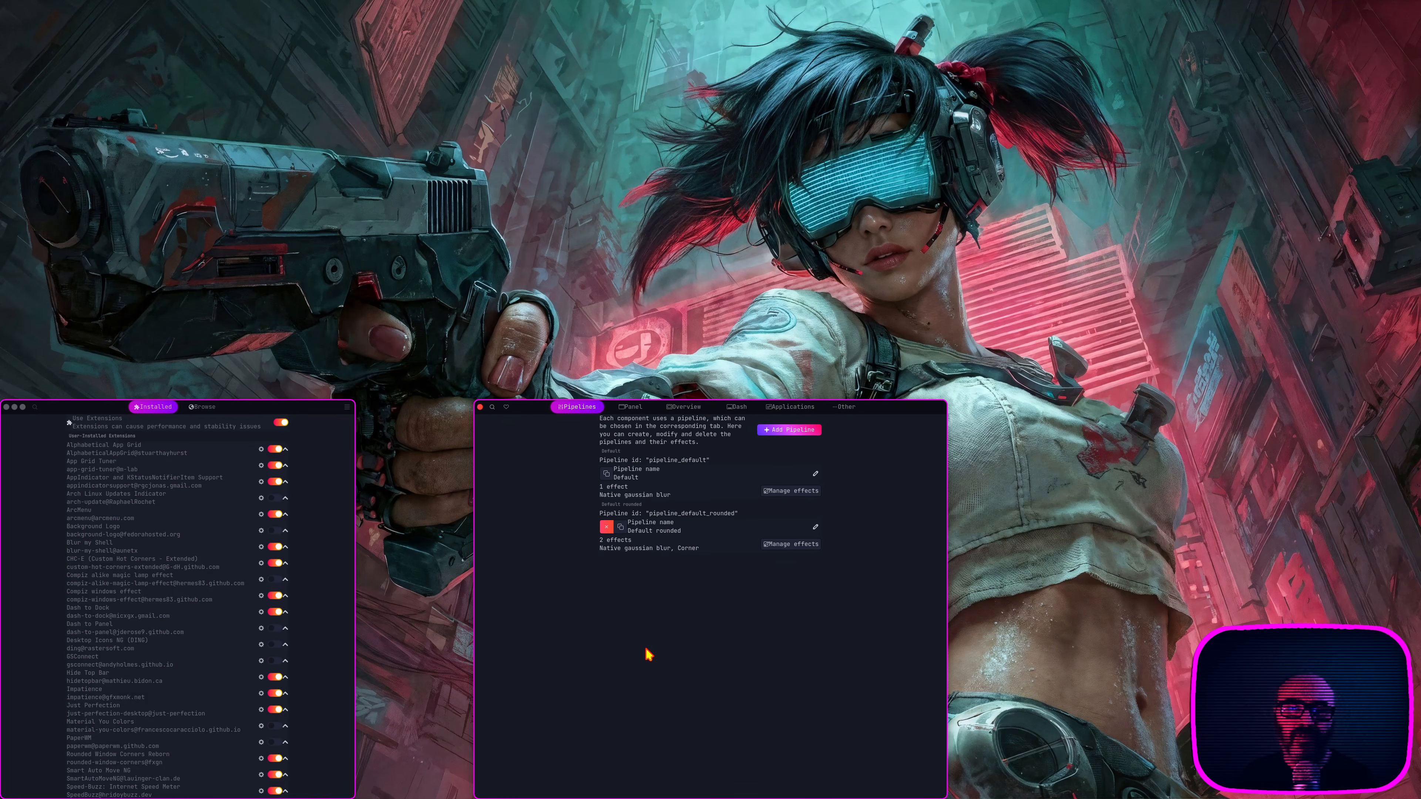
click(631, 412)
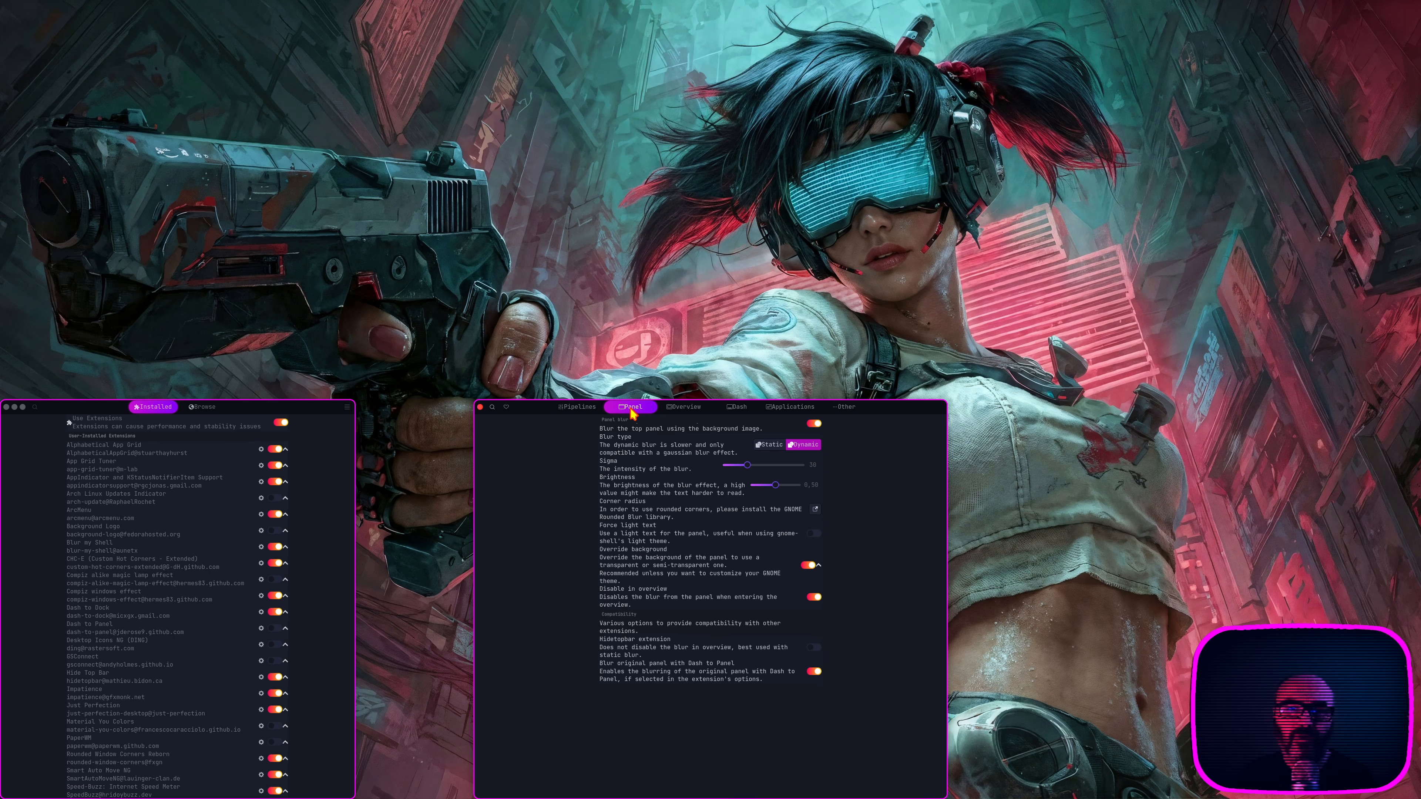
click(691, 412)
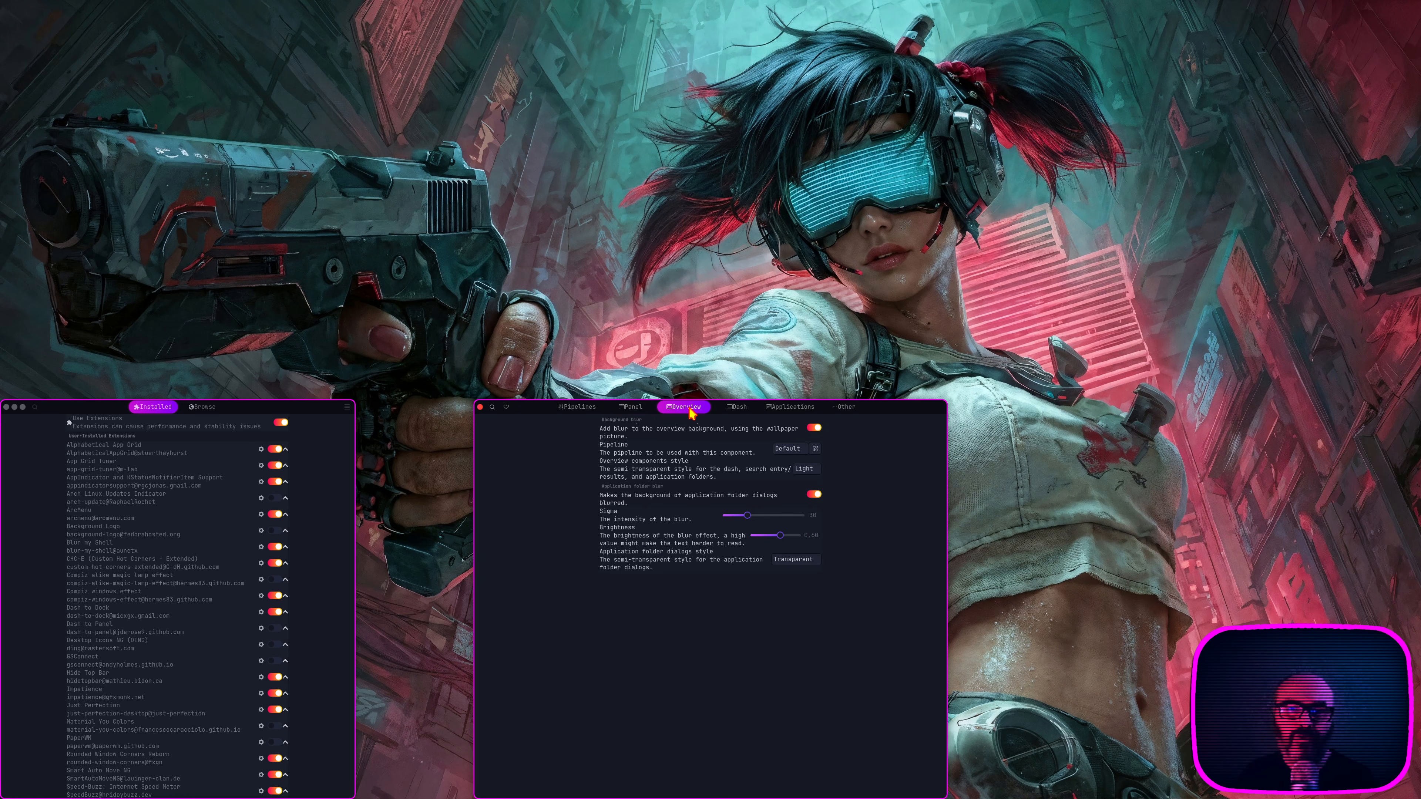
click(738, 412)
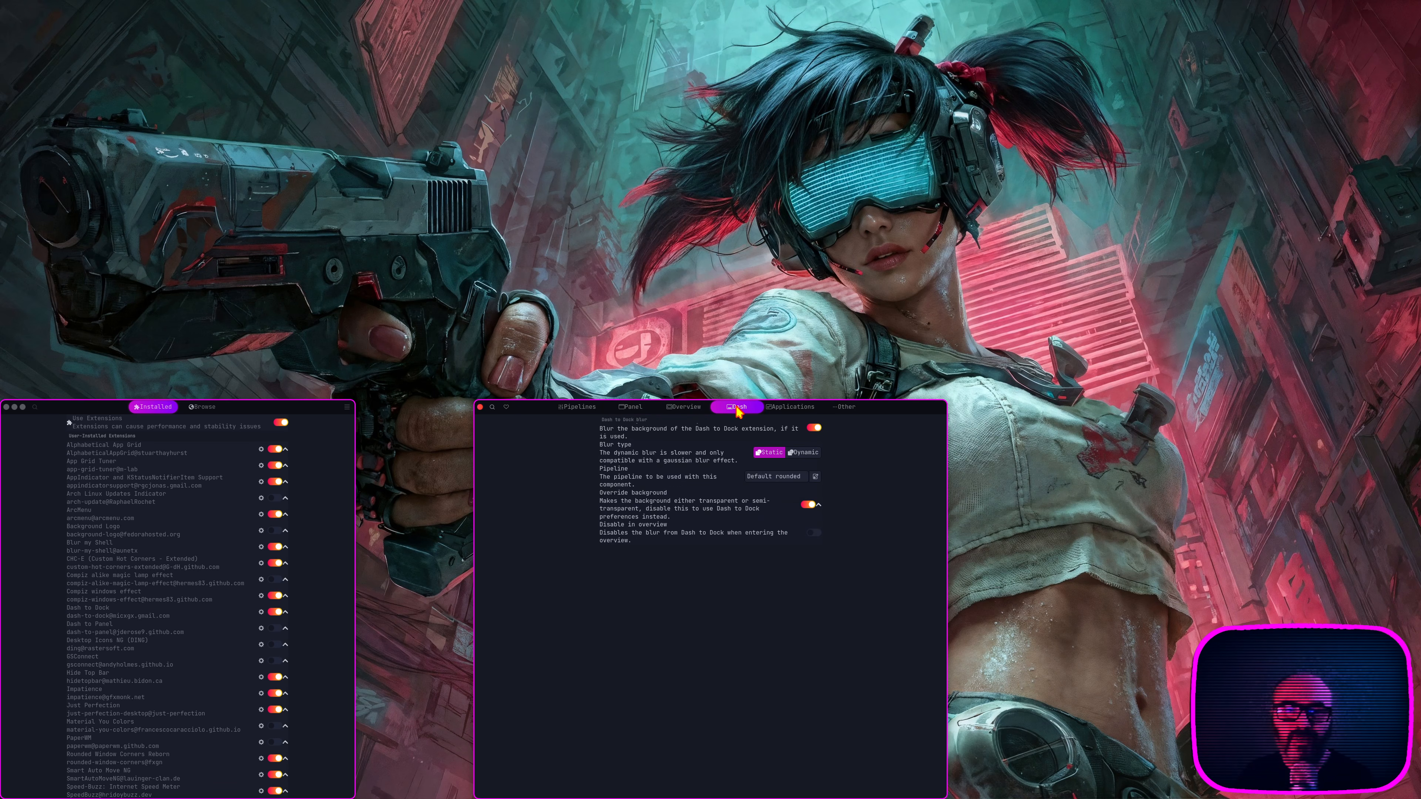
click(792, 408)
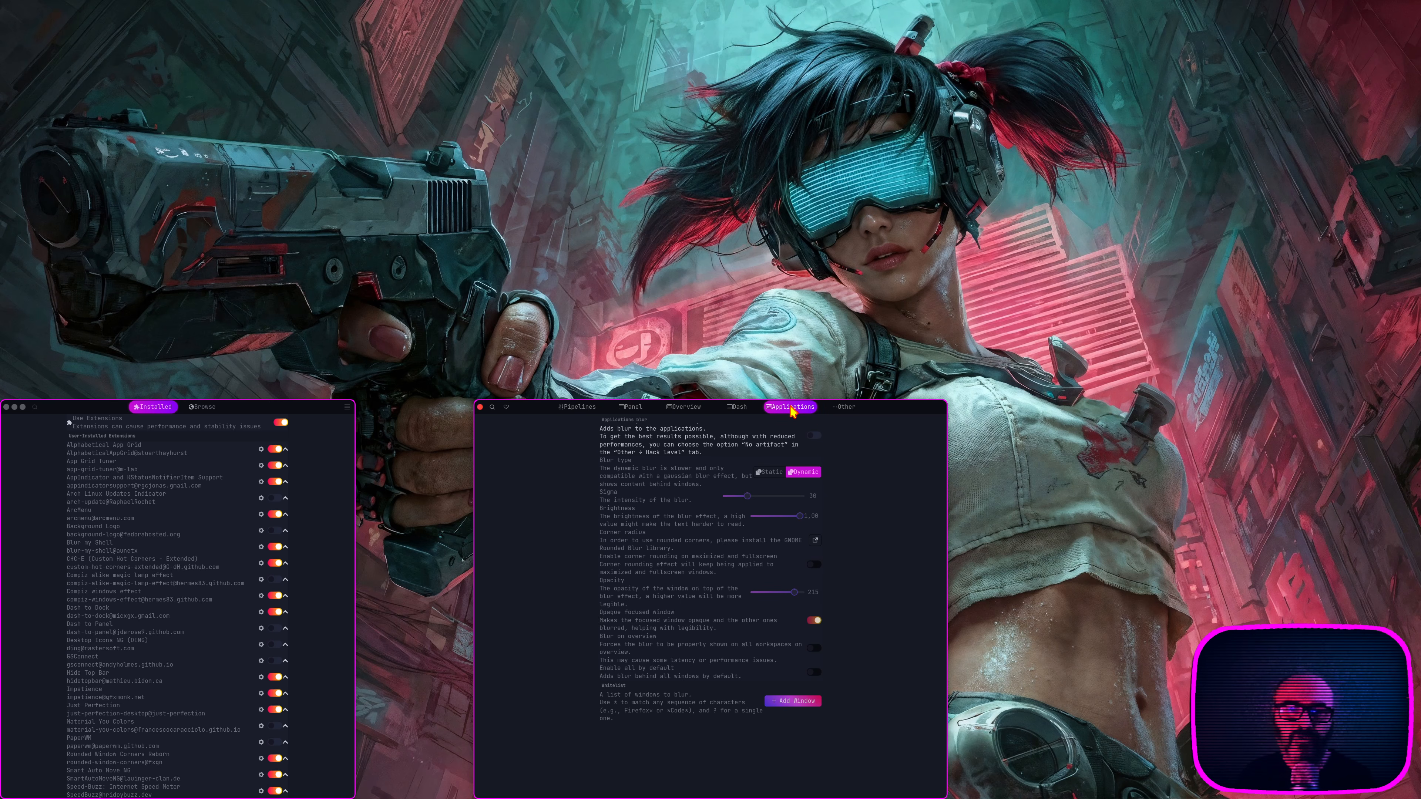
click(841, 411)
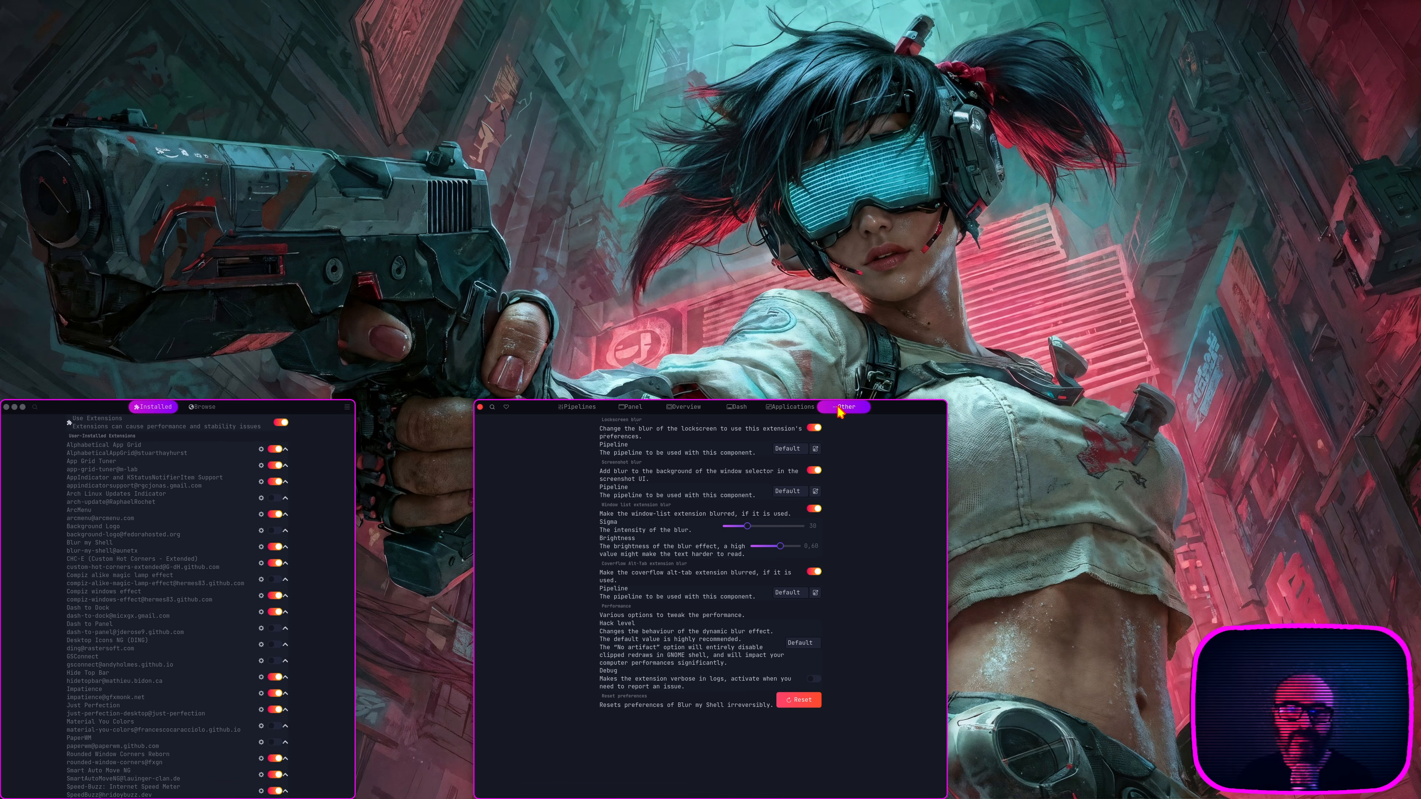
Step: Go through all the Blur my Shell setting categories a second time, from Pipelines to Other
click(576, 412)
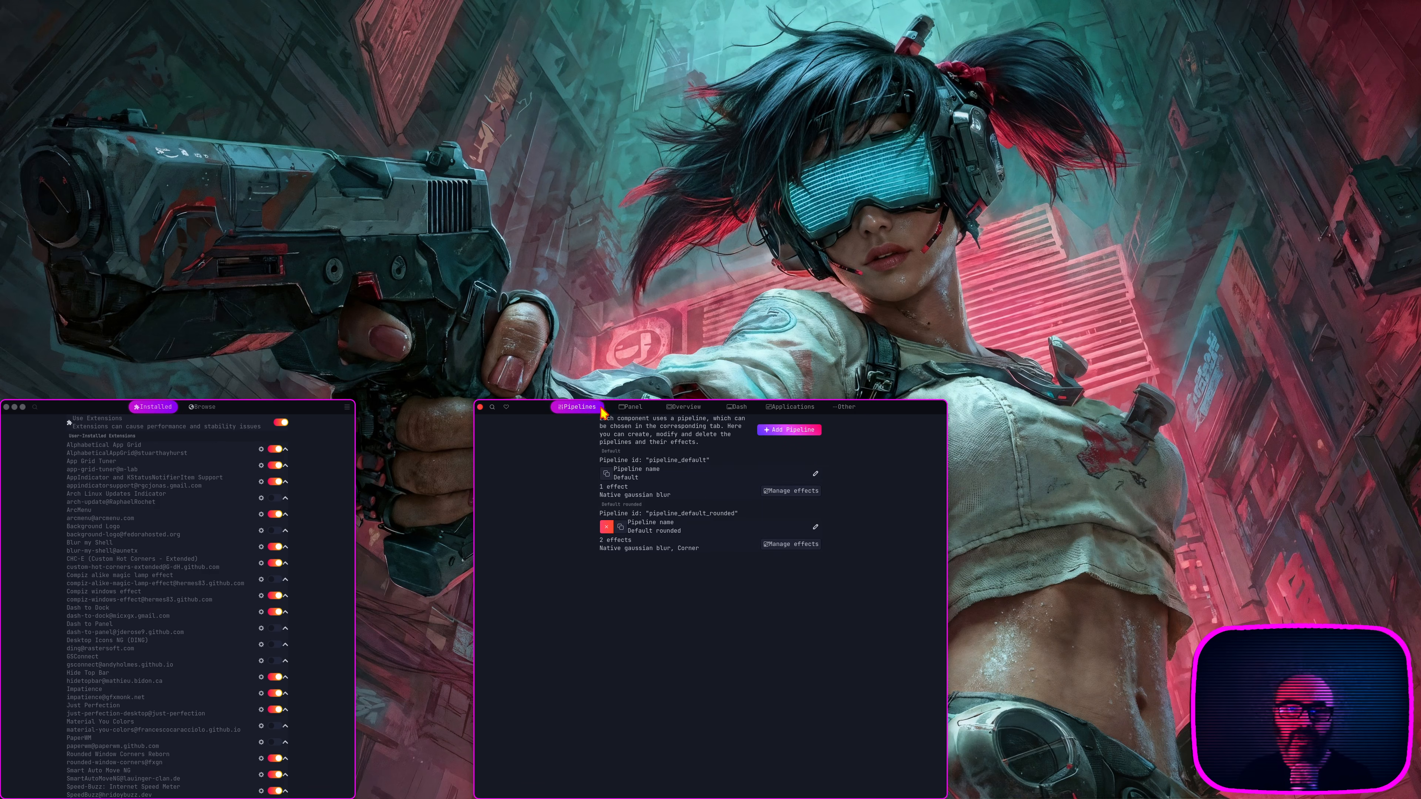
click(637, 413)
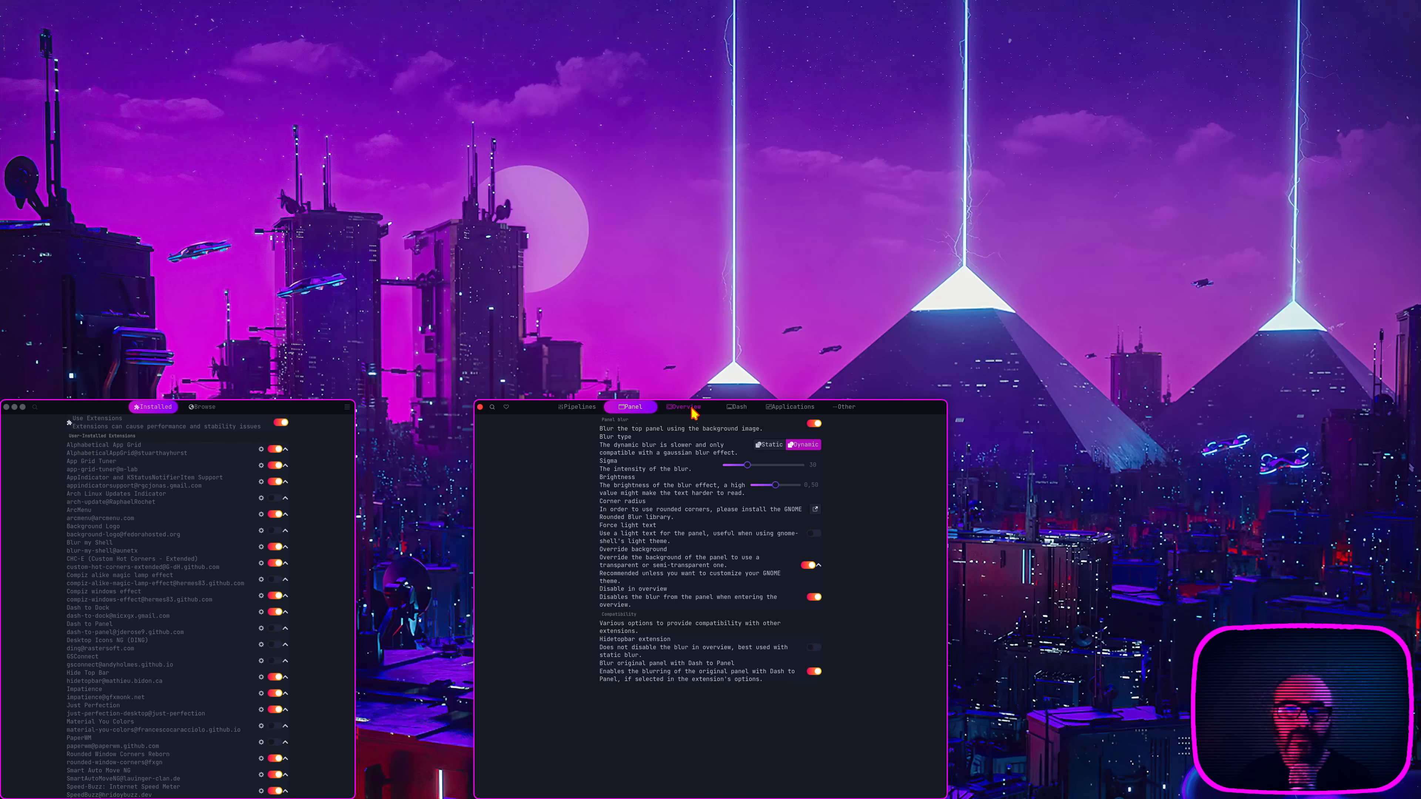
click(694, 413)
click(741, 415)
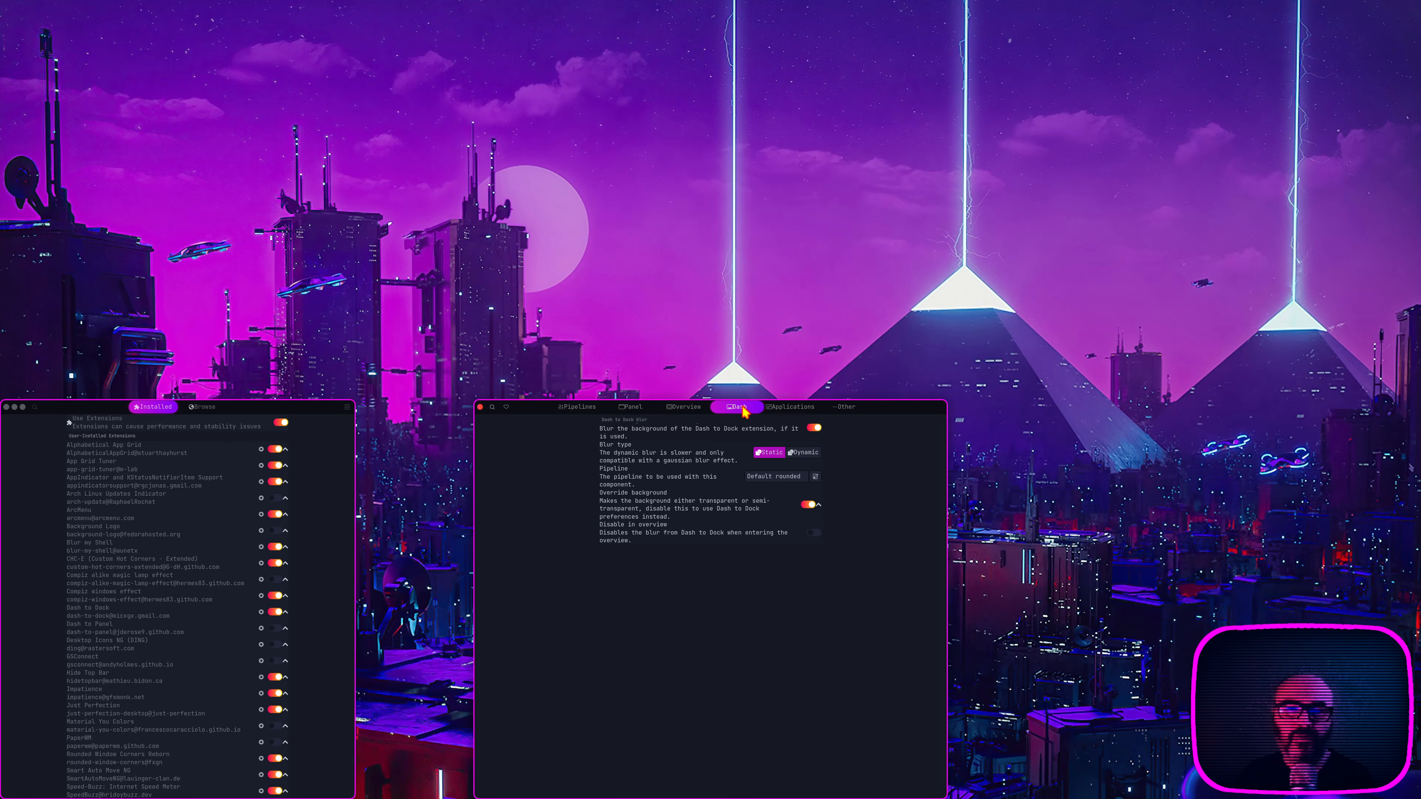
click(805, 409)
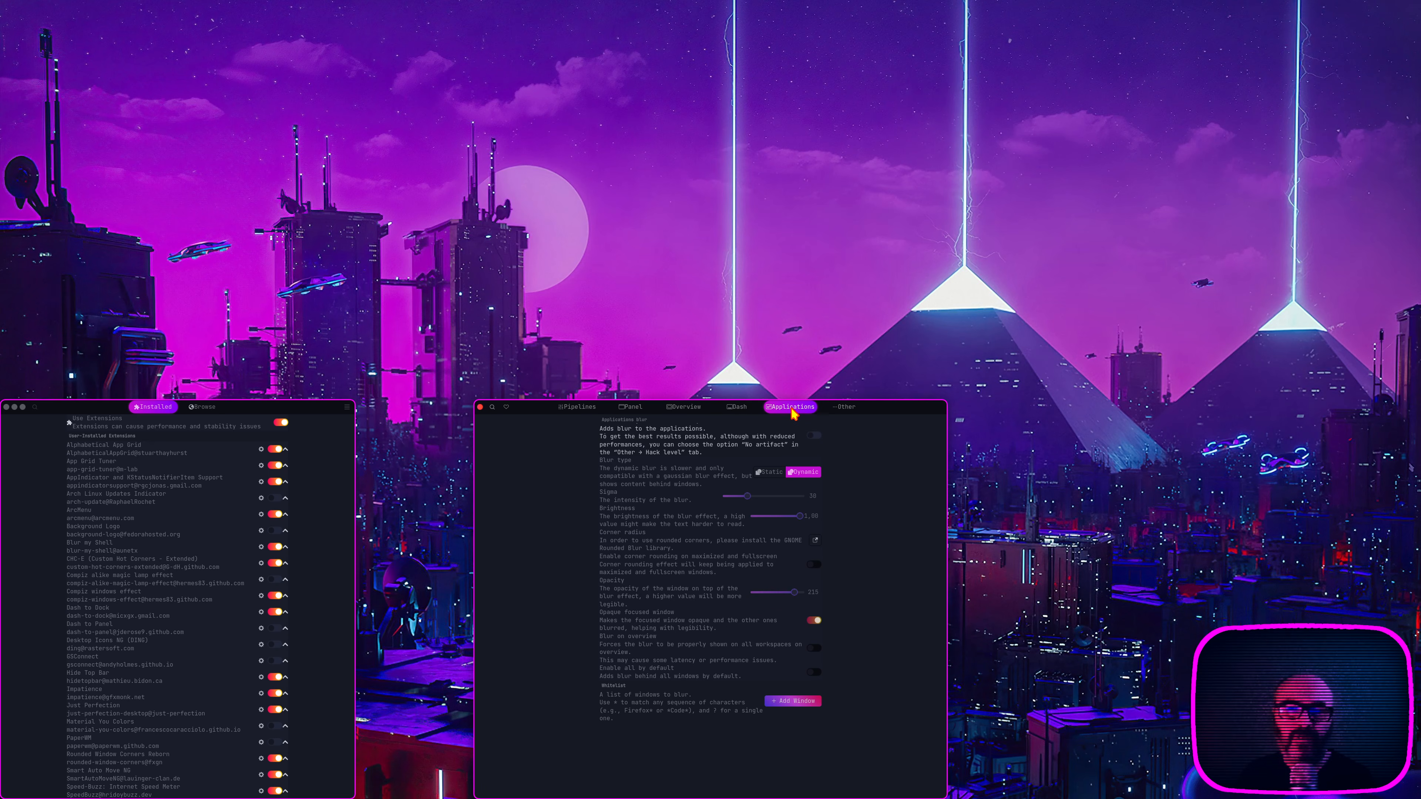
click(848, 410)
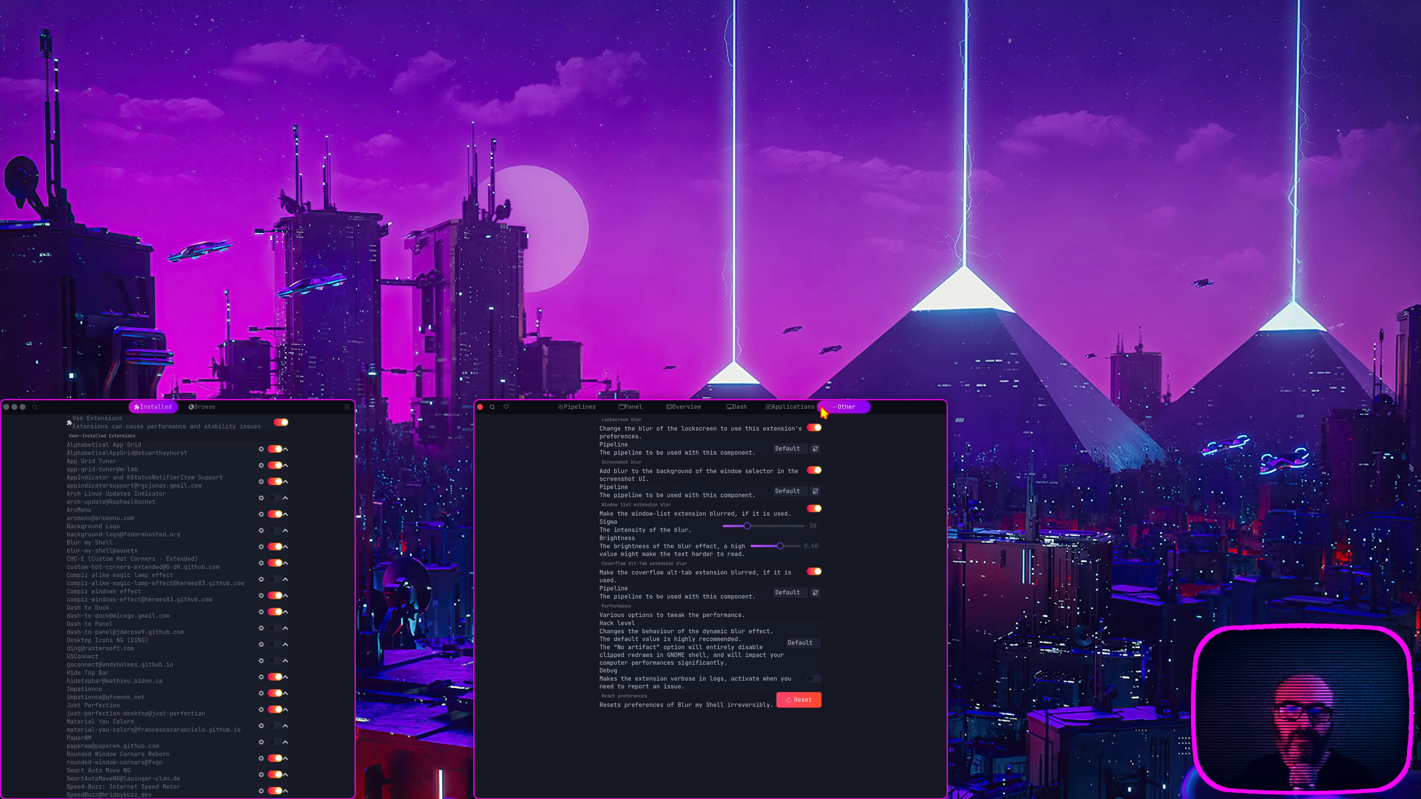
Step: Return to the Blur my Shell pipelines and show the effects of the Default pipeline
click(580, 409)
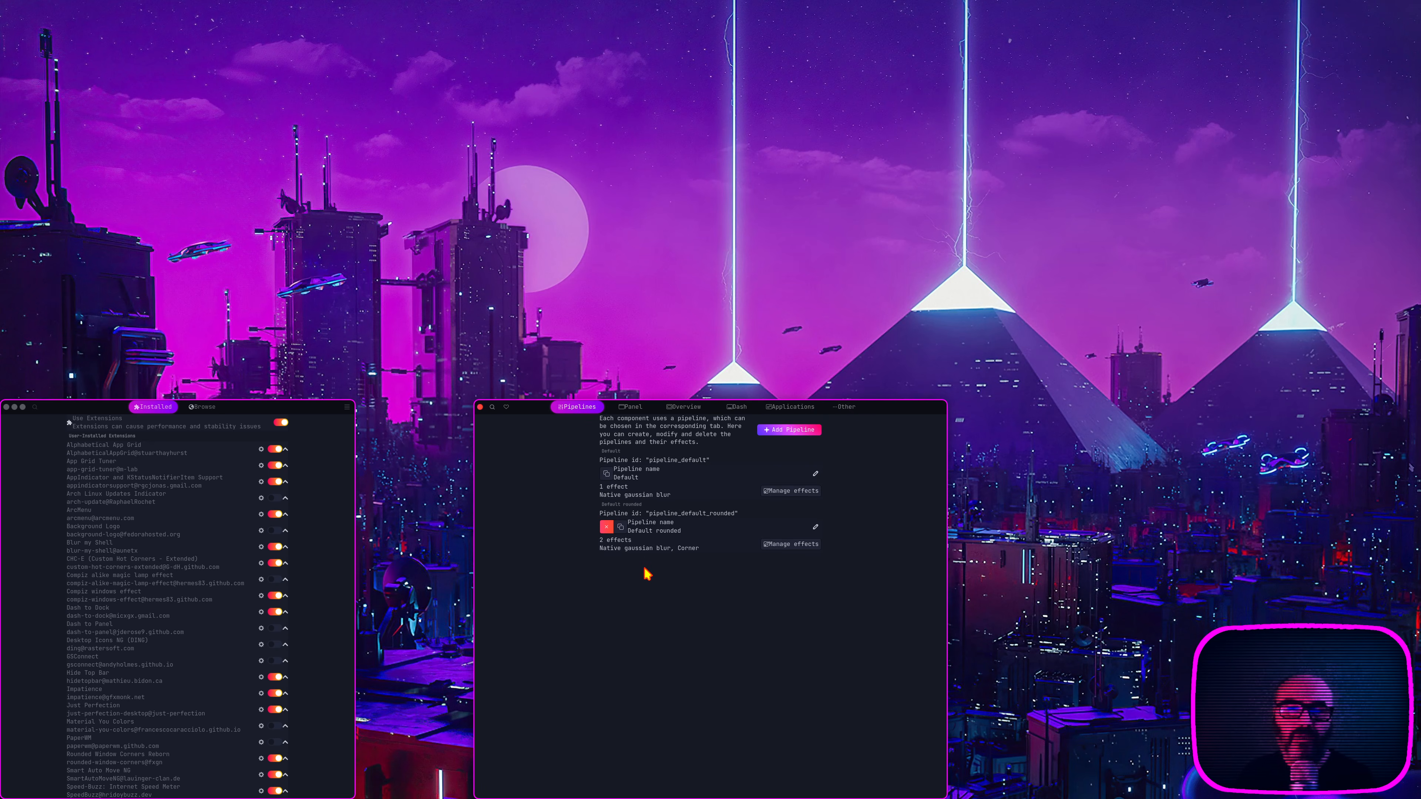
click(796, 493)
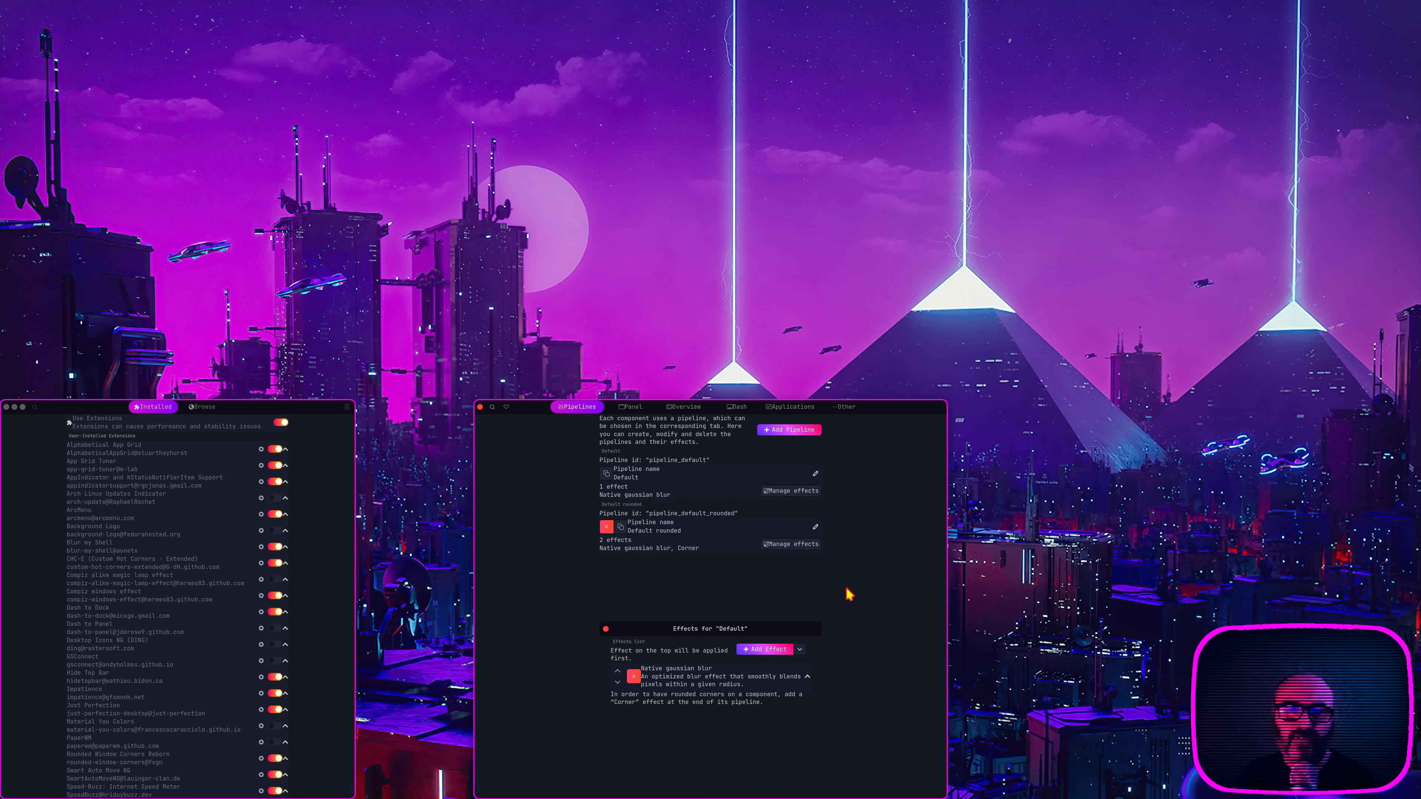
Step: Review the effect parameters of the Default and Default rounded pipelines, including Native gaussian blur and Corner, and close the Blur my Shell settings
click(810, 677)
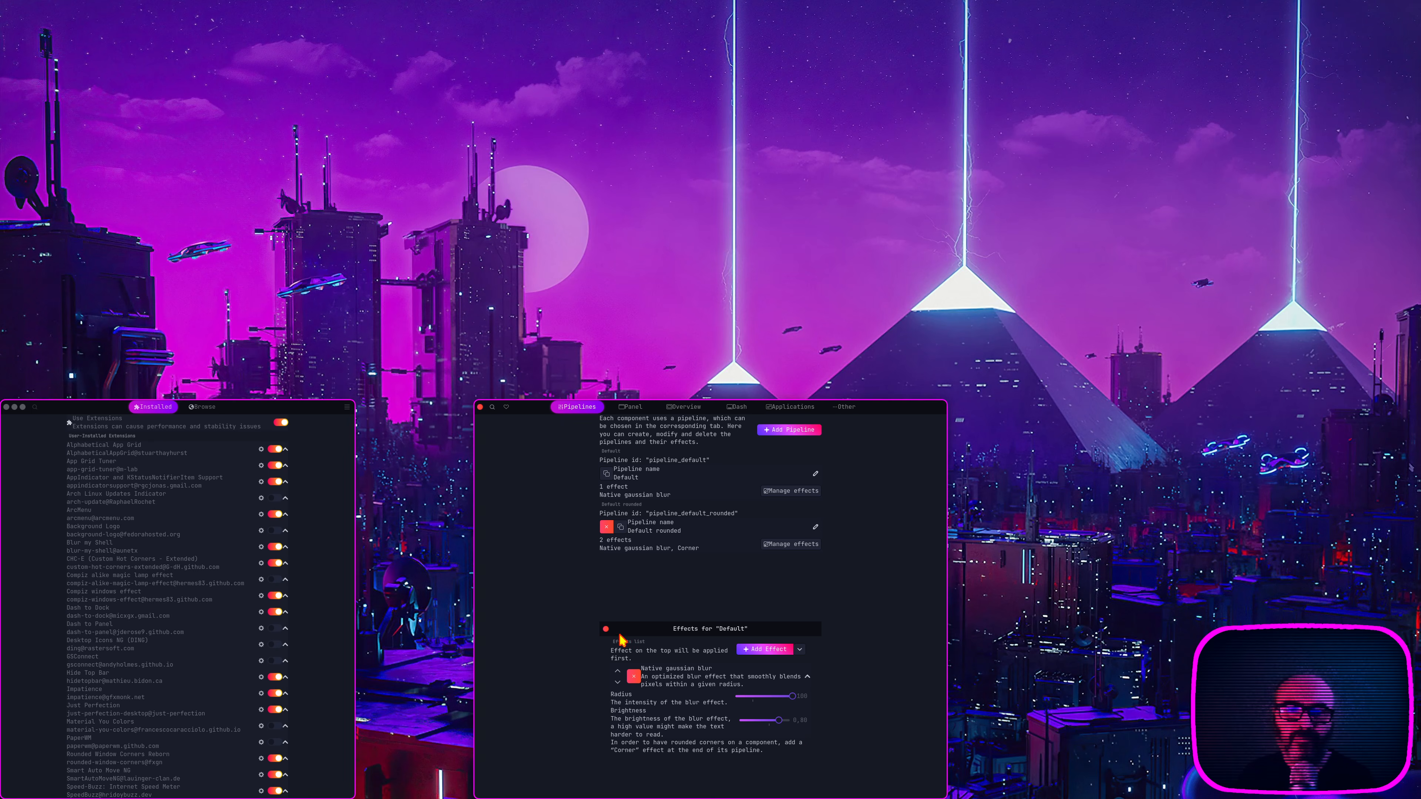
click(606, 629)
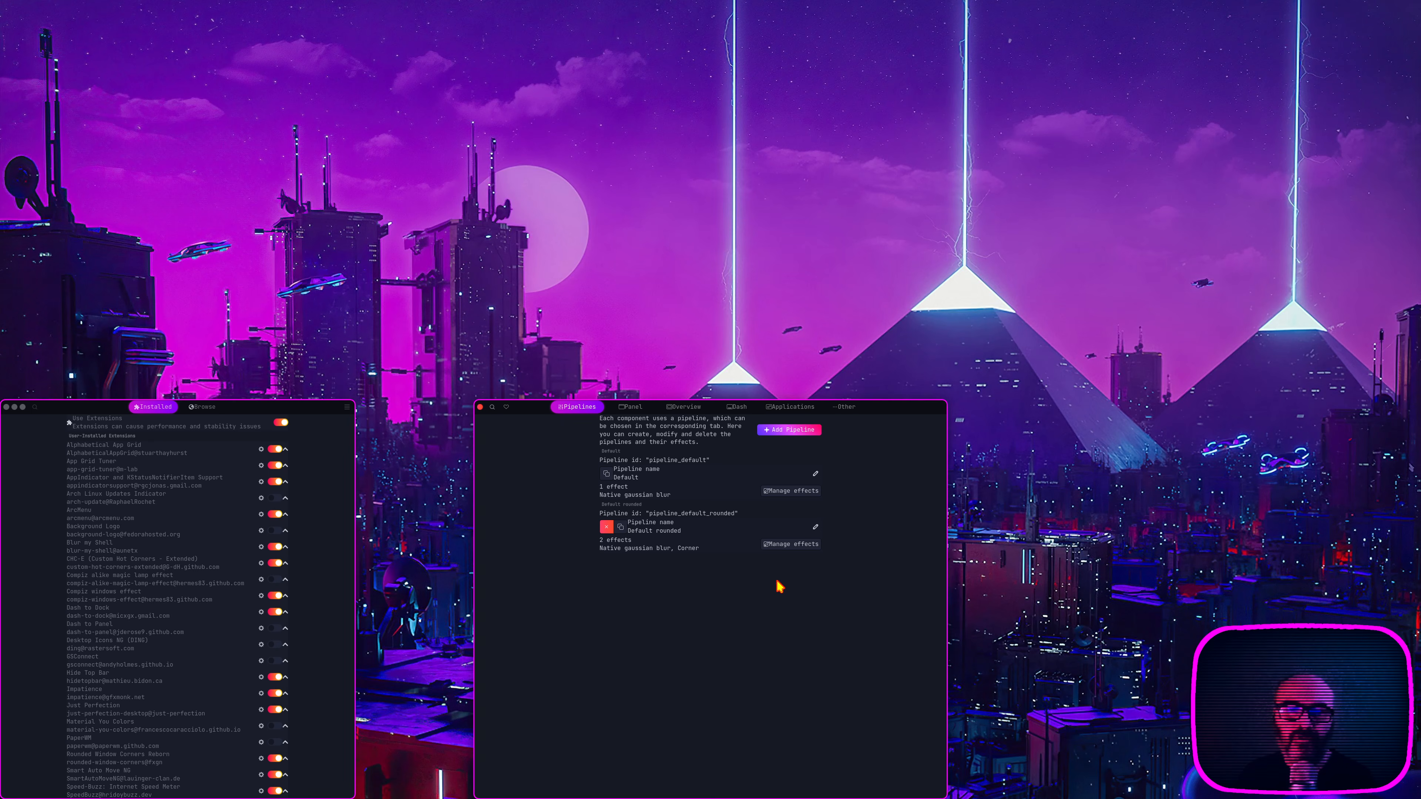
click(785, 547)
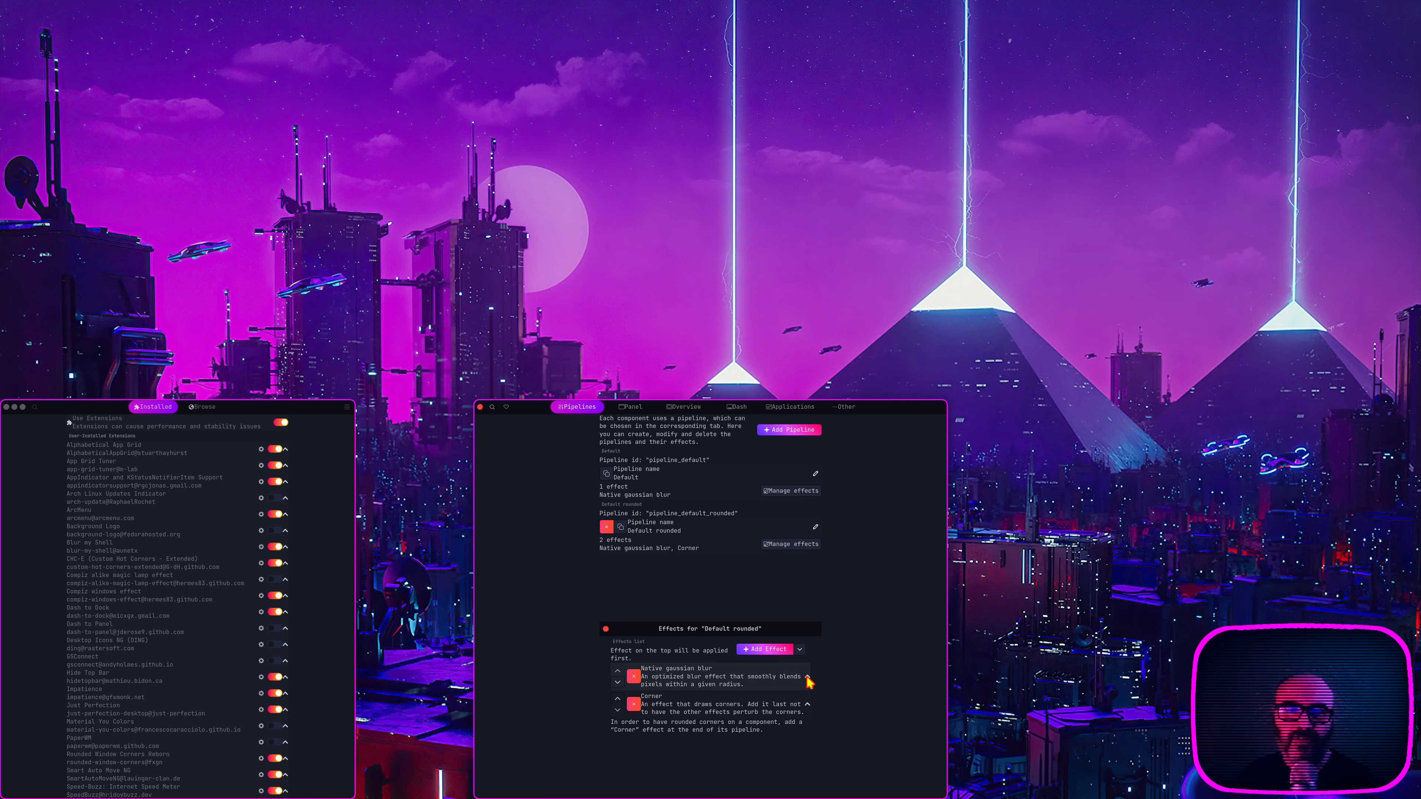
click(808, 678)
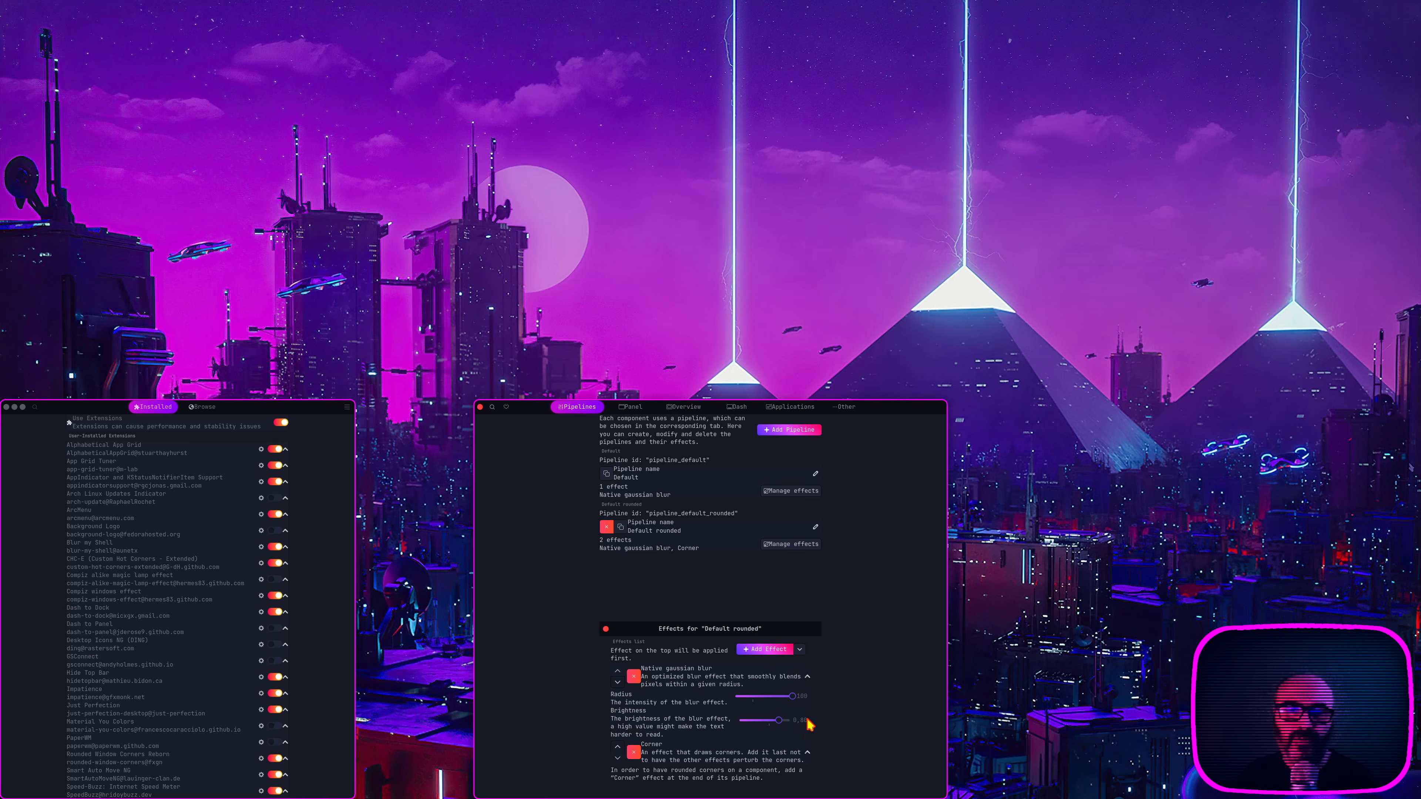
click(807, 677)
click(807, 706)
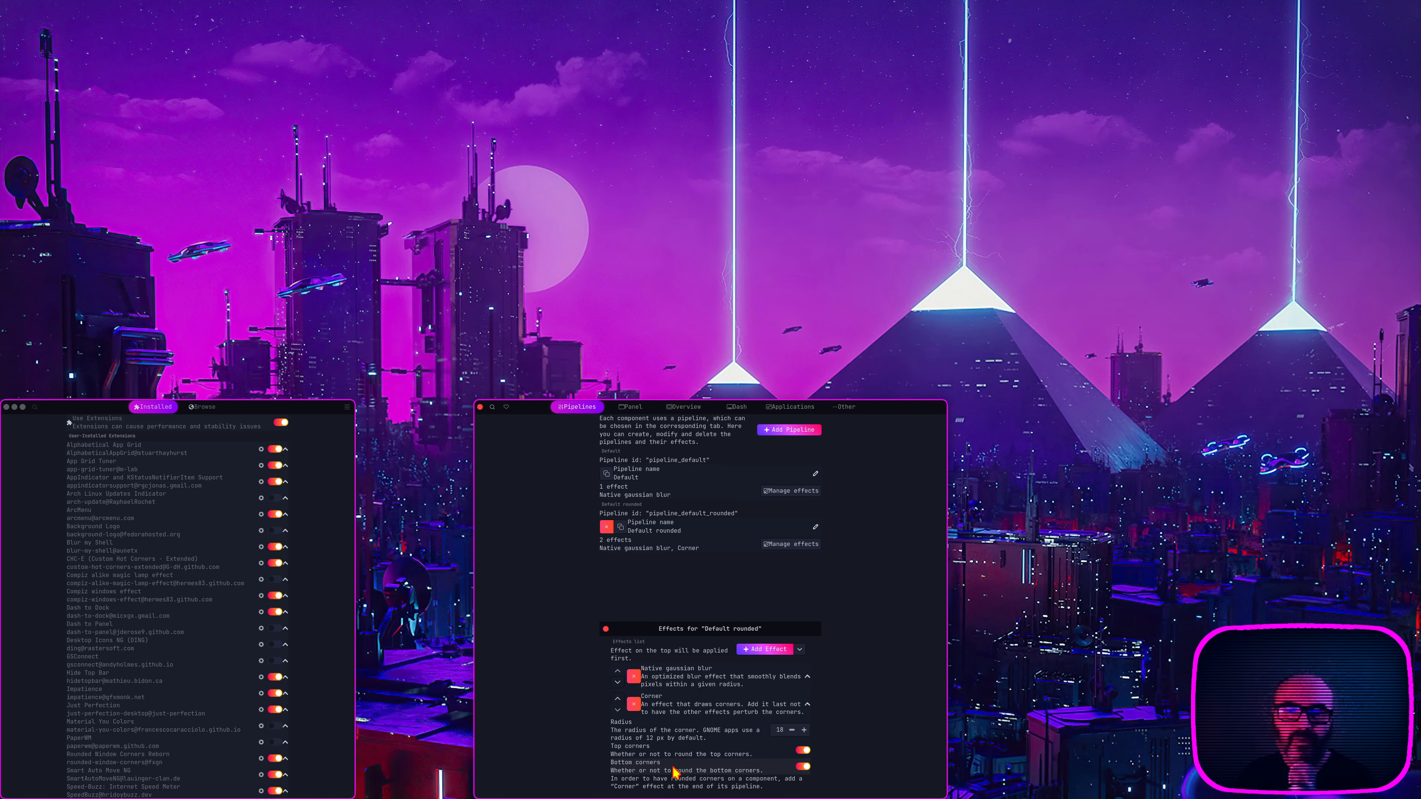
click(606, 629)
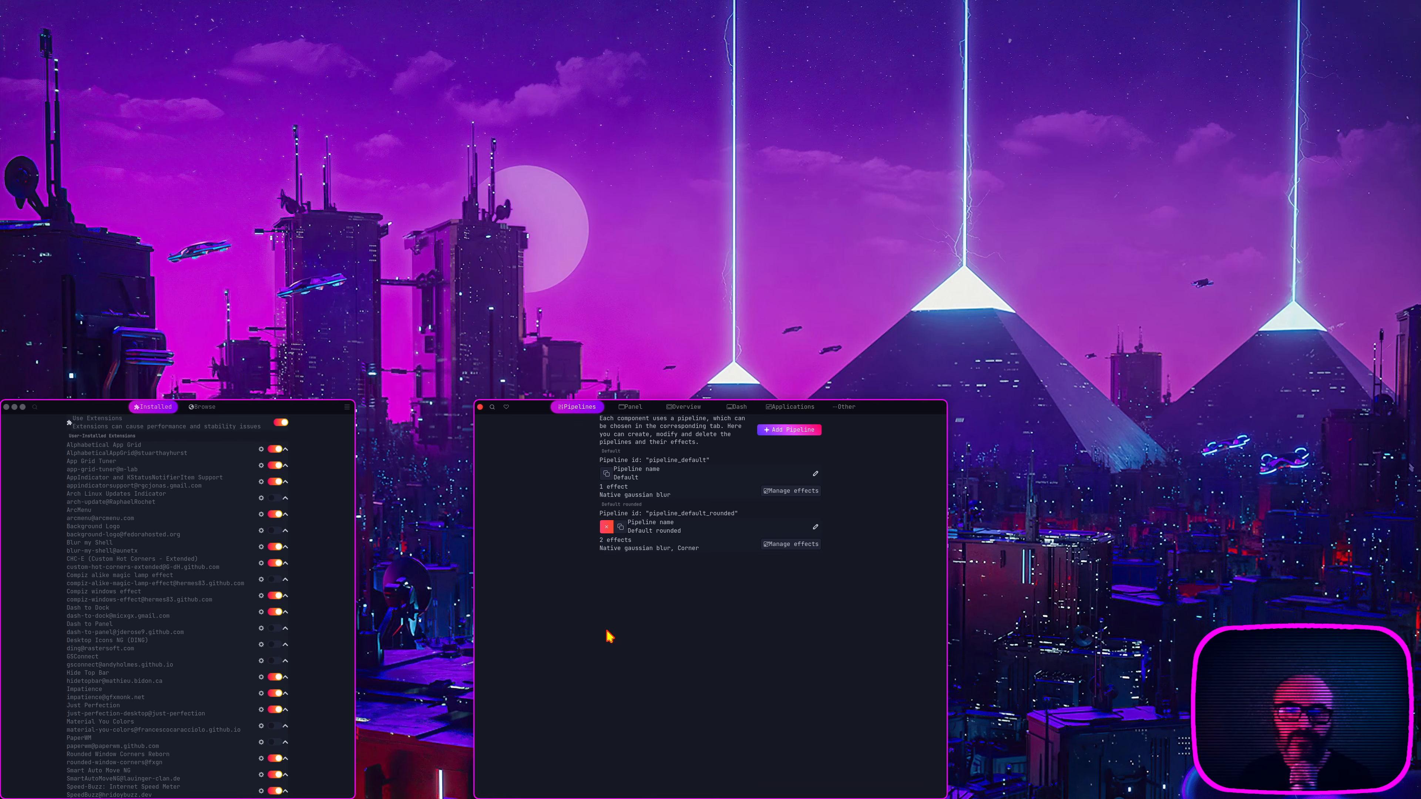
click(480, 407)
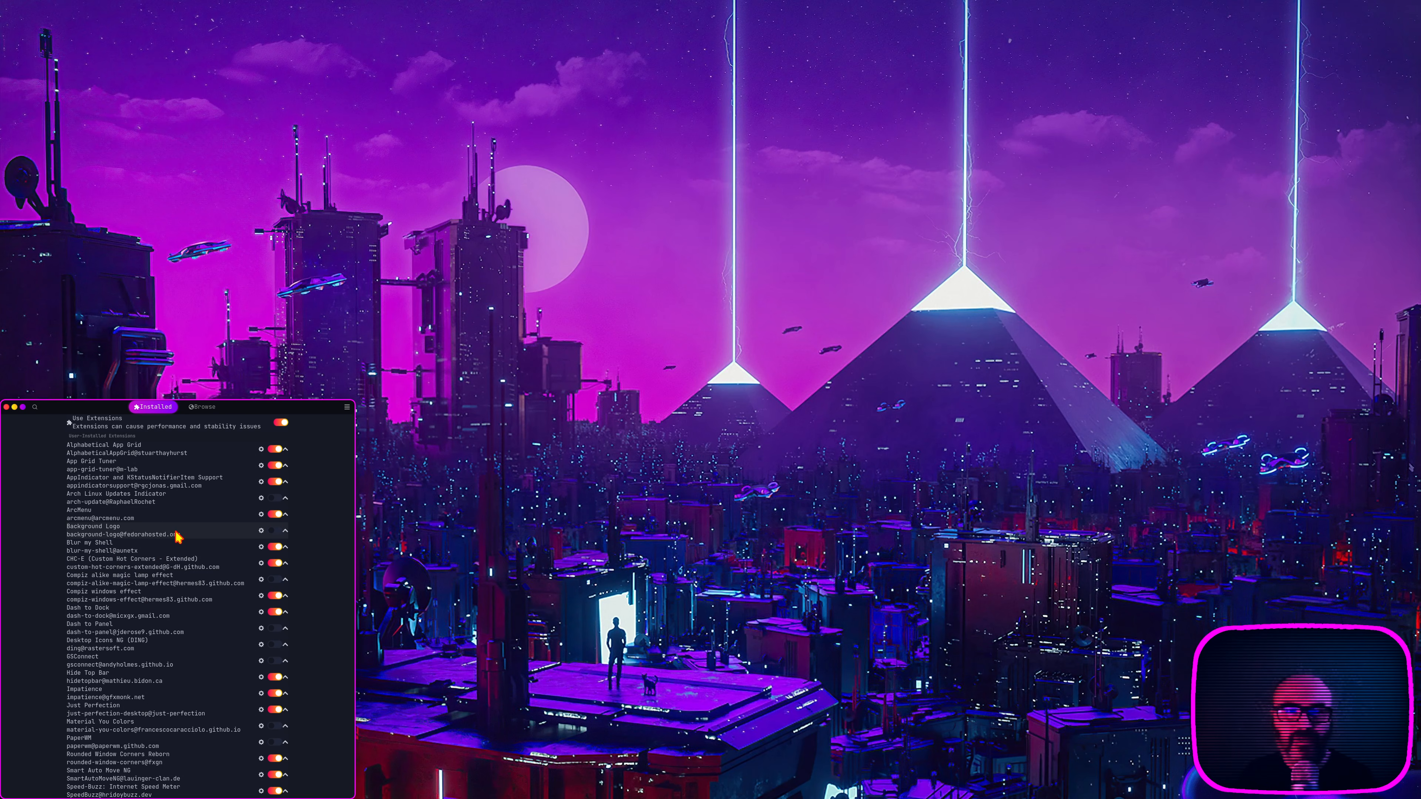
Step: Open the ArcMenu settings tiled beside Extension Manager and review the General, Menu and Menu Button categories
click(261, 515)
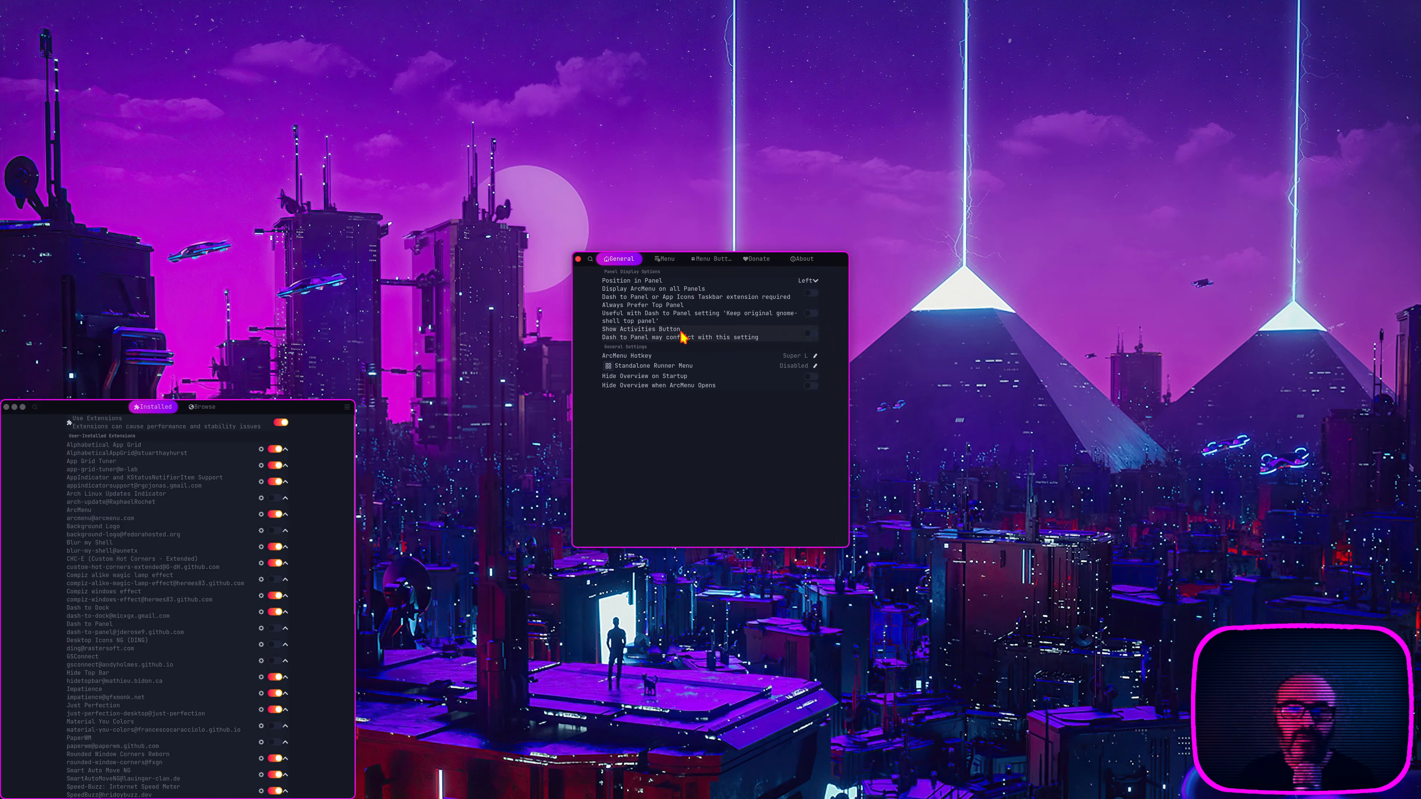
drag(630, 264, 616, 570)
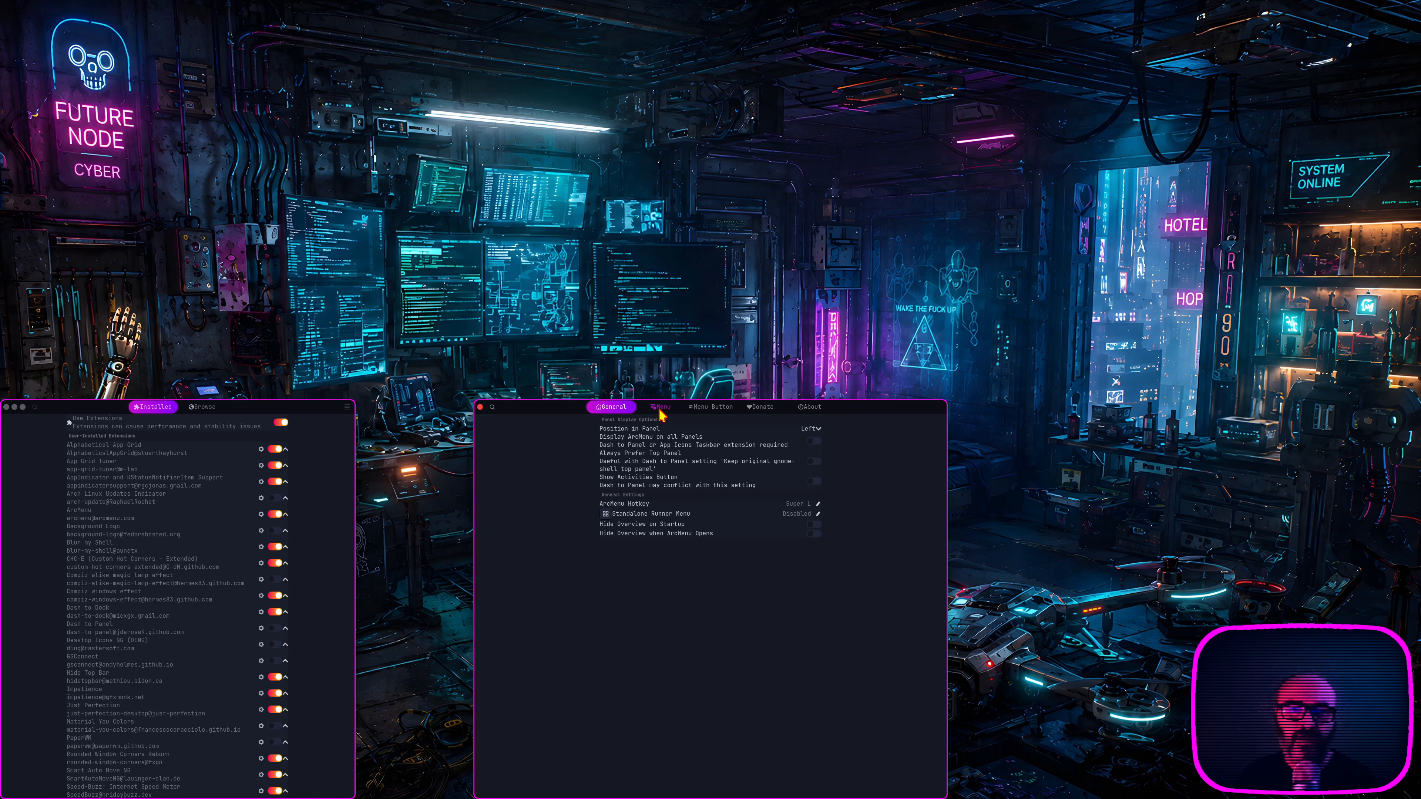
click(661, 409)
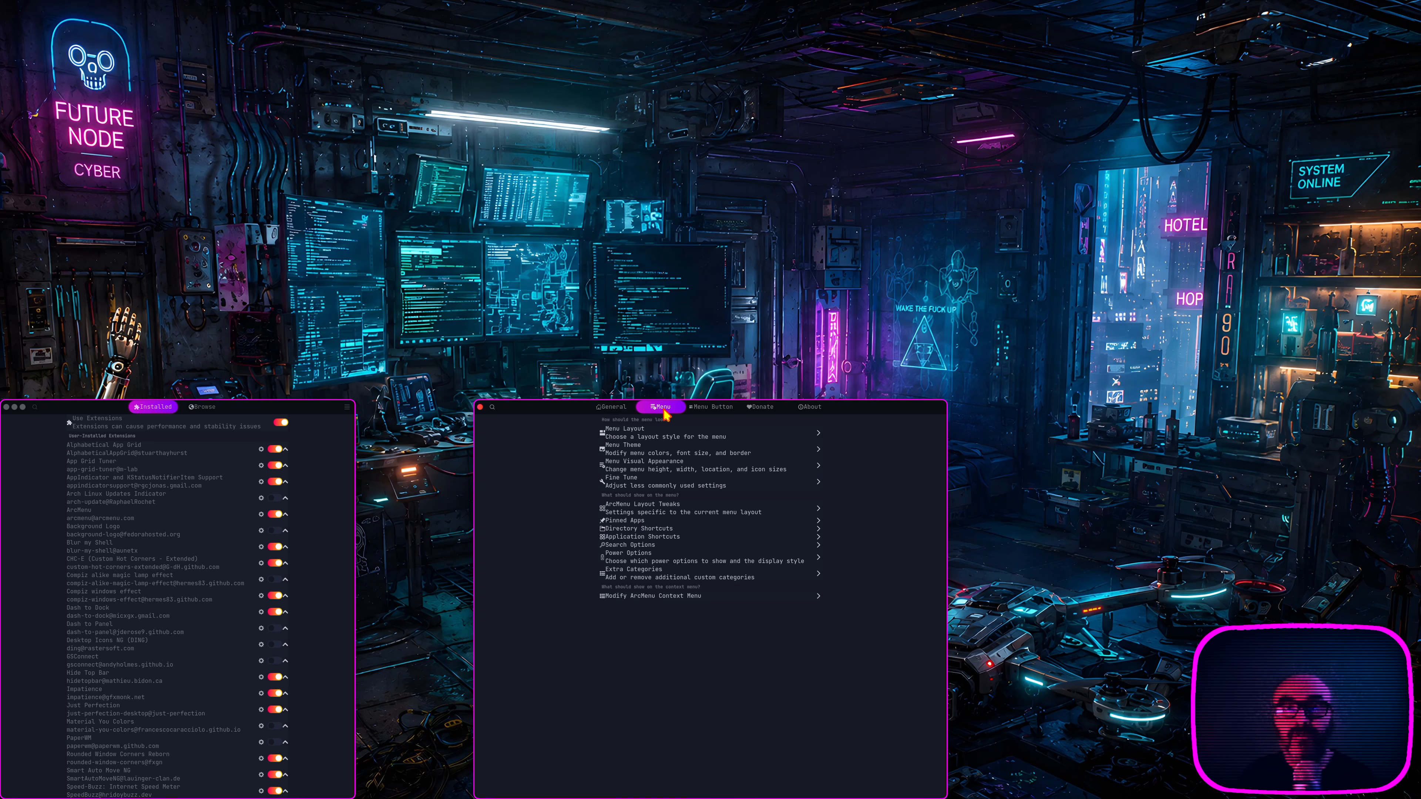
click(712, 411)
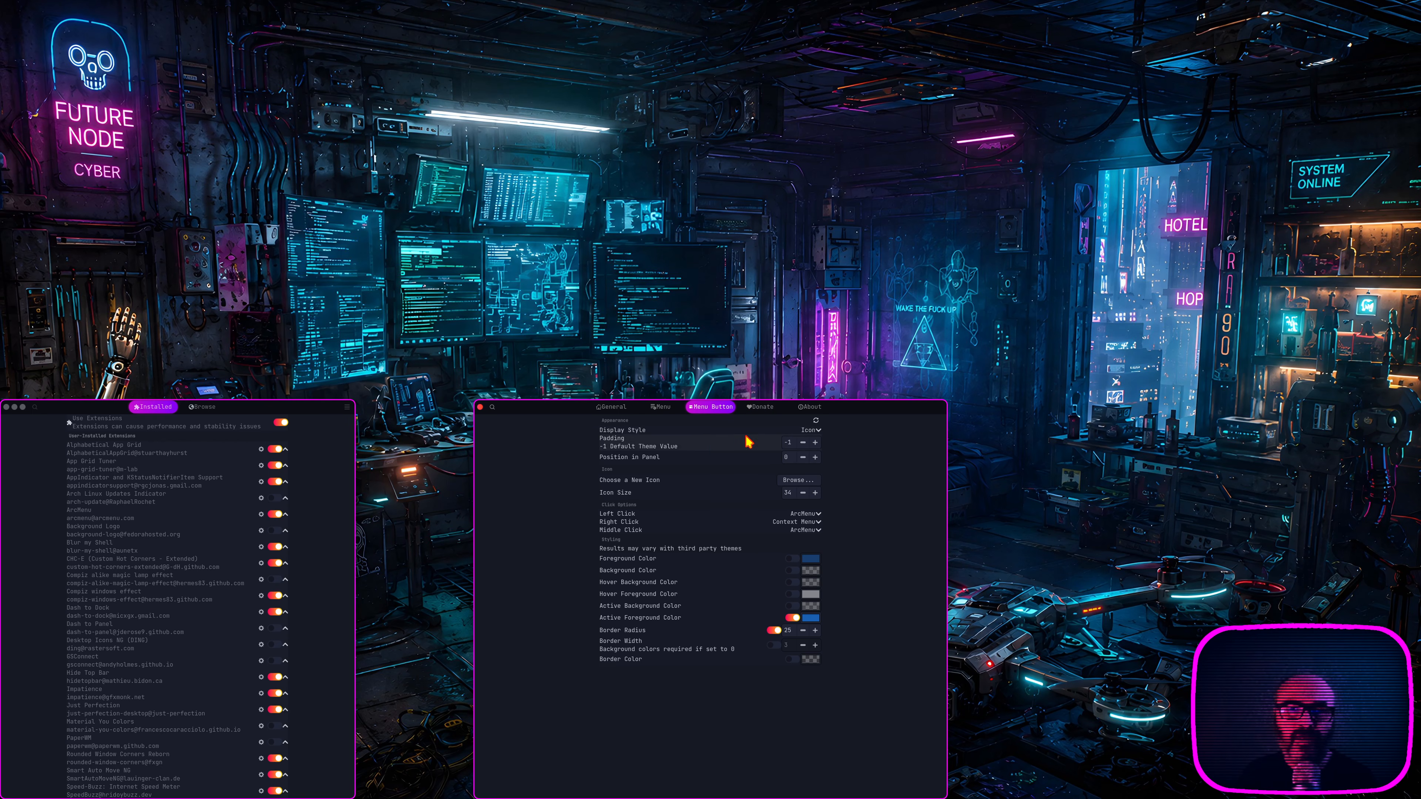
Step: Look through the ArcMenu button's display style choices and its icon picker, leaving both without changing anything
click(814, 433)
click(879, 432)
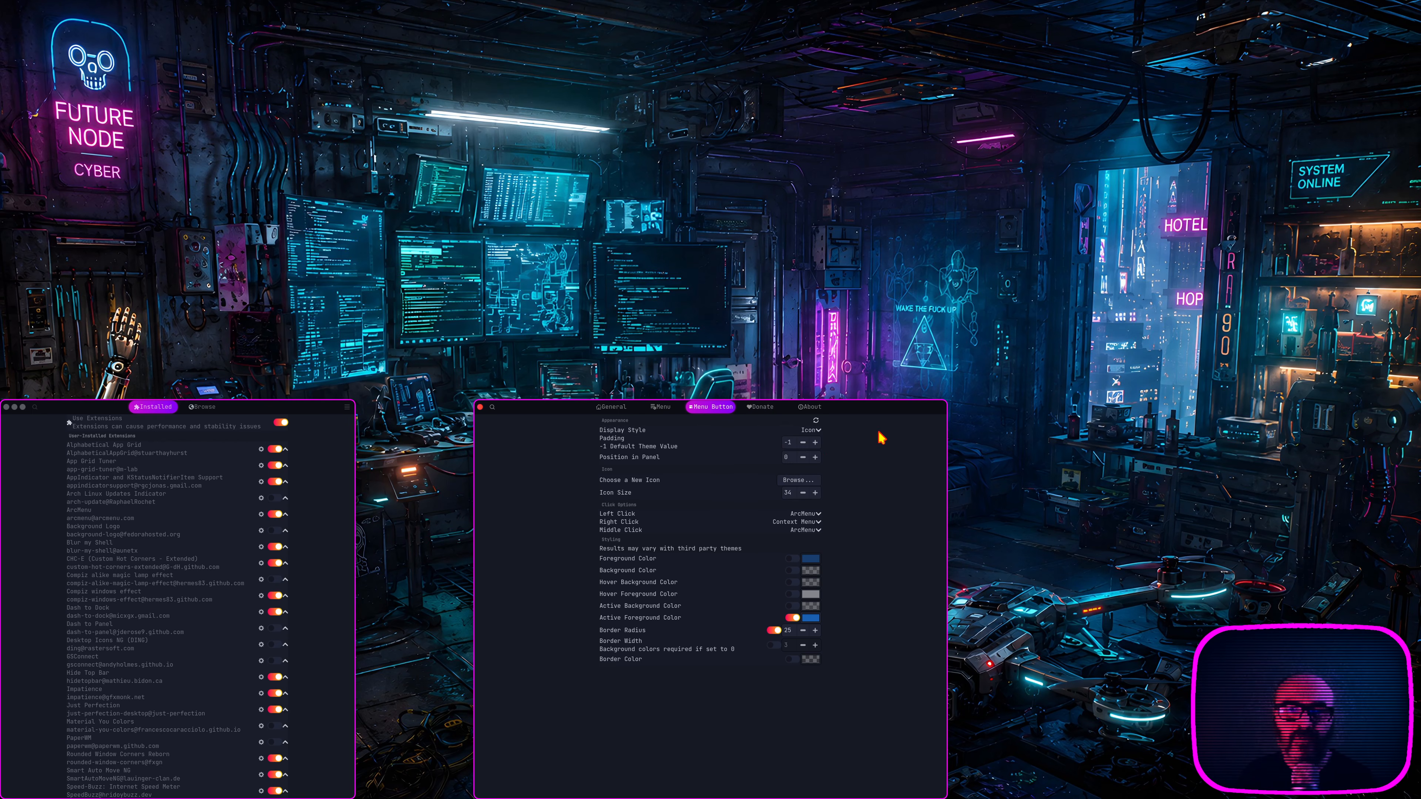
click(805, 480)
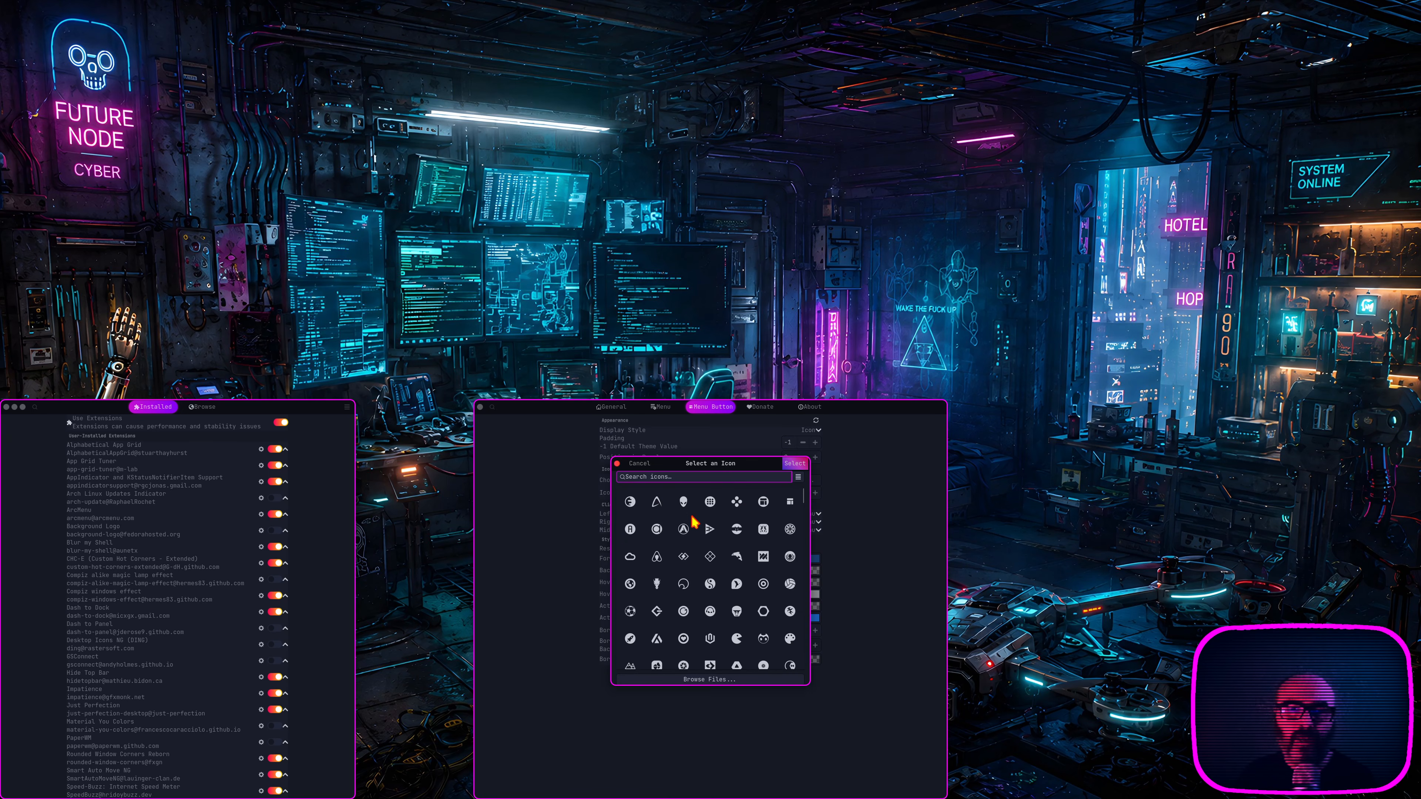
click(639, 463)
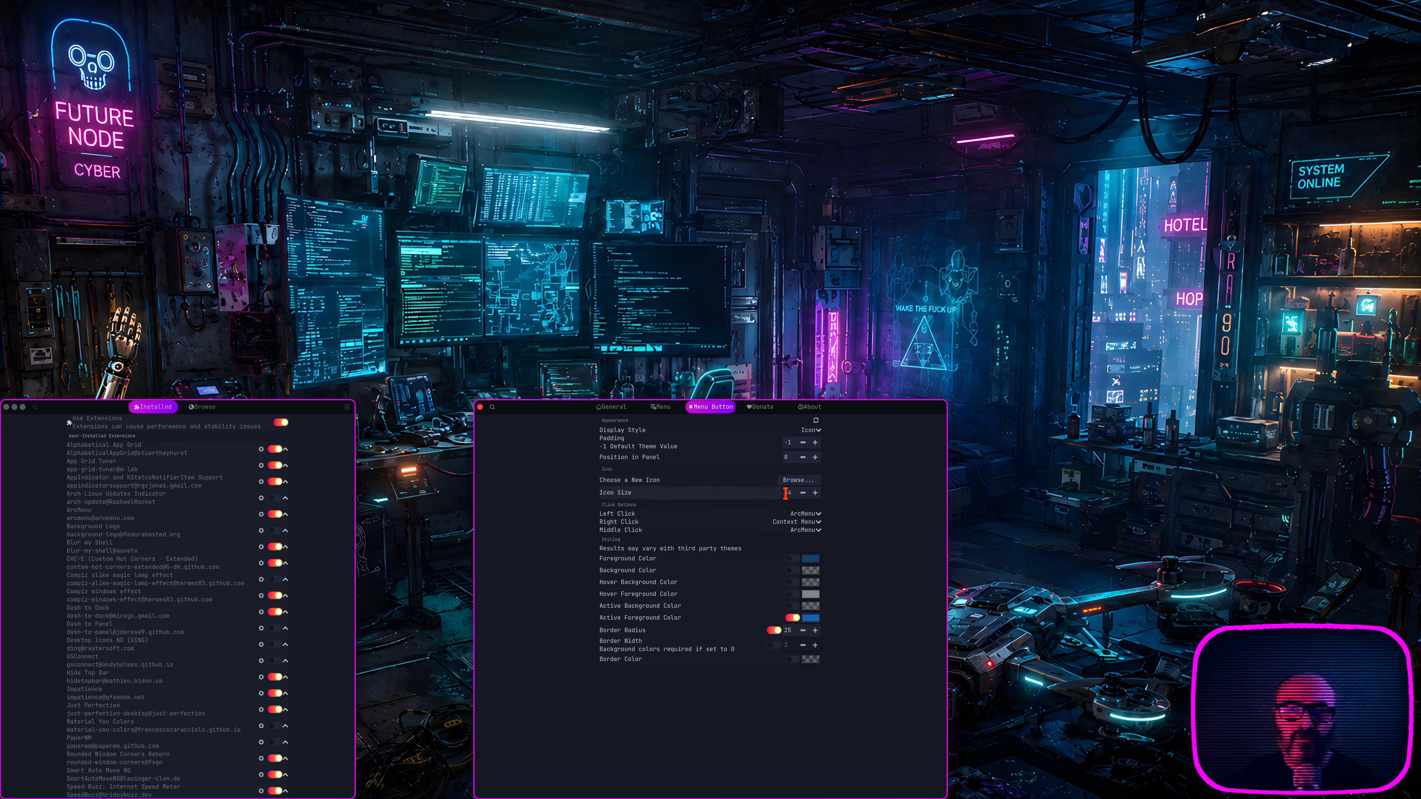
Step: Revisit the General, Menu and Menu Button categories of ArcMenu and close its settings
click(615, 413)
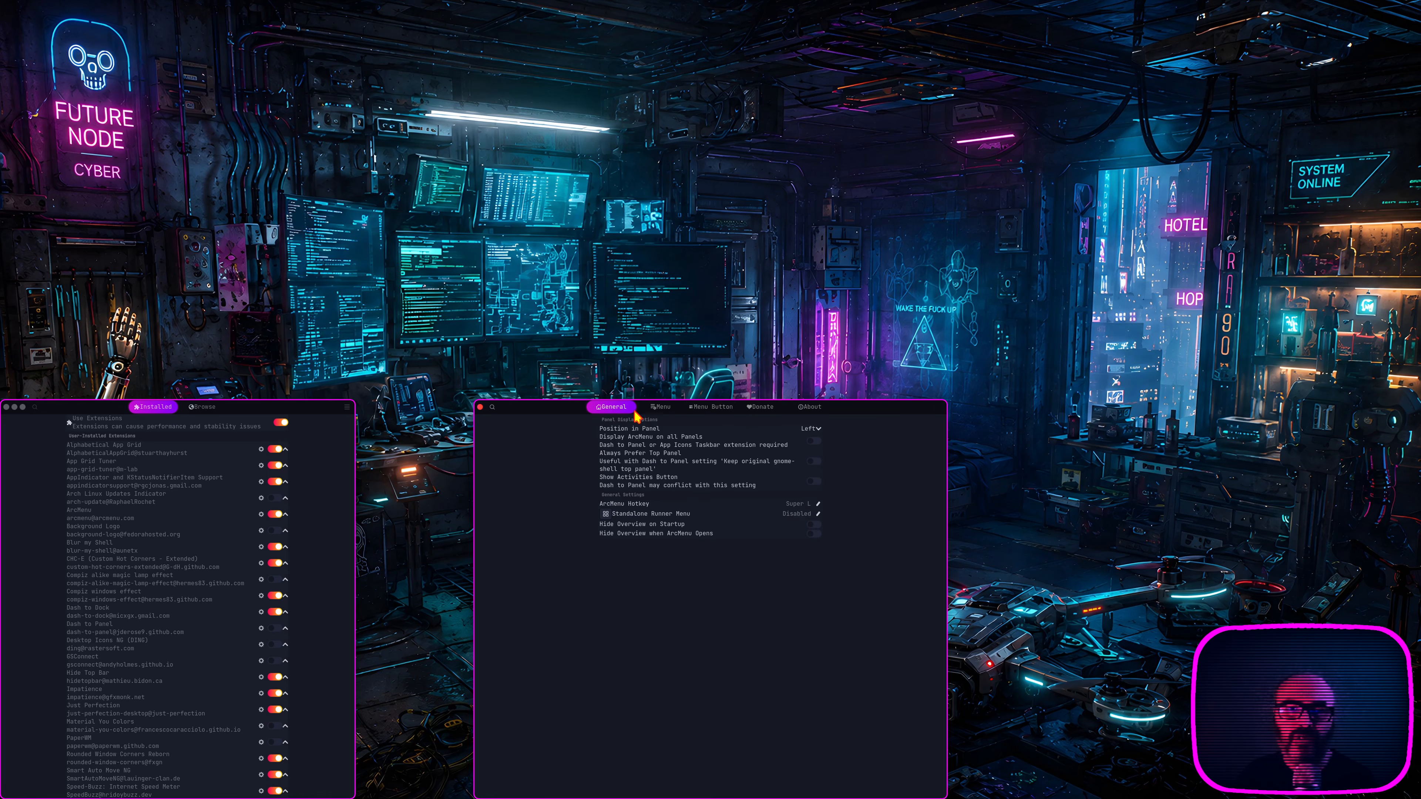
click(667, 411)
click(715, 409)
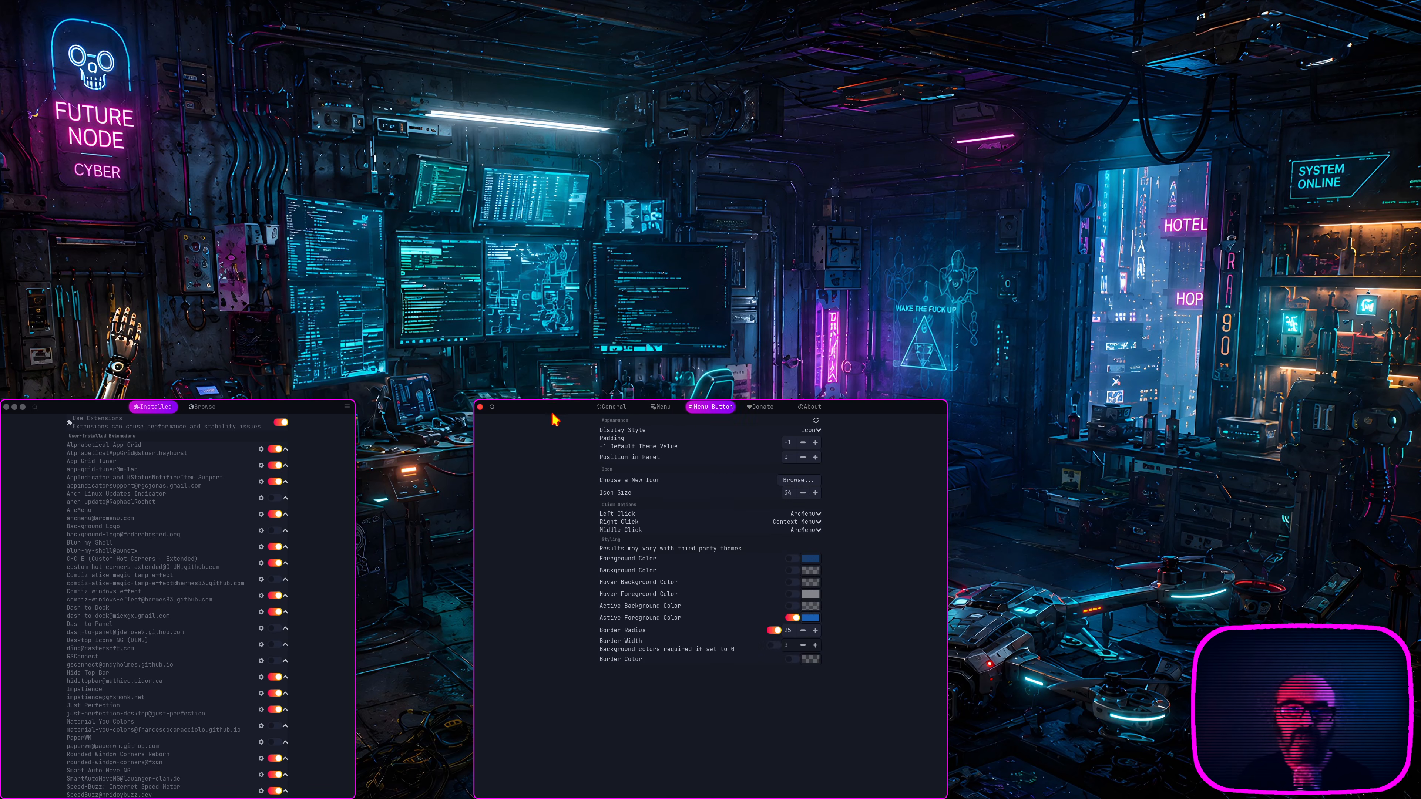
click(480, 408)
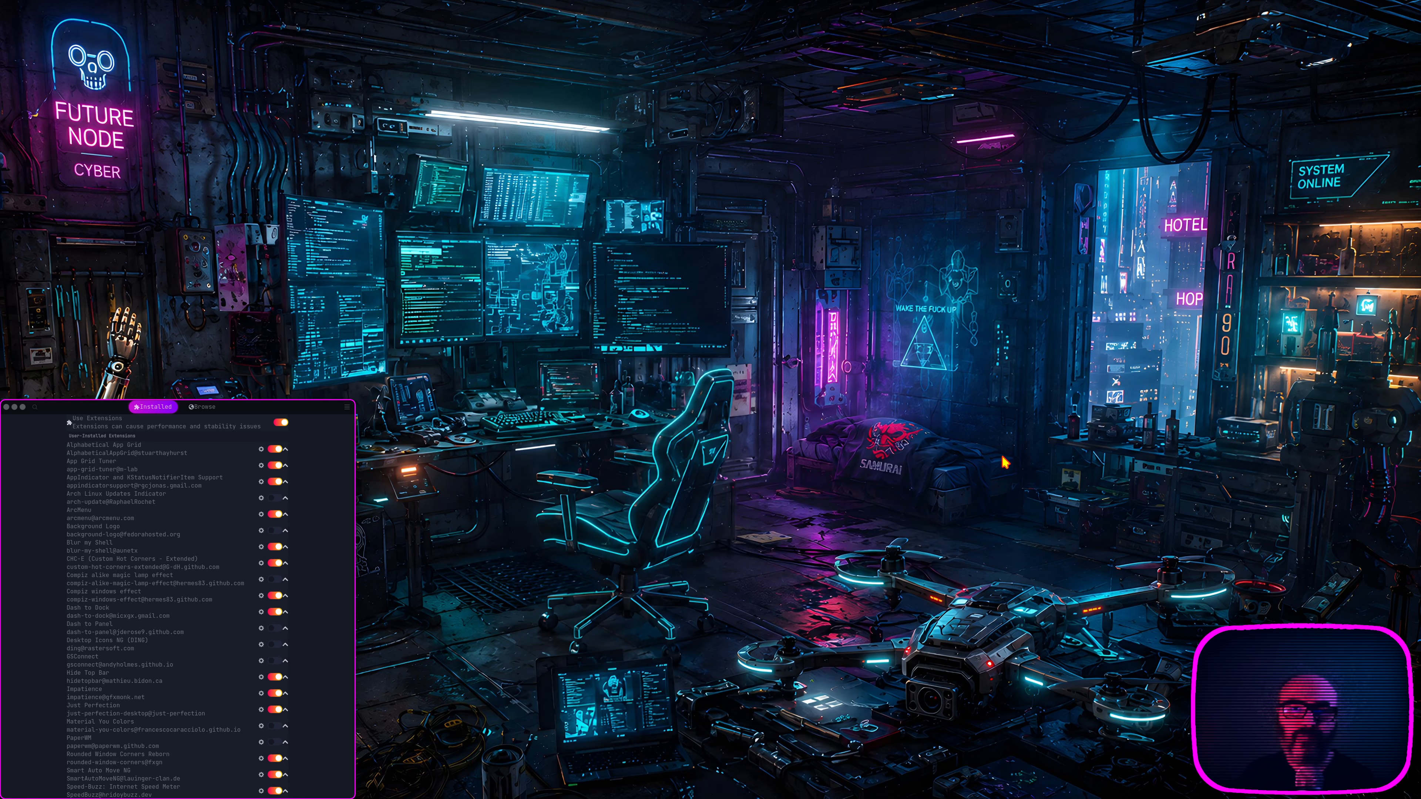
Step: Switch to the next workspace and return to the one holding Extension Manager
key(super+Page_Down)
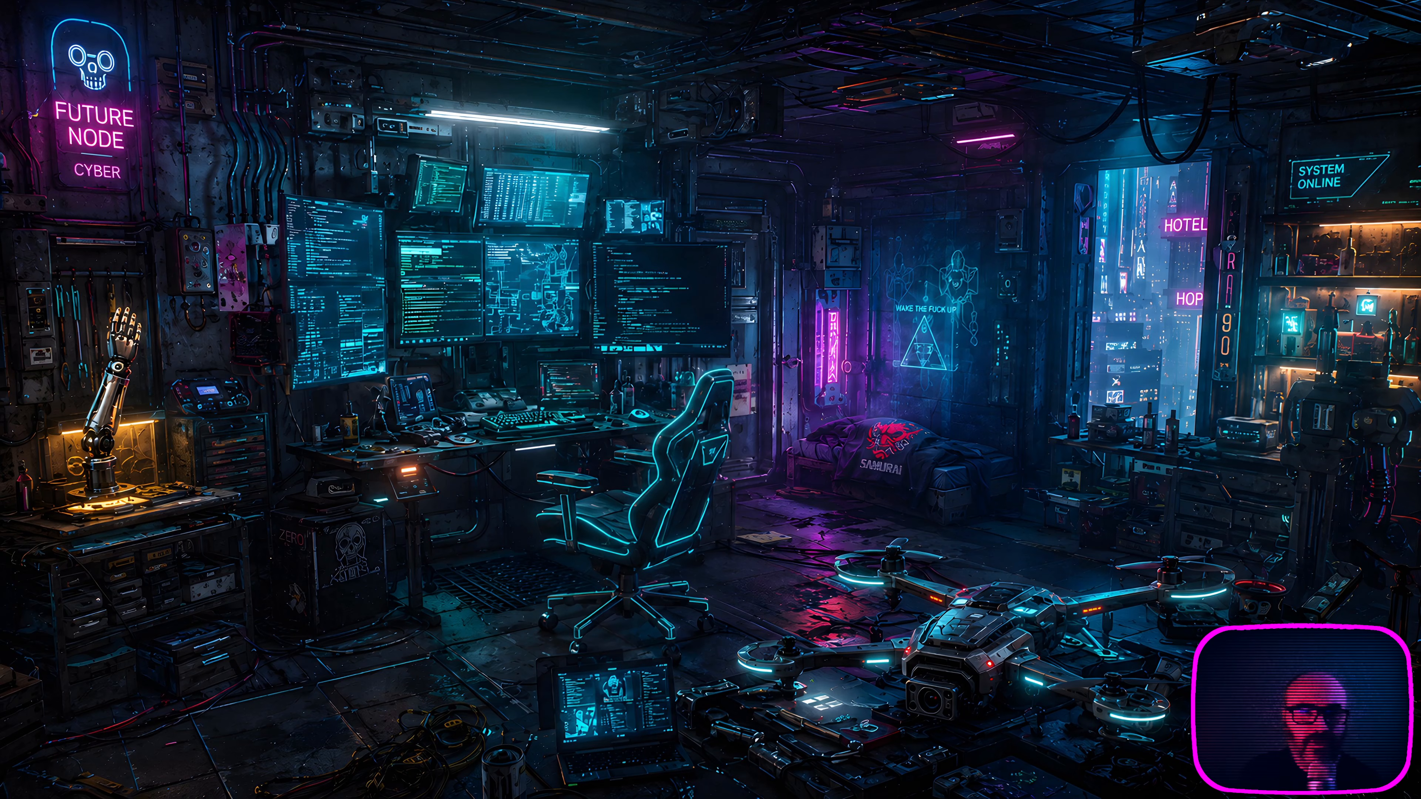
key(super+Page_Up)
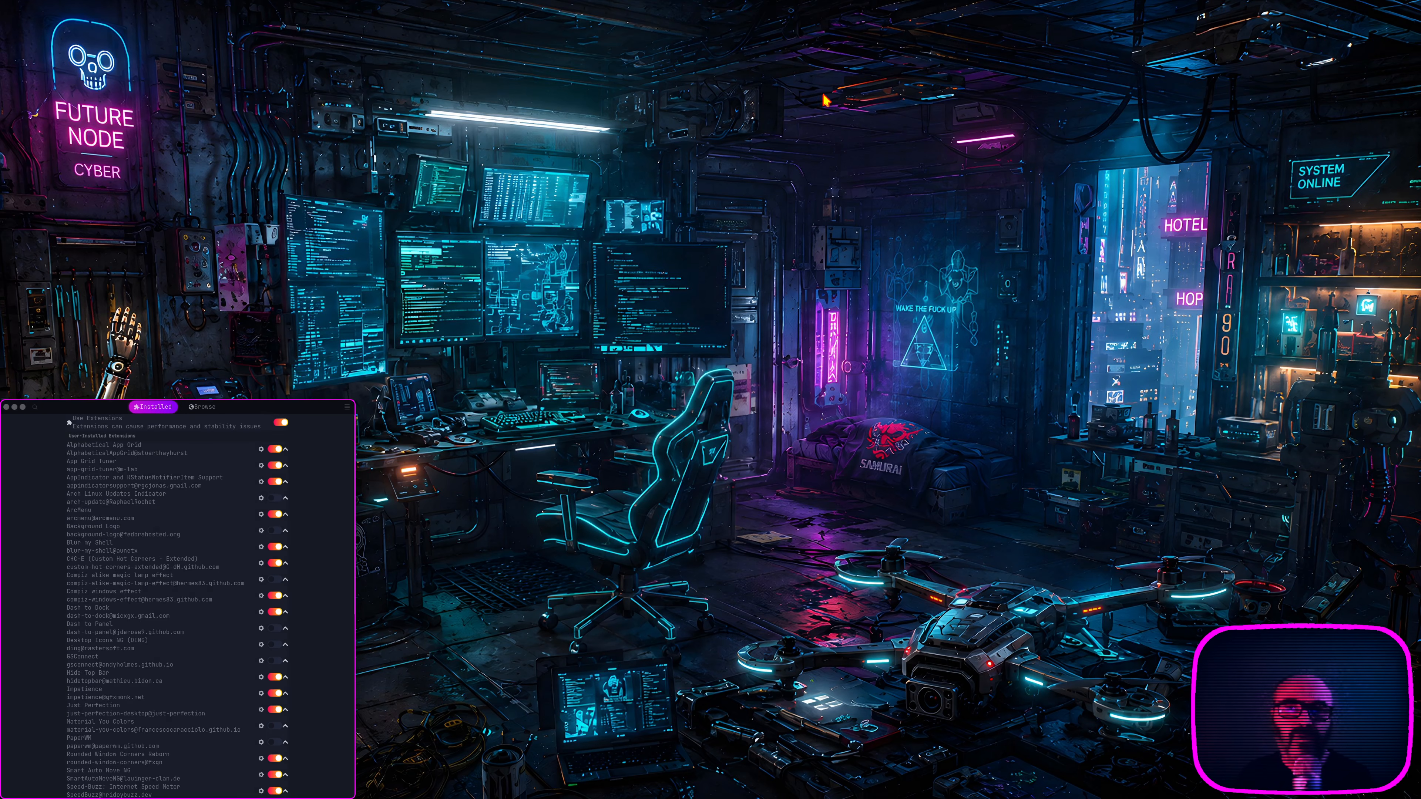
mouse_move(929, 2)
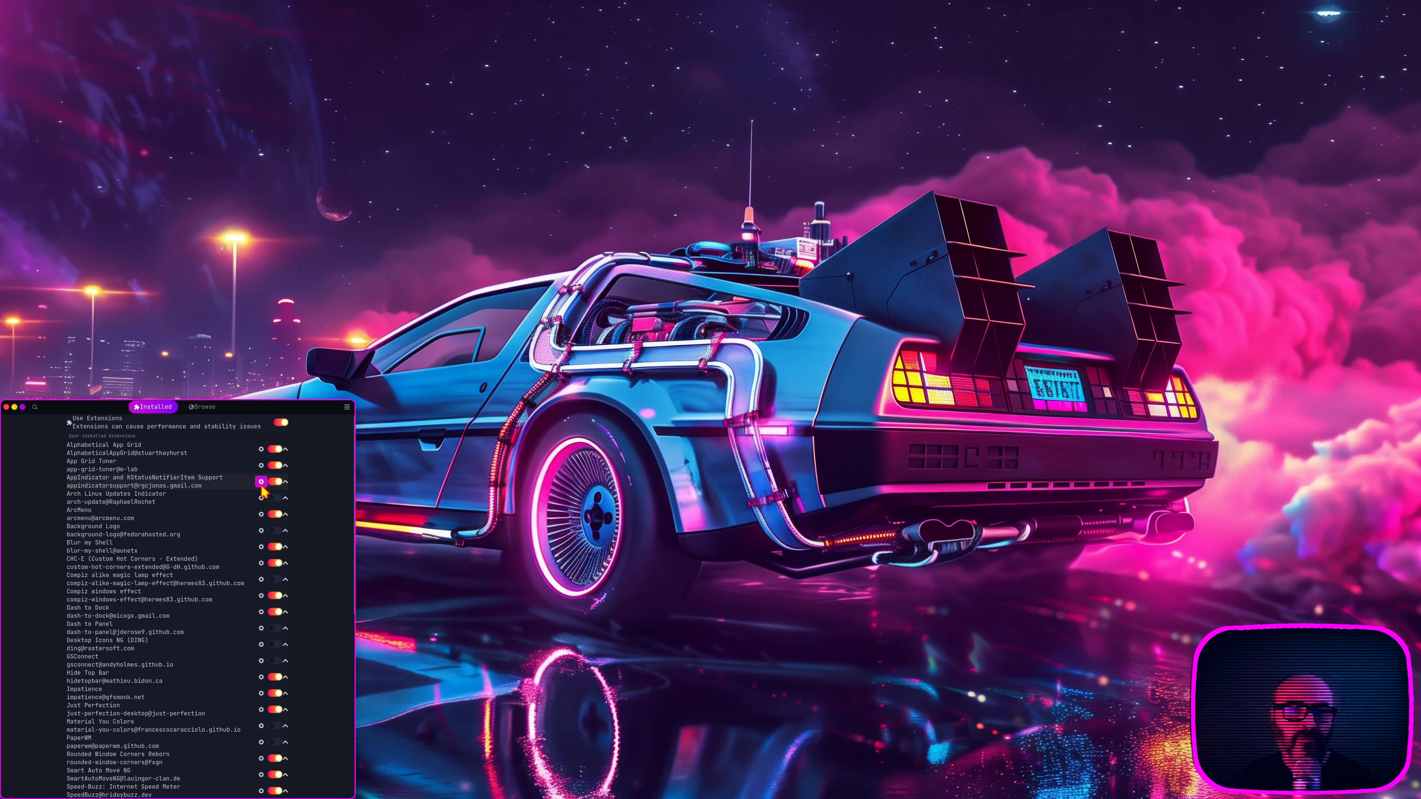
Step: Review the General and Custom Icons settings of the AppIndicator and KStatusNotifierItem Support extension and close them
click(261, 482)
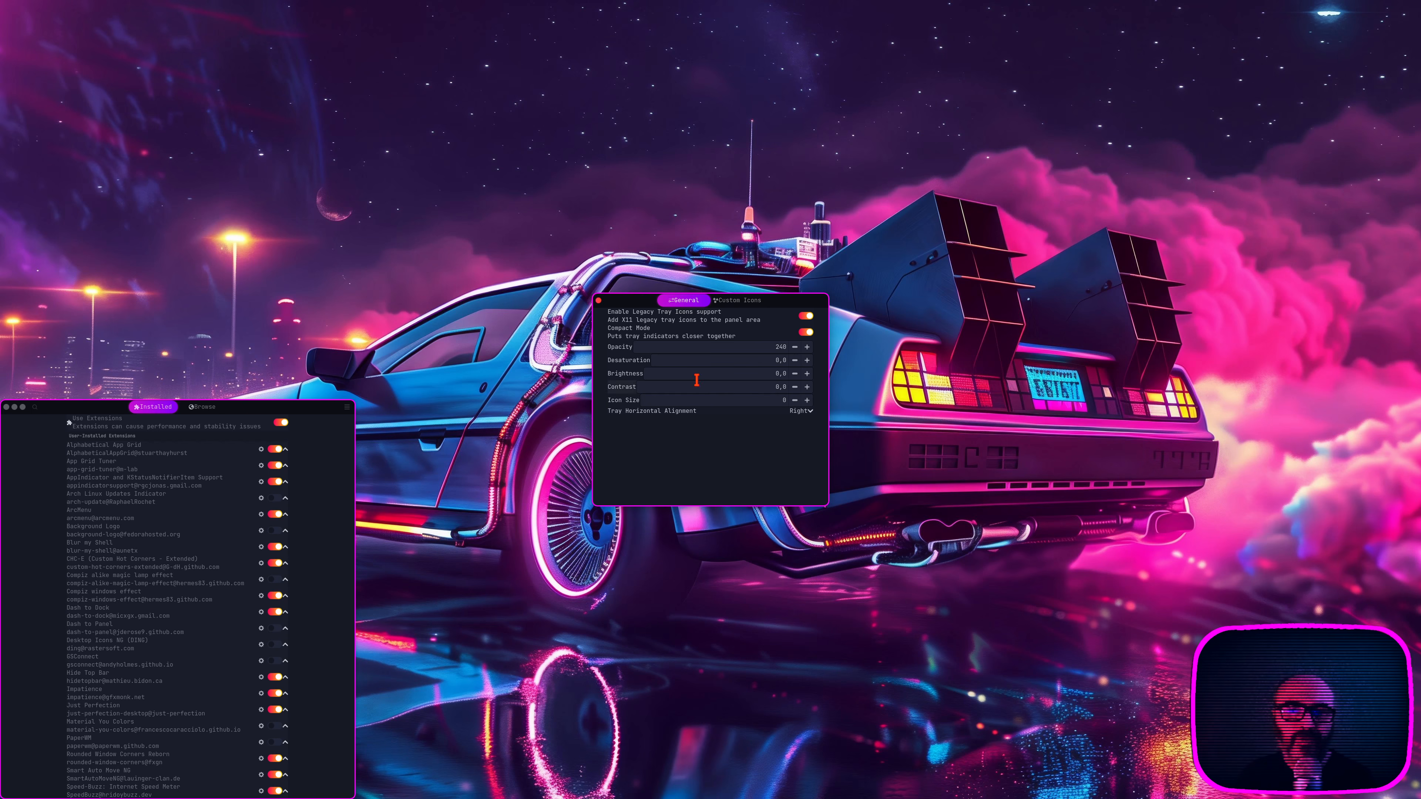
click(739, 303)
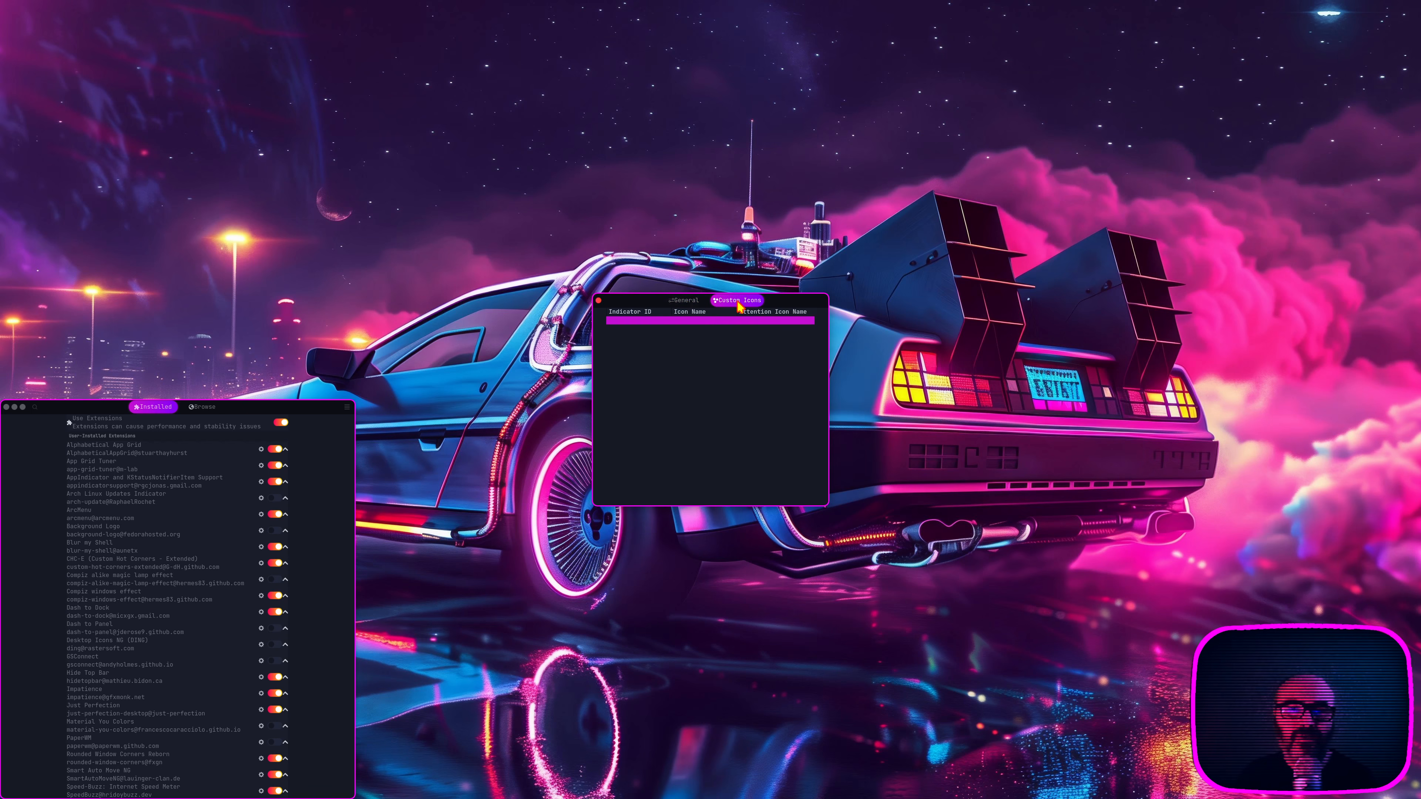
click(687, 301)
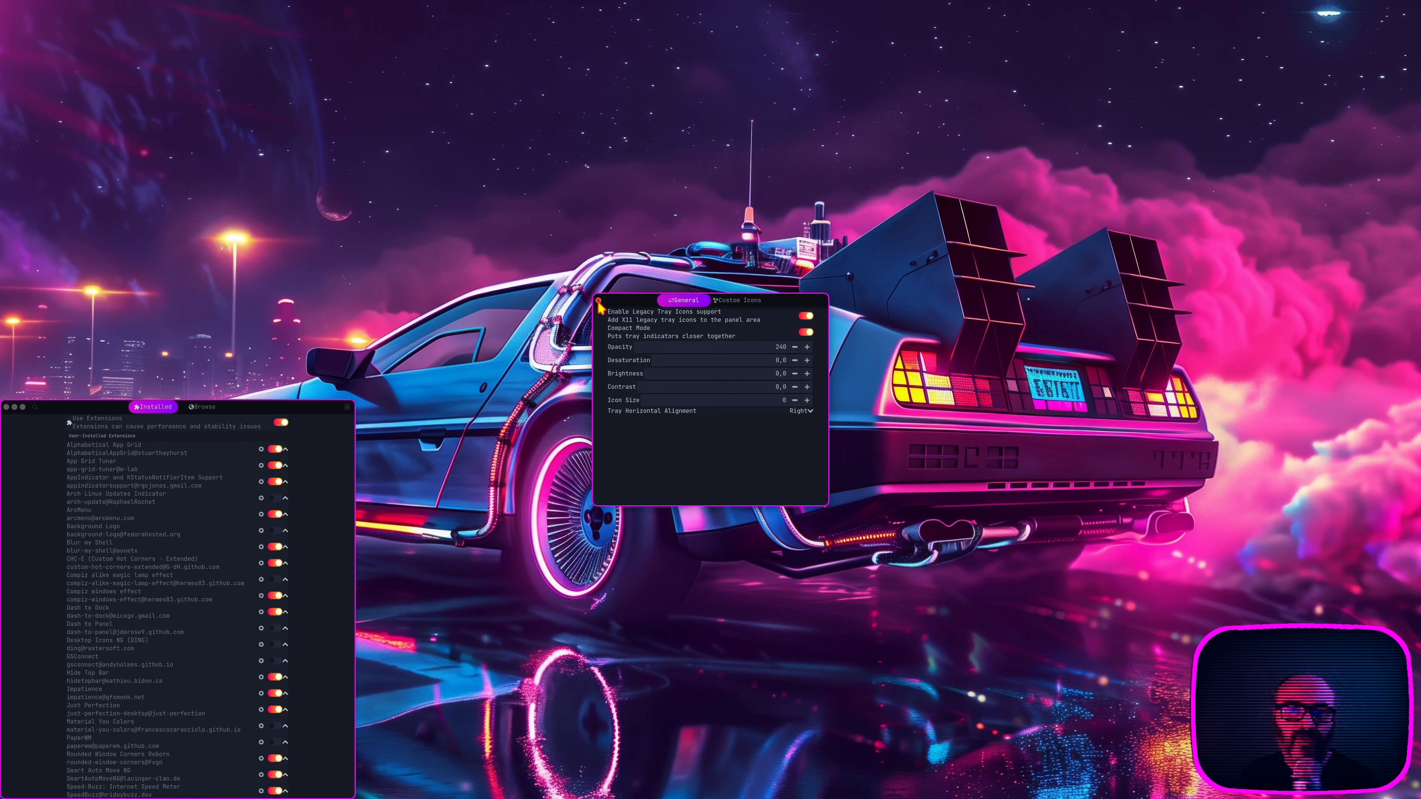
click(599, 301)
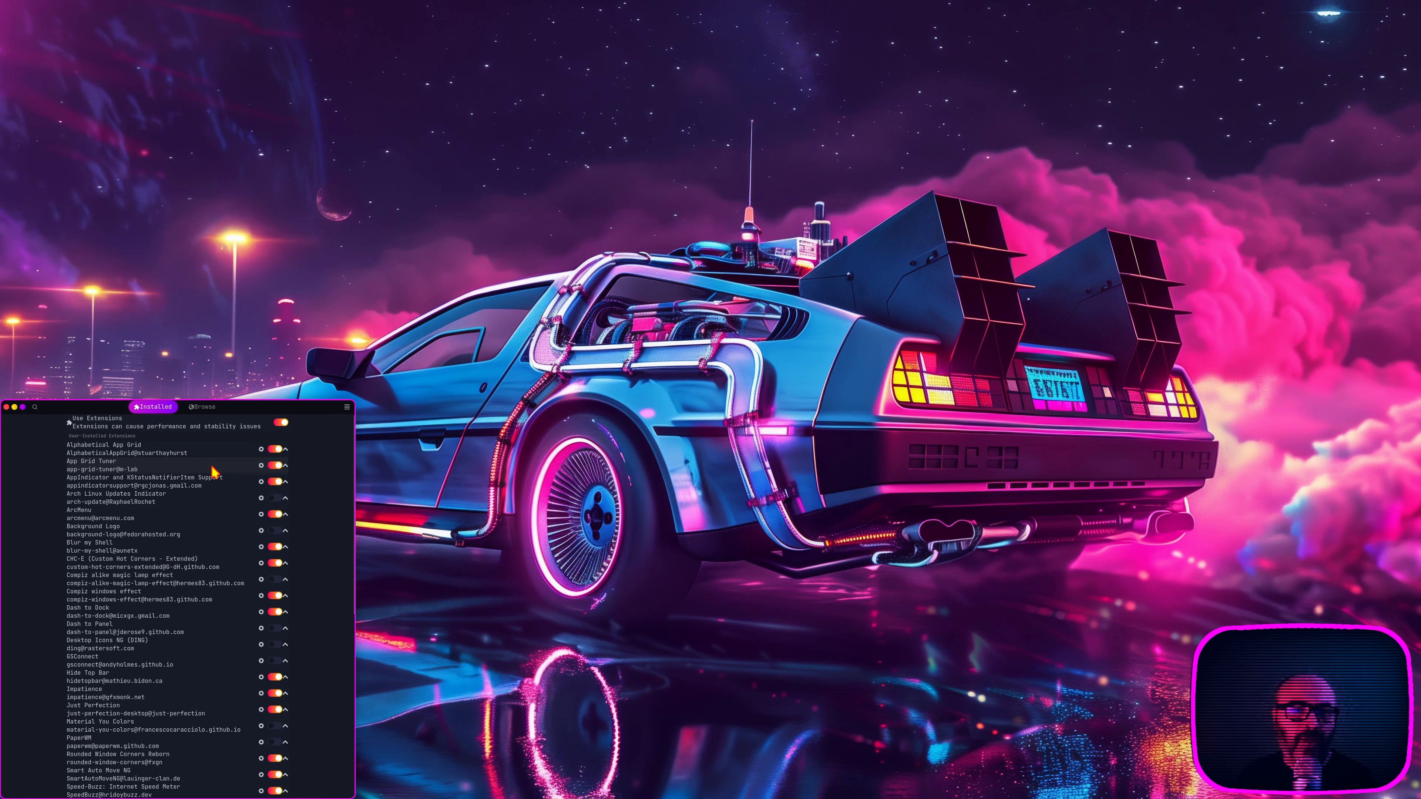
Step: Open the App Grid Tuner settings, tile the window beside Extension Manager, and review the Apps and Folders options
click(261, 465)
drag(671, 305, 592, 17)
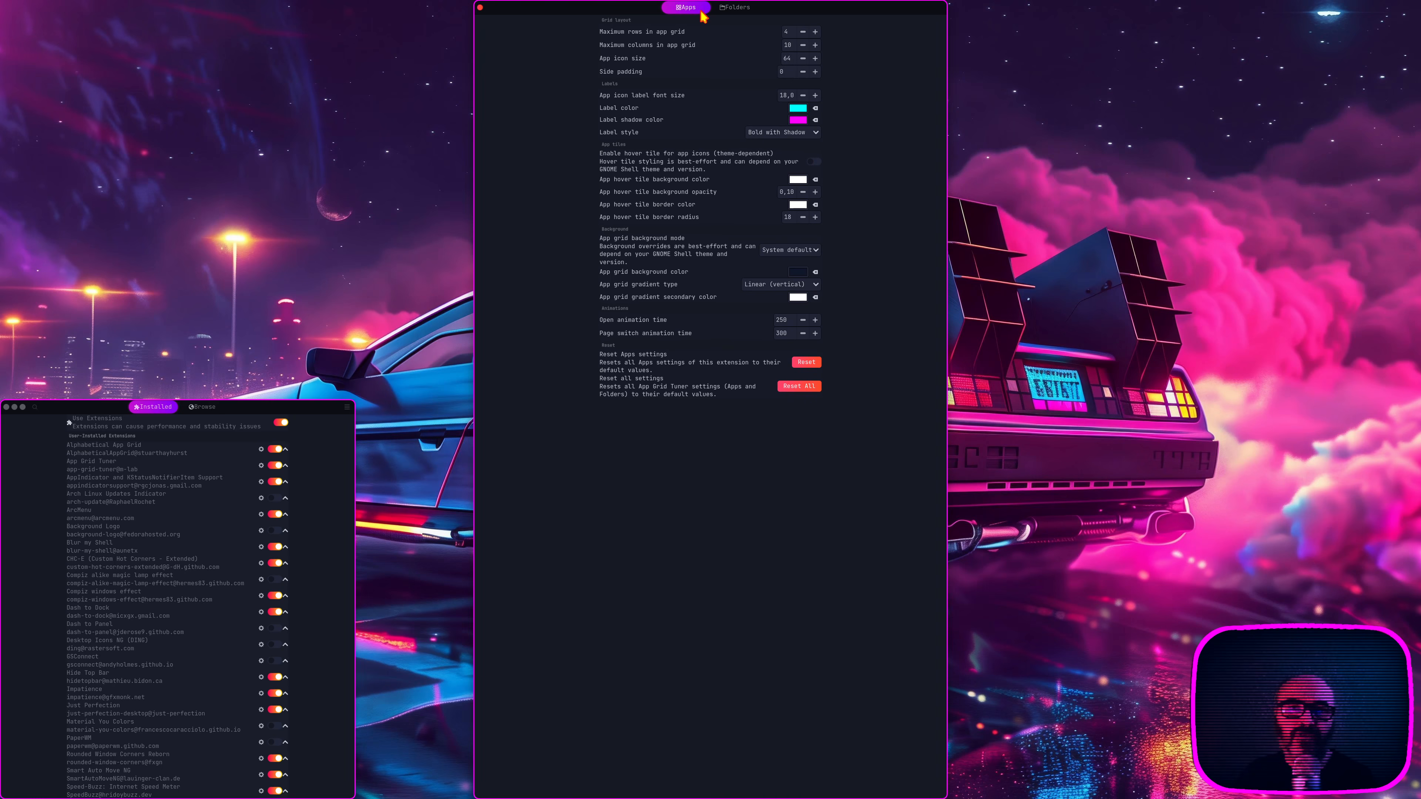
click(737, 10)
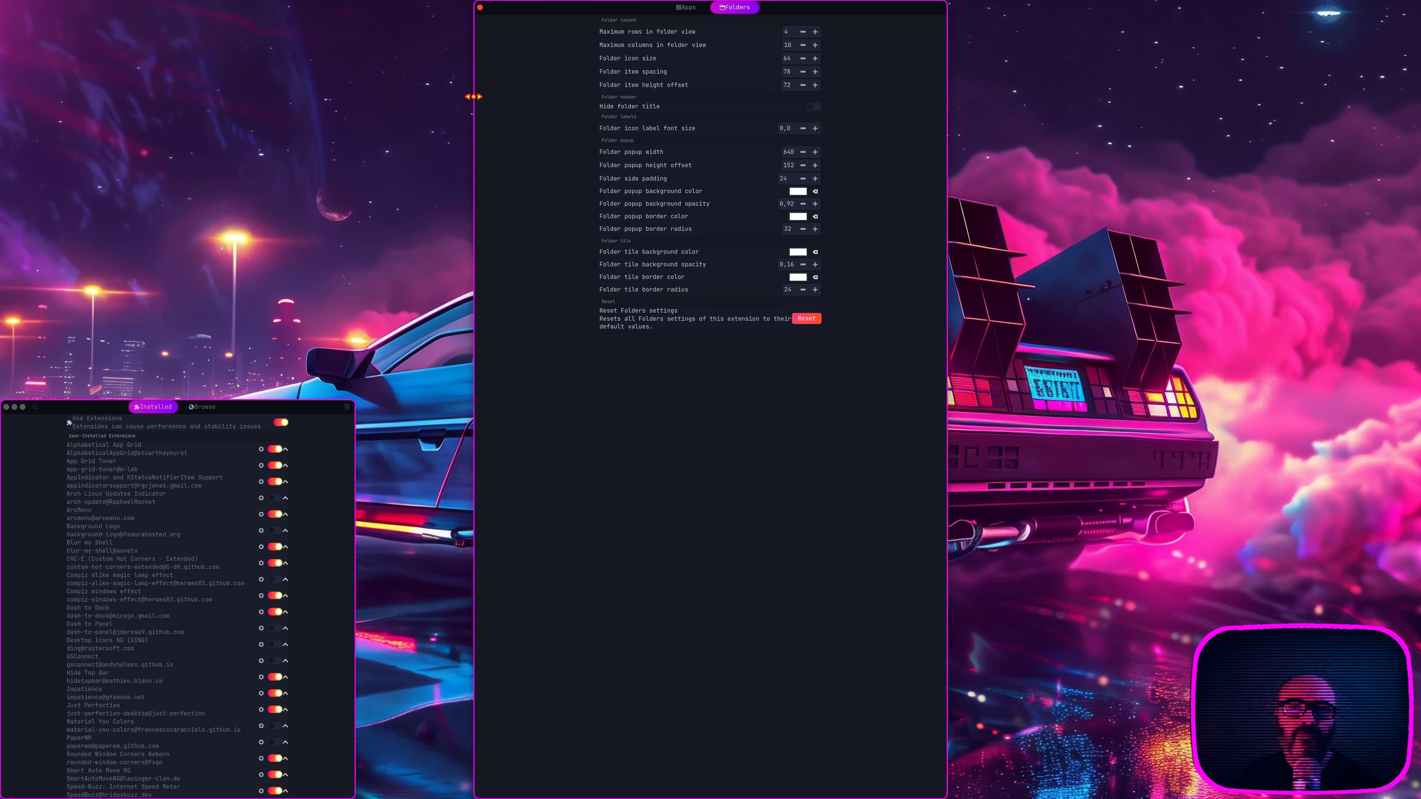
Step: Show the application grid with its System and Utilities folders, return to the desktop, and close the App Grid Tuner settings
mouse_move(2, 2)
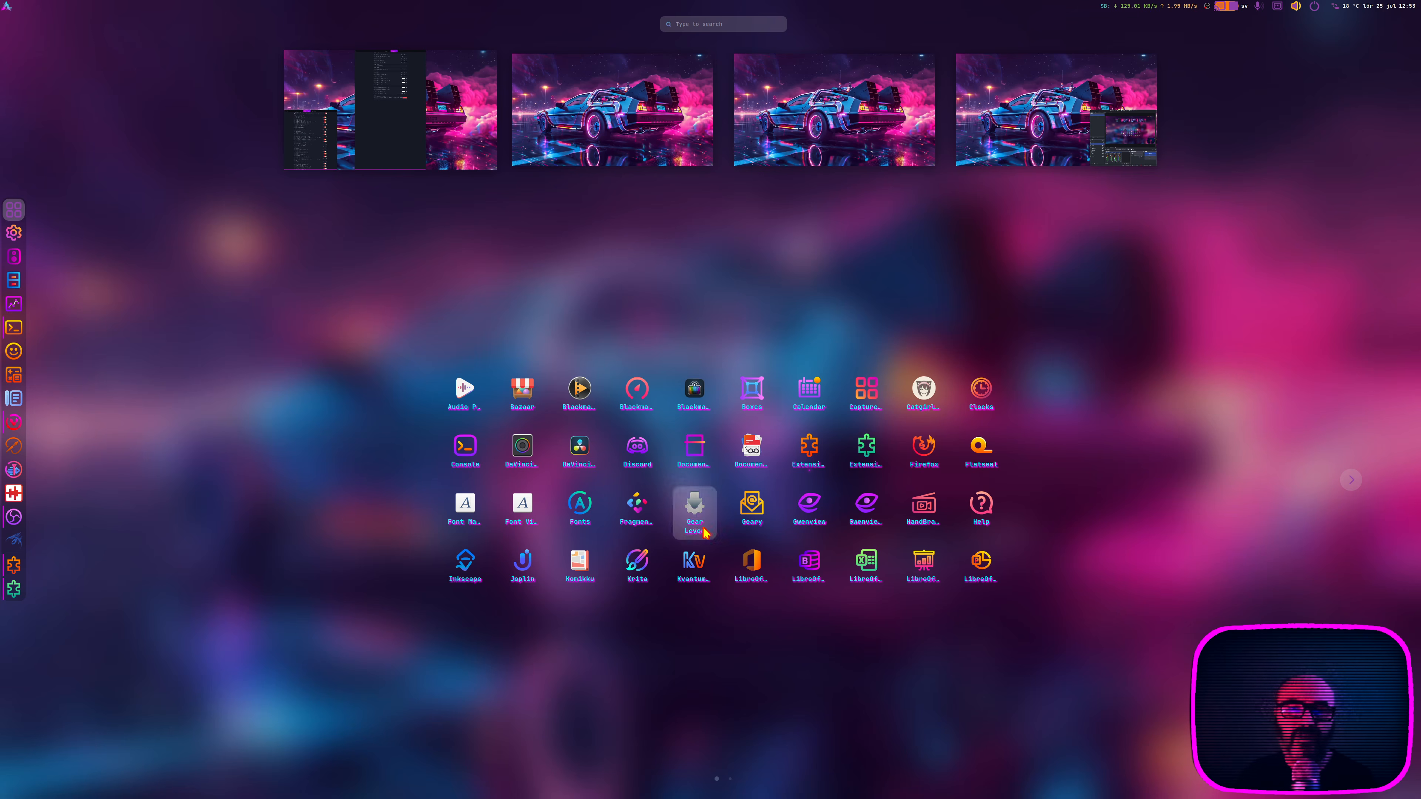
scroll(711, 501, down, 1)
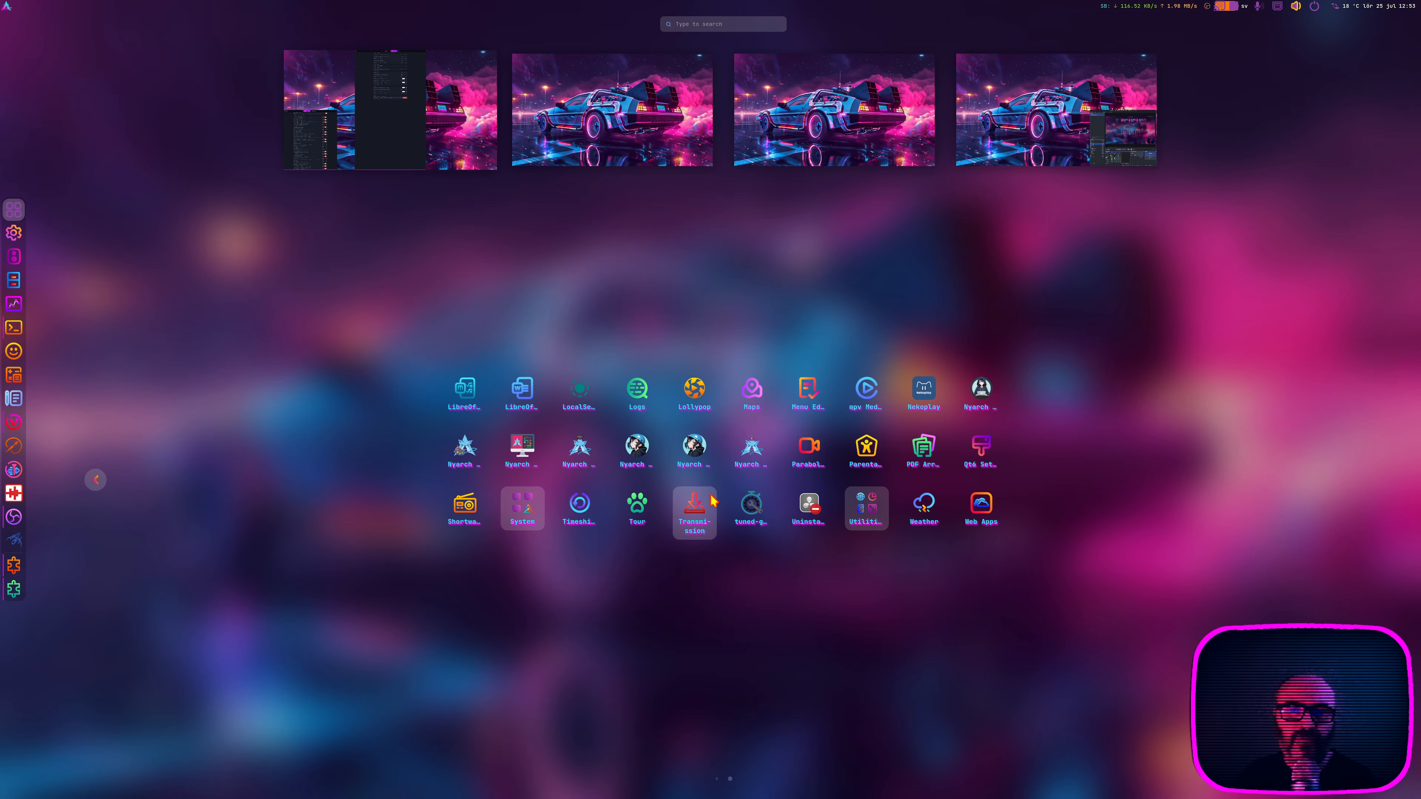
click(539, 512)
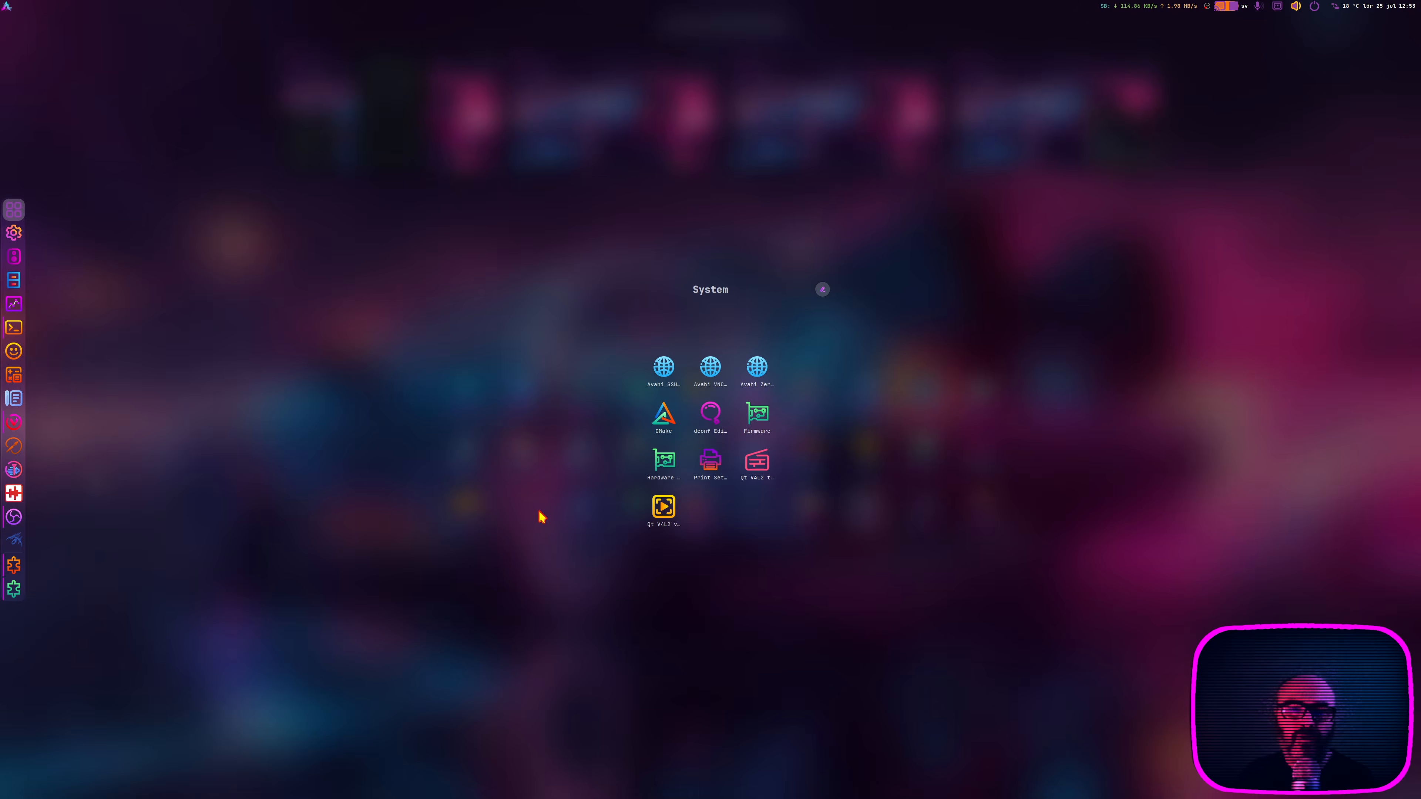
click(422, 419)
click(849, 515)
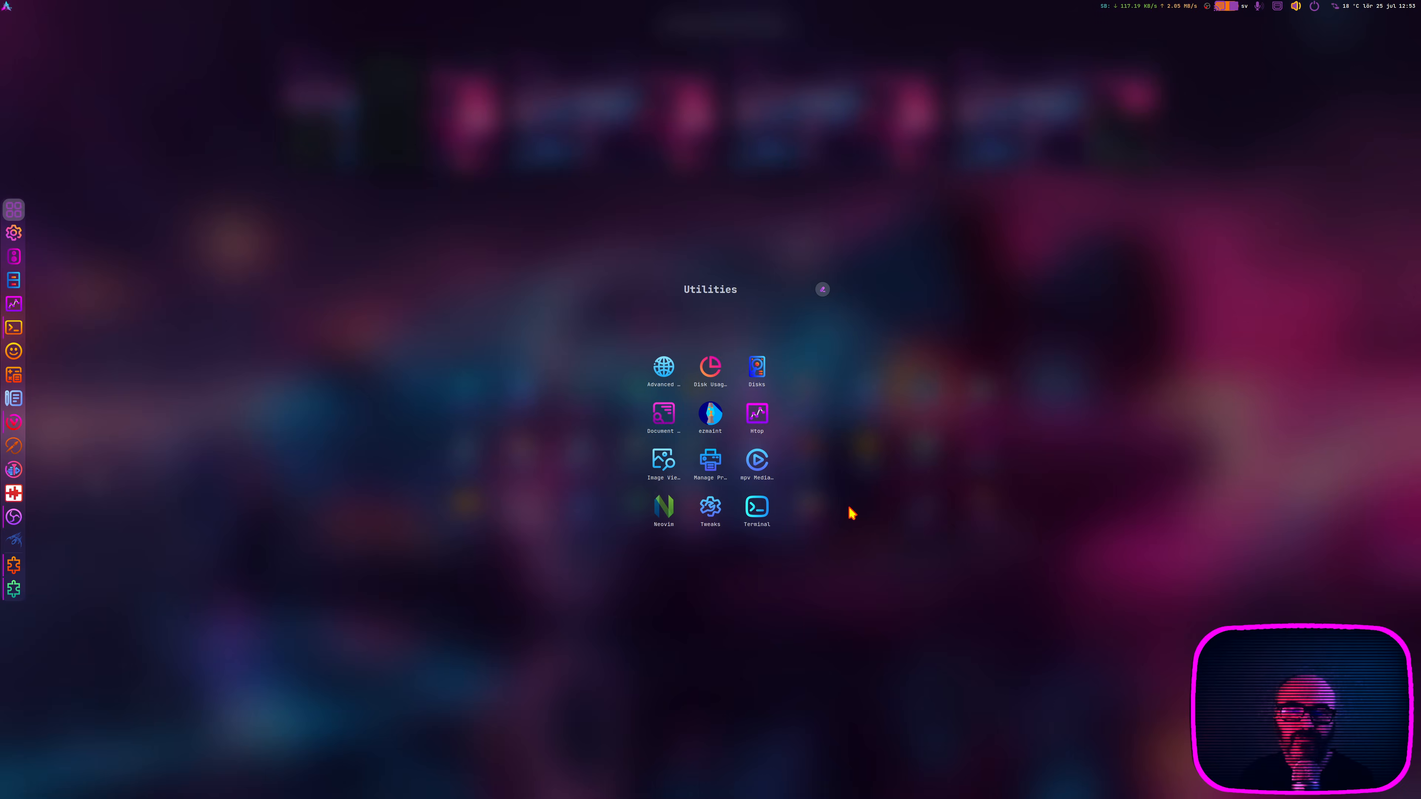
click(395, 483)
click(411, 145)
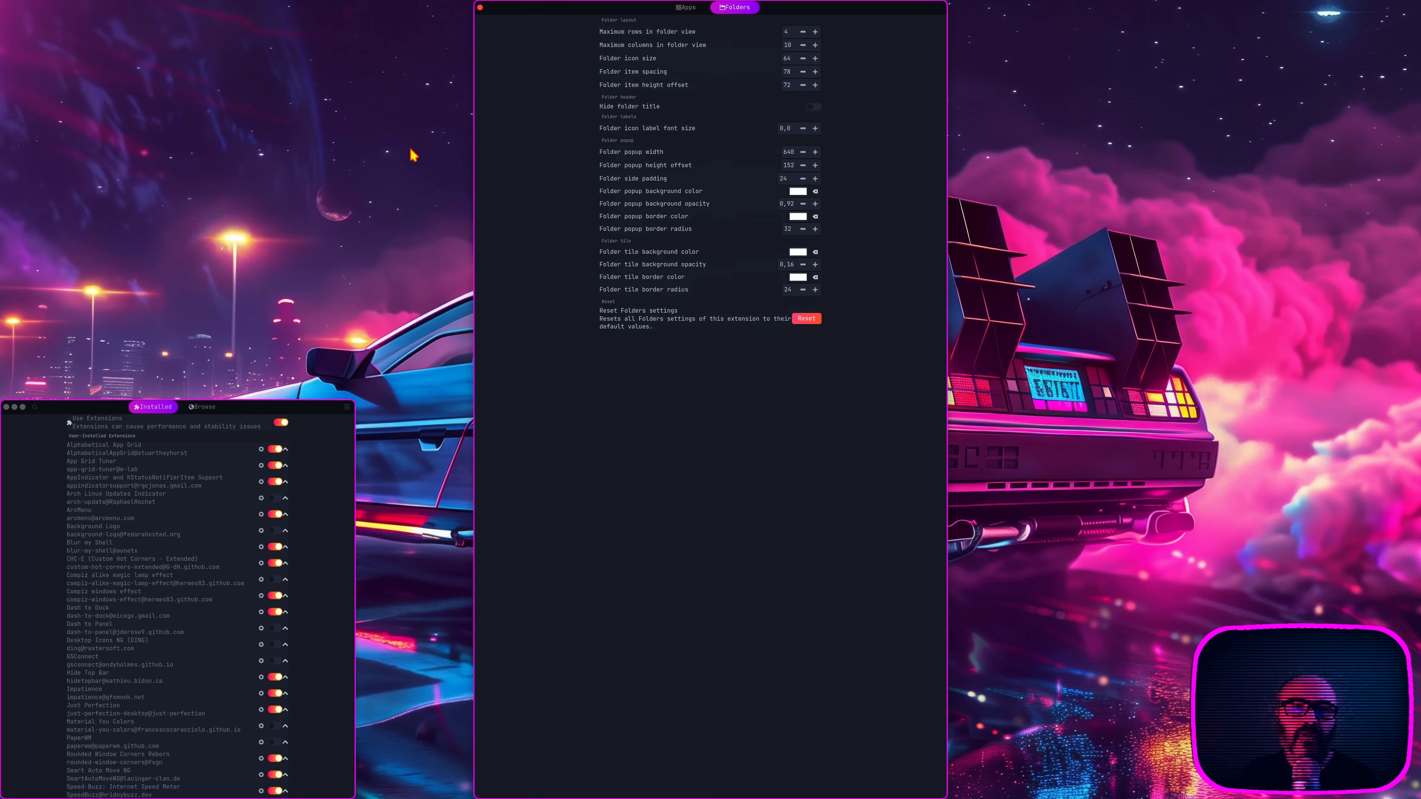
click(480, 10)
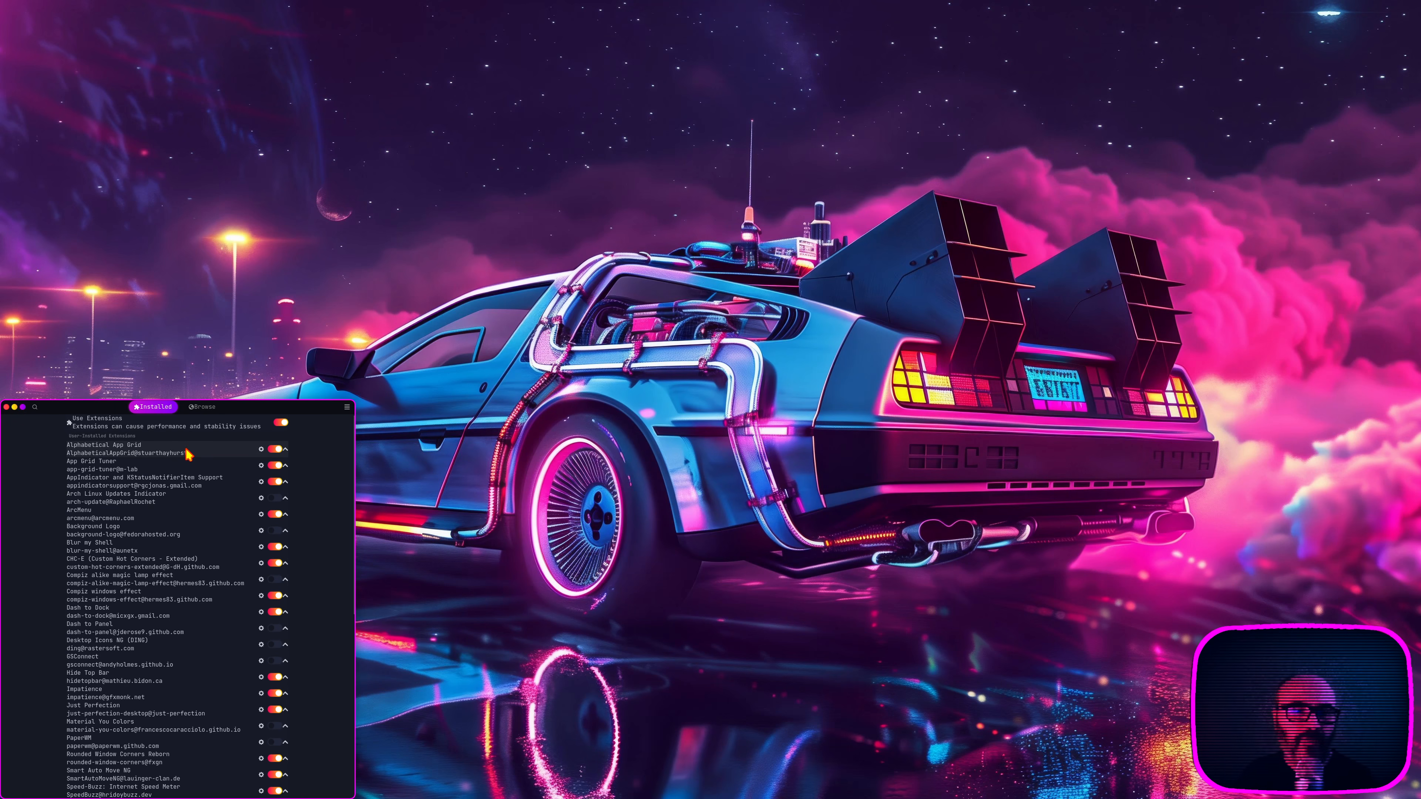
Step: Review and close the Alphabetical App Grid settings, and show the sorted applications up to the grid's second page
click(261, 450)
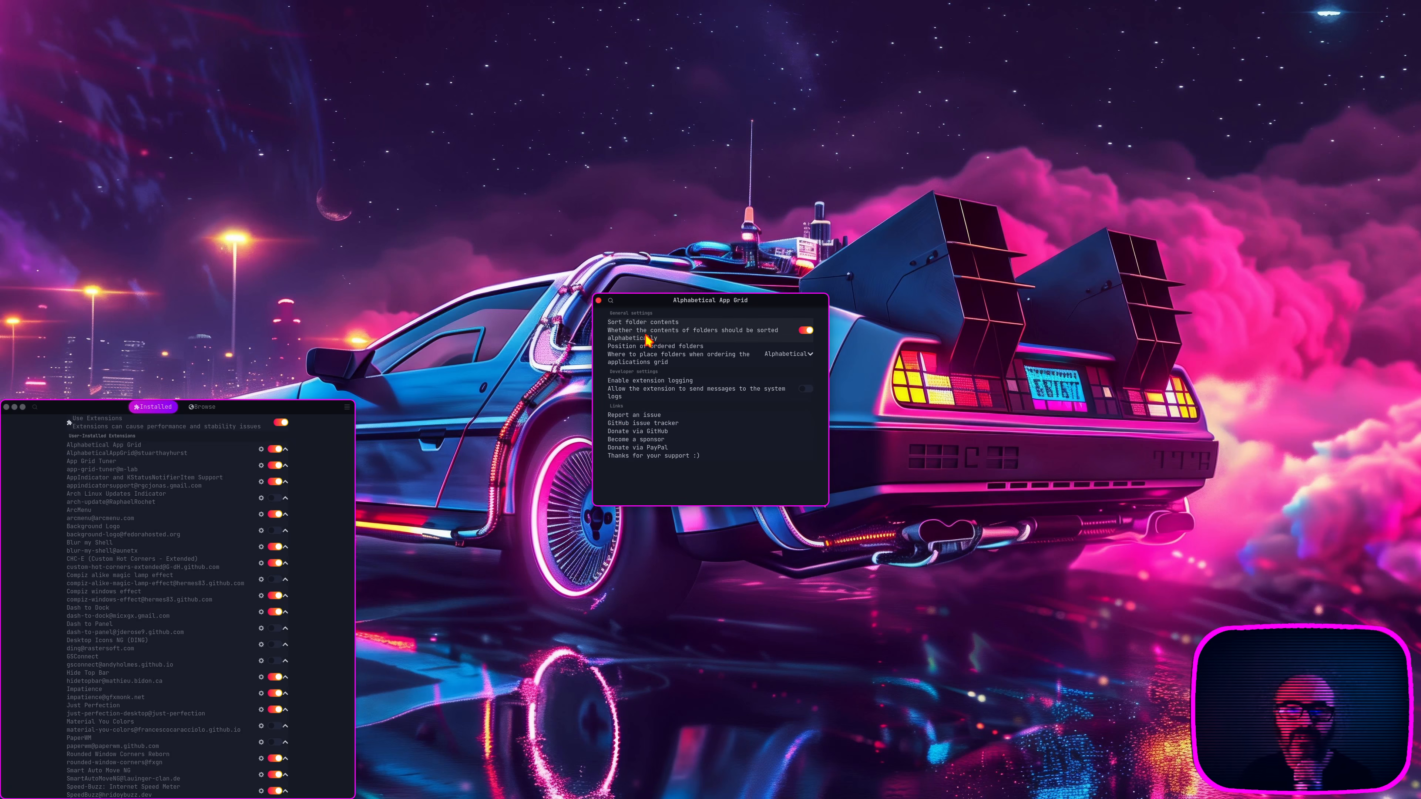
click(599, 301)
mouse_move(2, 2)
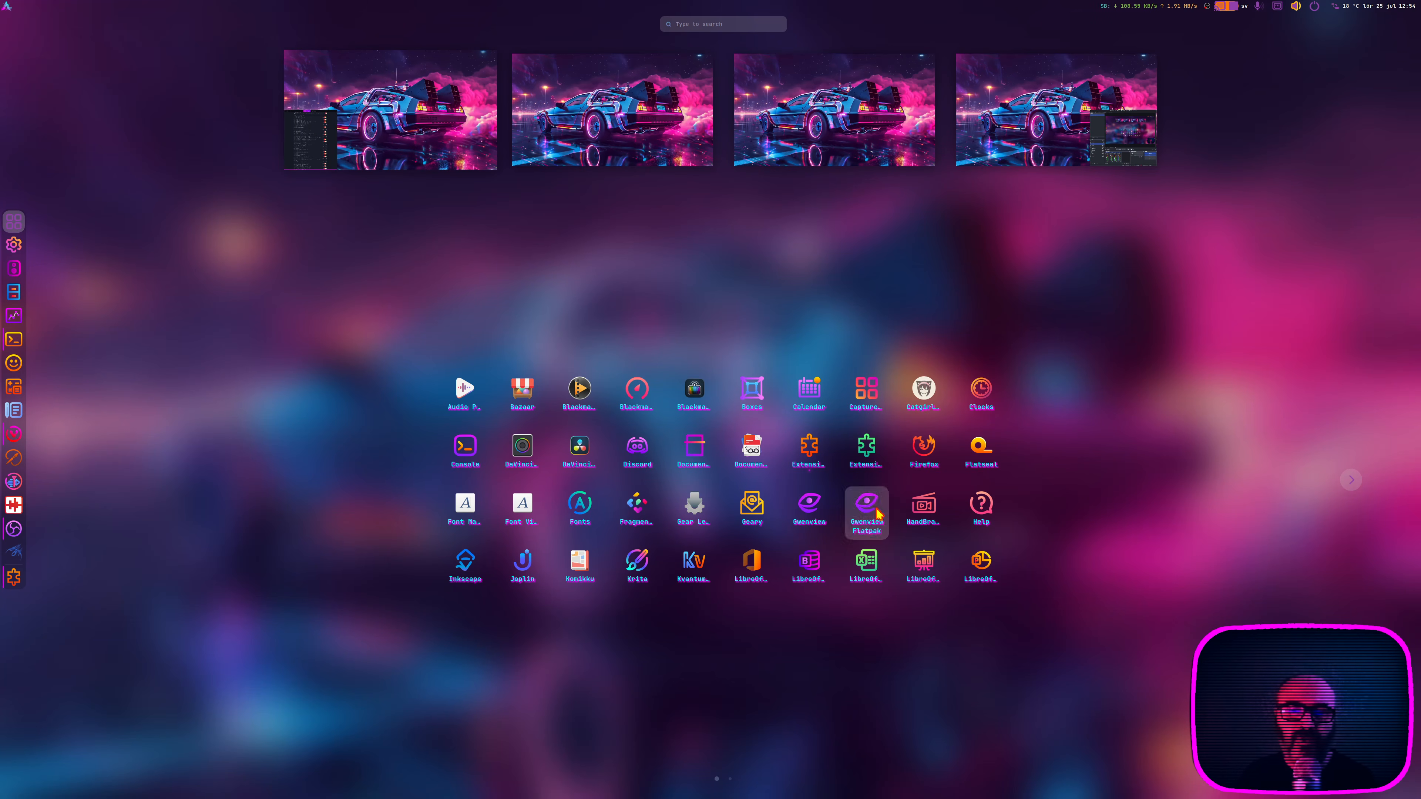
scroll(895, 507, down, 1)
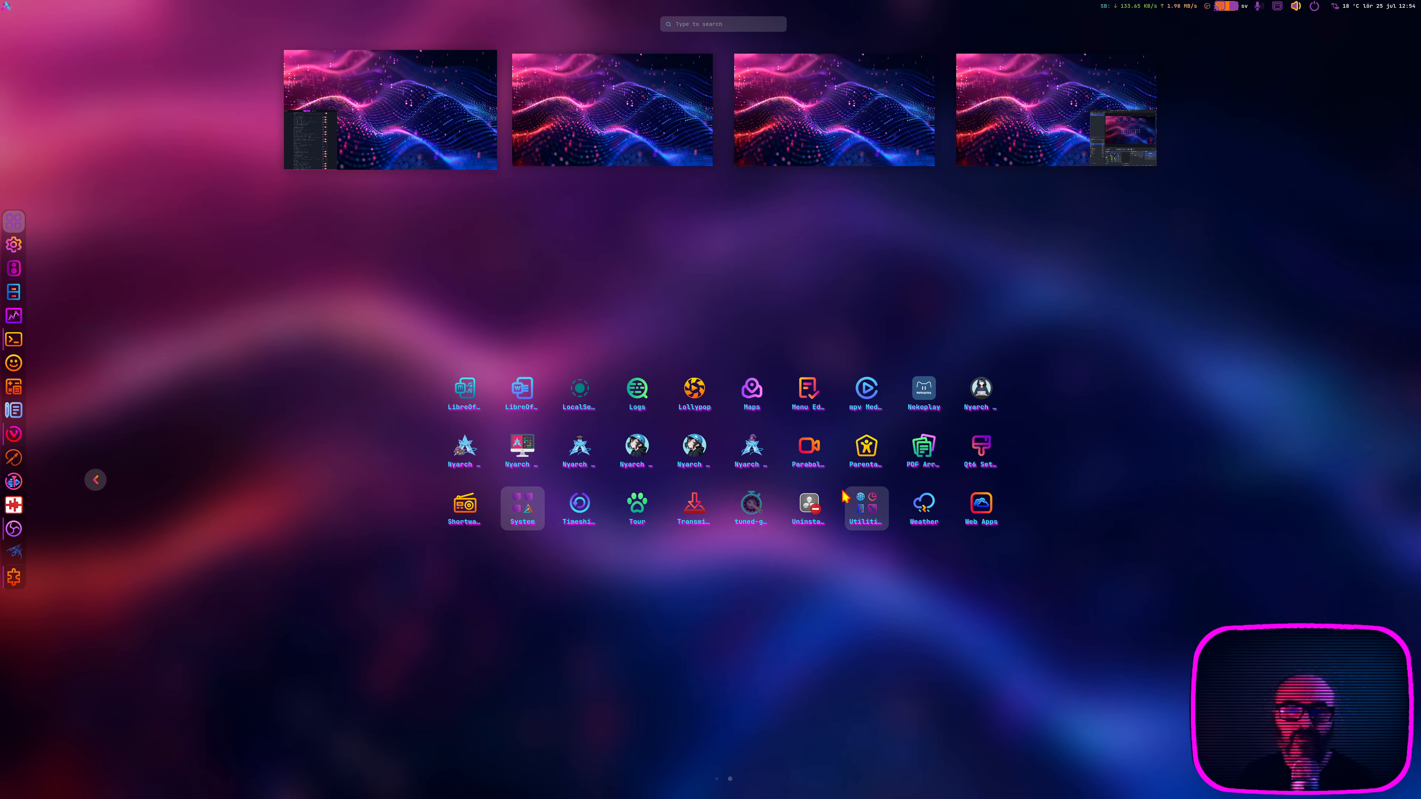
Step: Return to the workspace with Extension Manager, view the details page of the PaperWM extension, and go back to the installed extensions
scroll(845, 496, up, 1)
click(610, 154)
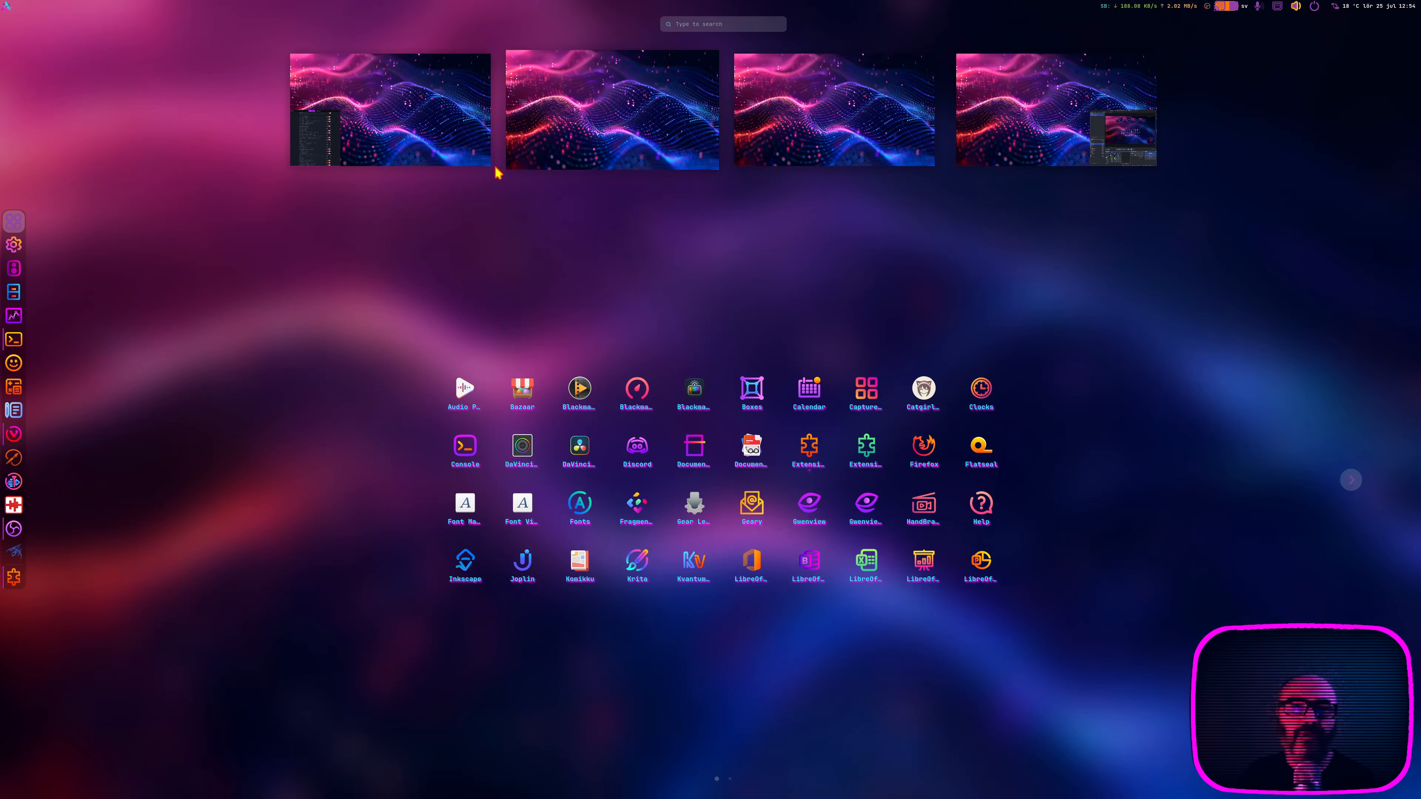
click(452, 150)
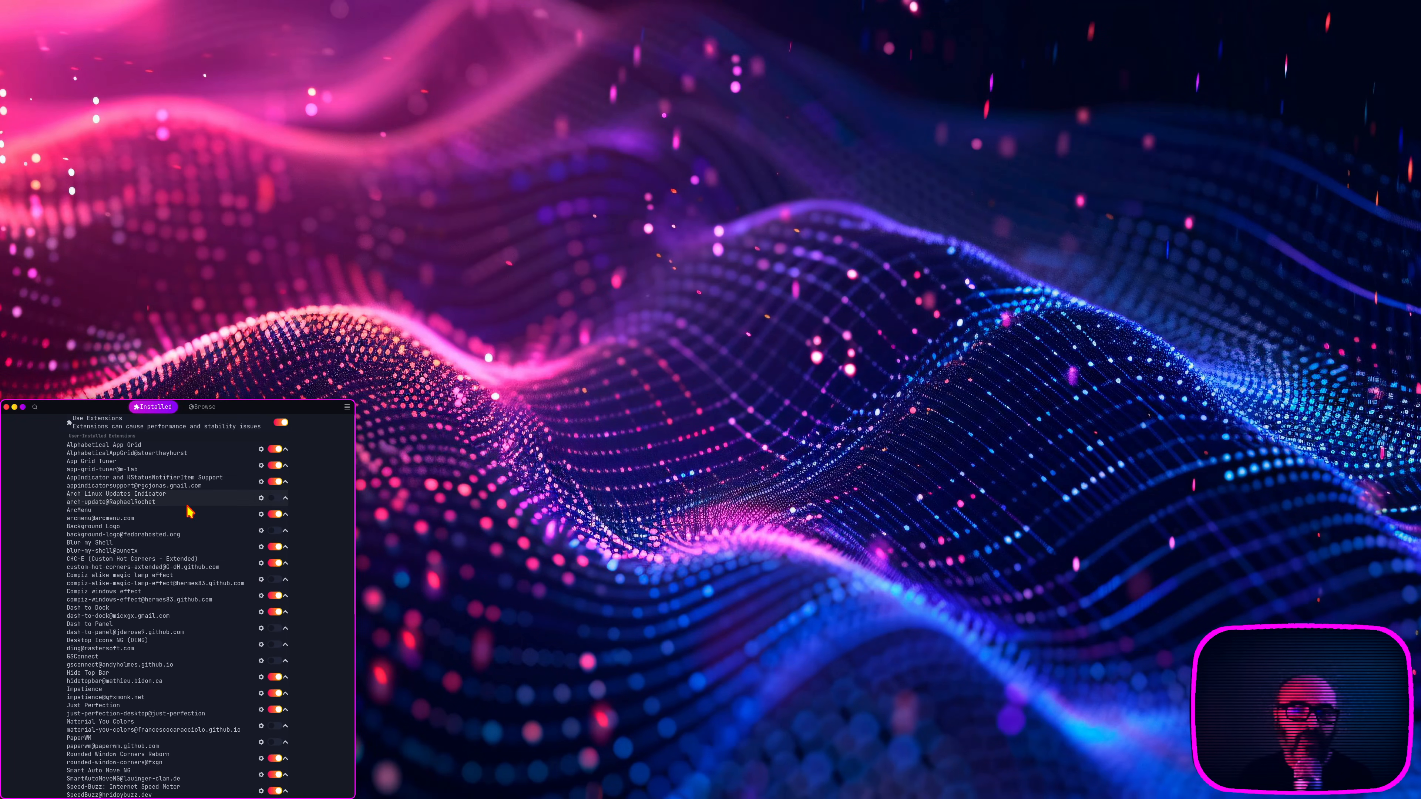
scroll(204, 581, down, 3)
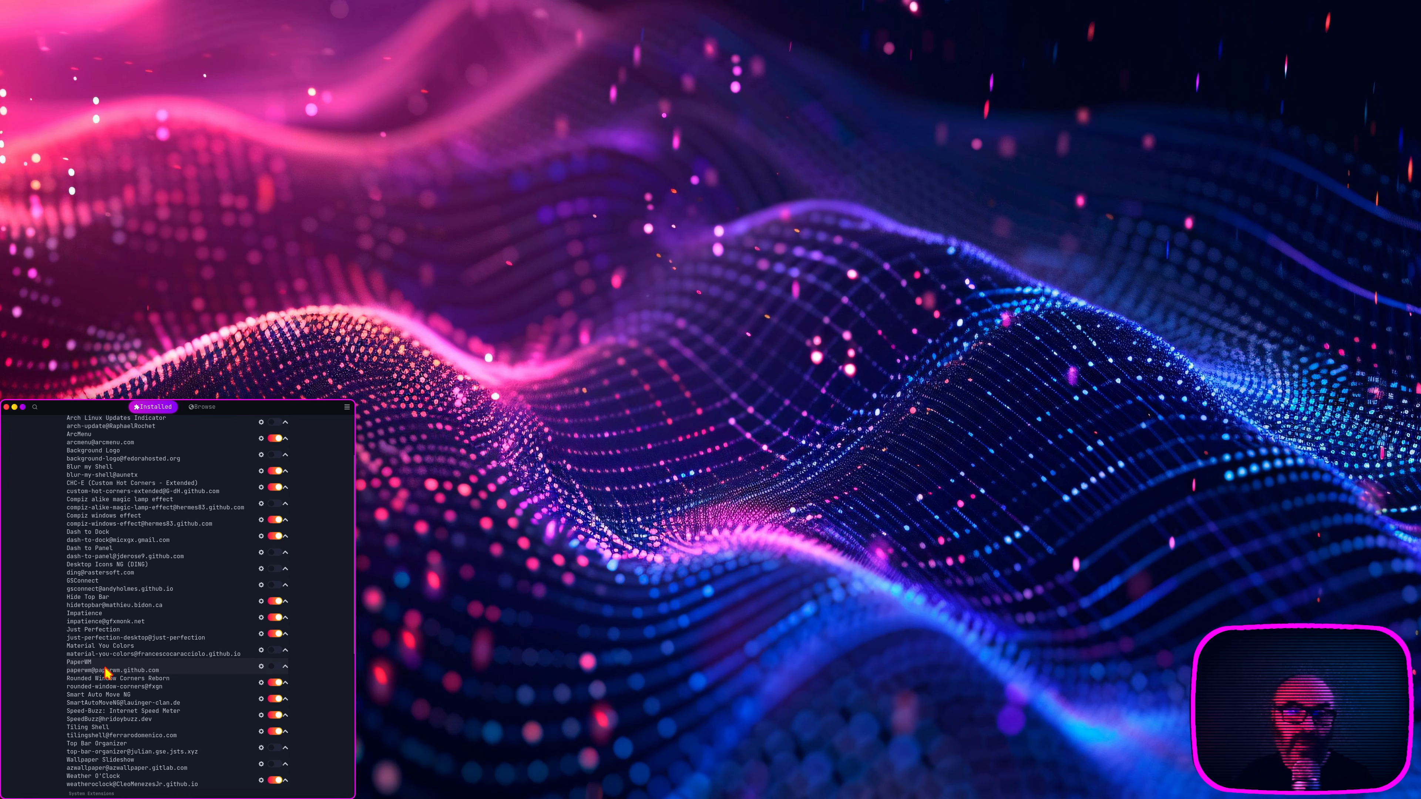
click(288, 670)
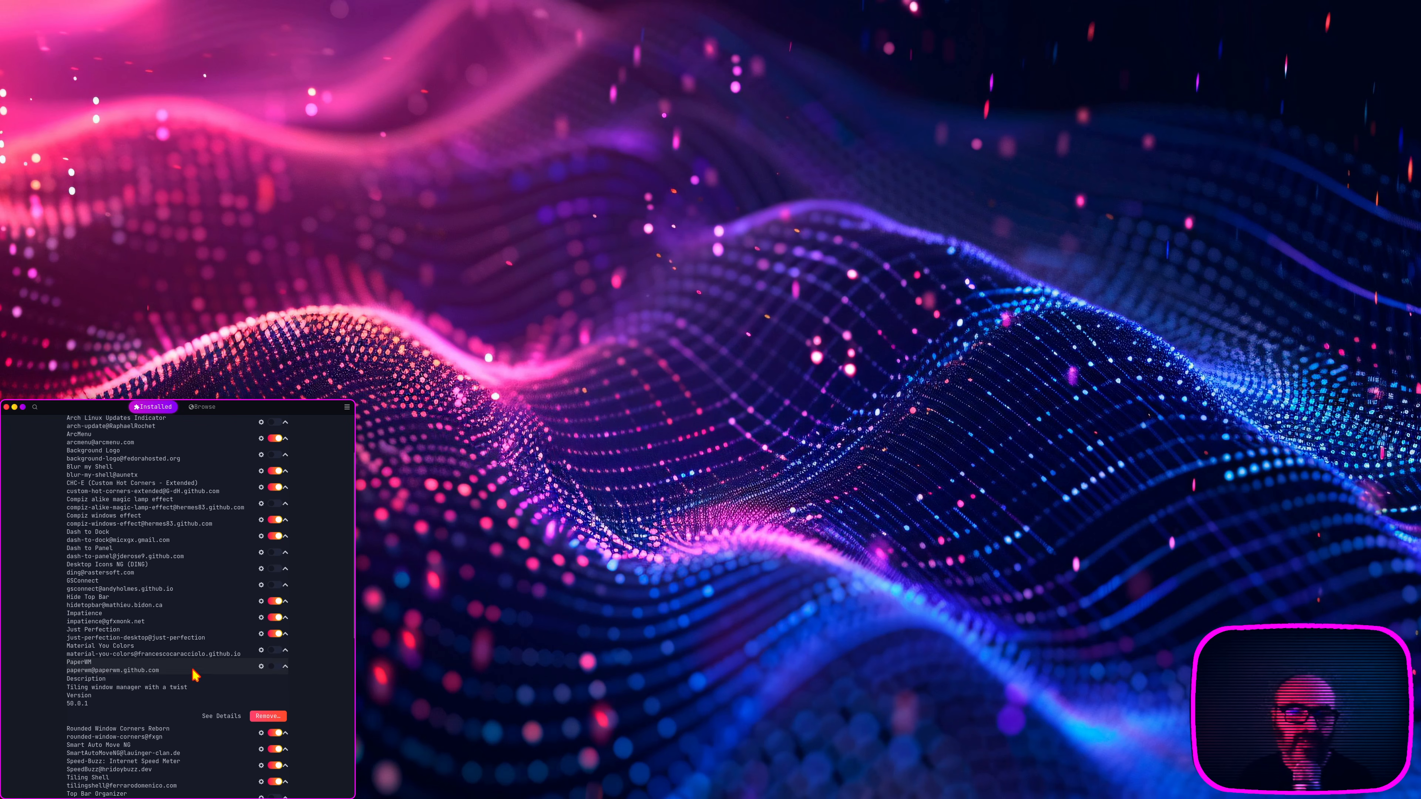
click(221, 716)
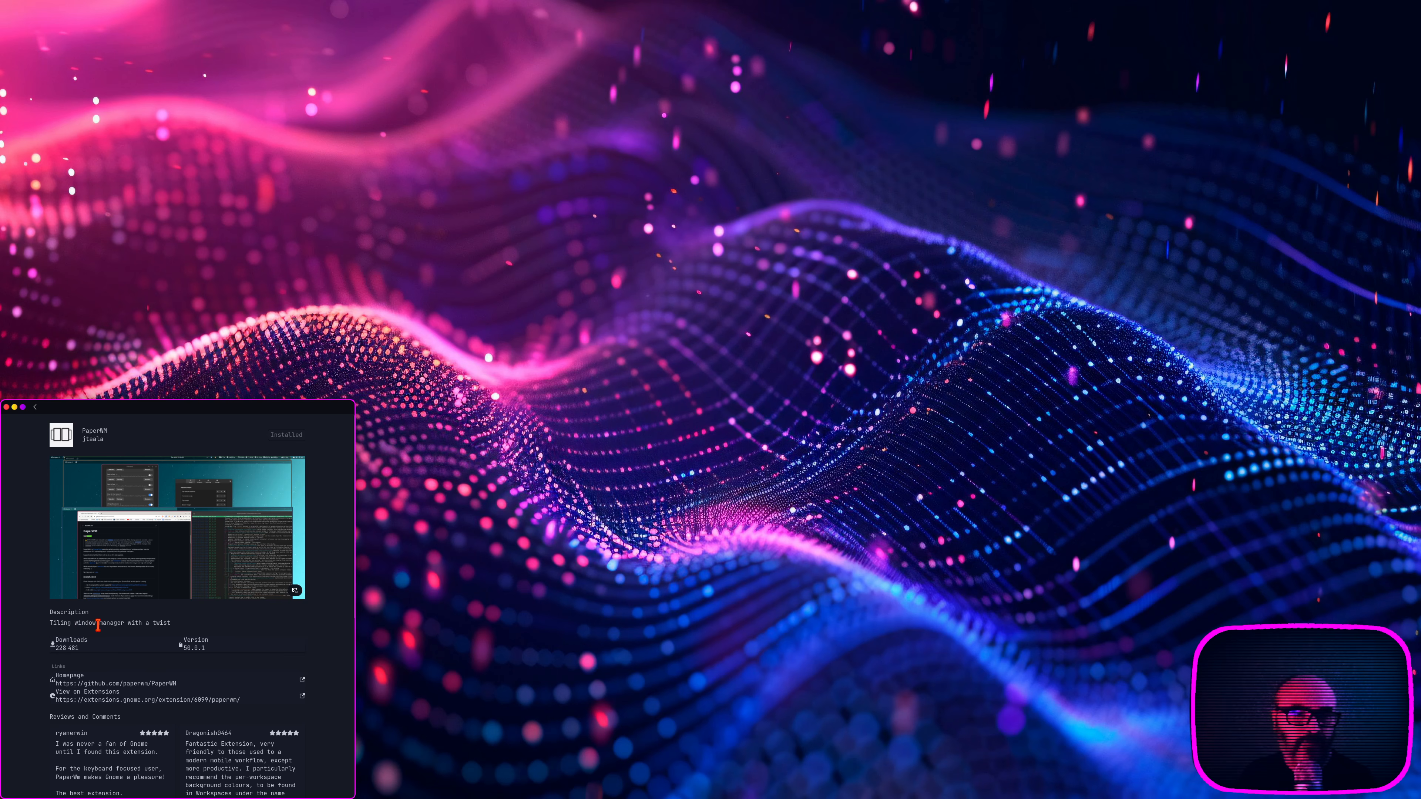
click(34, 407)
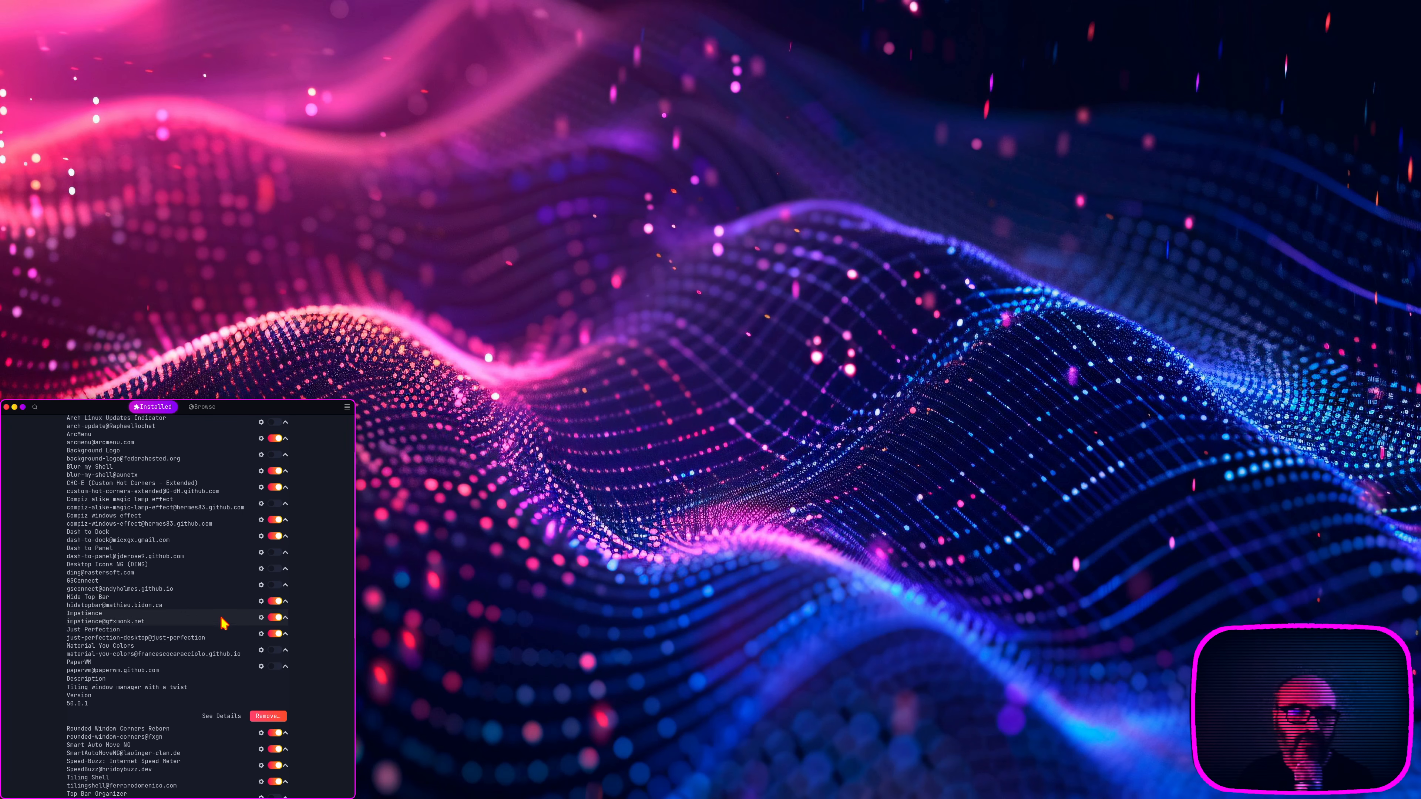
Step: Disable the Smart Auto Move NG and Tiling Shell extensions in the list of user-installed extensions
scroll(217, 644, down, 5)
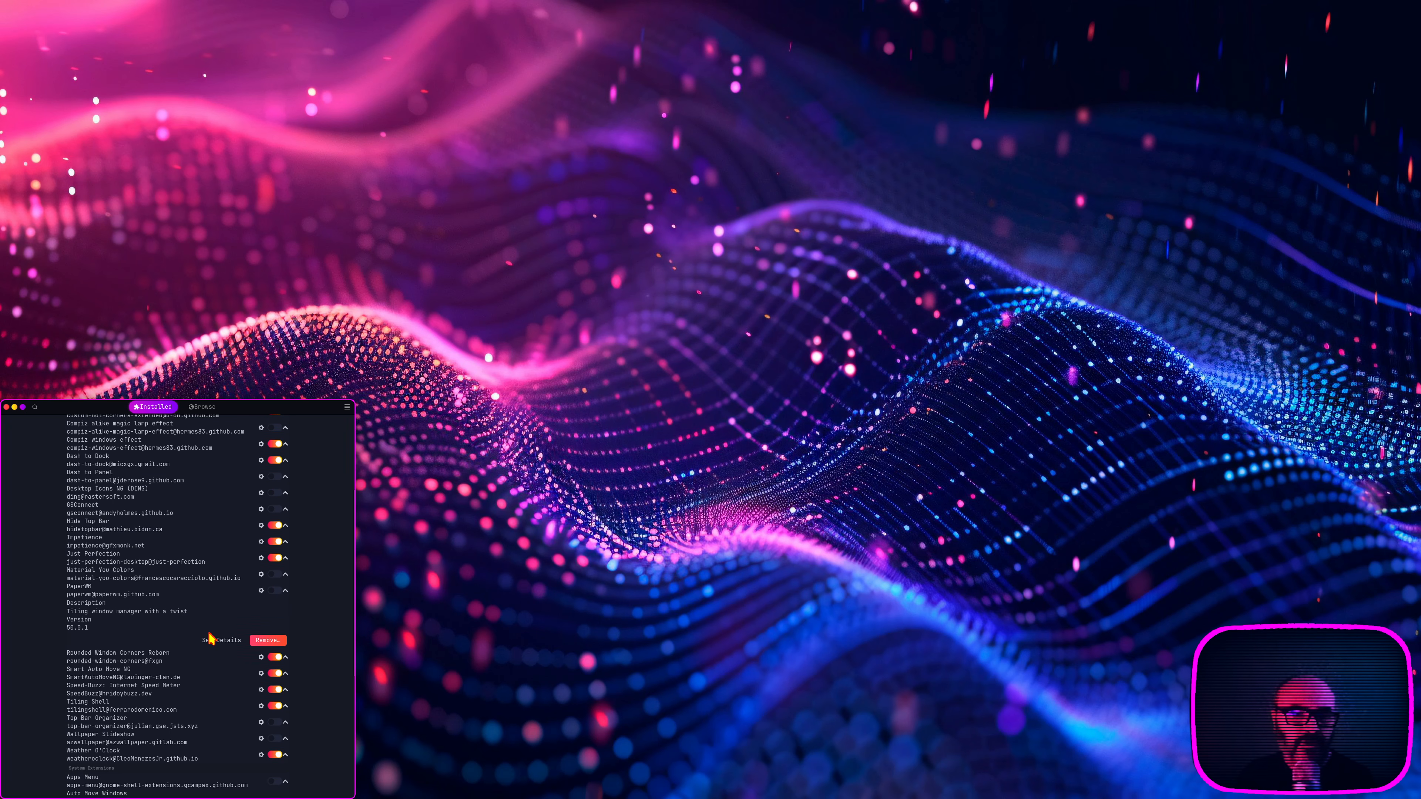
scroll(184, 665, down, 4)
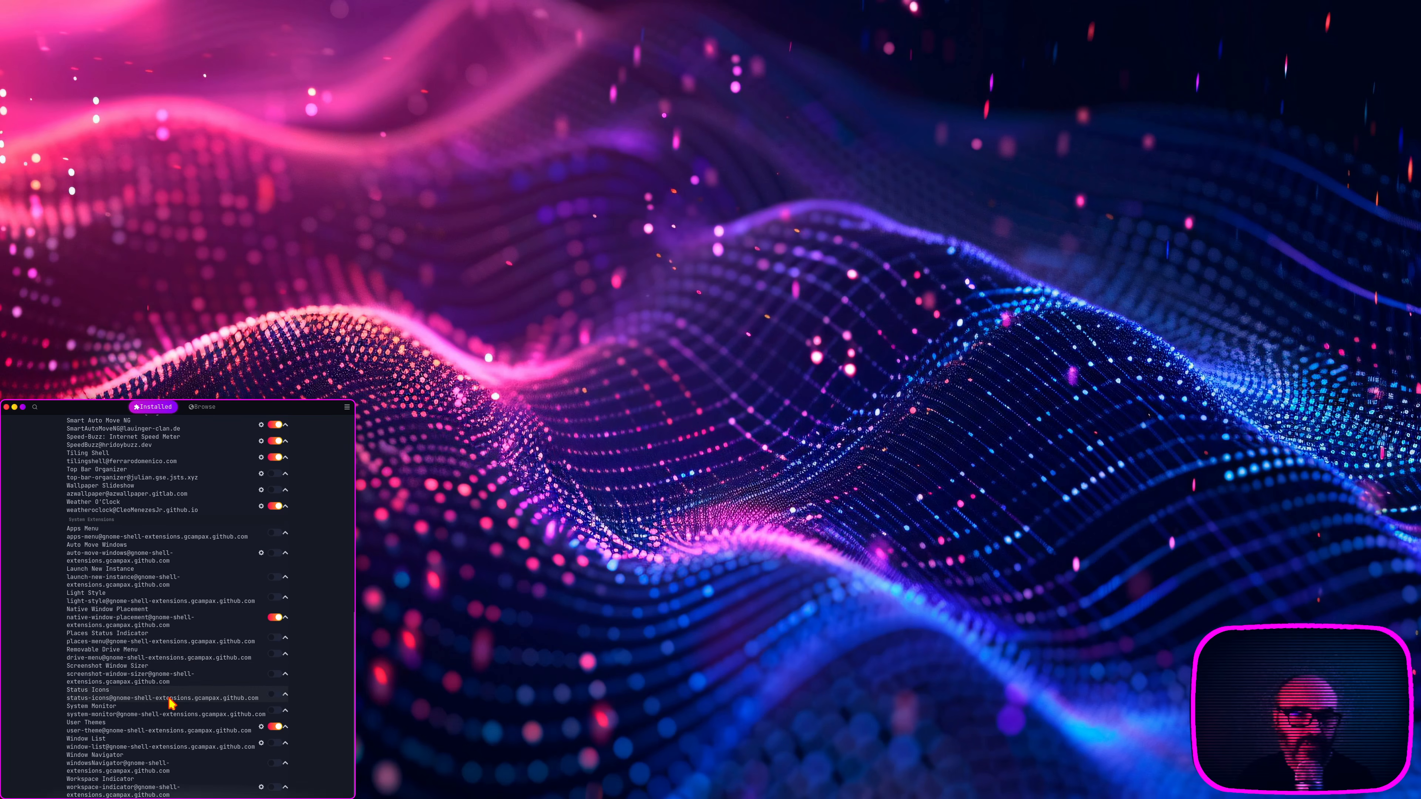
scroll(199, 646, up, 1)
scroll(200, 646, up, 2)
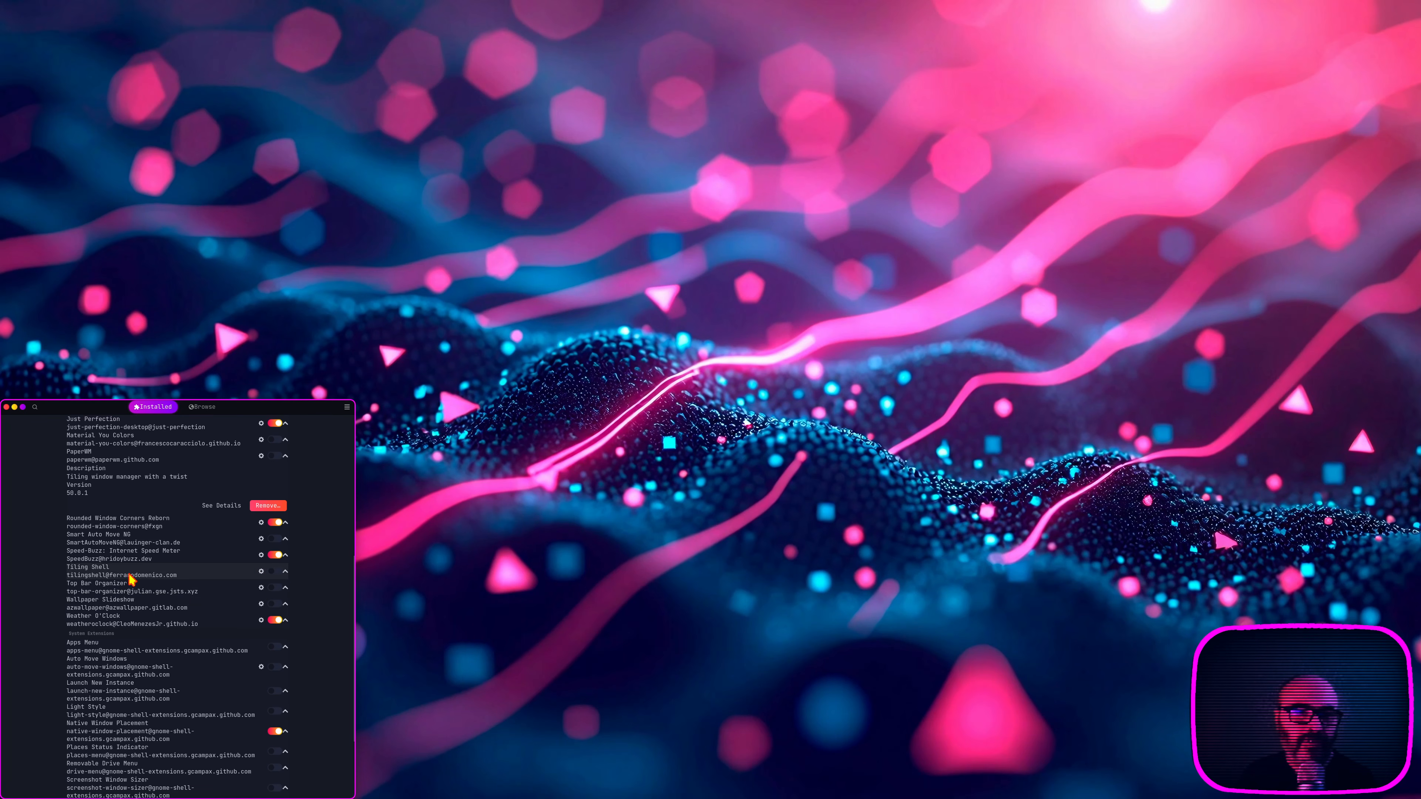
Step: Enable the PaperWM extension, disable Rounded Window Corners Reborn, and close Extension Manager
scroll(137, 580, up, 3)
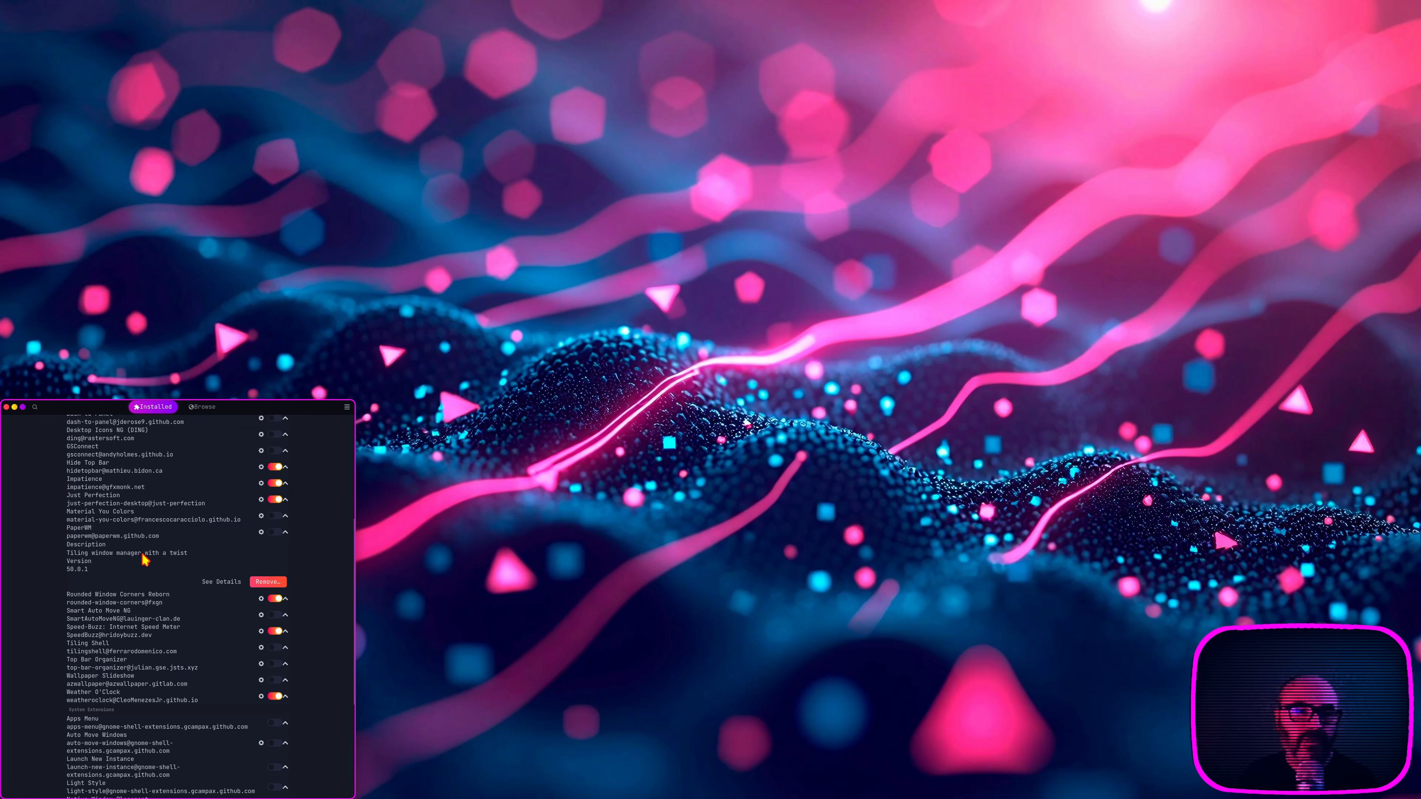
click(275, 532)
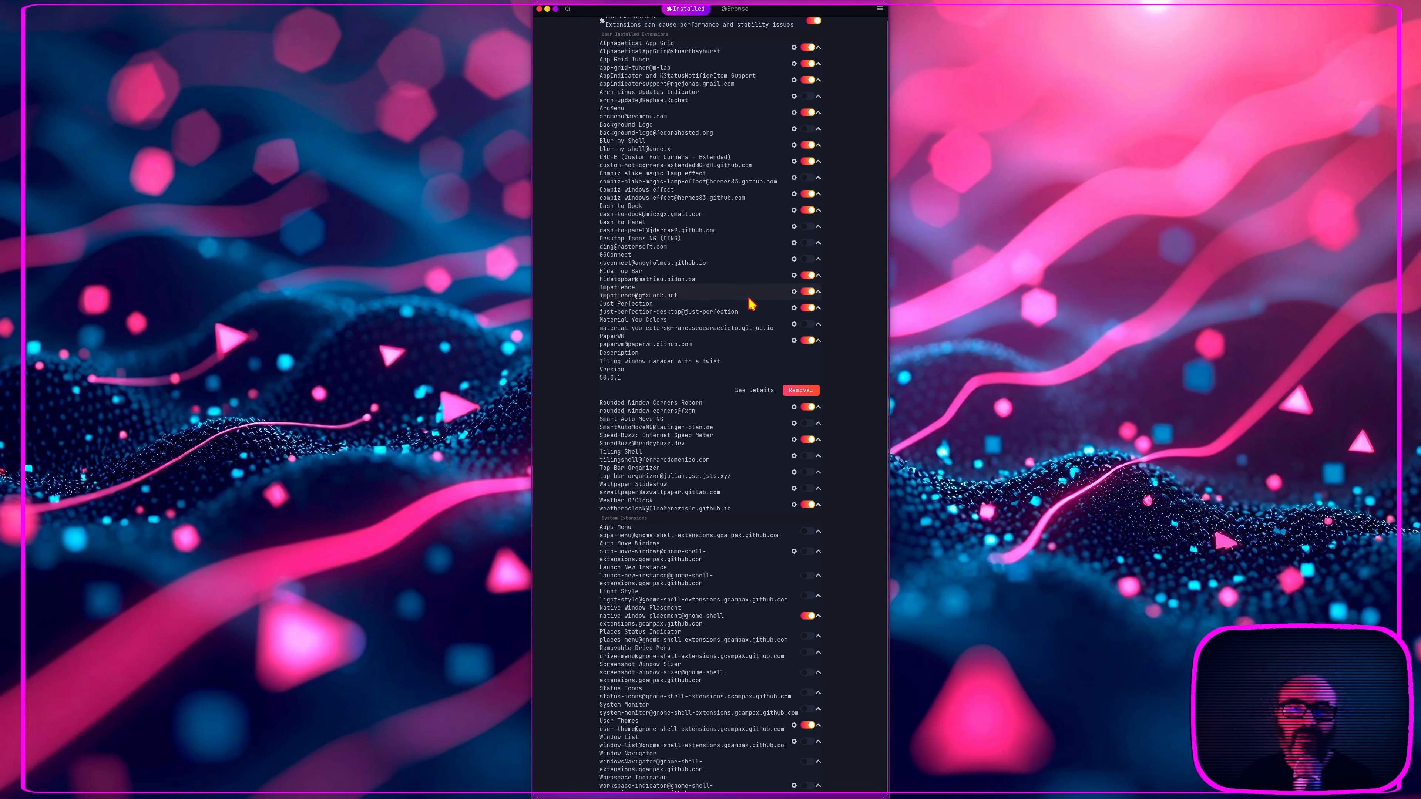
click(808, 407)
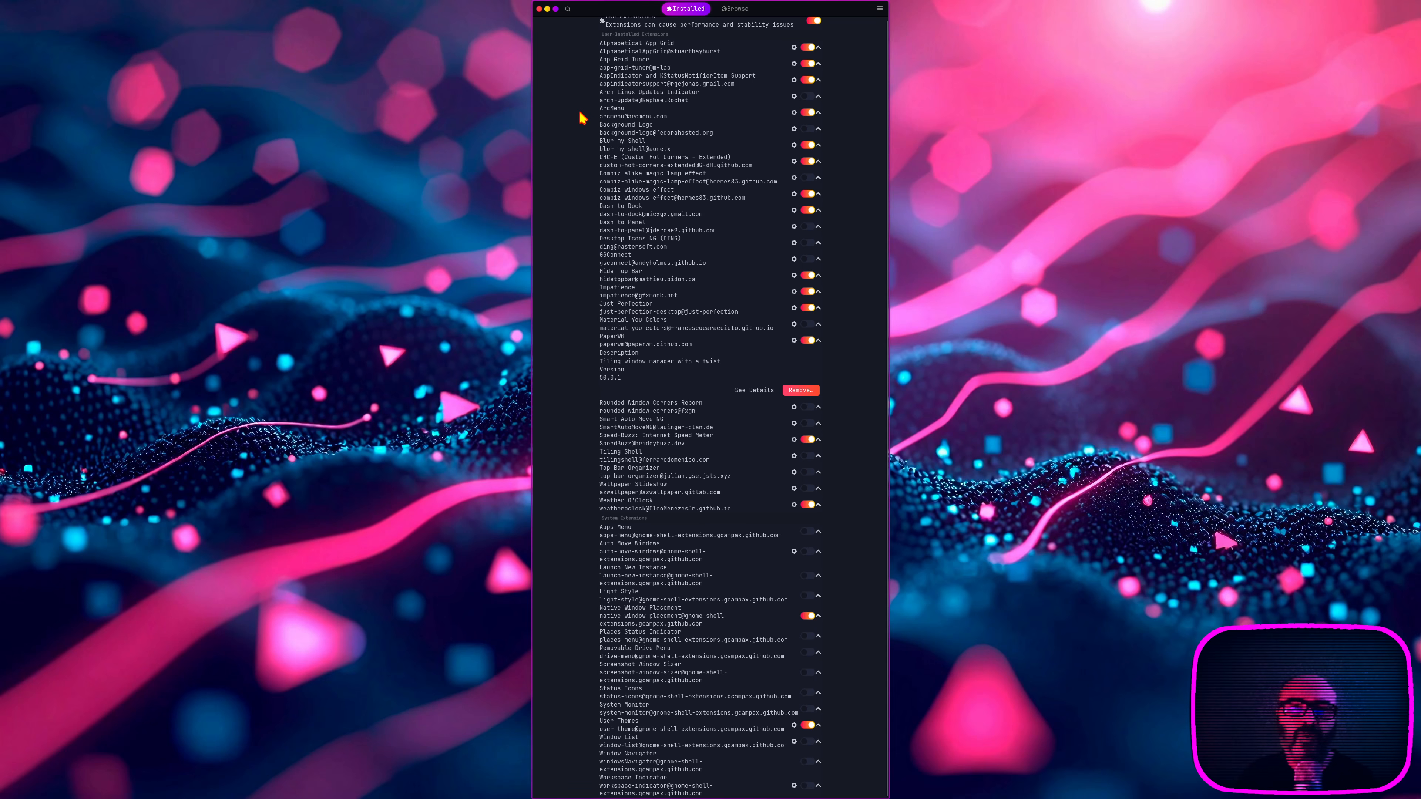
click(539, 10)
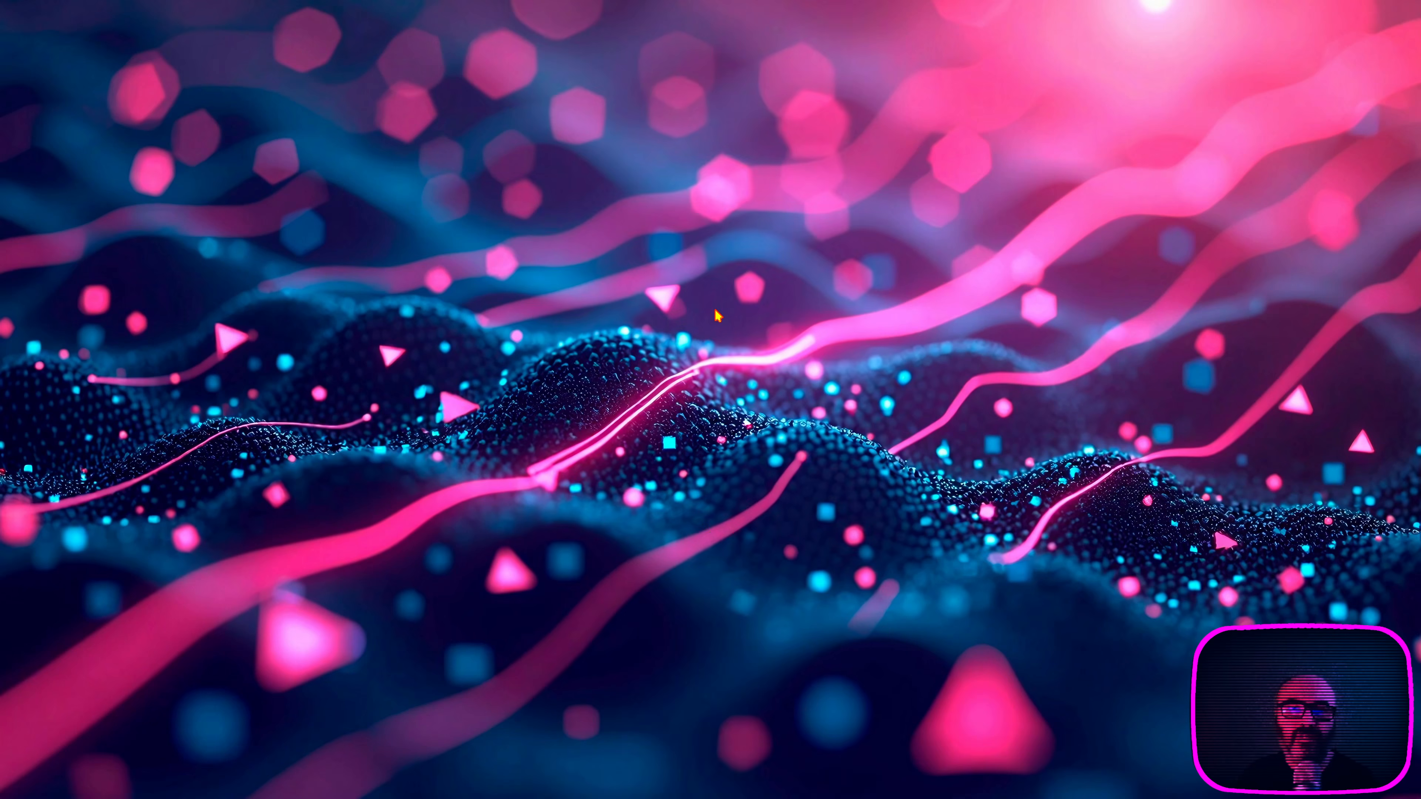
Step: Bring up the kitty terminal from the overview, tile it into the lower-right corner of the desktop, and close it
key(super)
click(445, 430)
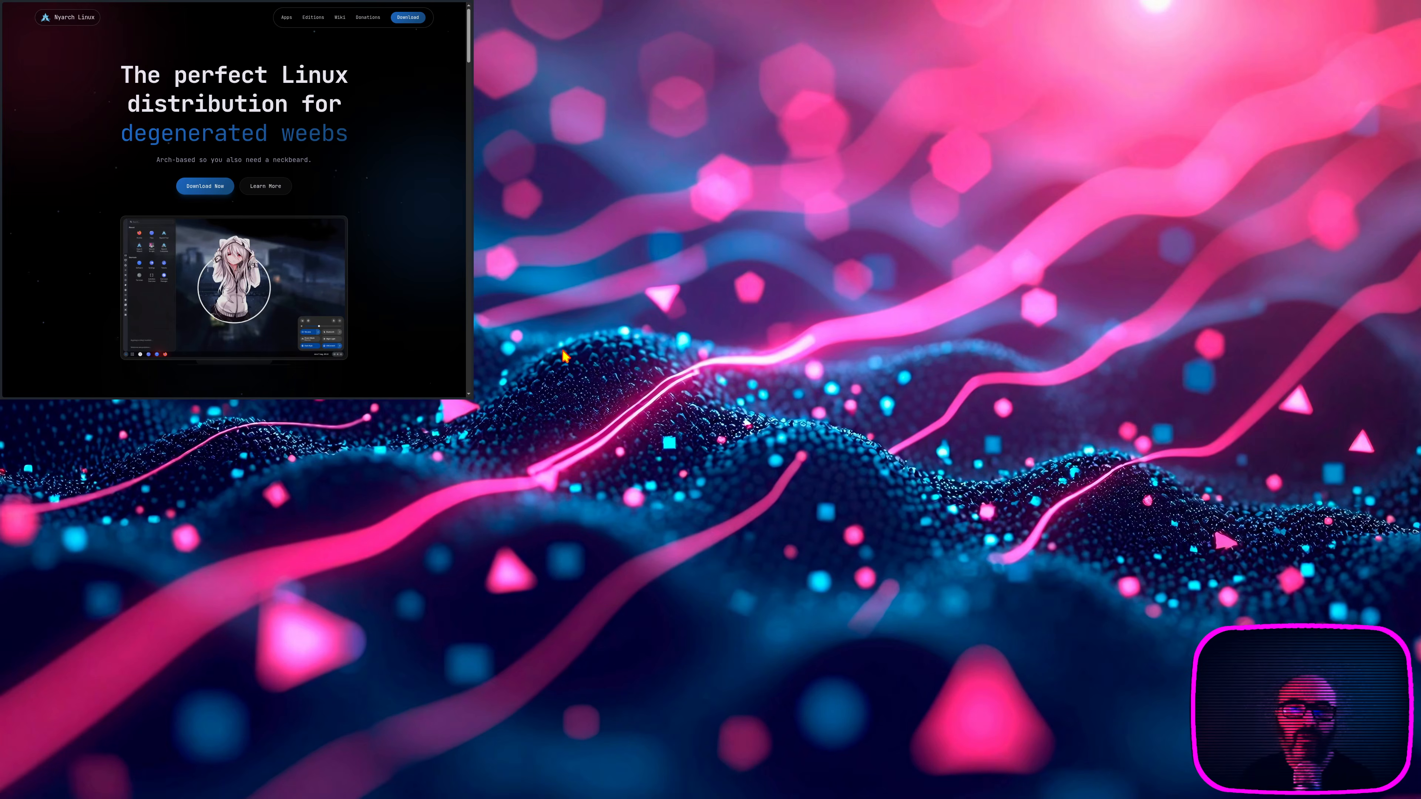
key(super)
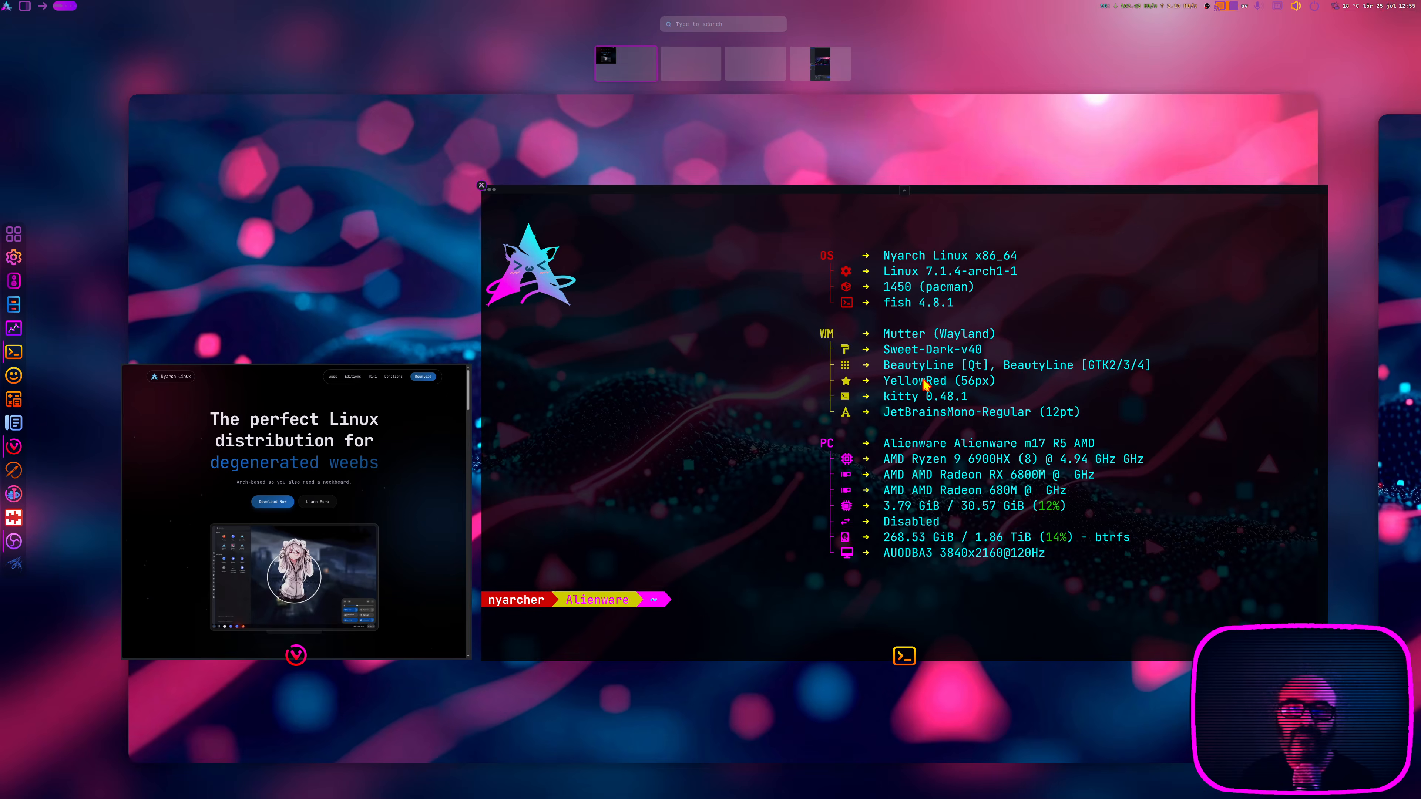
click(708, 341)
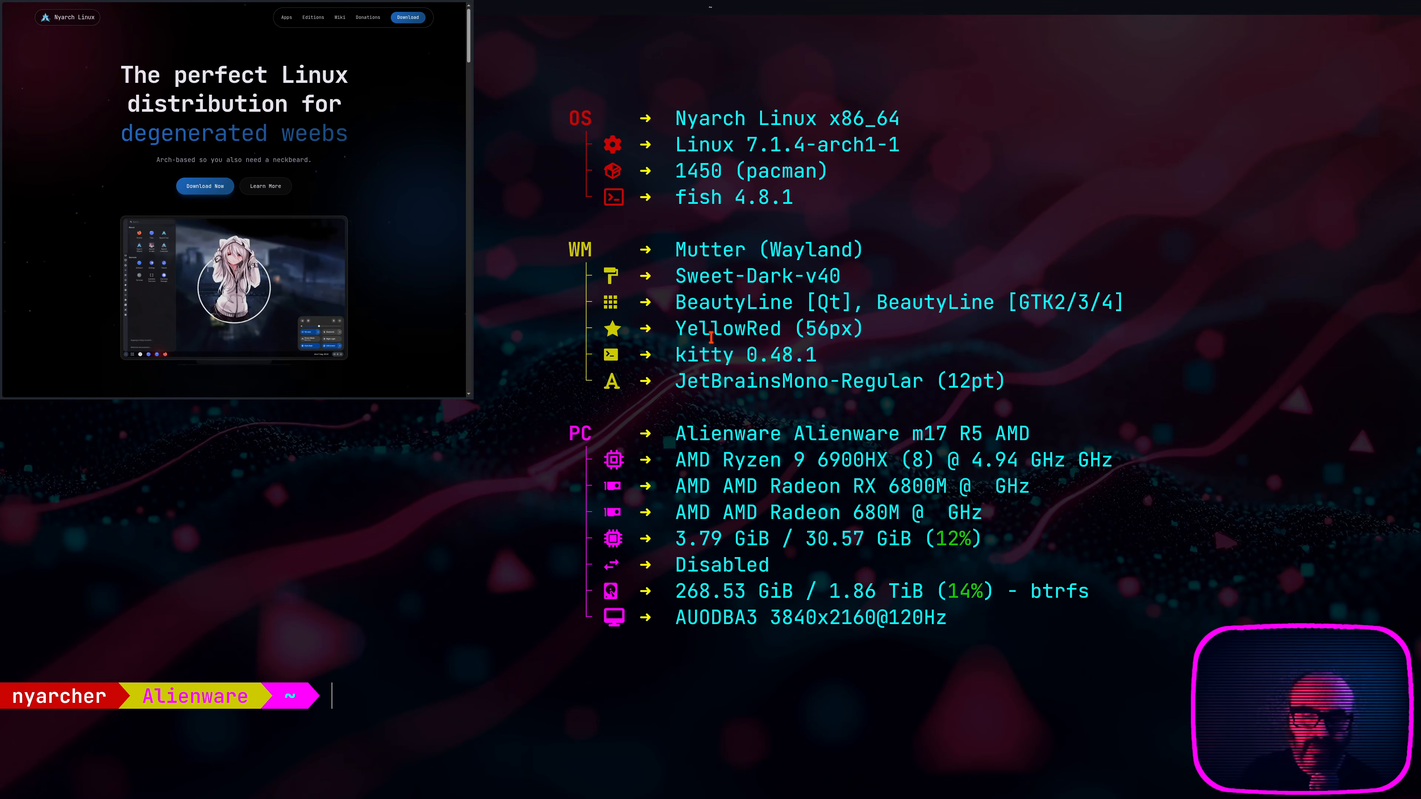
key(ctrl+l)
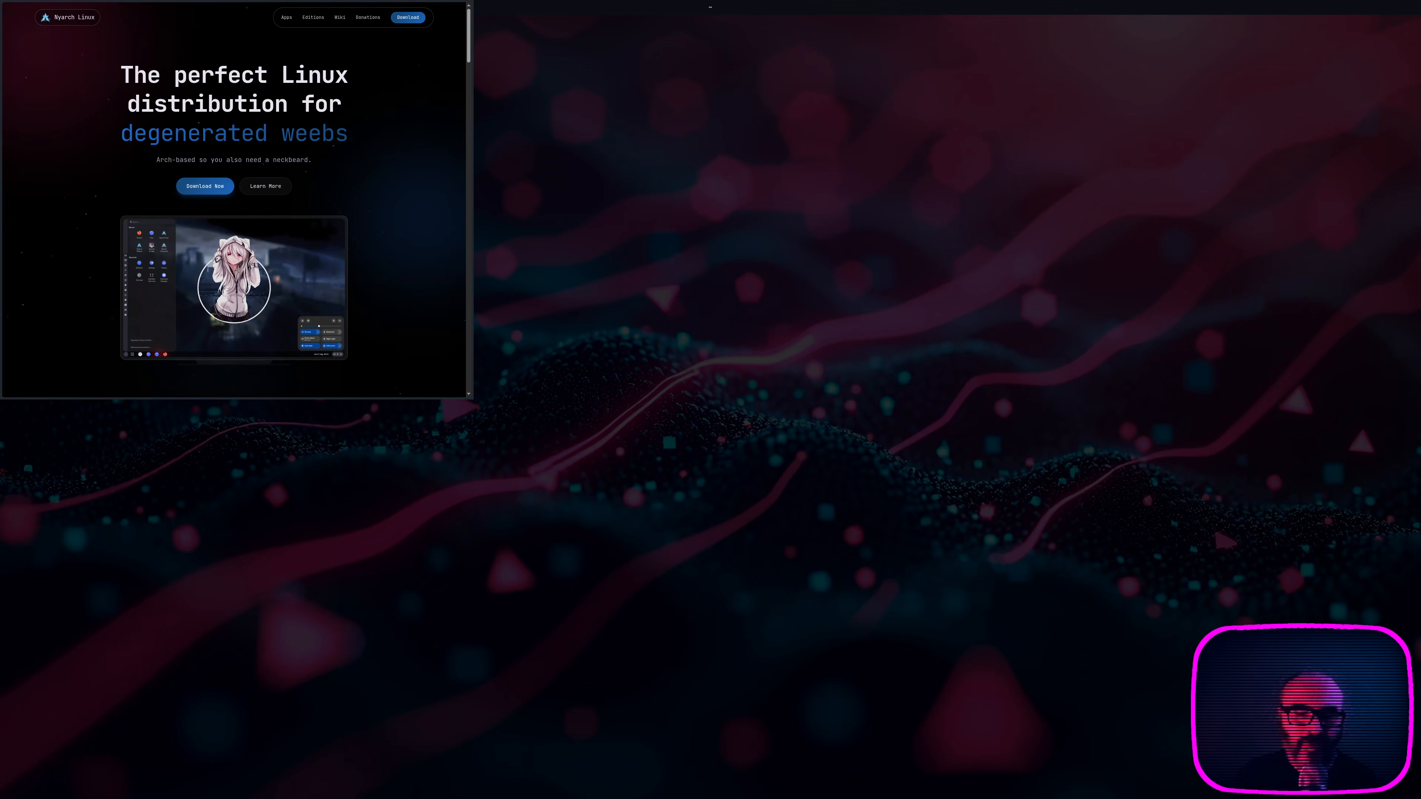
key(super+KP_3)
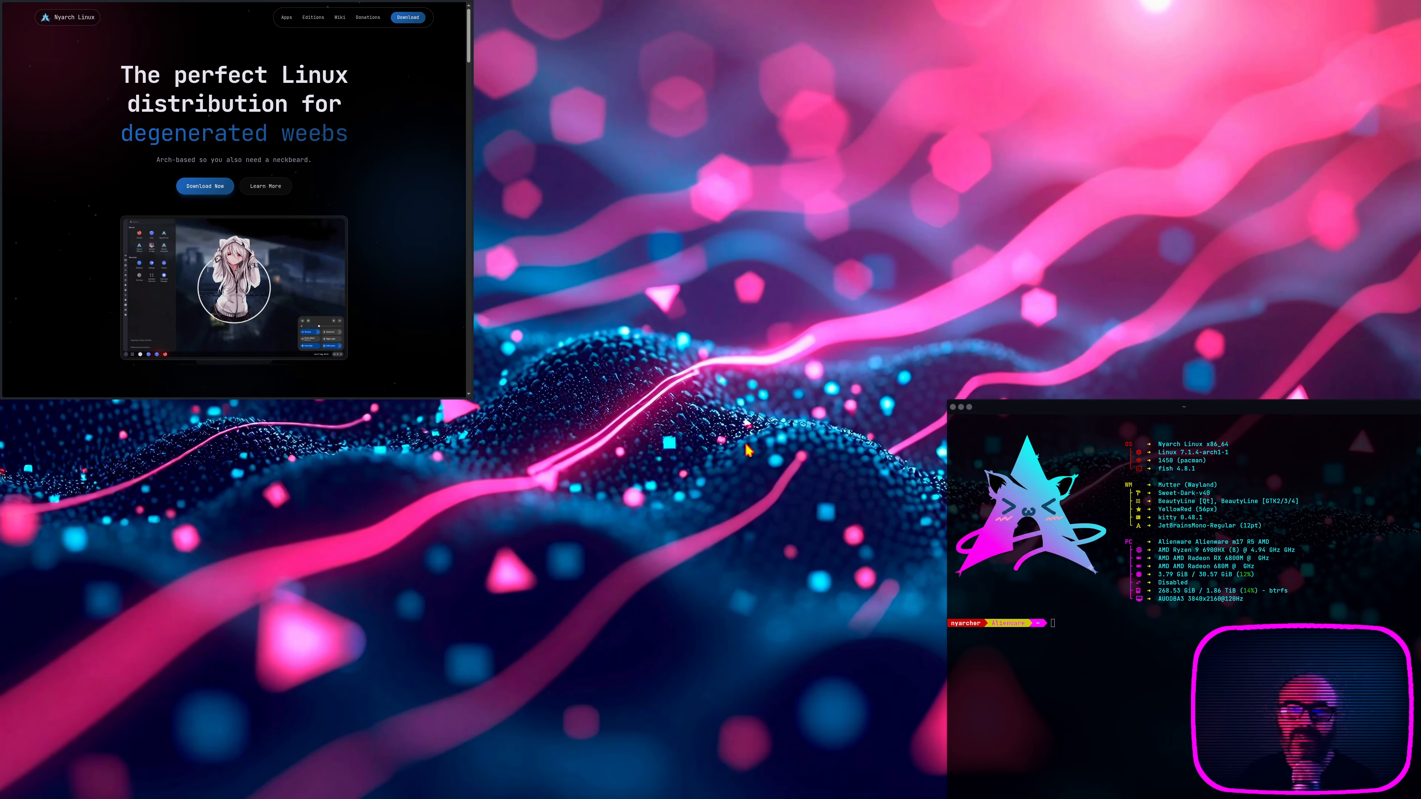
click(953, 407)
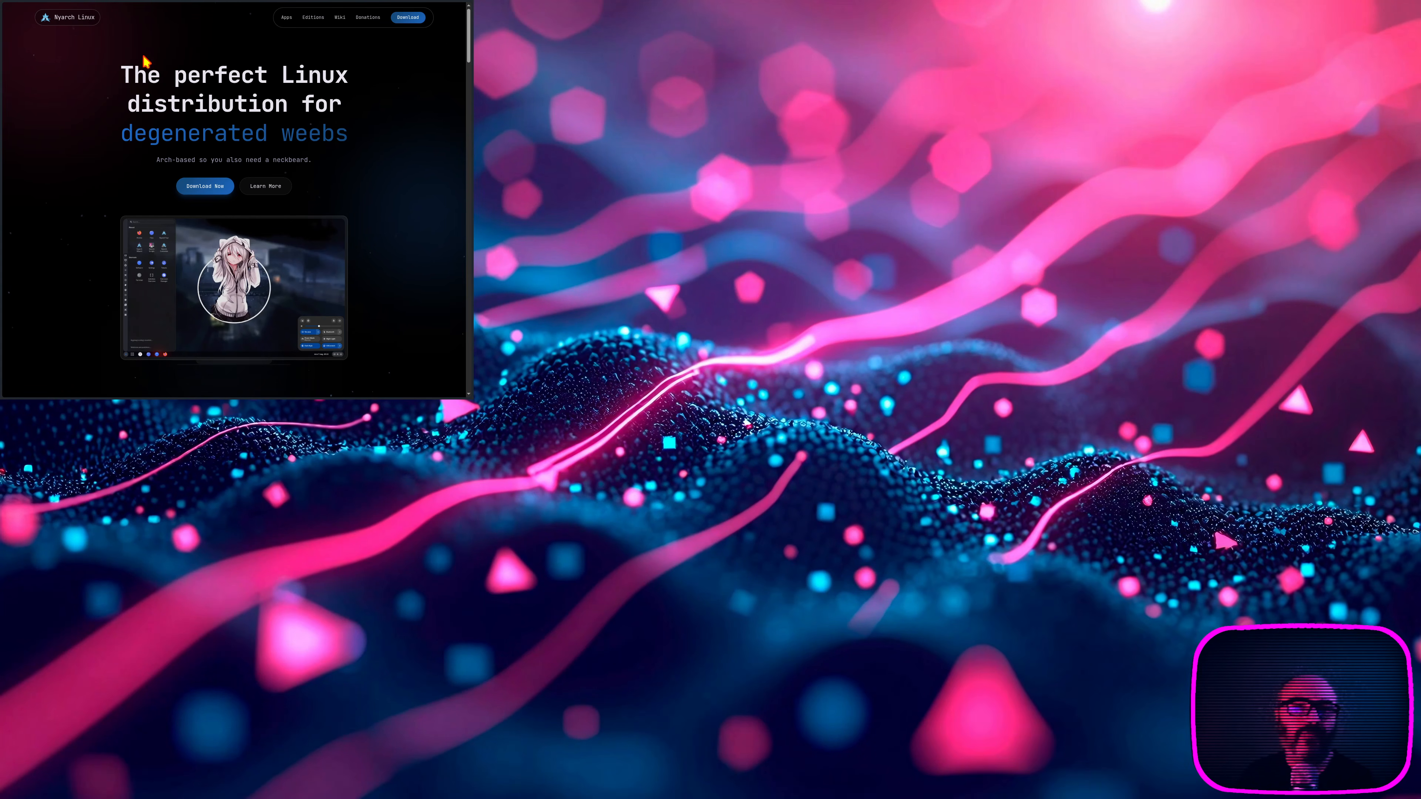
Step: Switch the Vivaldi browser to its Blank Page tab and quit the browser
mouse_move(472, 81)
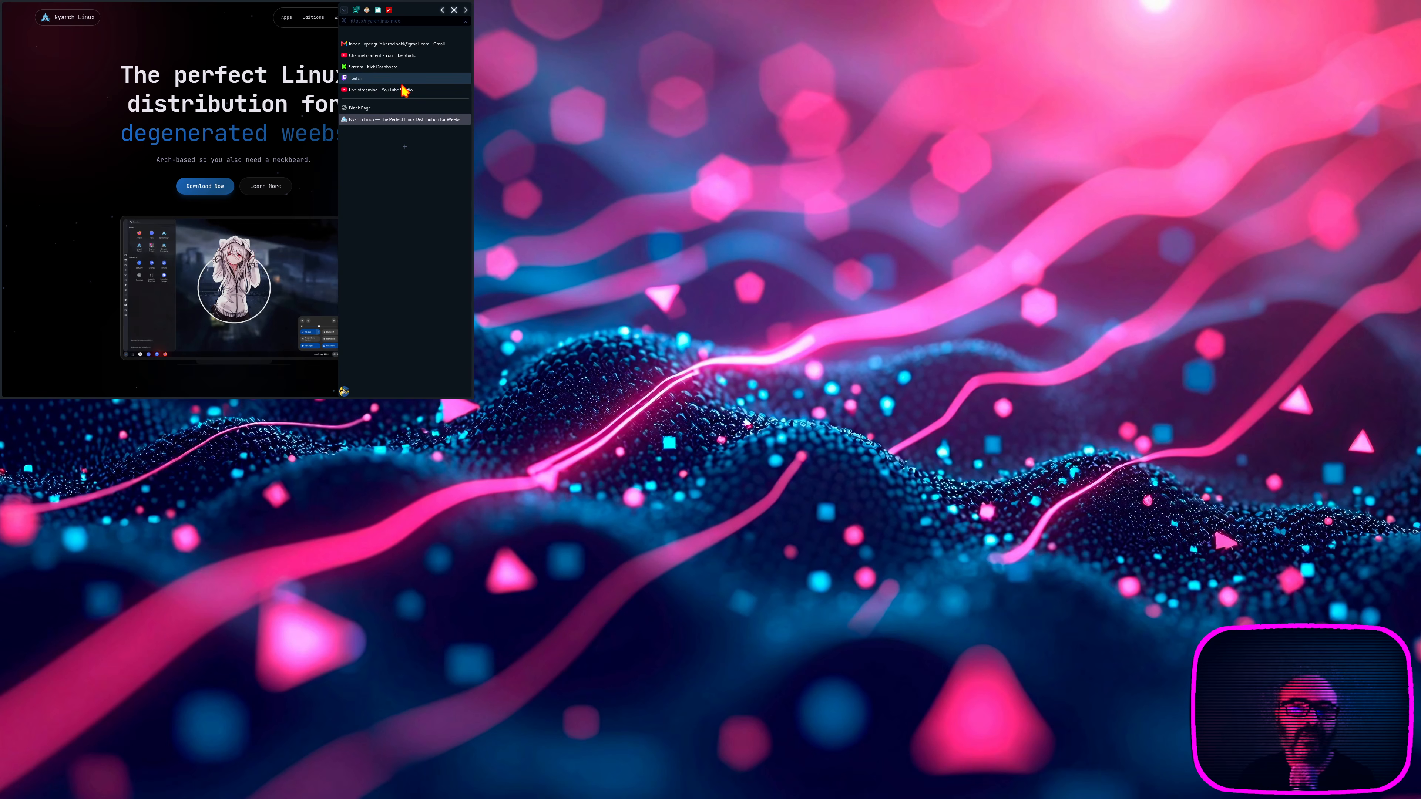
click(393, 110)
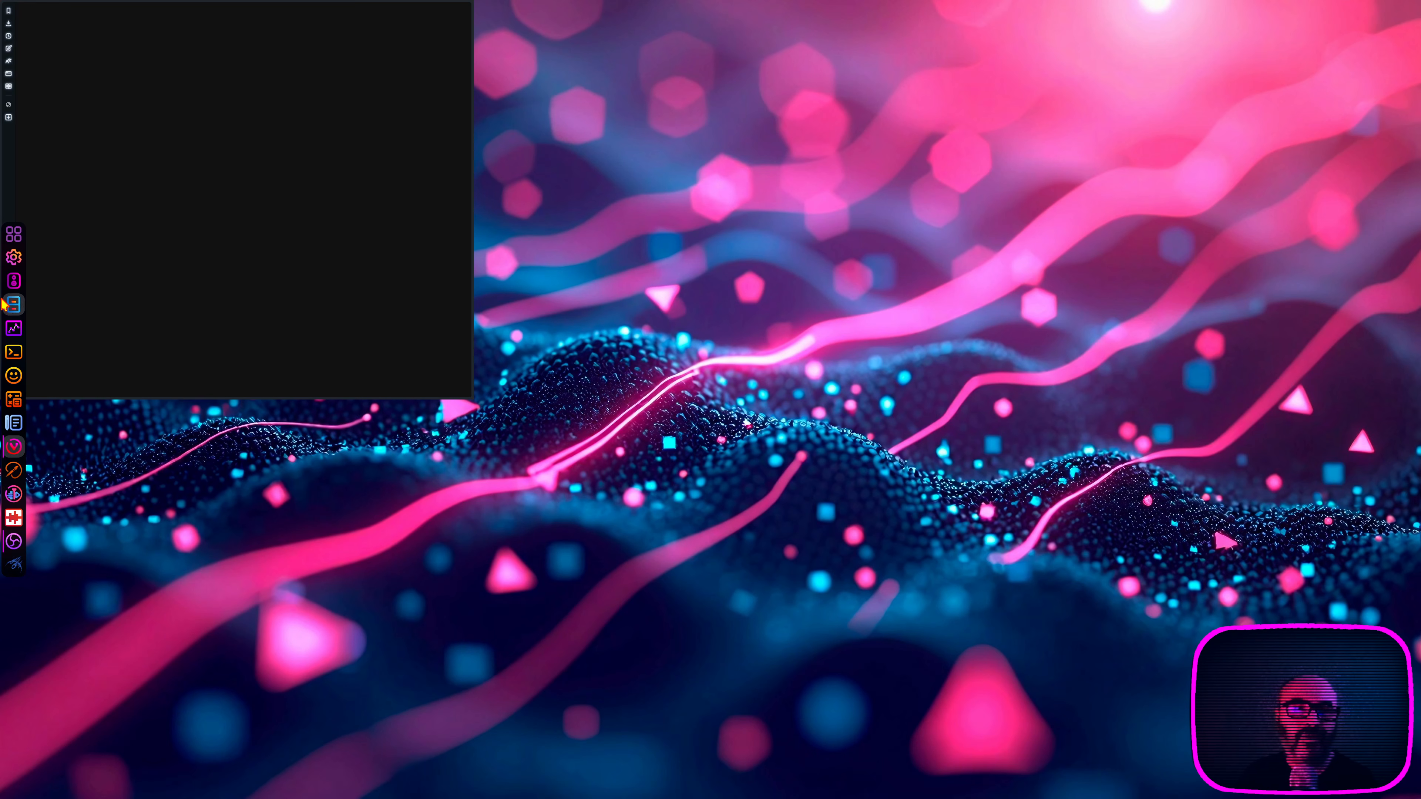
right_click(20, 443)
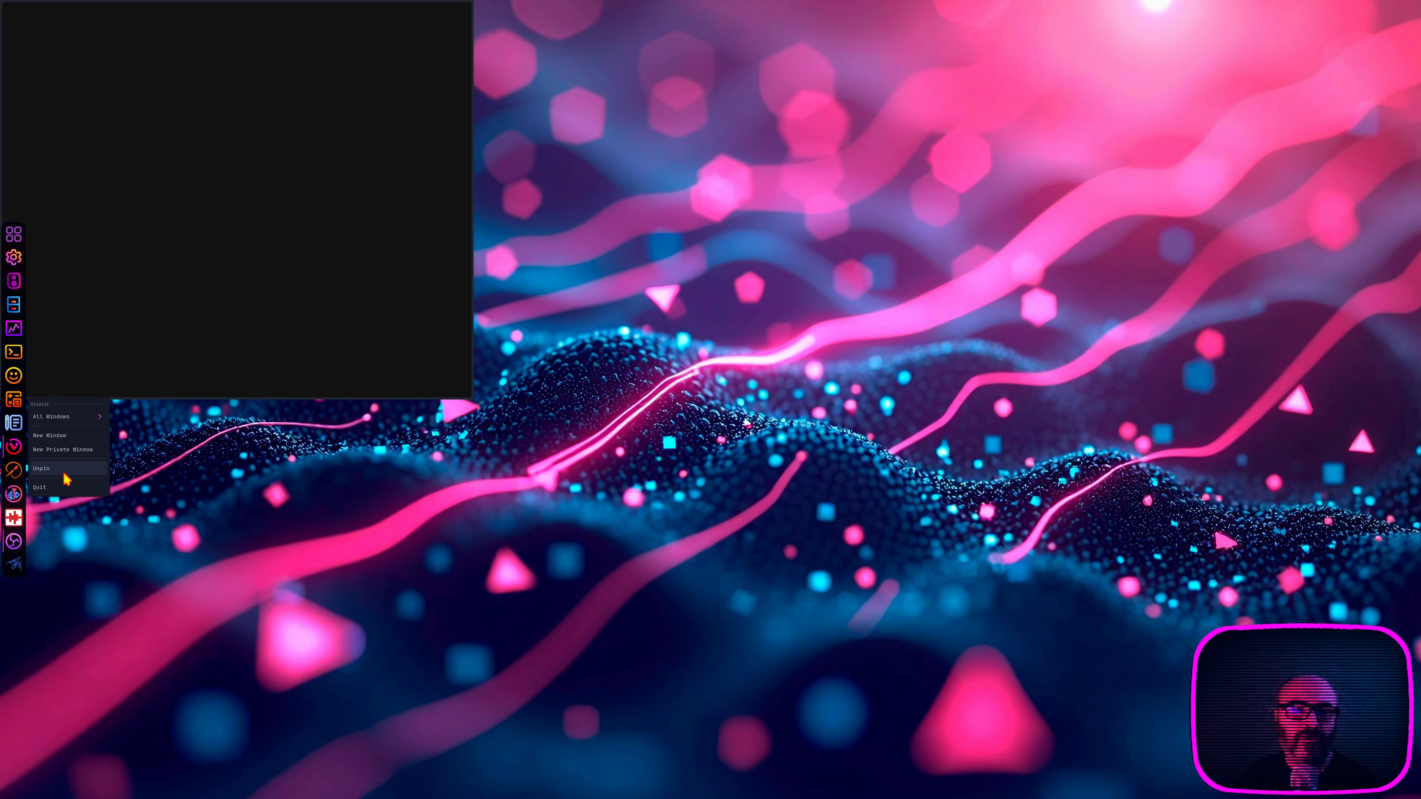
click(66, 486)
click(309, 215)
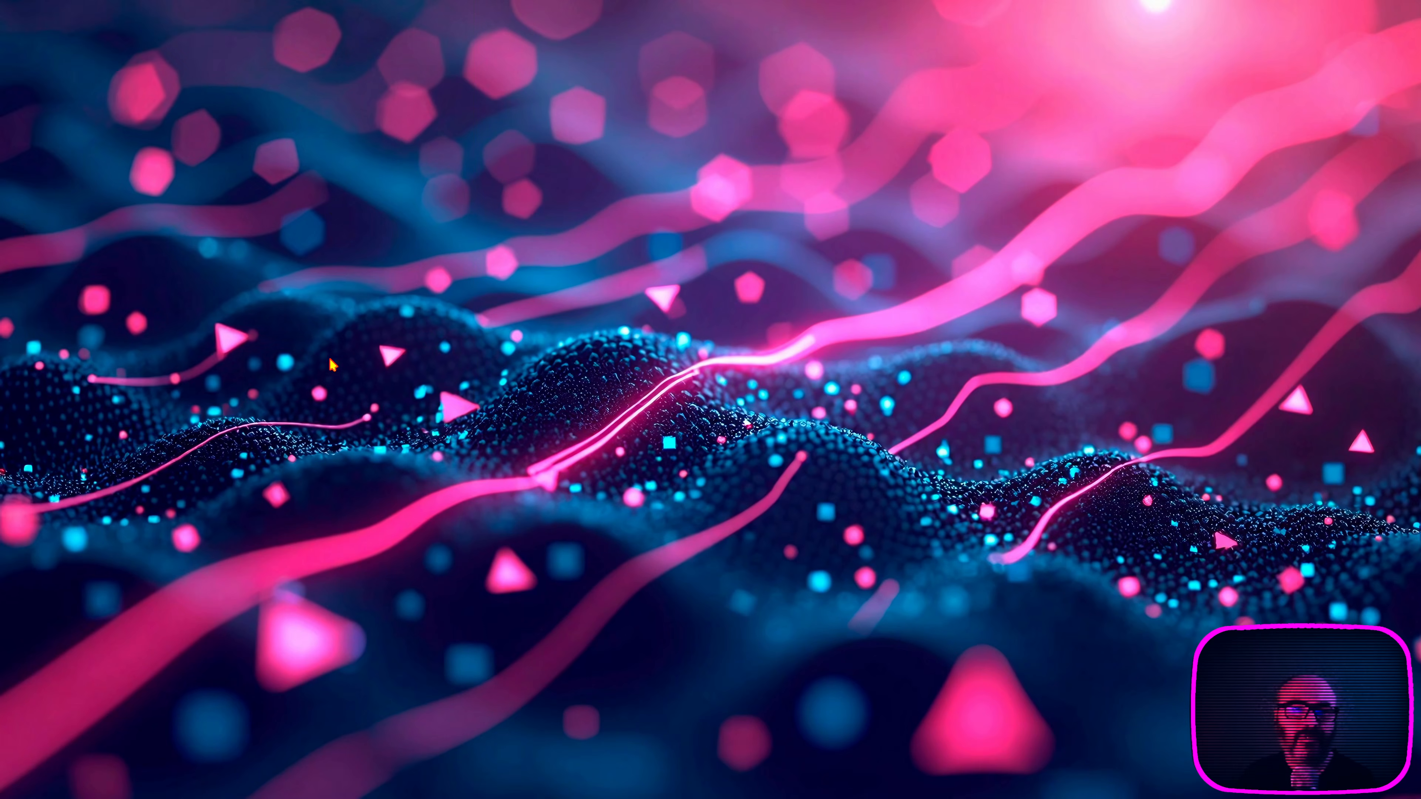
Step: Relaunch Vivaldi as a PaperWM-tiled window, show the YouTube Studio live streaming tab, and return to the Blank Page tab
mouse_move(5, 376)
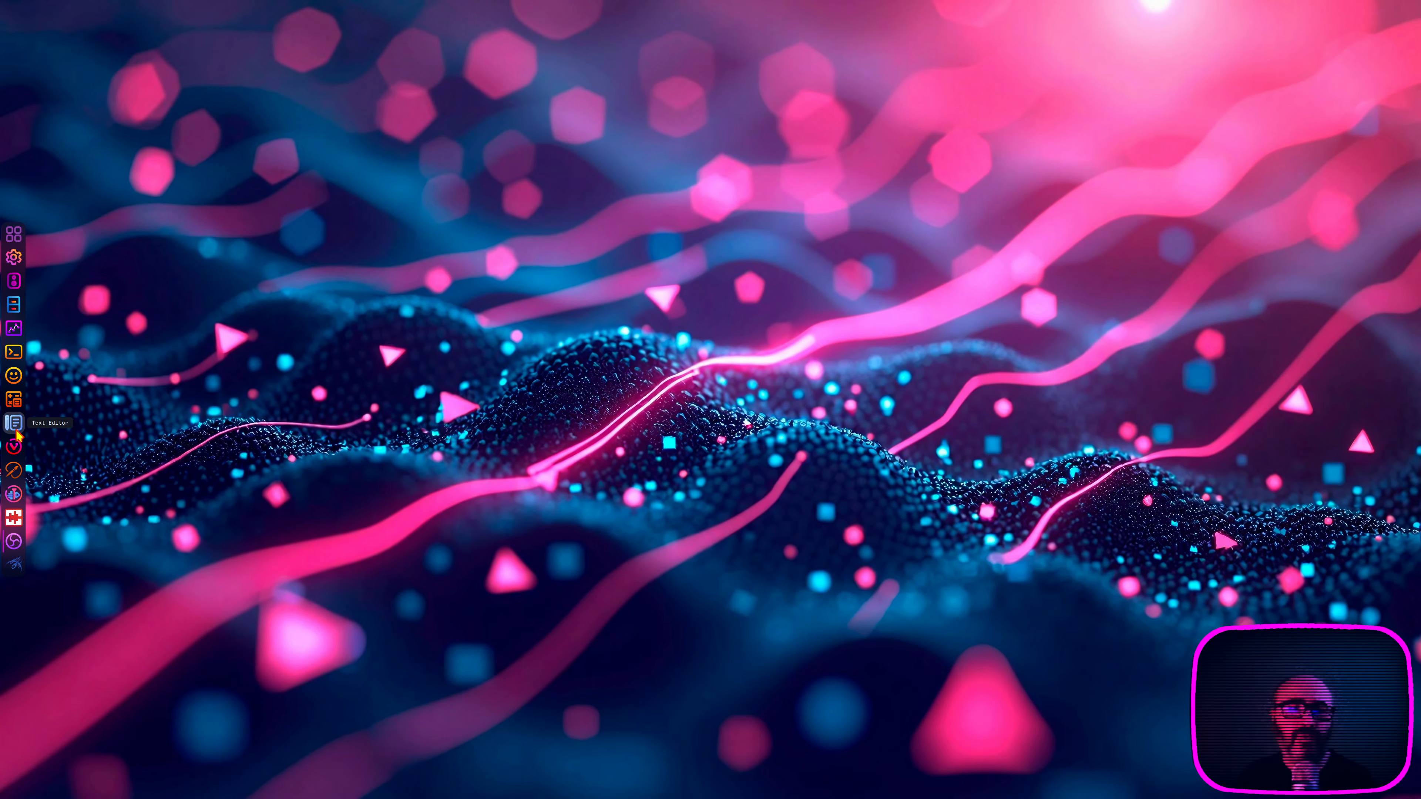
click(17, 447)
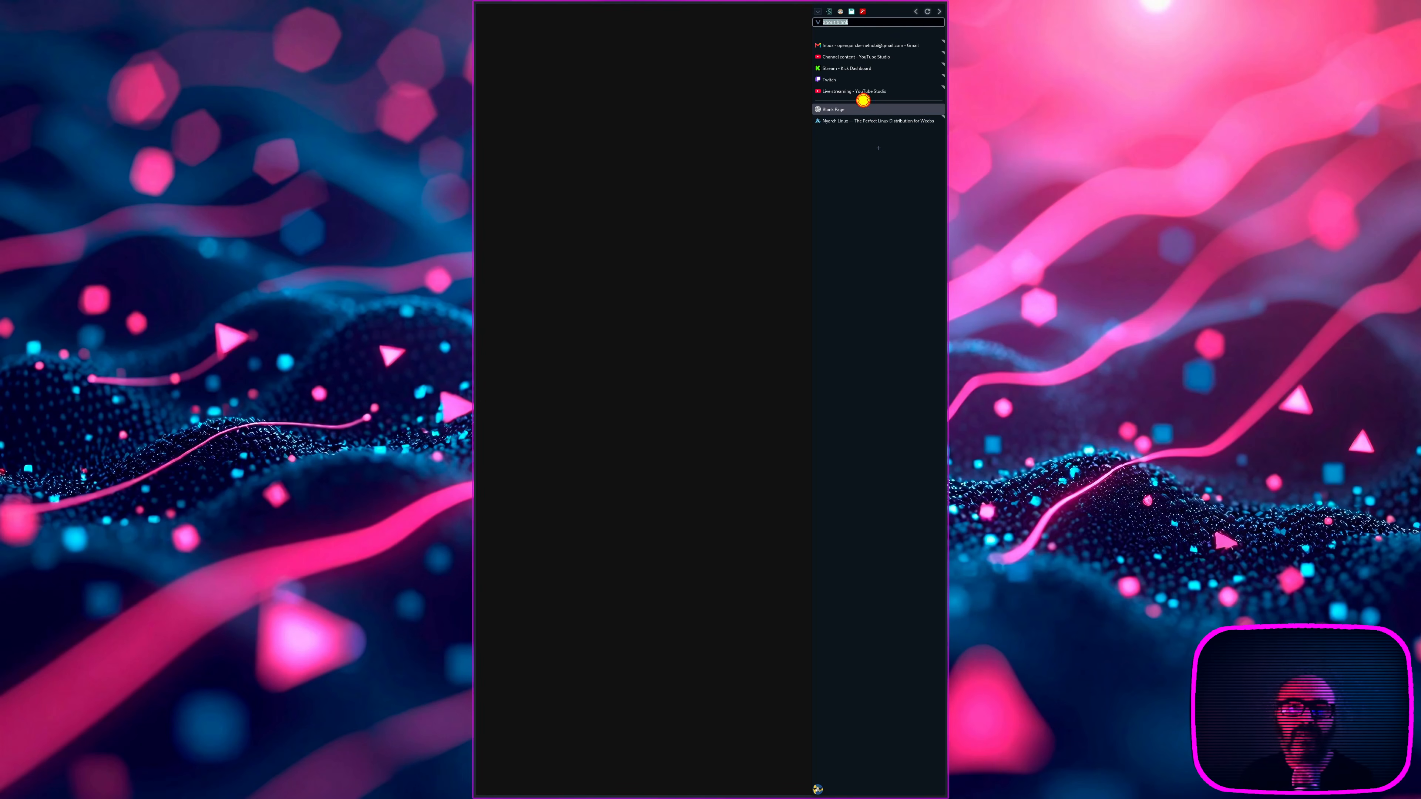
click(862, 92)
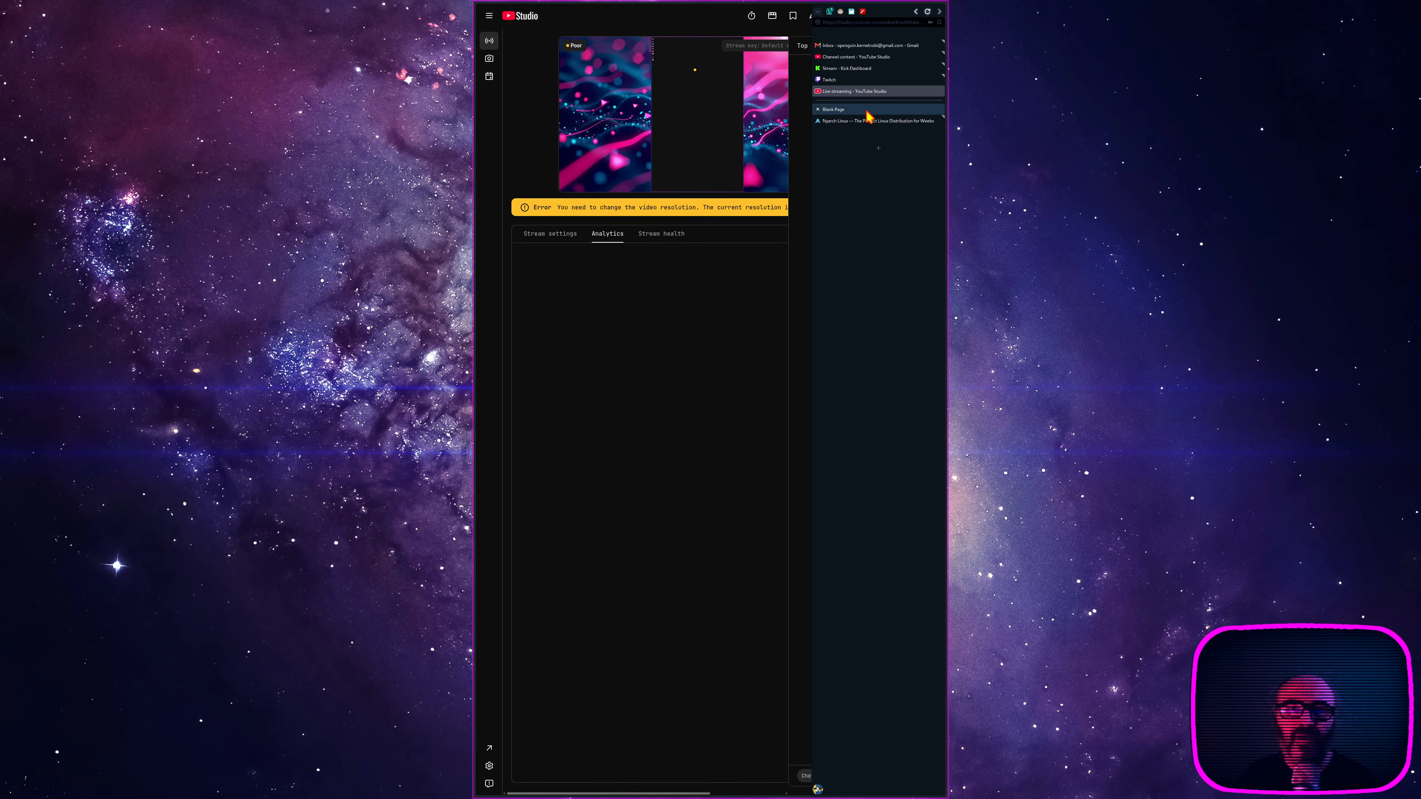
click(867, 111)
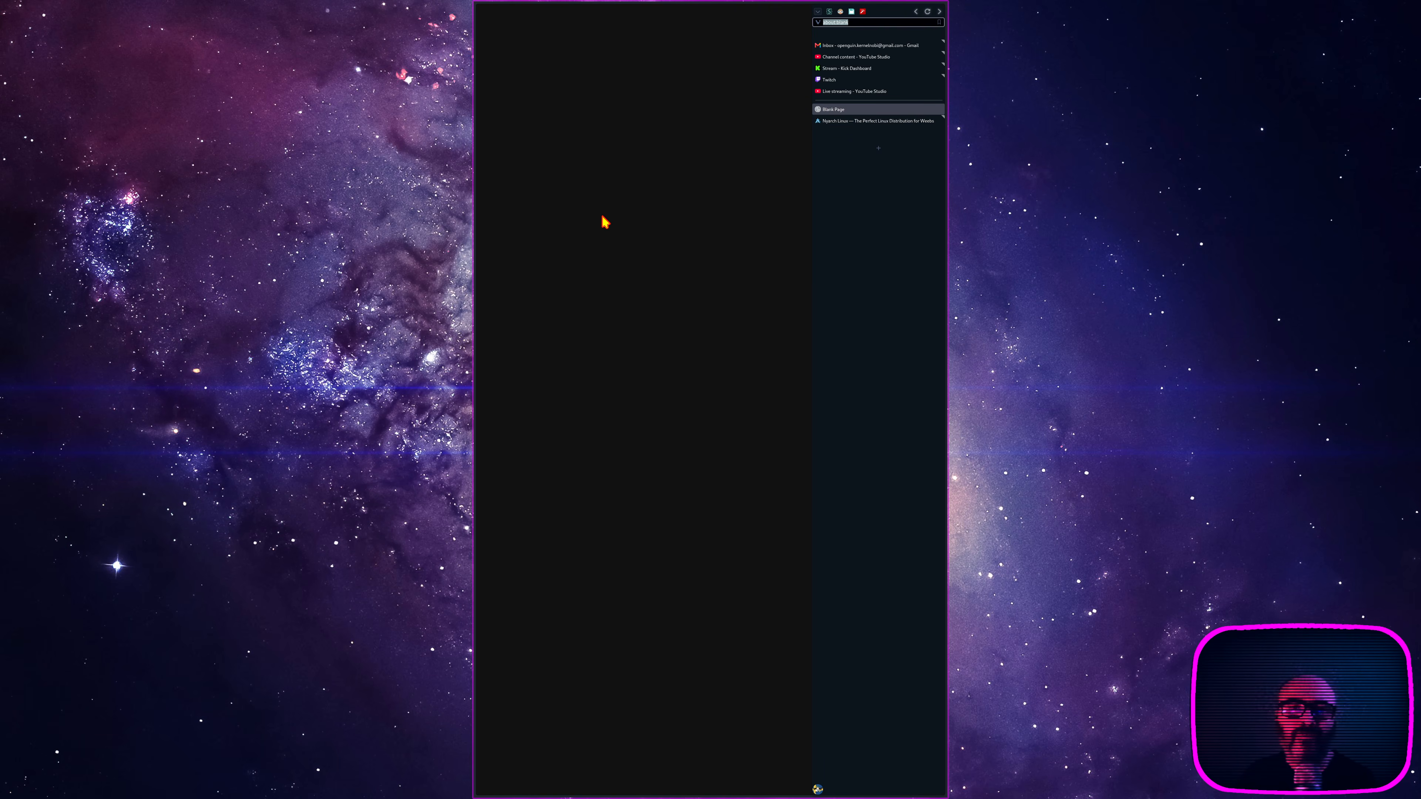
Step: Open Volume Control, Files, Resources, the kitty terminal and Characters as side-by-side PaperWM columns on the same workspace
mouse_move(3, 399)
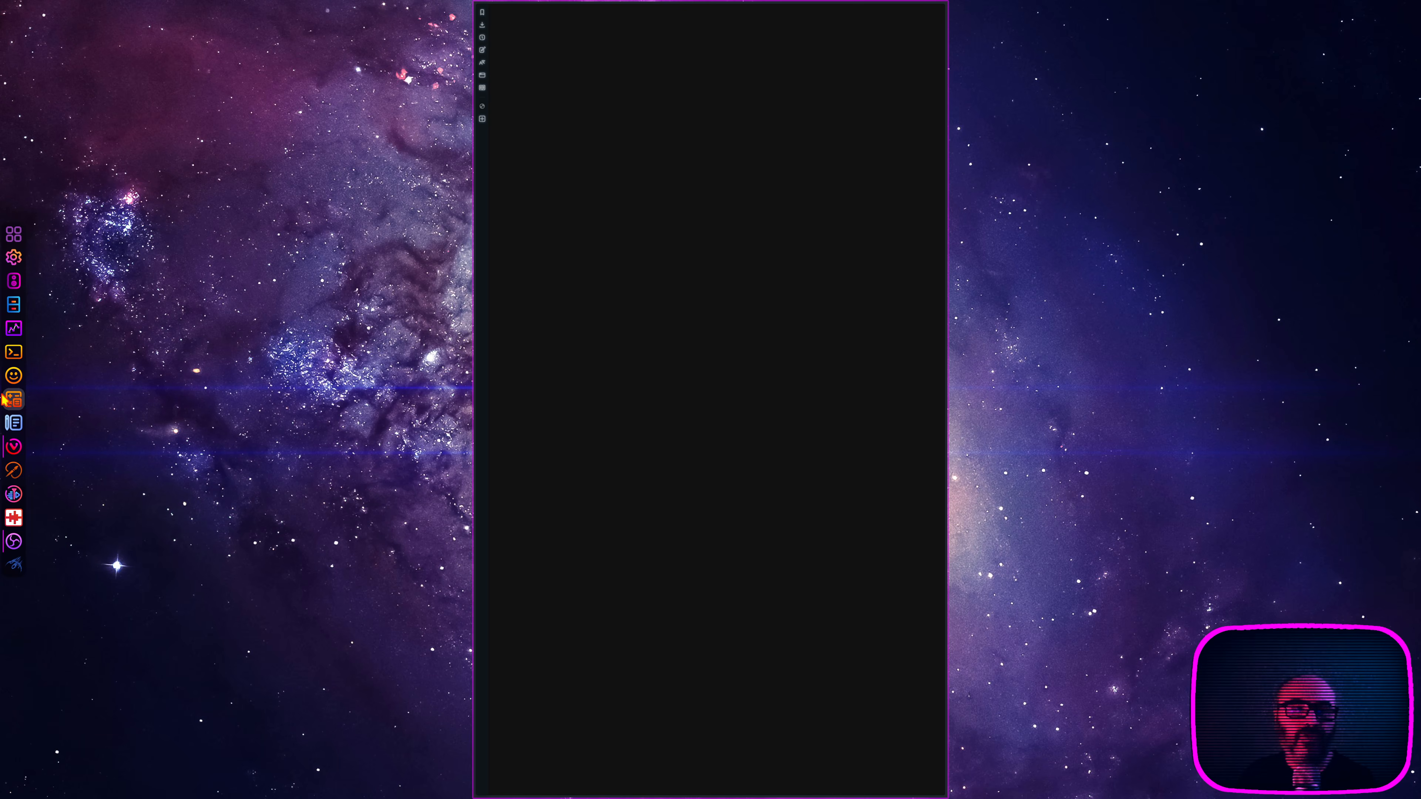
click(13, 283)
click(14, 305)
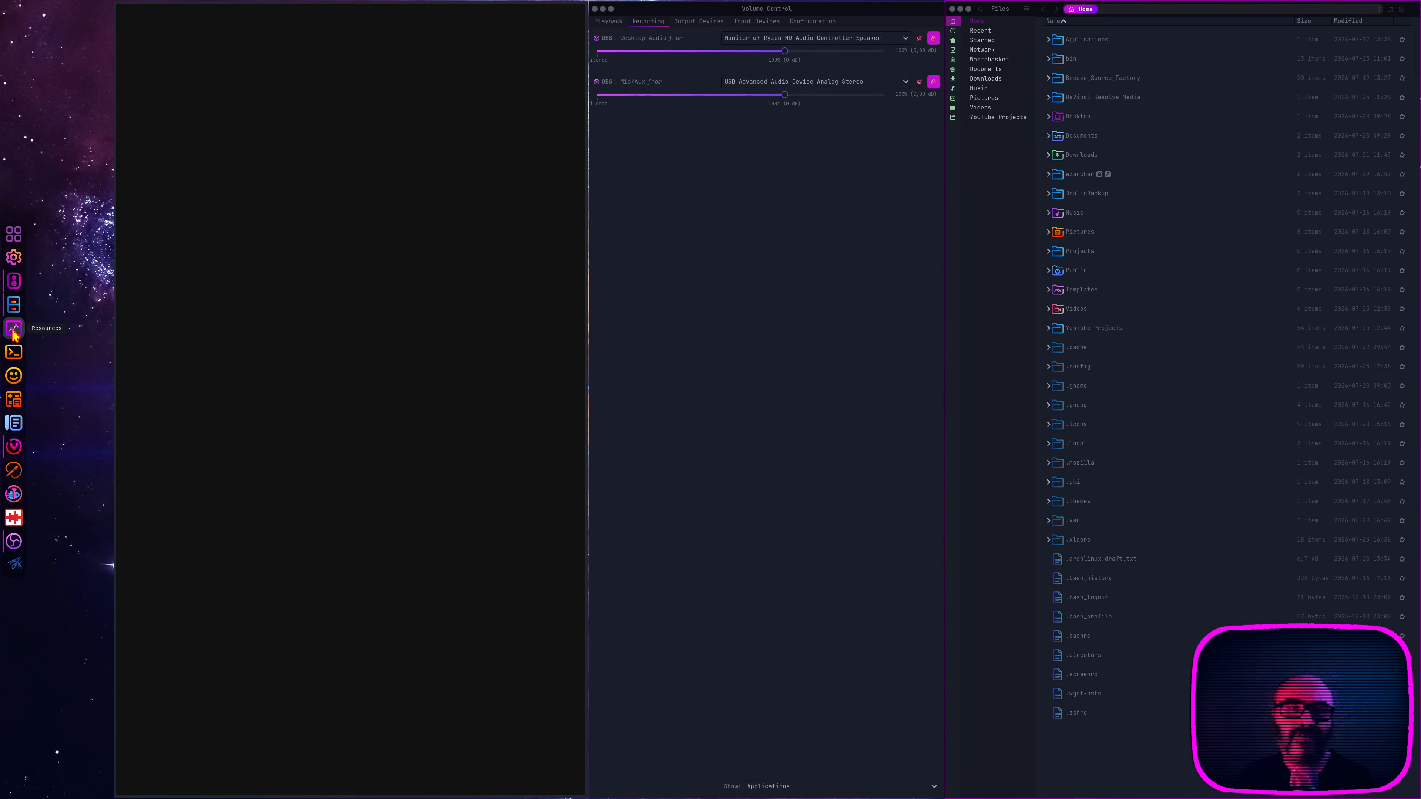
click(13, 328)
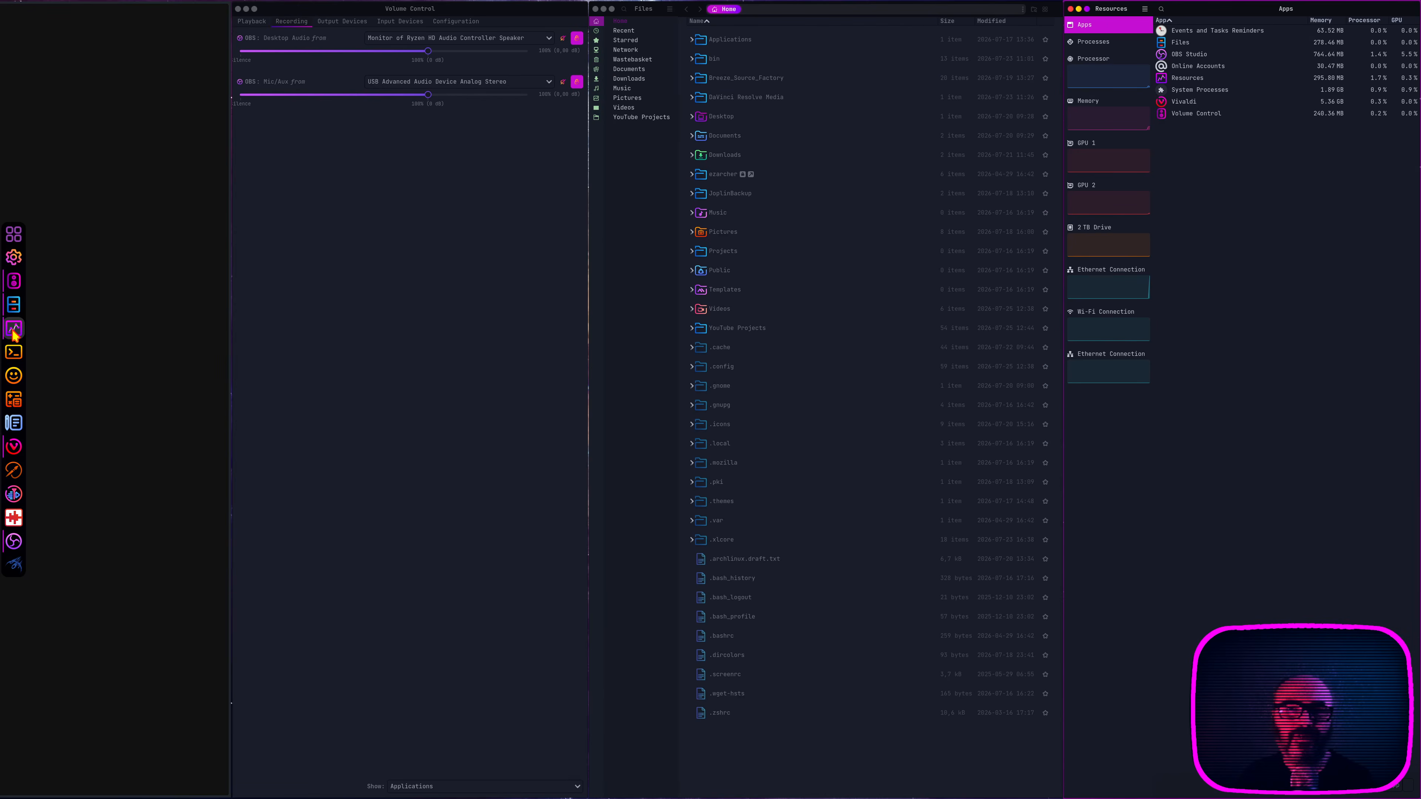
click(14, 352)
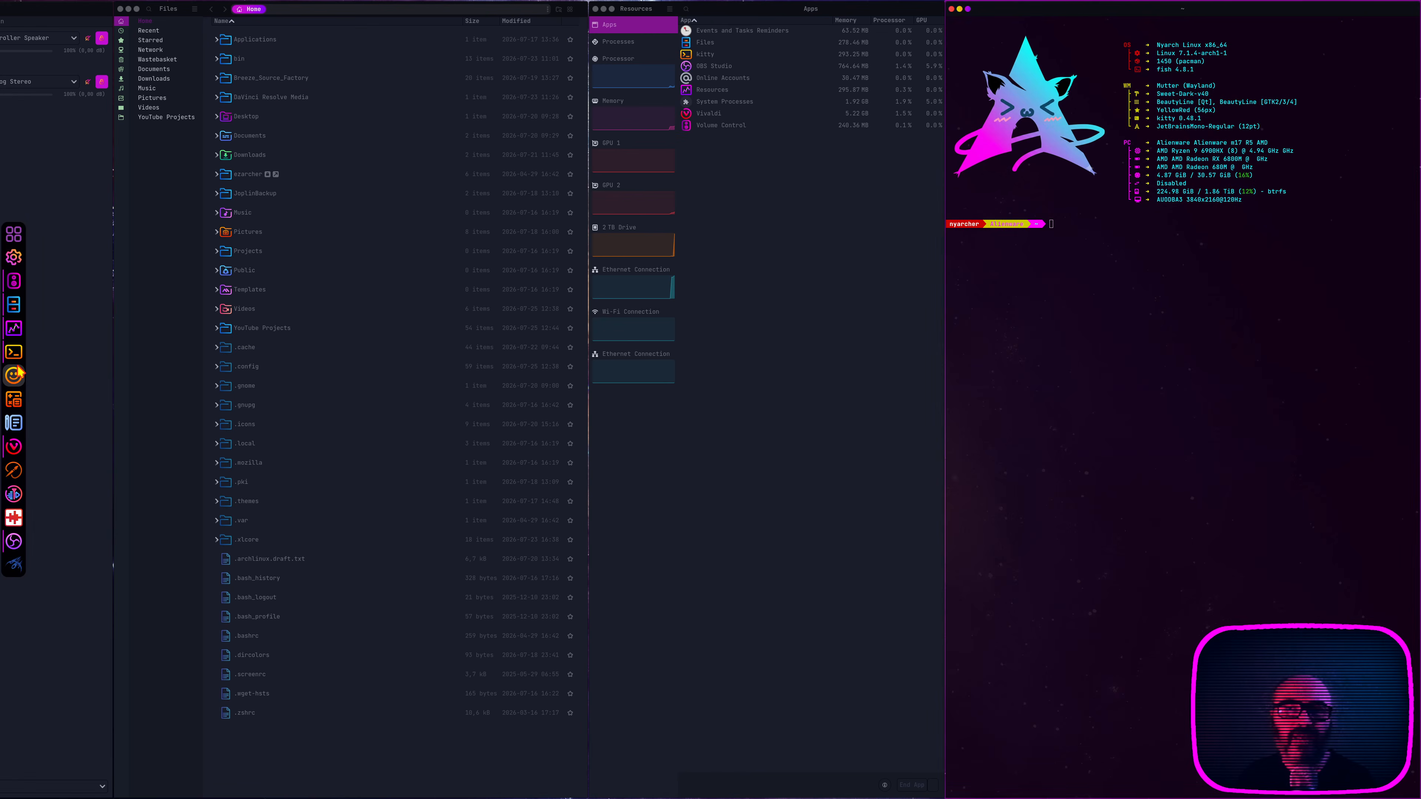
click(14, 376)
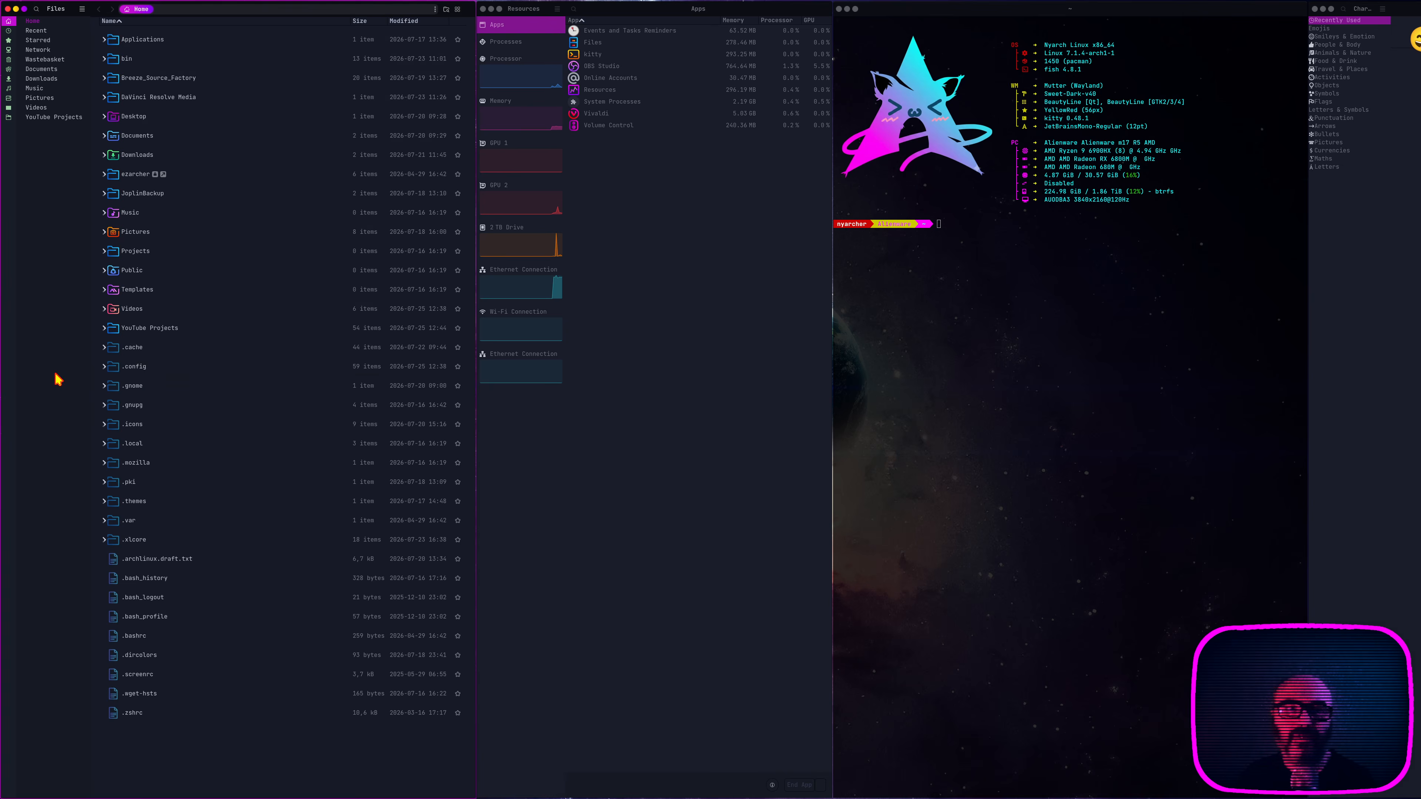
Step: Look along the PaperWM columns of the first workspace, from Files and Resources through kitty to the Characters window at the end
mouse_move(14, 10)
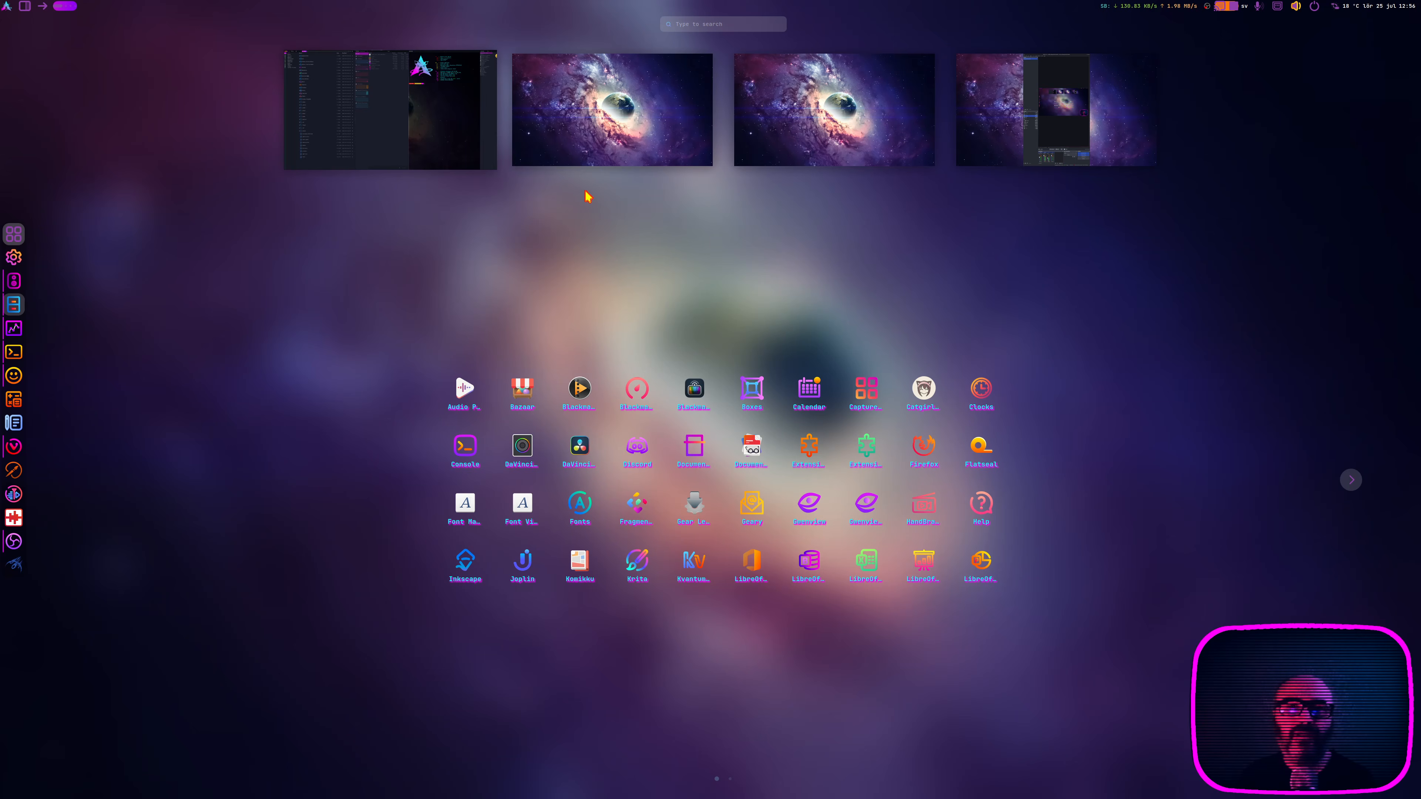
click(338, 119)
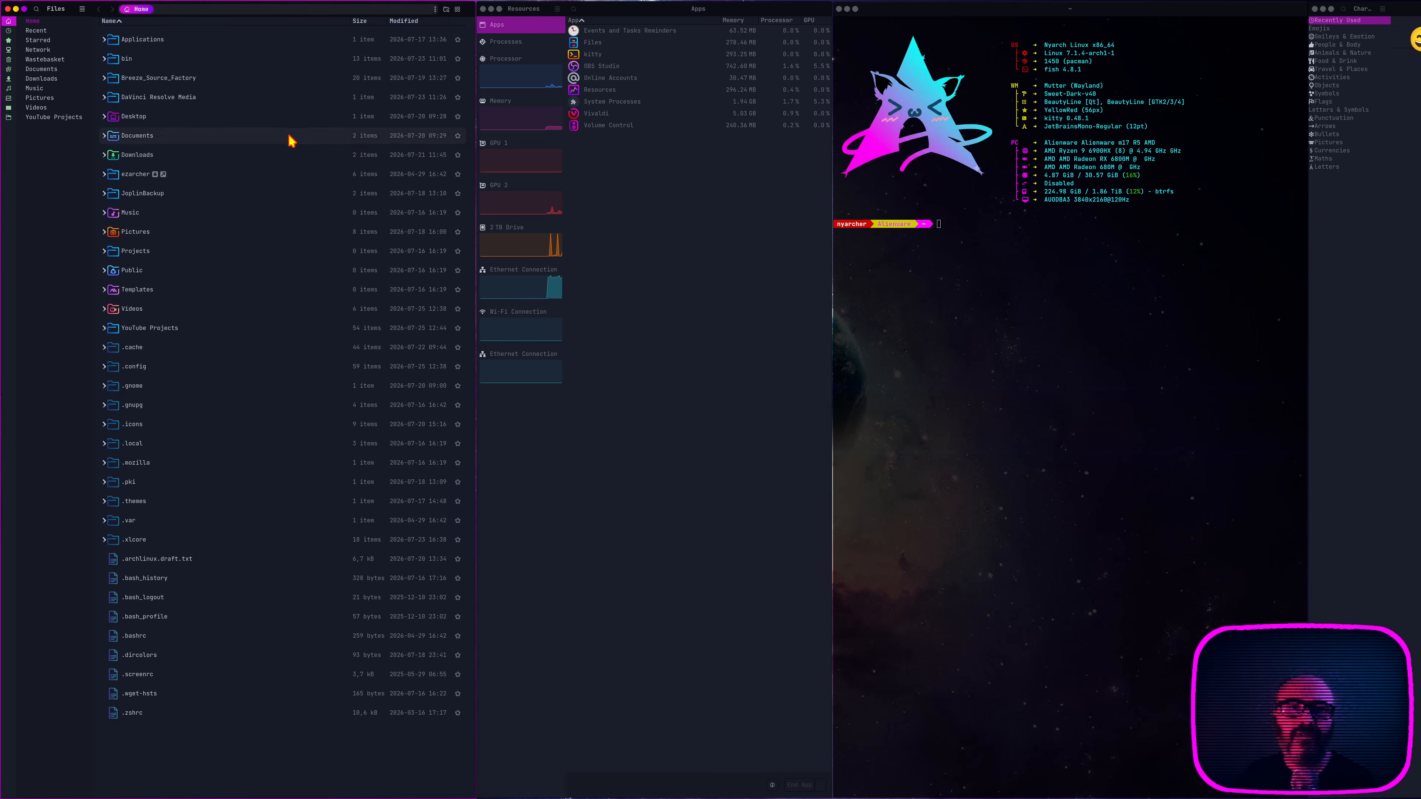
mouse_move(3, 3)
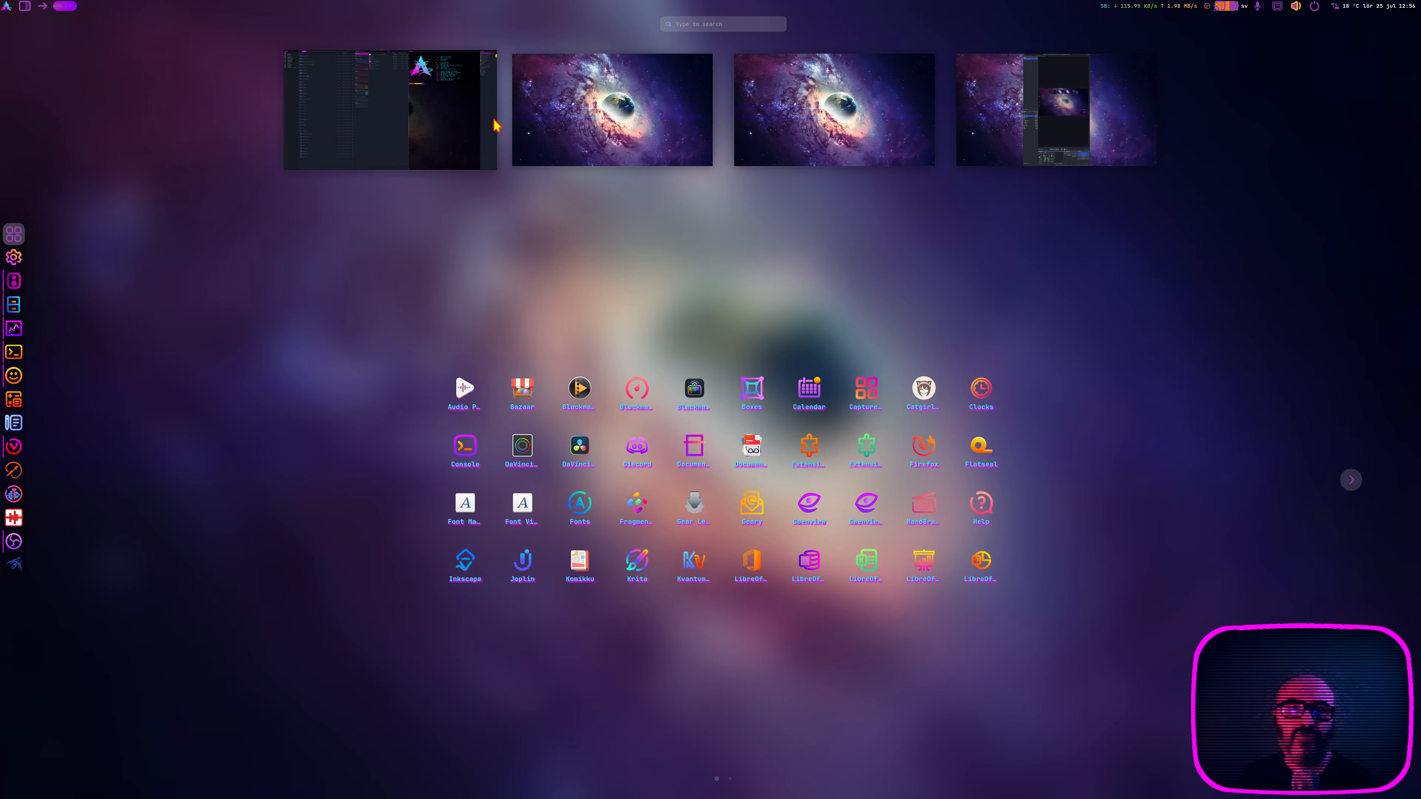
click(492, 125)
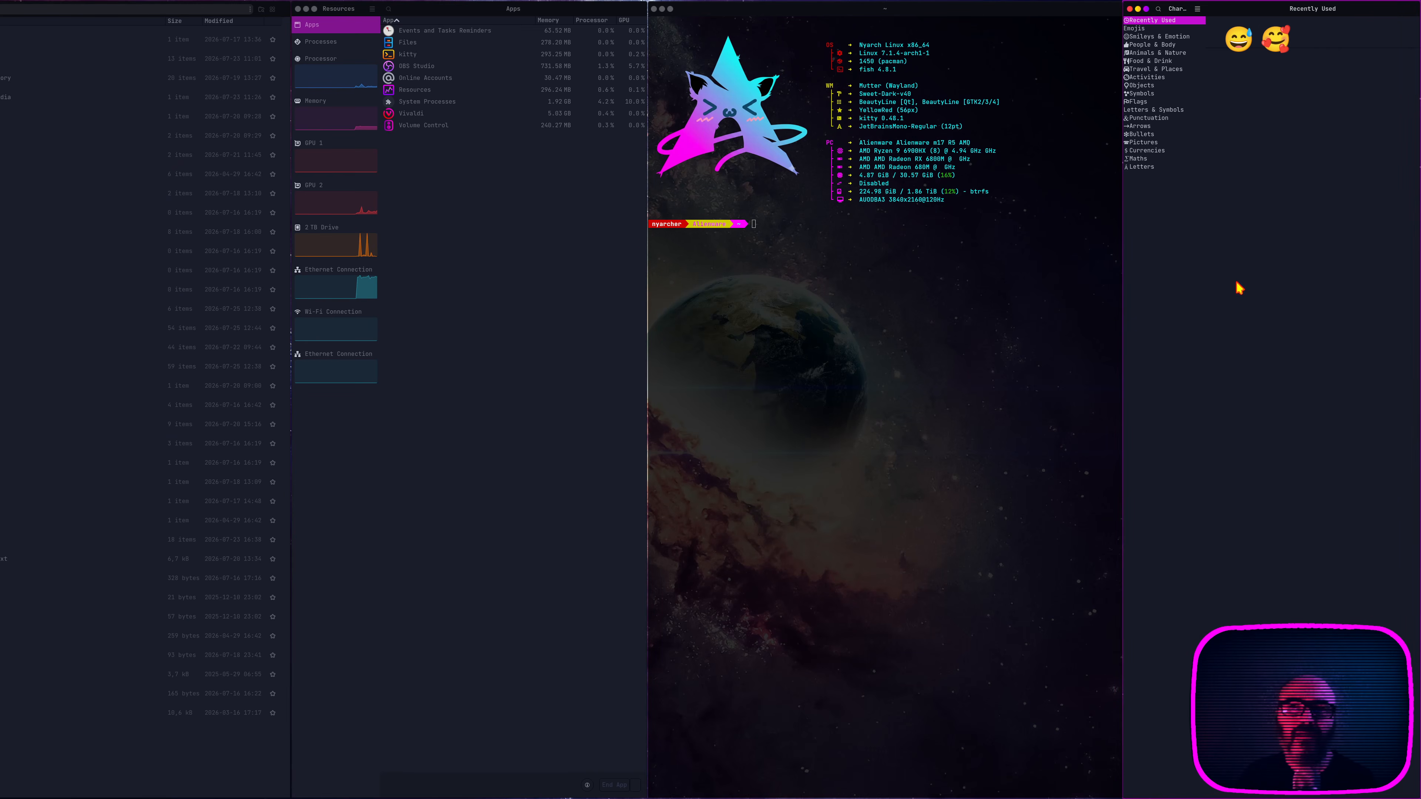
scroll(1333, 201, right, 5)
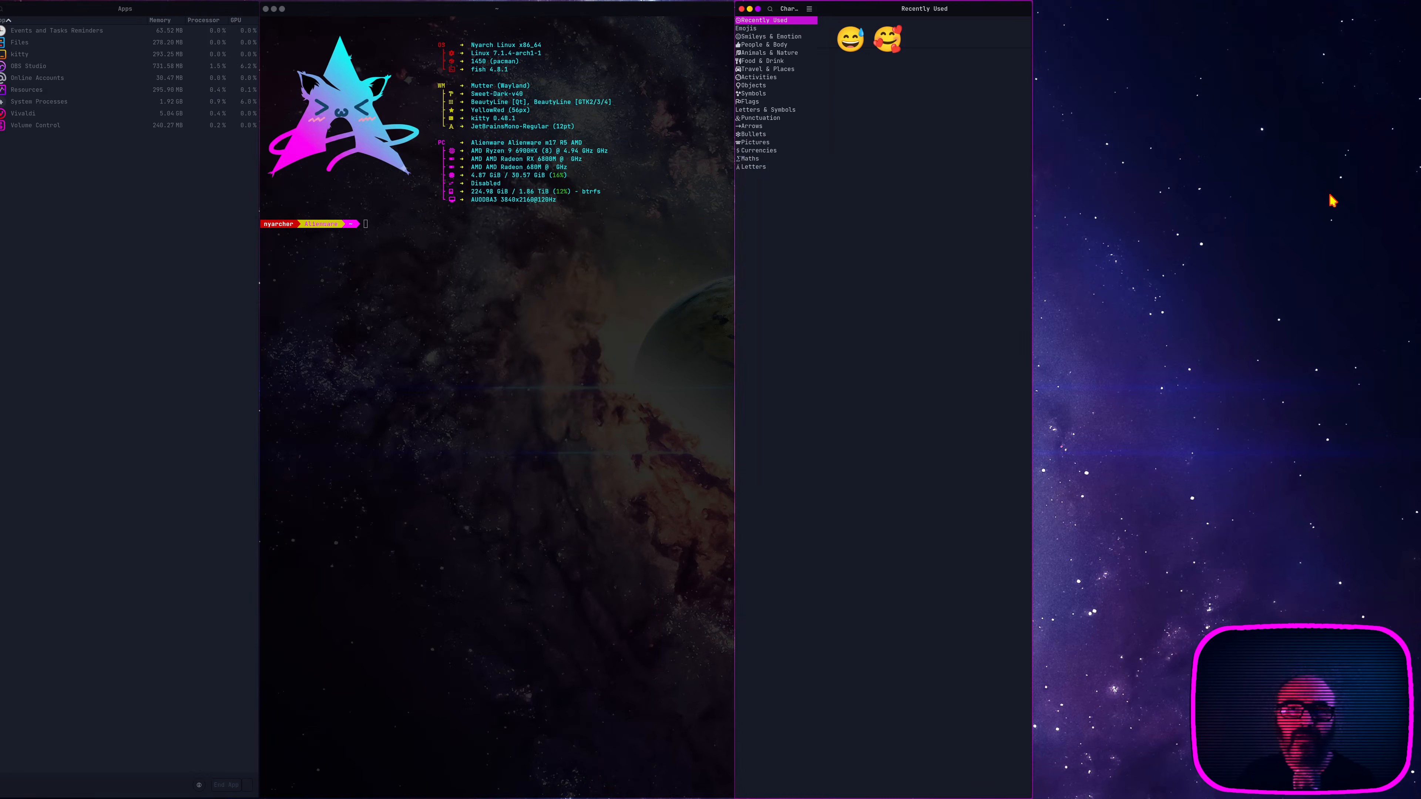
scroll(1333, 201, right, 5)
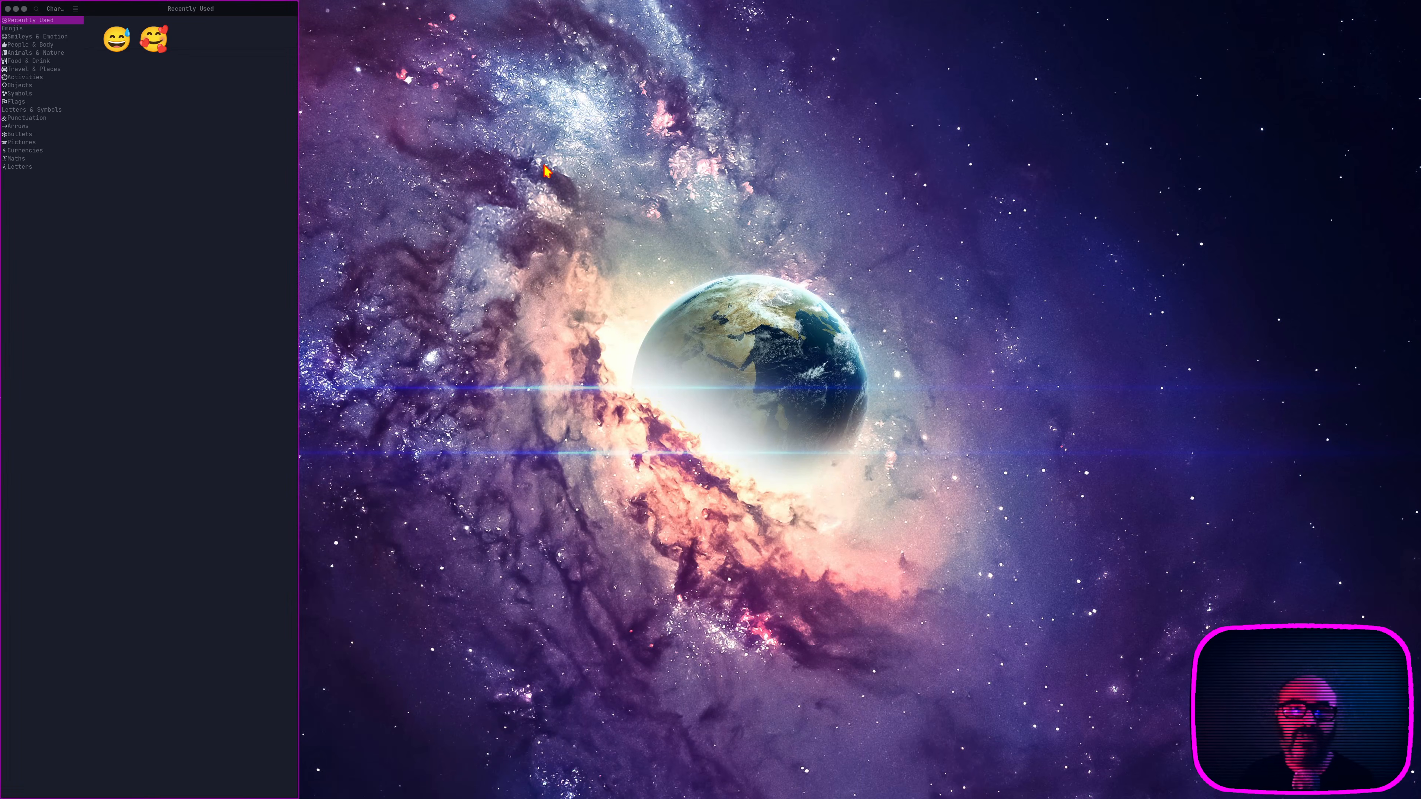
Step: Launch Calculator and Text Editor as PaperWM columns on the empty second workspace and close the 0208.txt document
key(super)
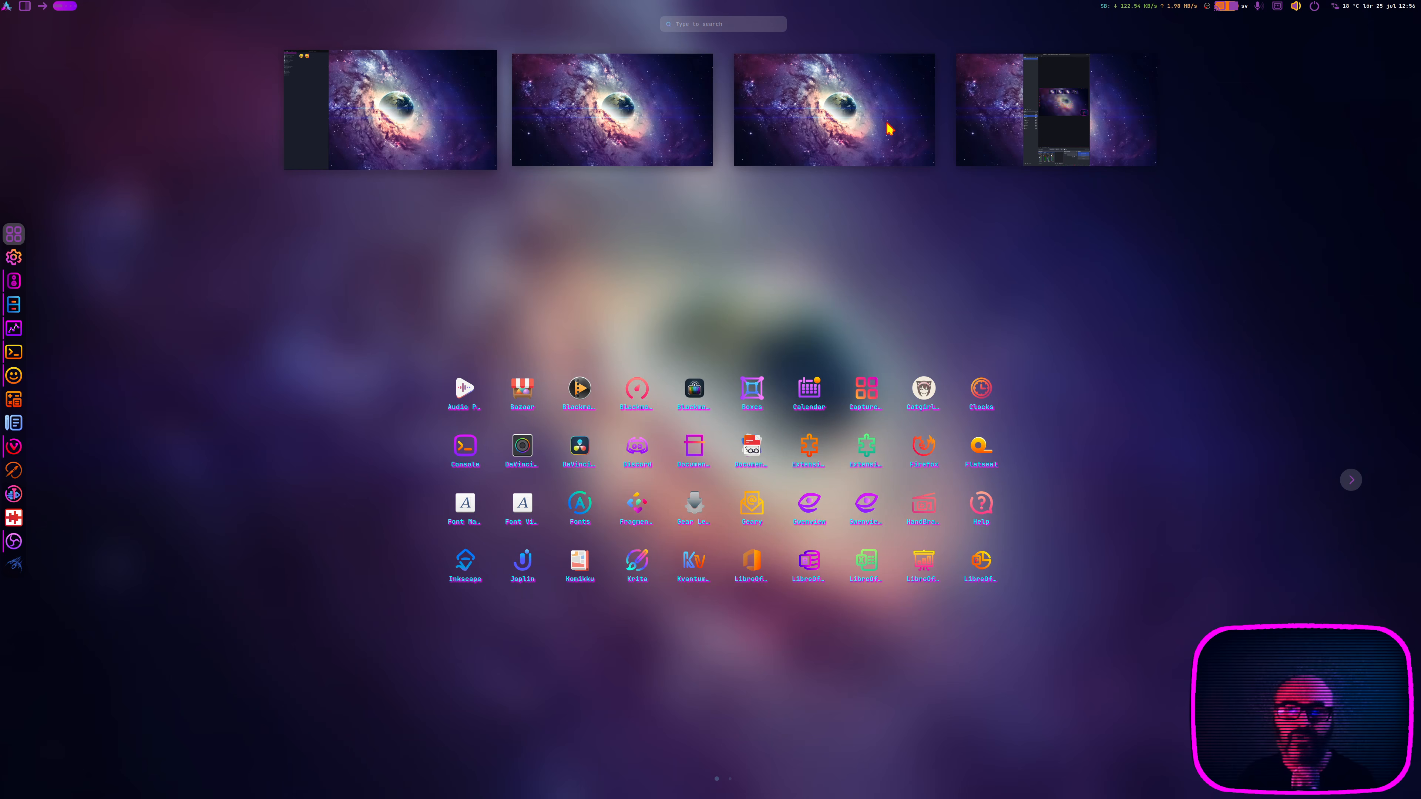
click(596, 118)
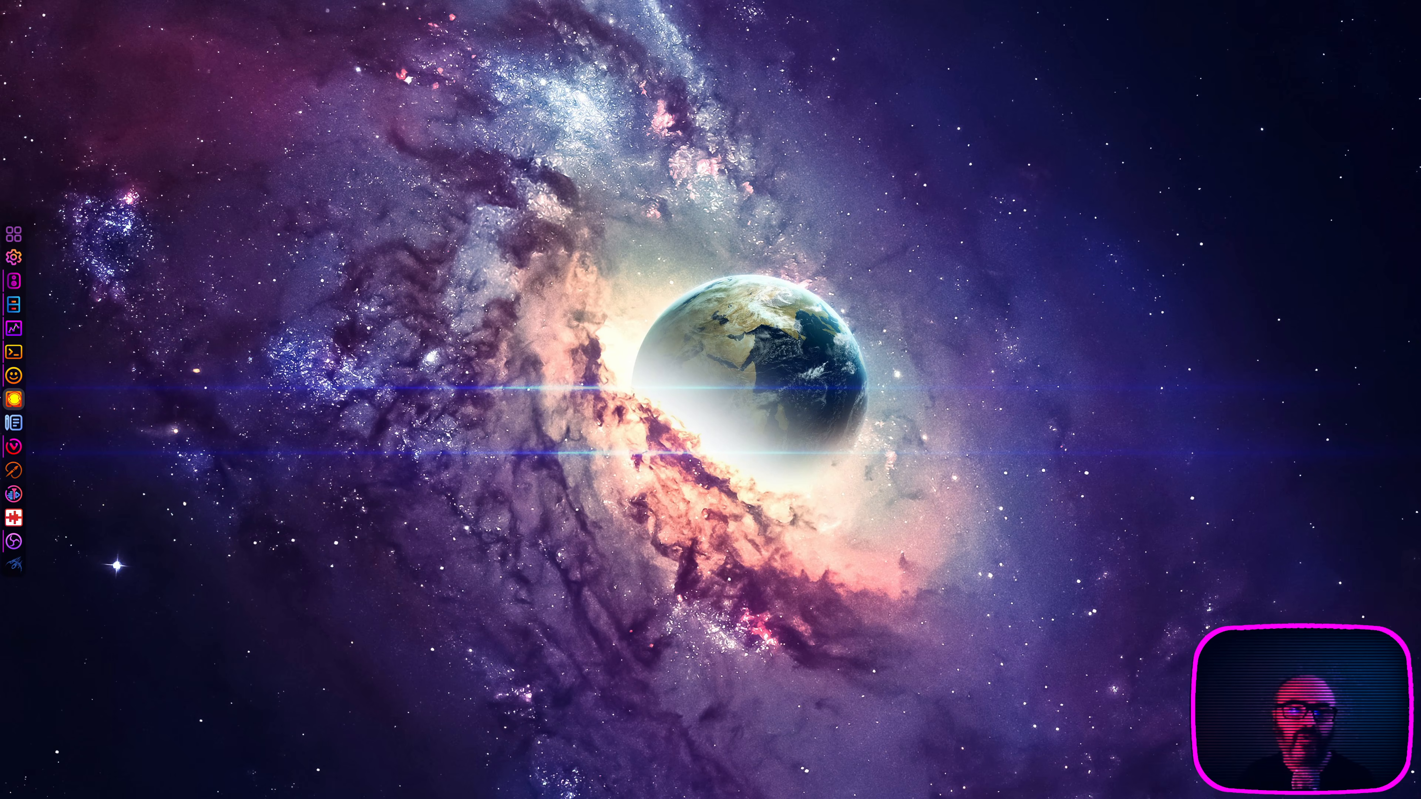
click(13, 399)
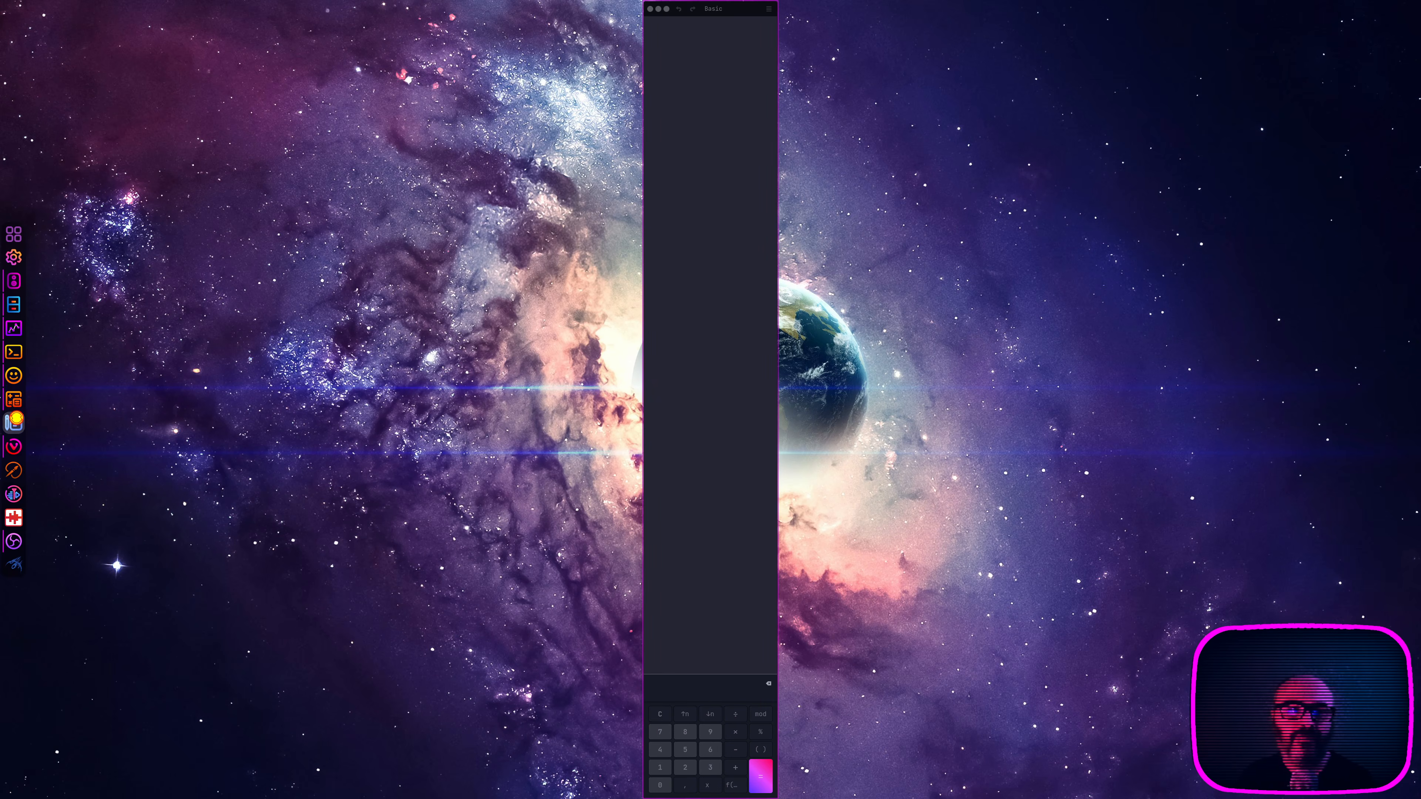
click(14, 421)
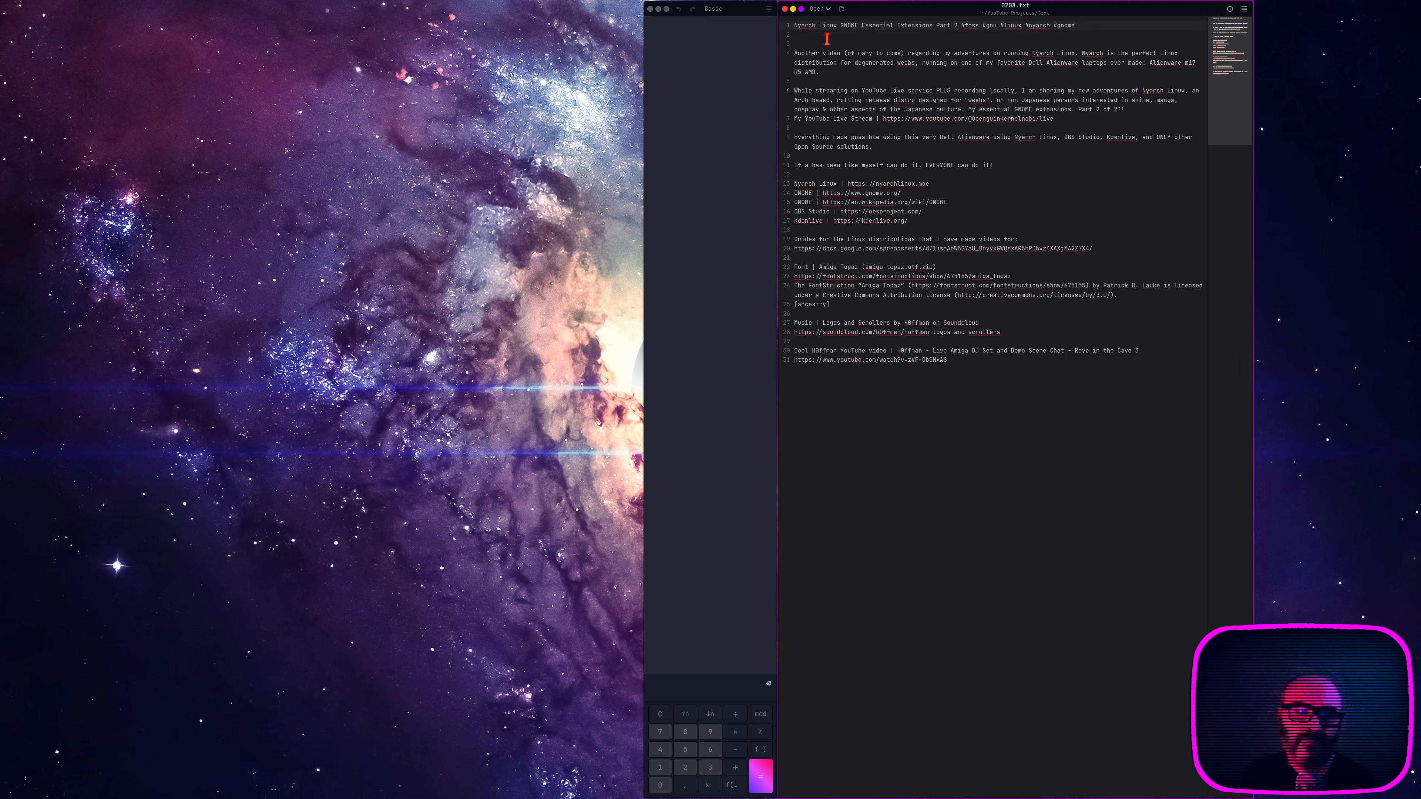
key(ctrl+w)
click(670, 233)
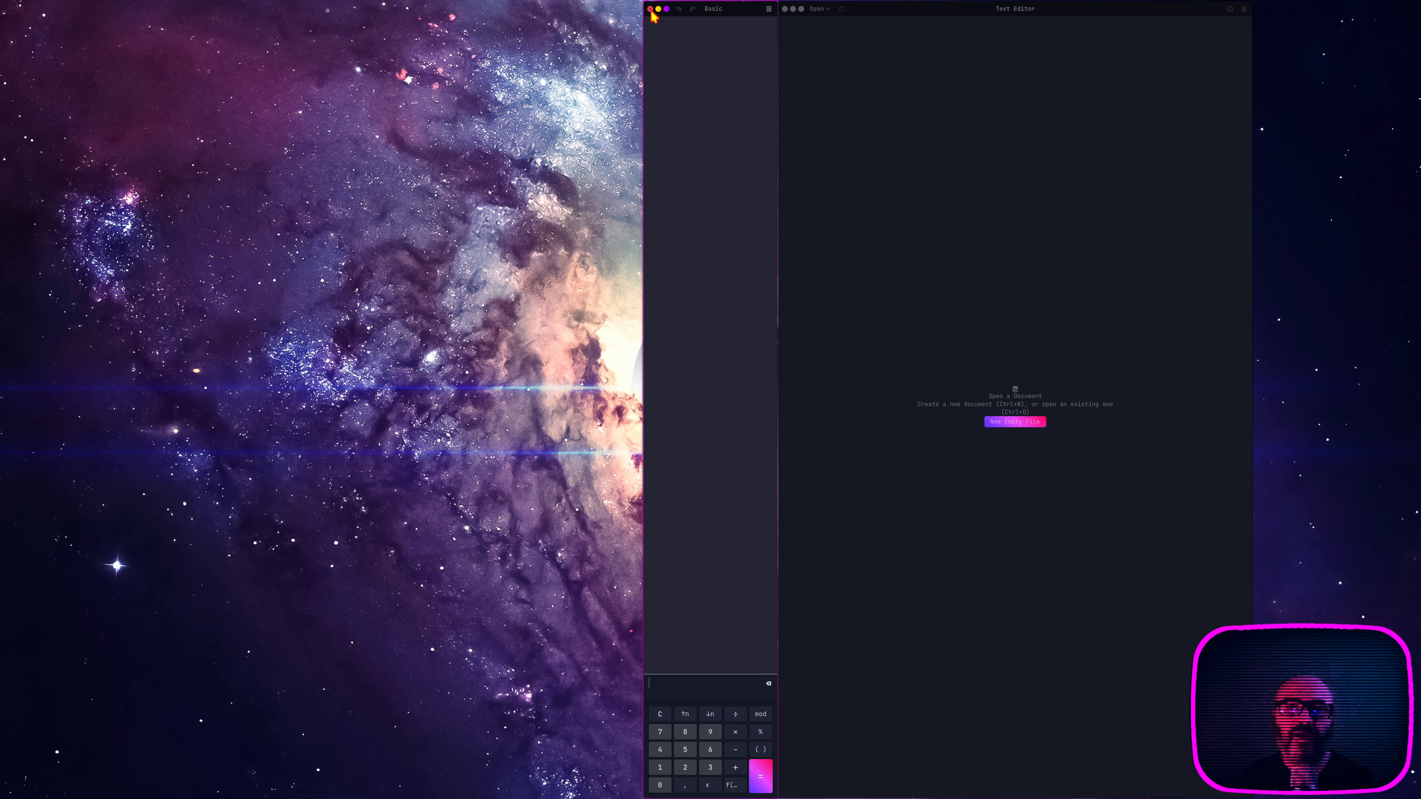
Step: Launch GNU Image Manipulation Program and Kdenlive as further columns on the second workspace and move back and forth along the tiled windows
mouse_move(2, 358)
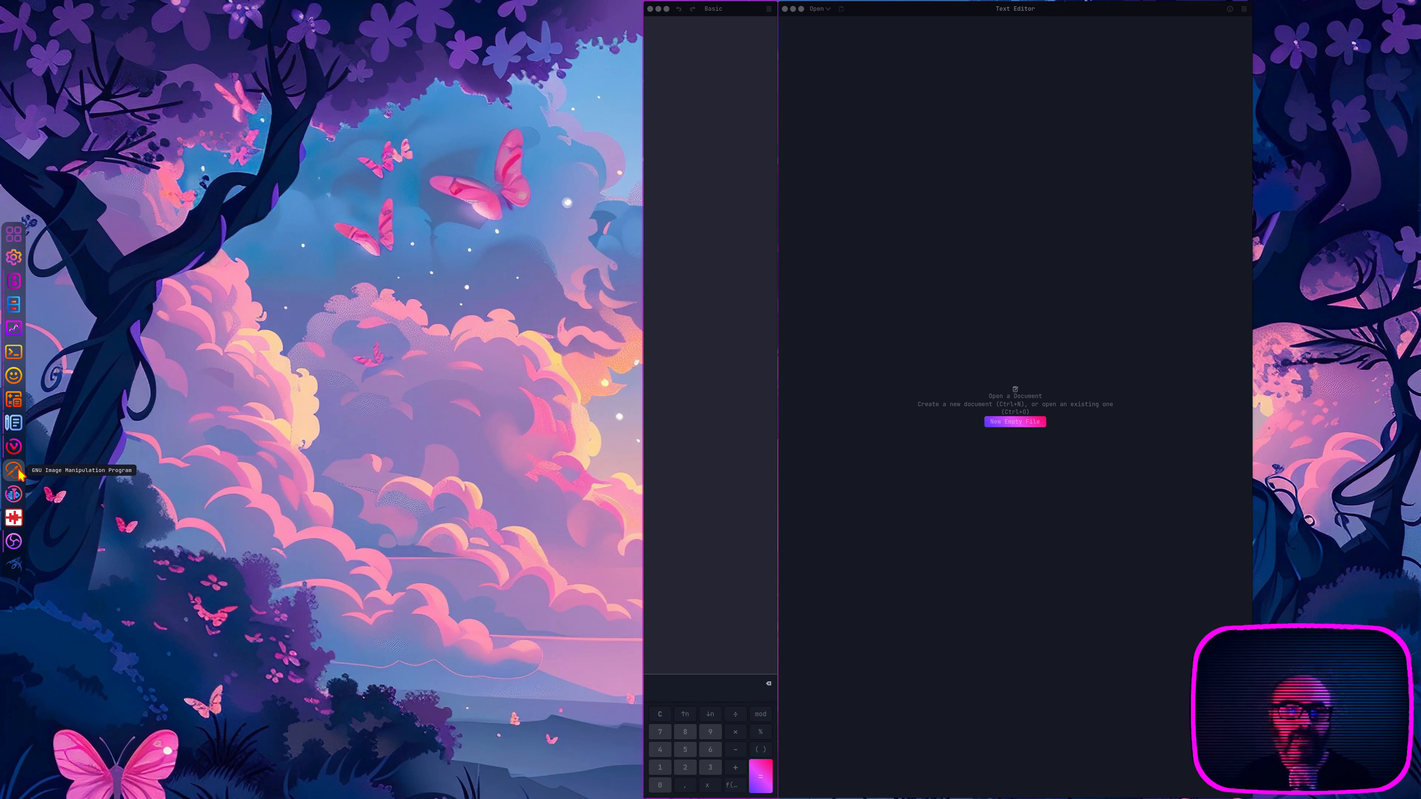
click(15, 471)
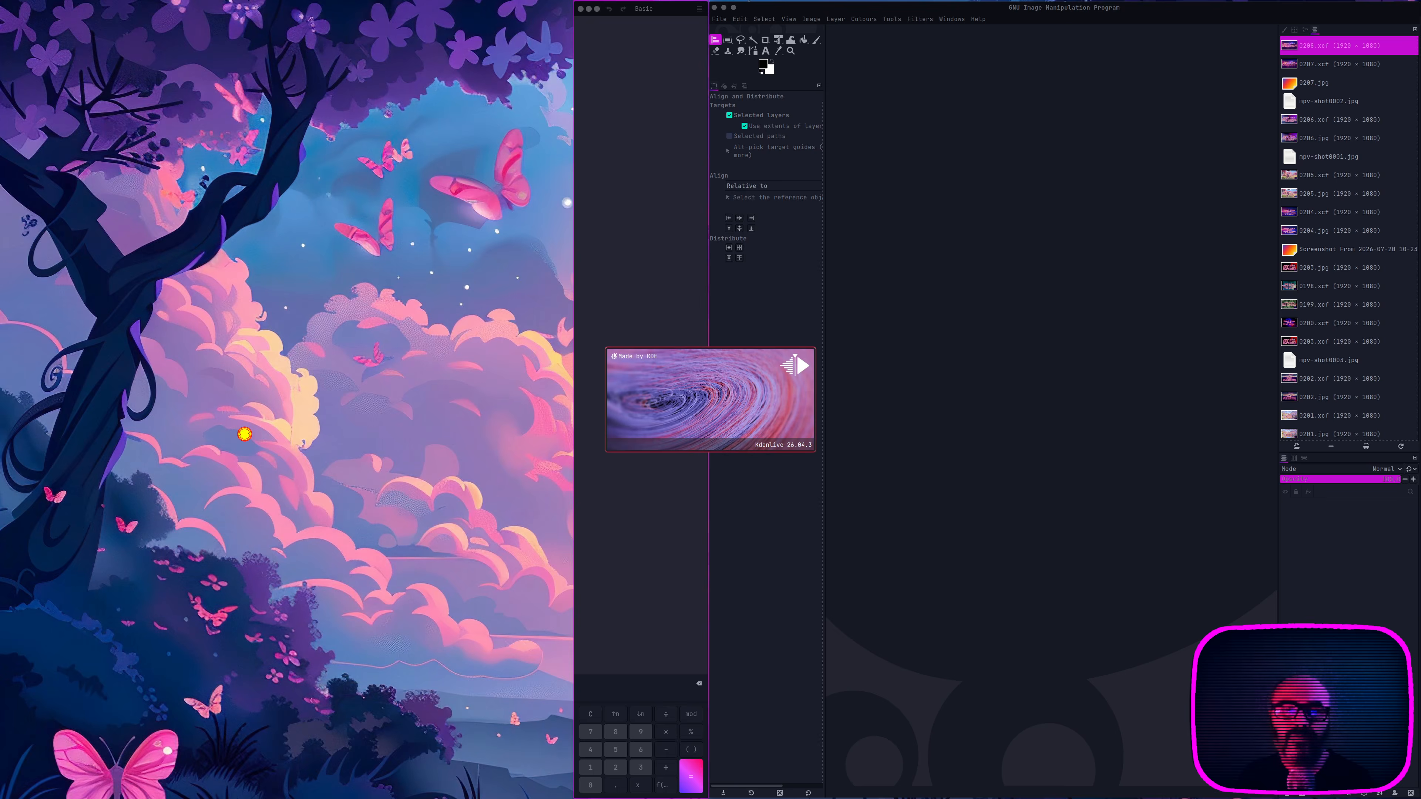
scroll(741, 383, right, 10)
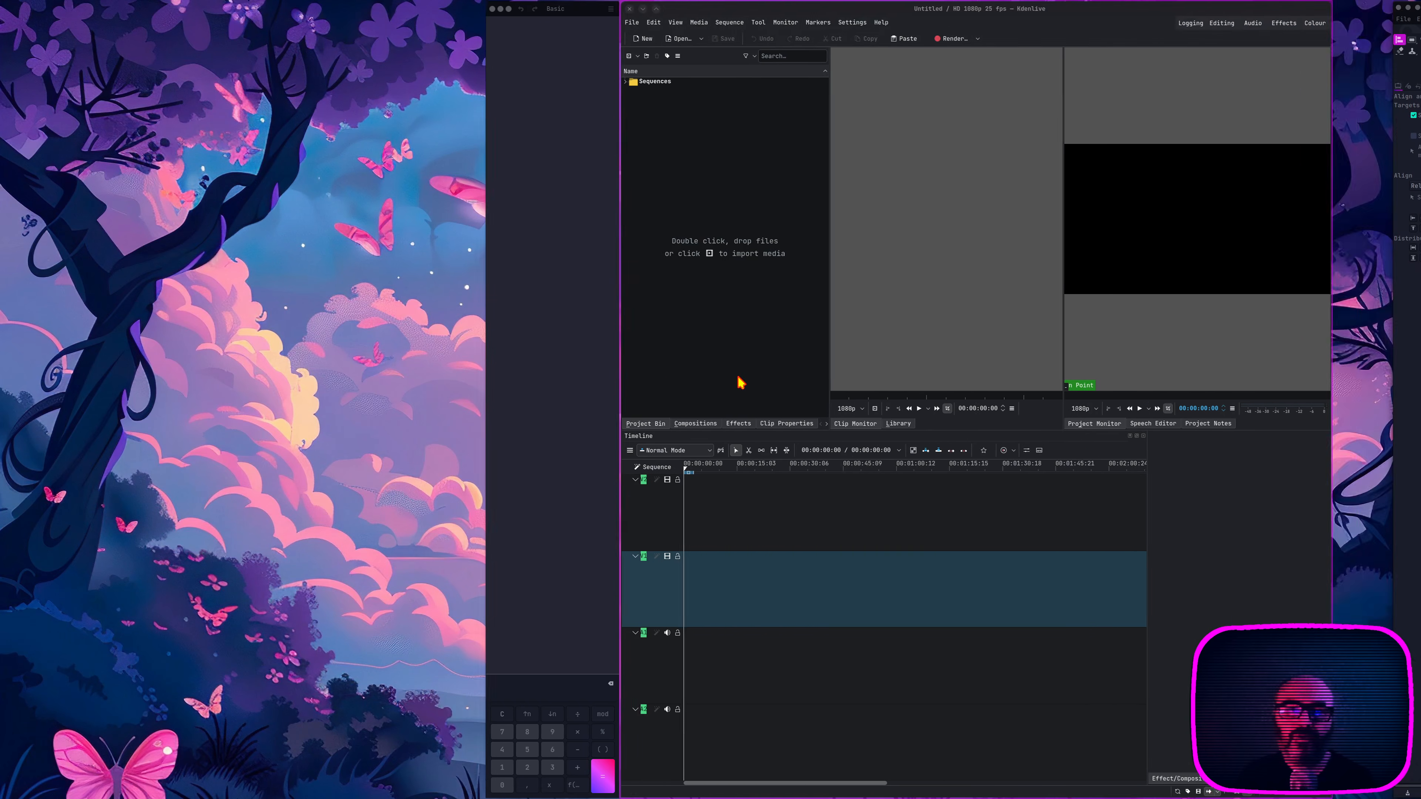
scroll(741, 383, right, 5)
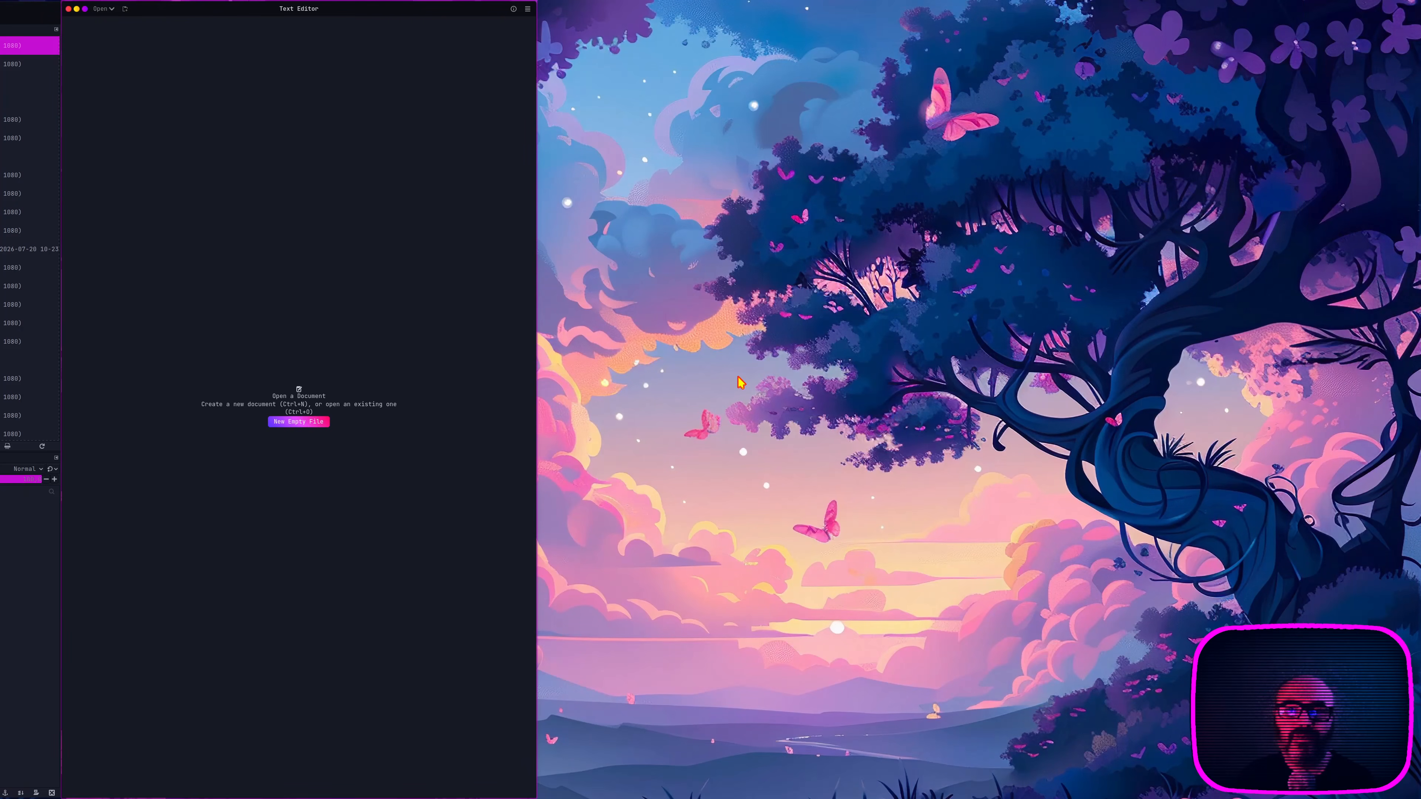
scroll(741, 383, left, 15)
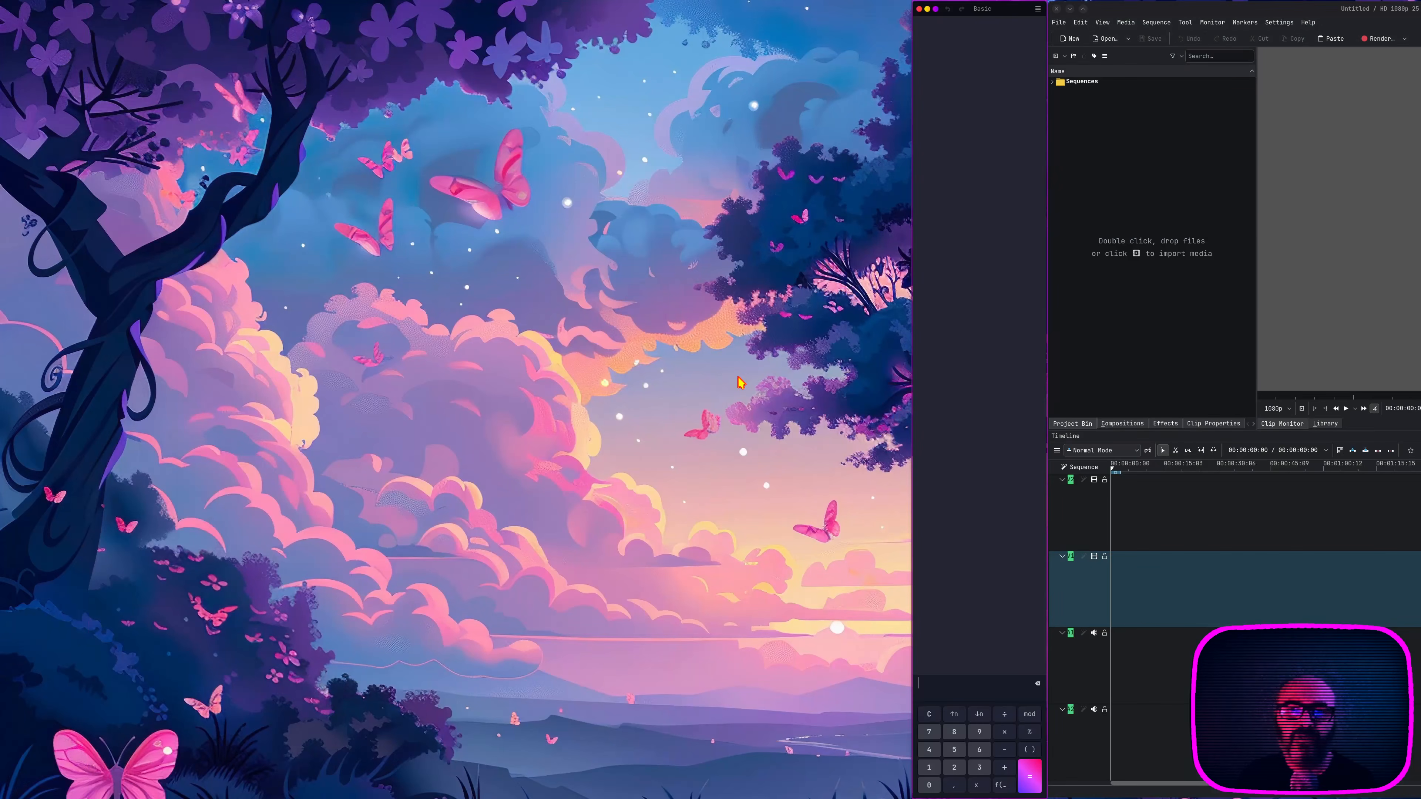
scroll(741, 383, right, 15)
scroll(740, 383, left, 5)
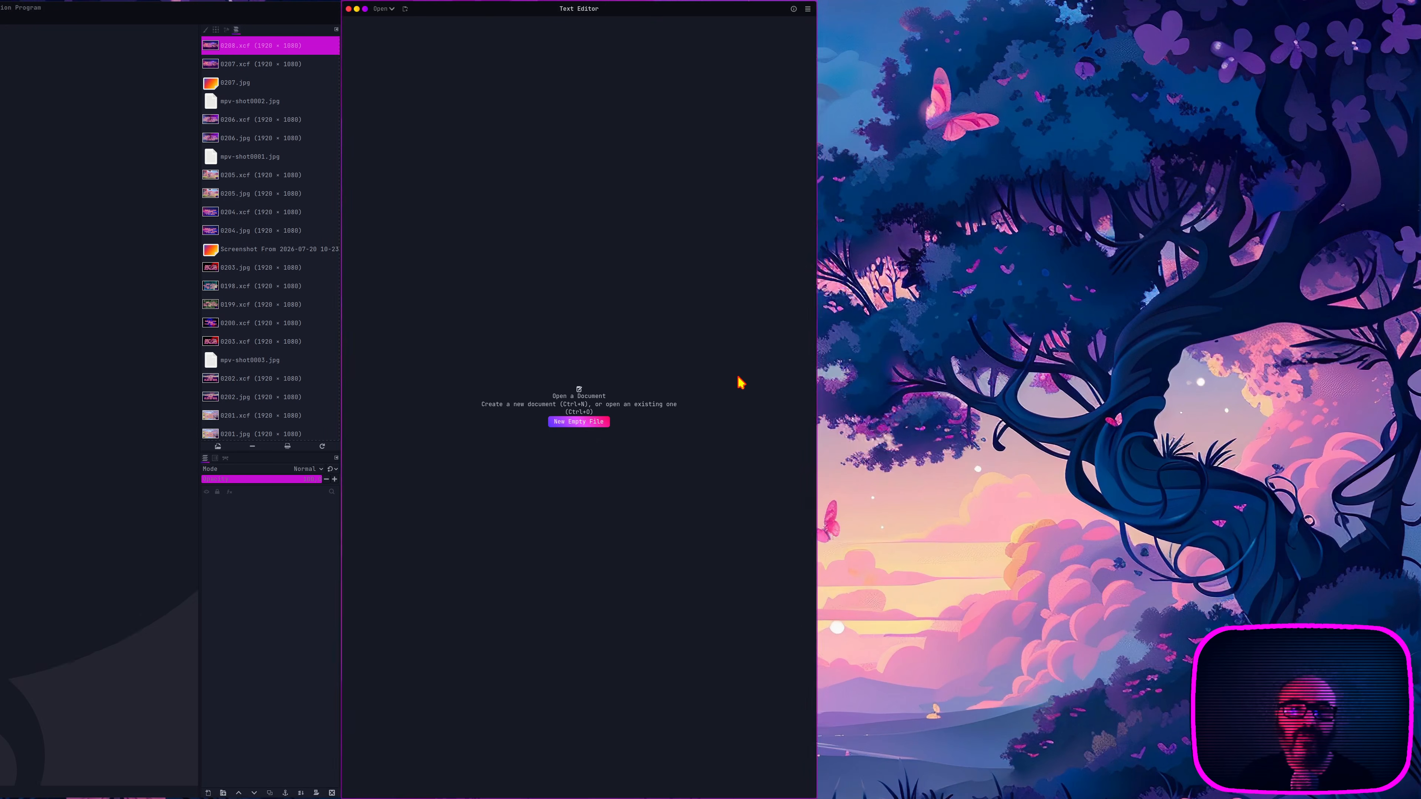
scroll(740, 383, left, 5)
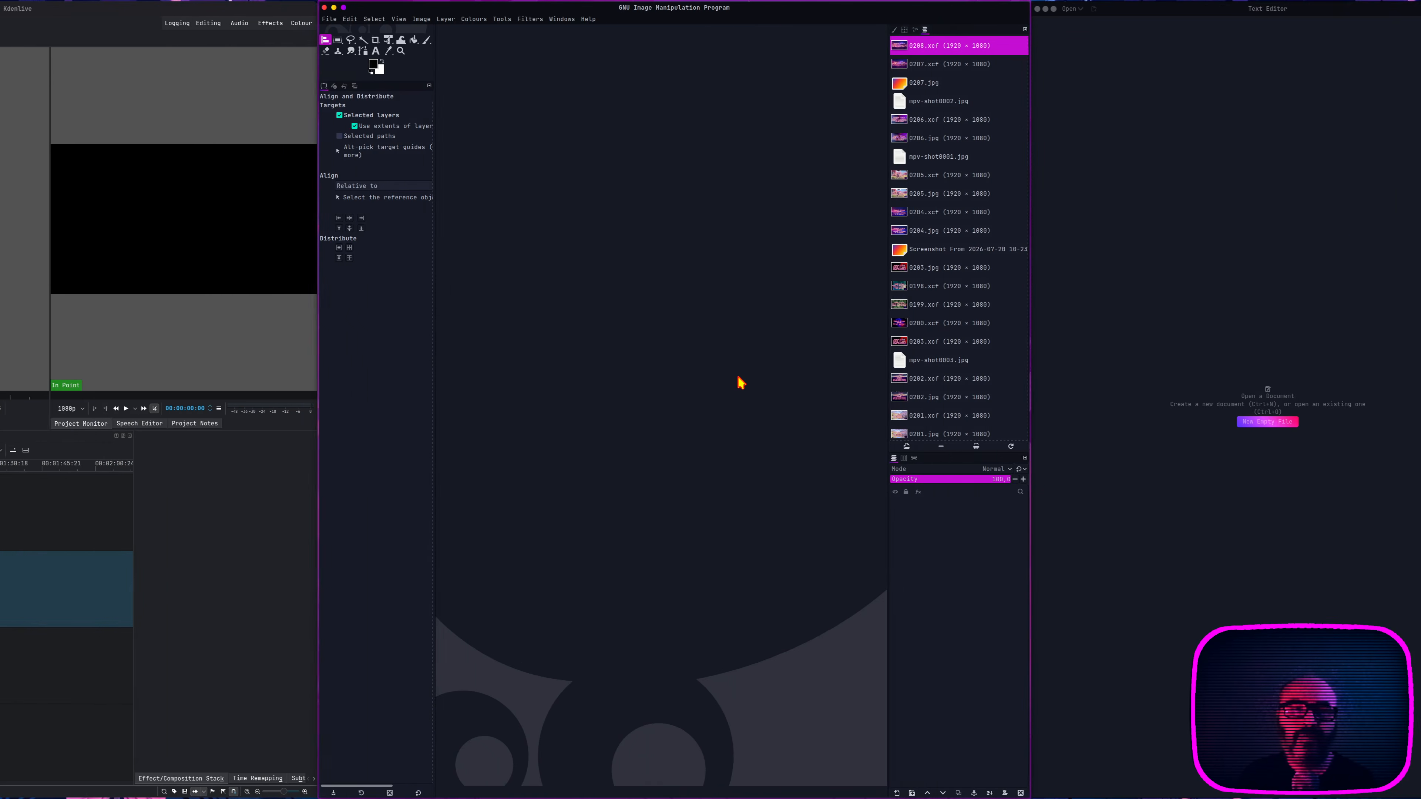
scroll(741, 383, left, 6)
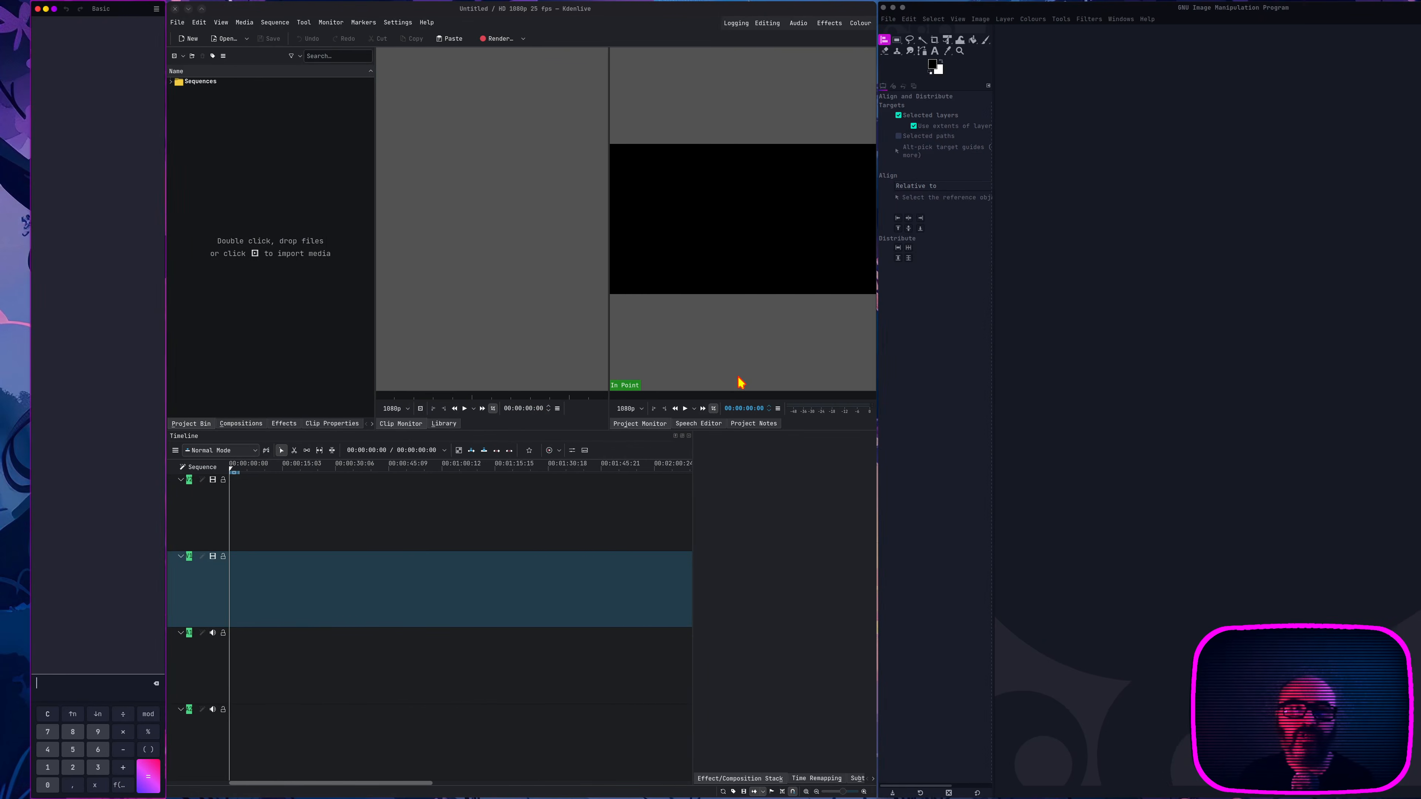
Step: Return to the first workspace and close Volume Control, Files, Resources, kitty and Characters, keeping the Vivaldi window
key(super)
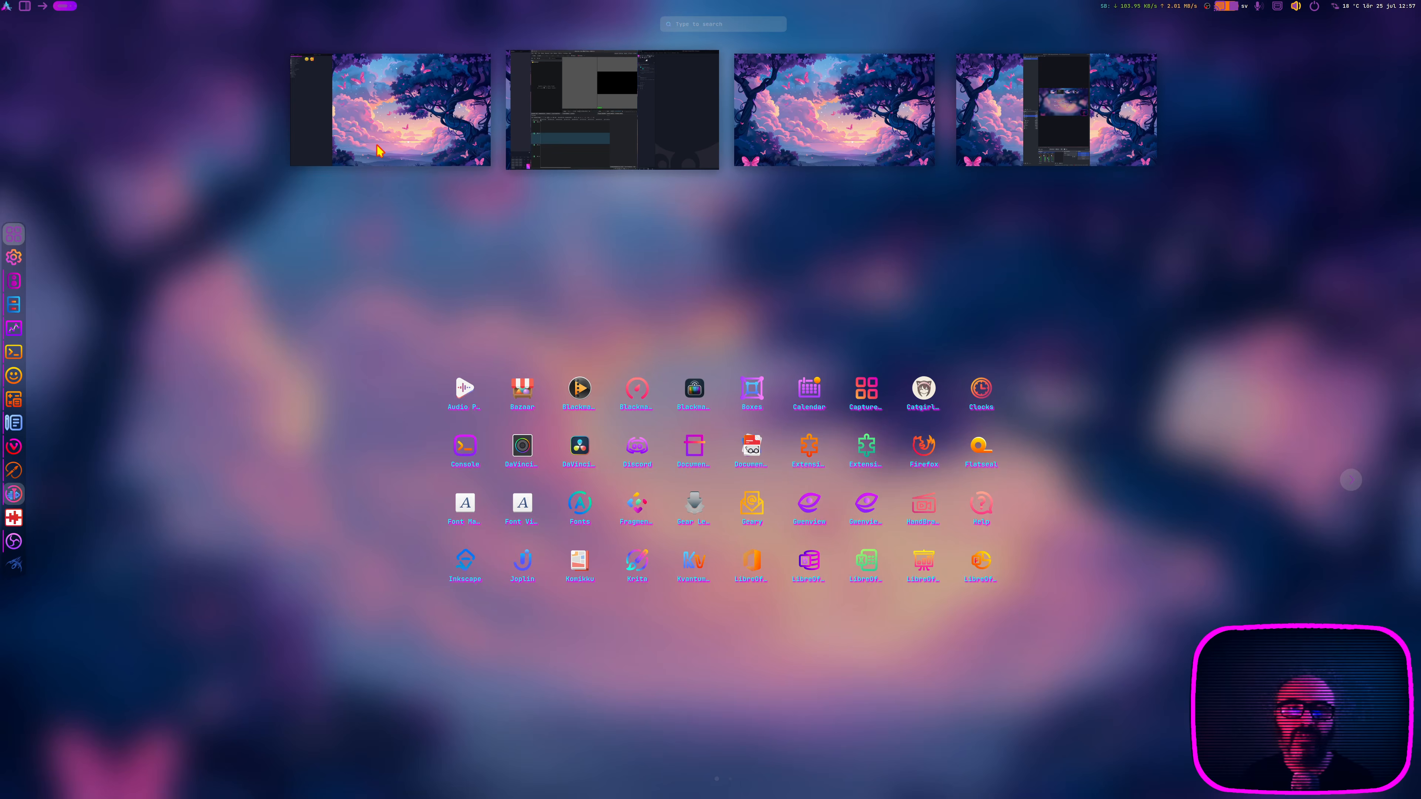
click(378, 145)
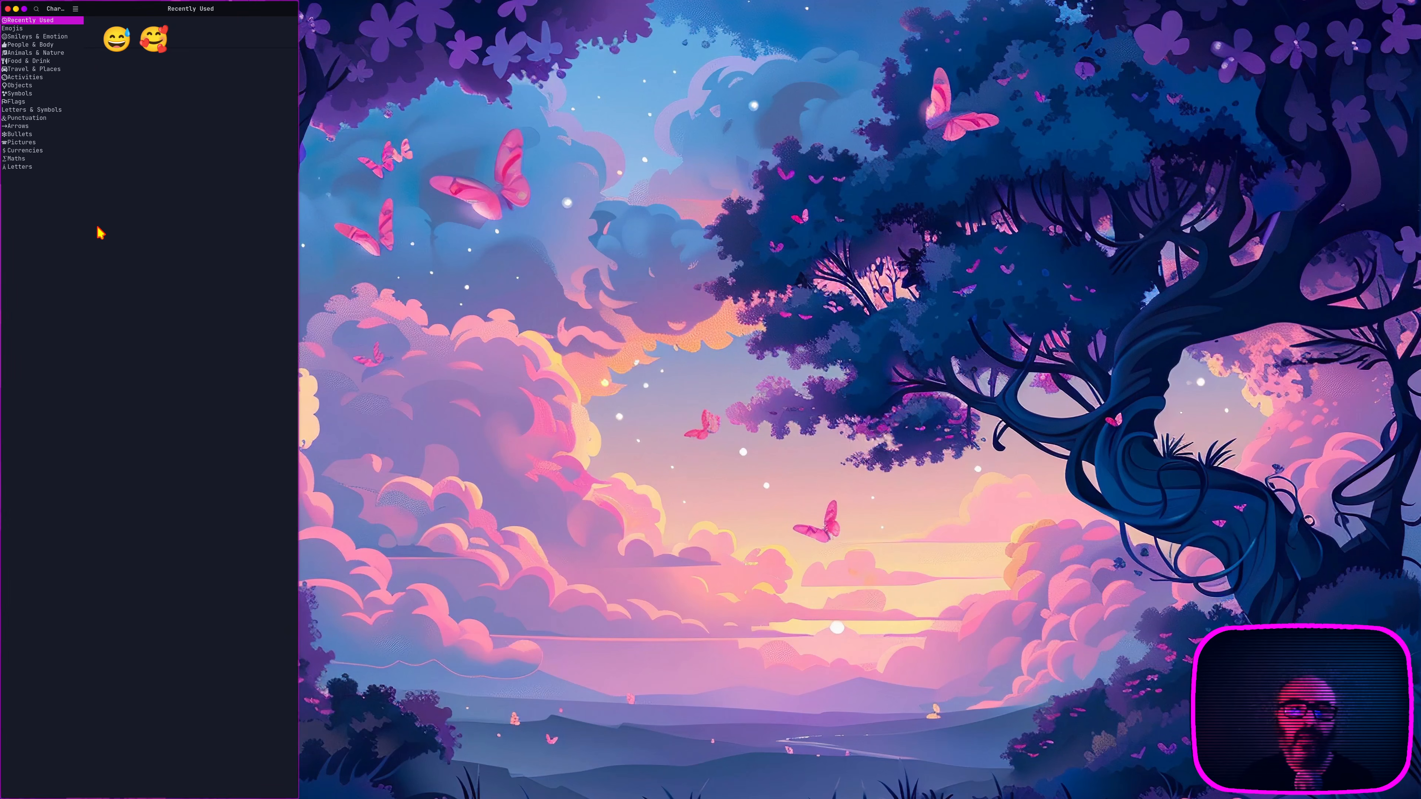
key(super+Page_Down)
key(super+Right)
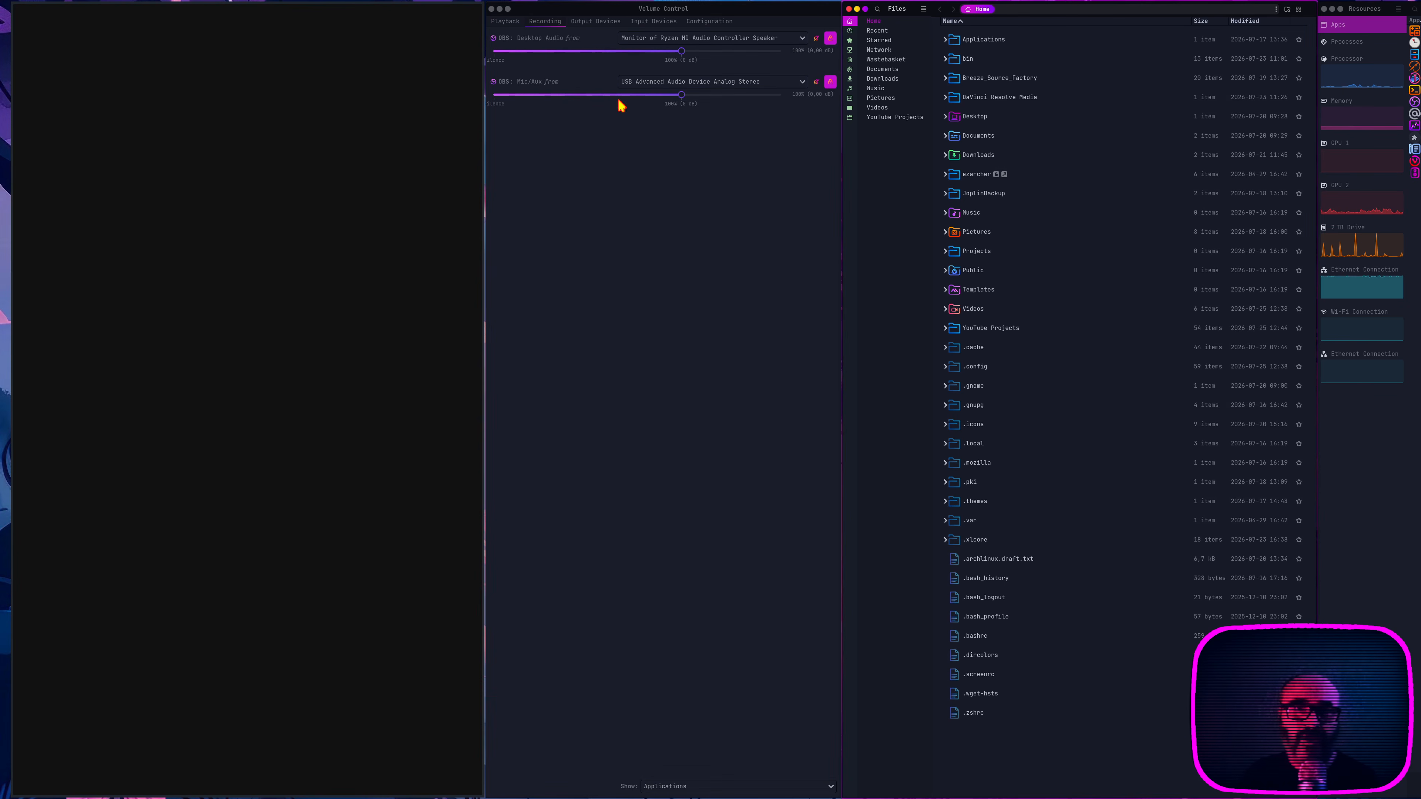
click(493, 10)
click(493, 10)
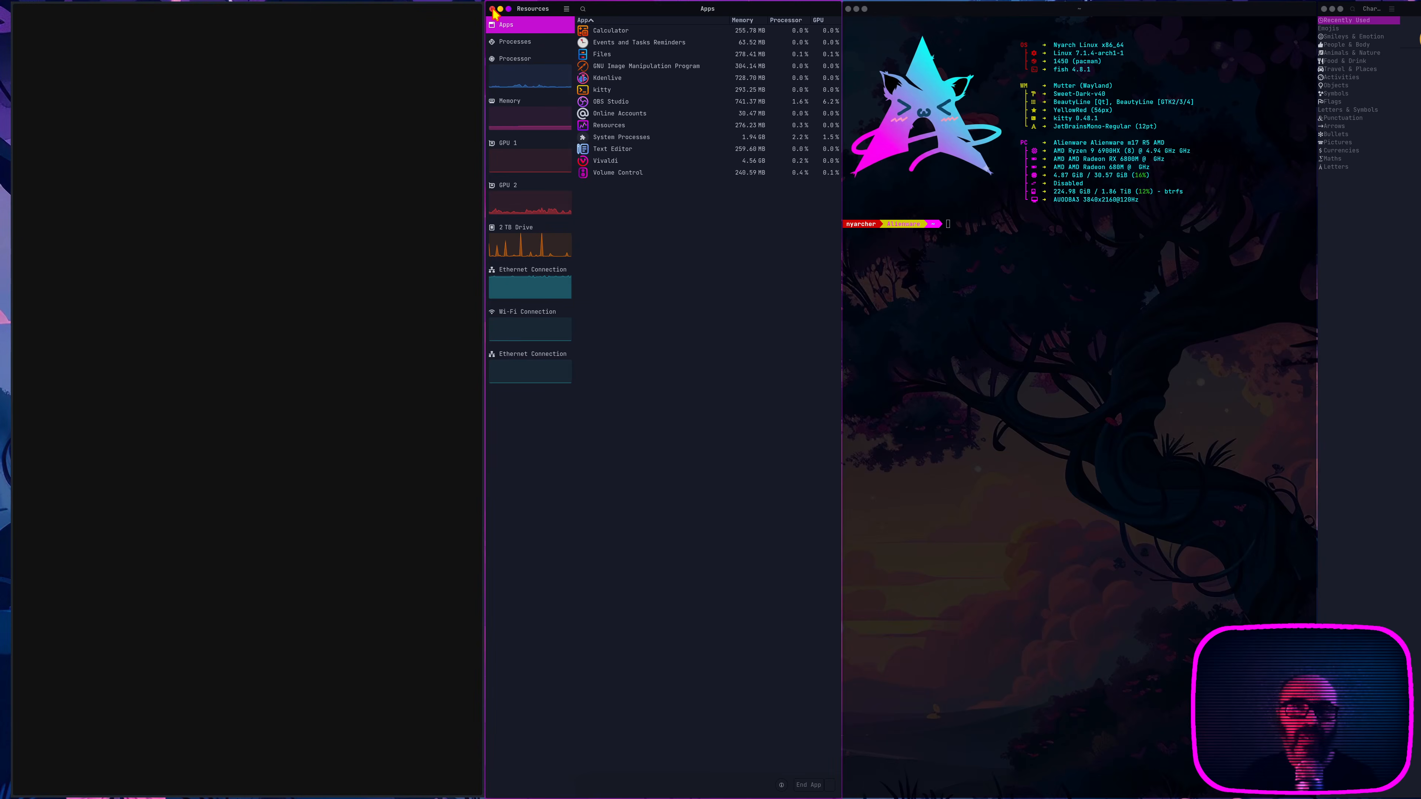
click(493, 10)
click(493, 10)
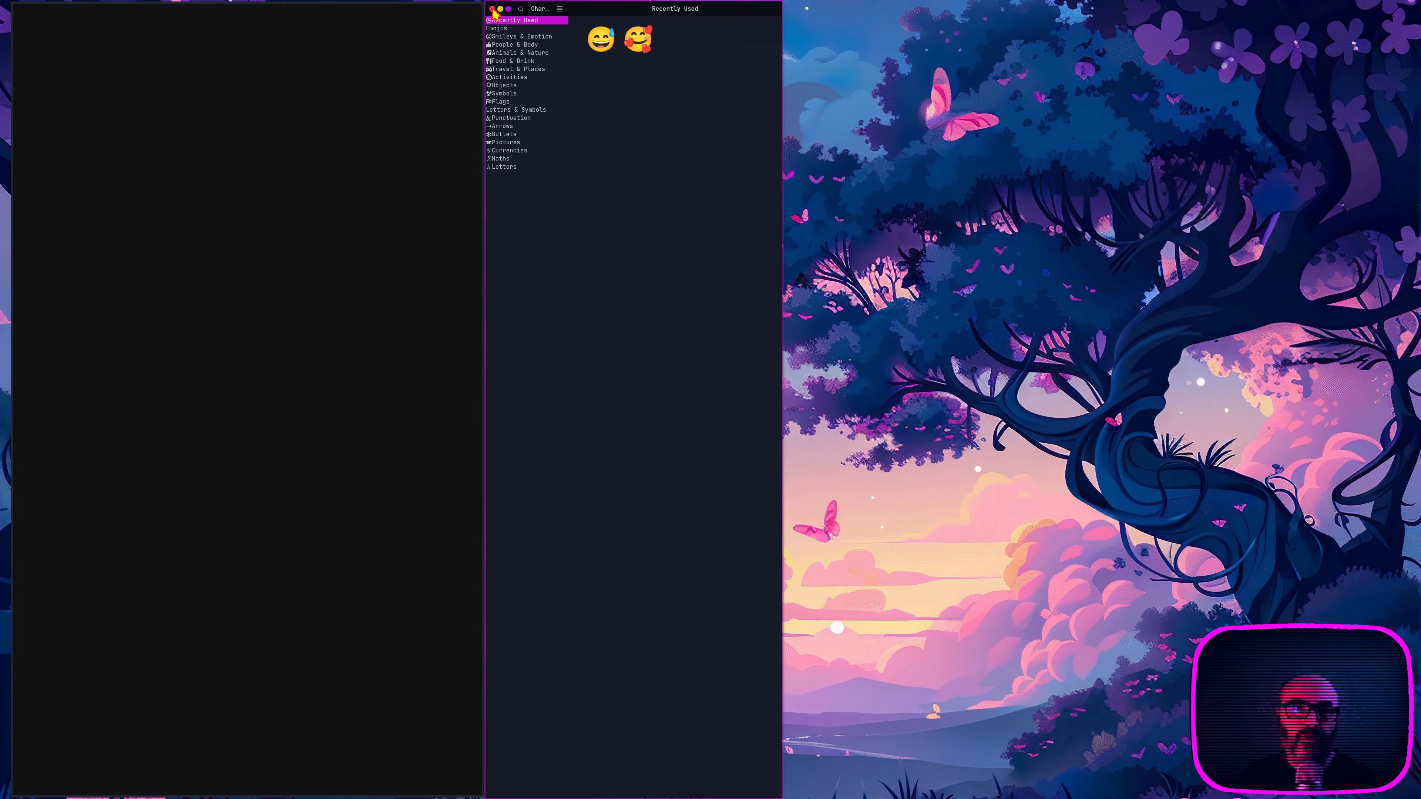
click(493, 10)
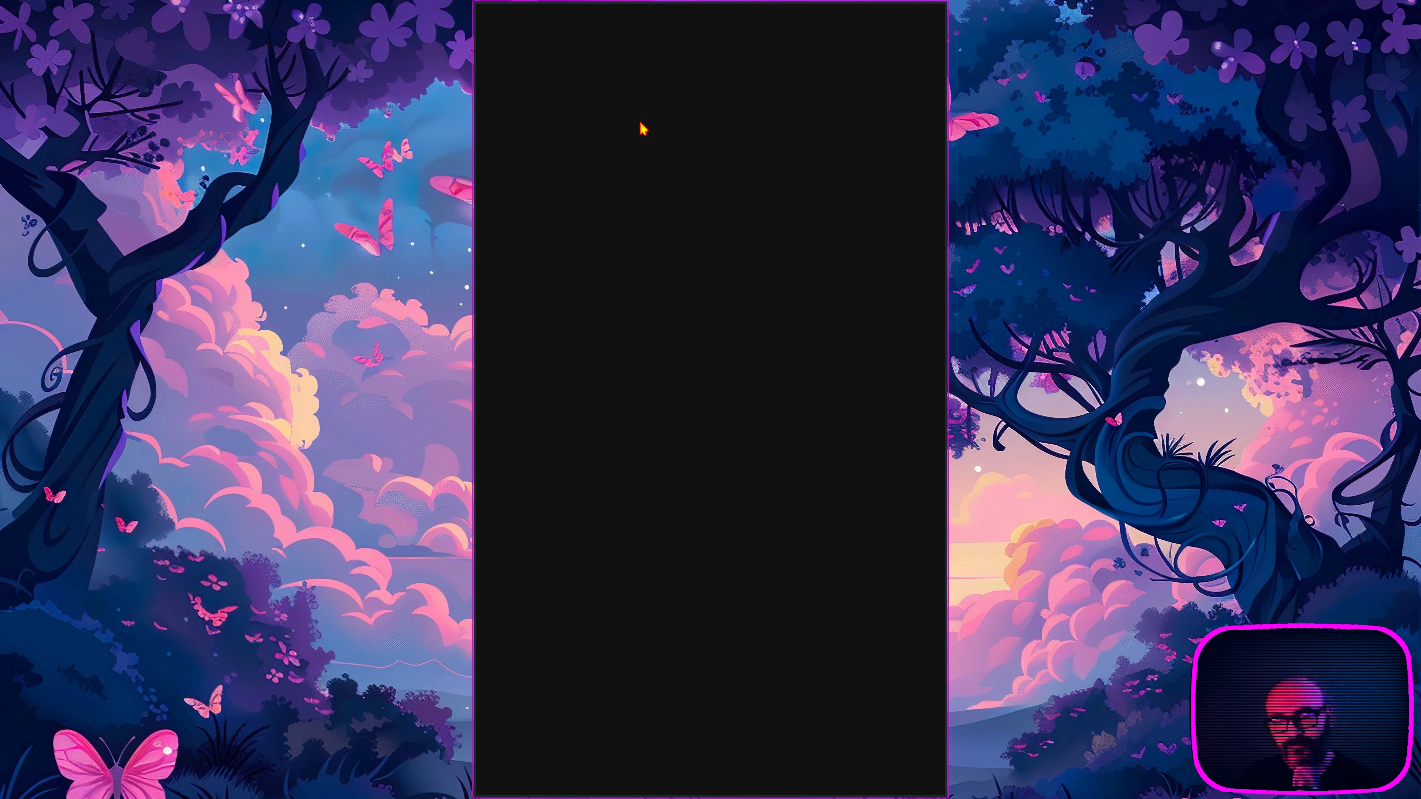
Step: Switch to the second workspace and close Calculator, Kdenlive, GNU Image Manipulation Program and Text Editor
mouse_move(0, 0)
click(618, 138)
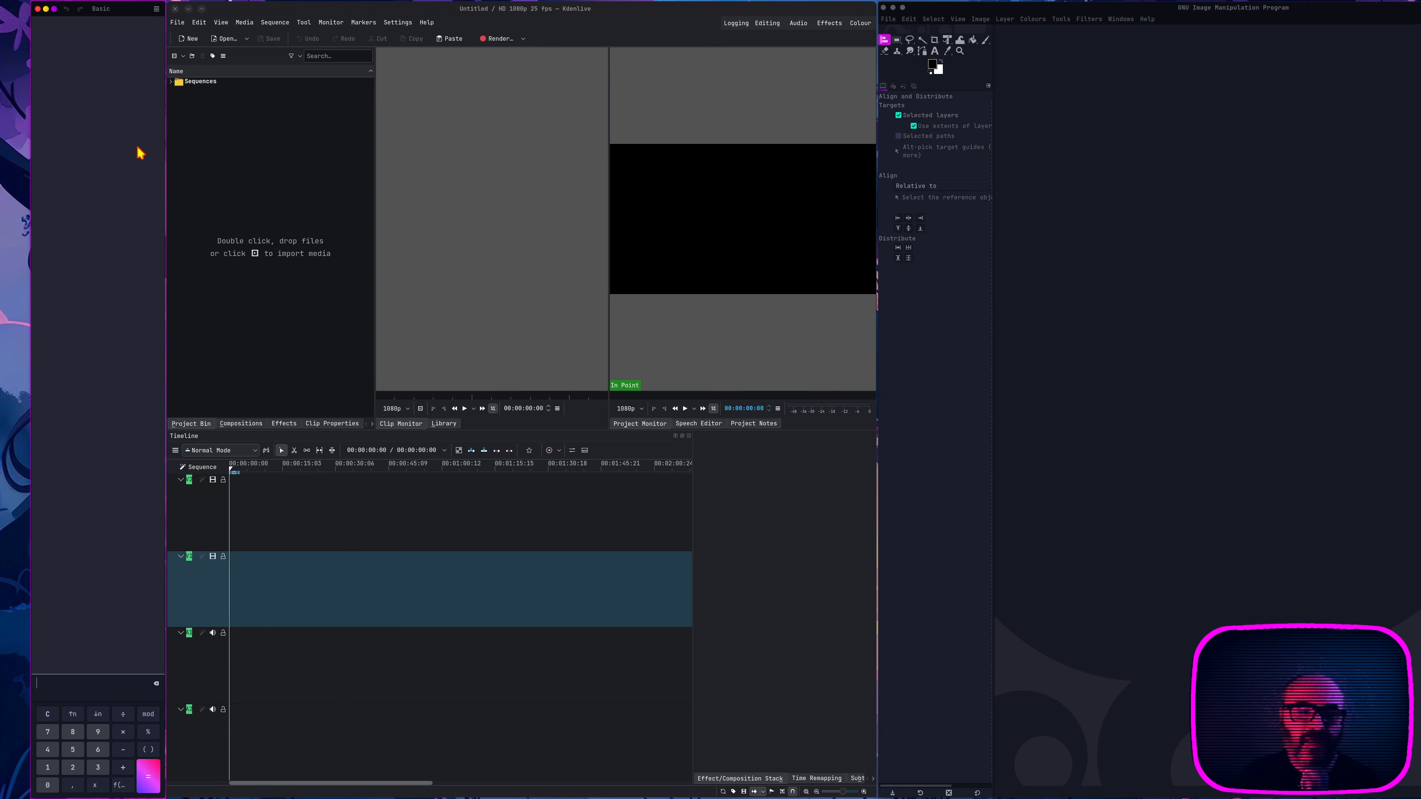
key(super+Right)
key(super+Right)
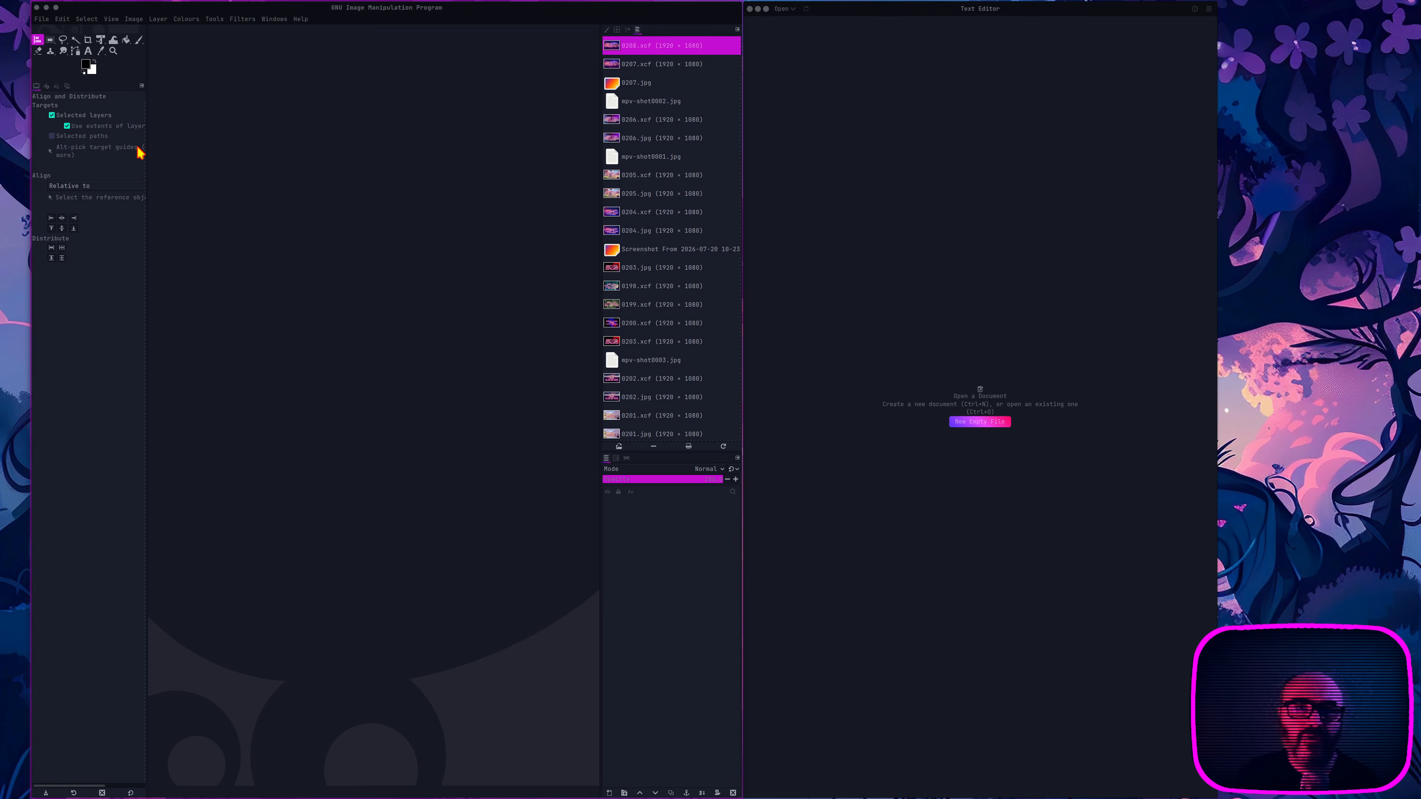
key(alt+F4)
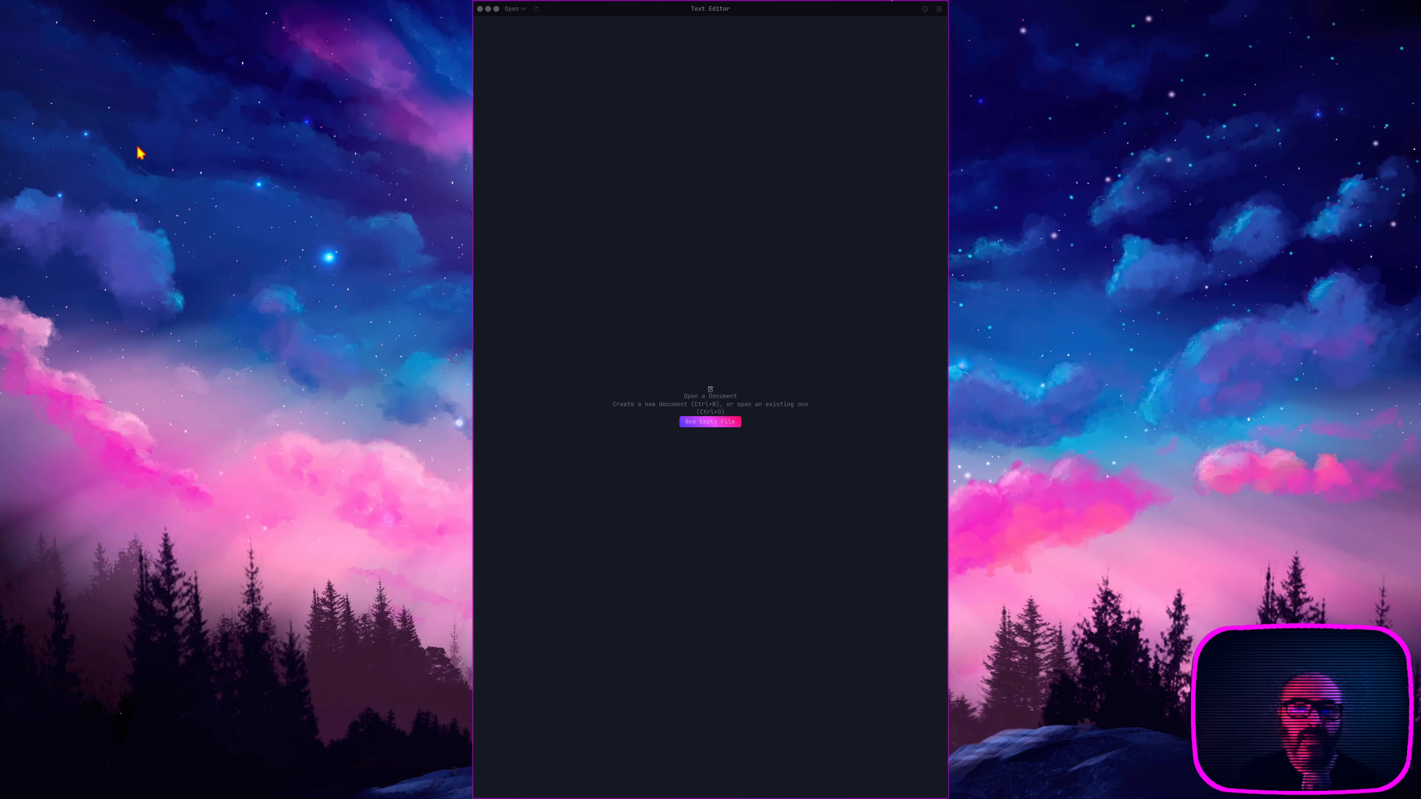
click(640, 210)
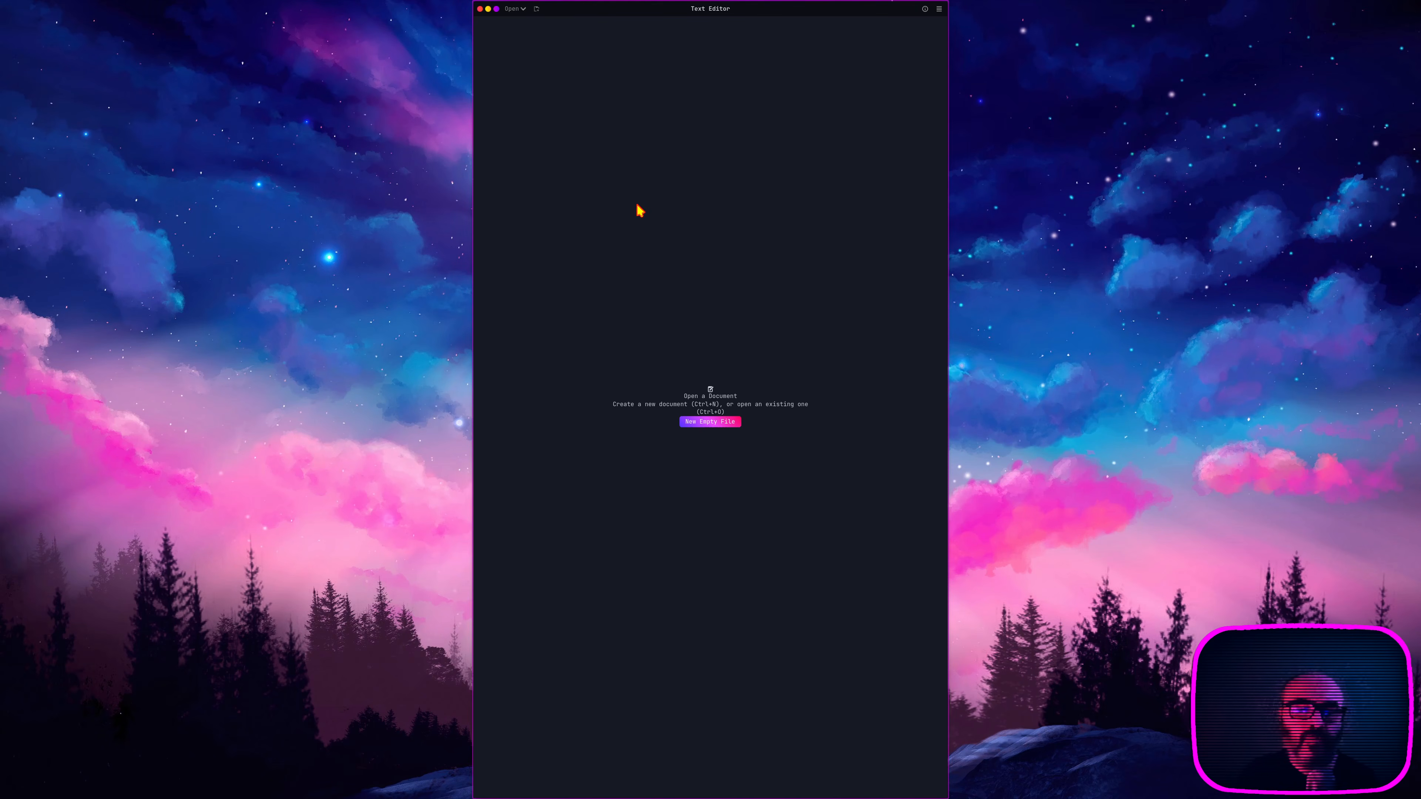
key(alt+F4)
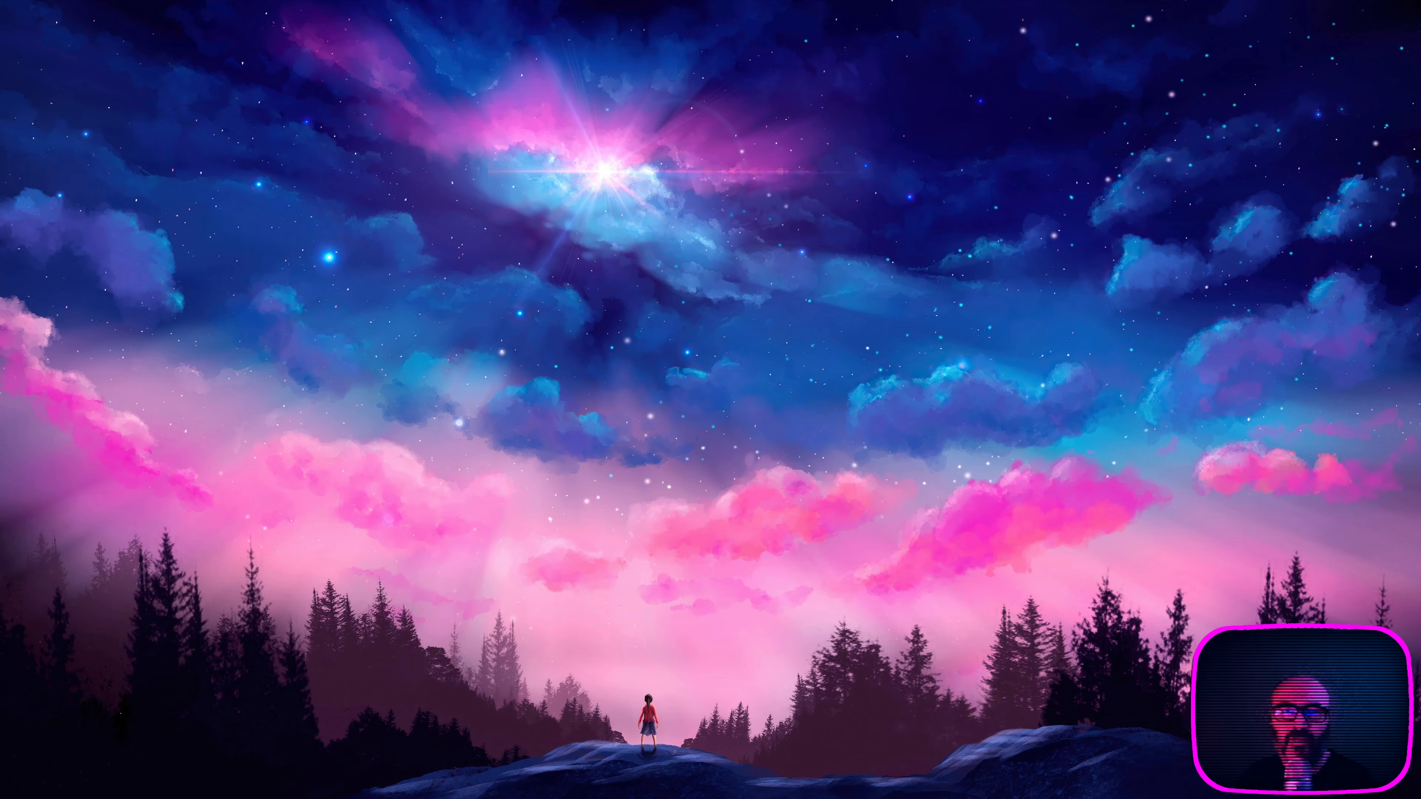
Step: Return to the first workspace holding Vivaldi and open Extension Manager from the application grid
mouse_move(1420, 1)
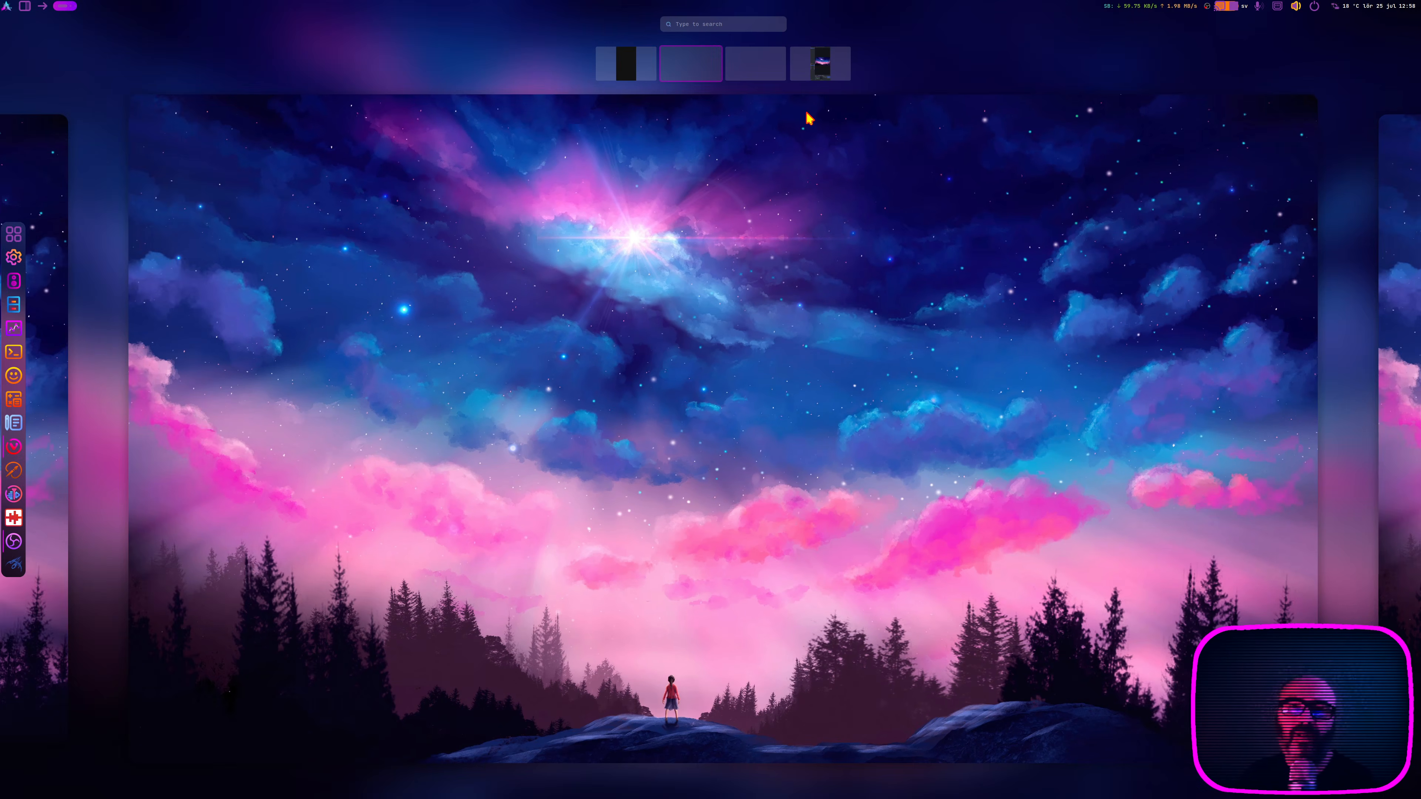
click(614, 61)
click(673, 271)
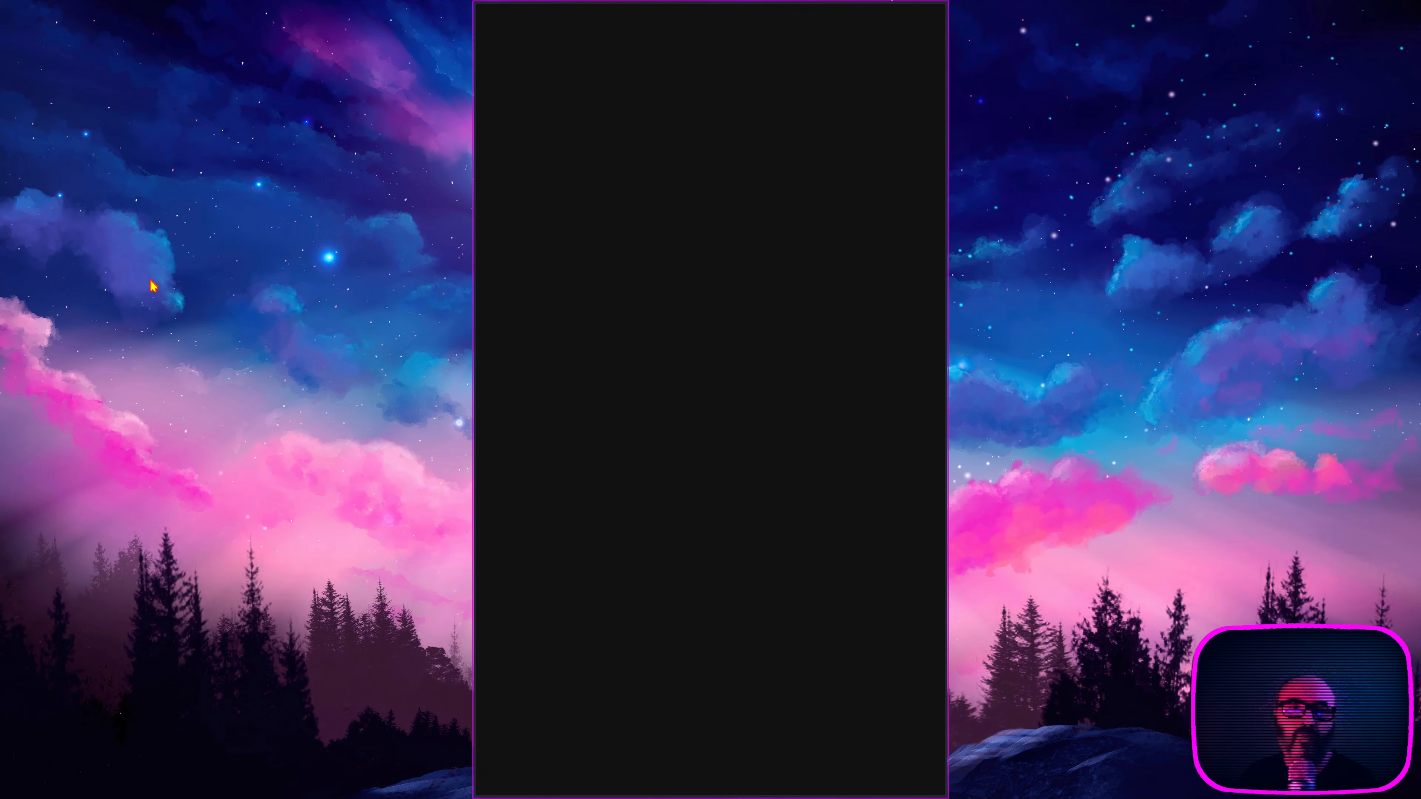
mouse_move(15, 332)
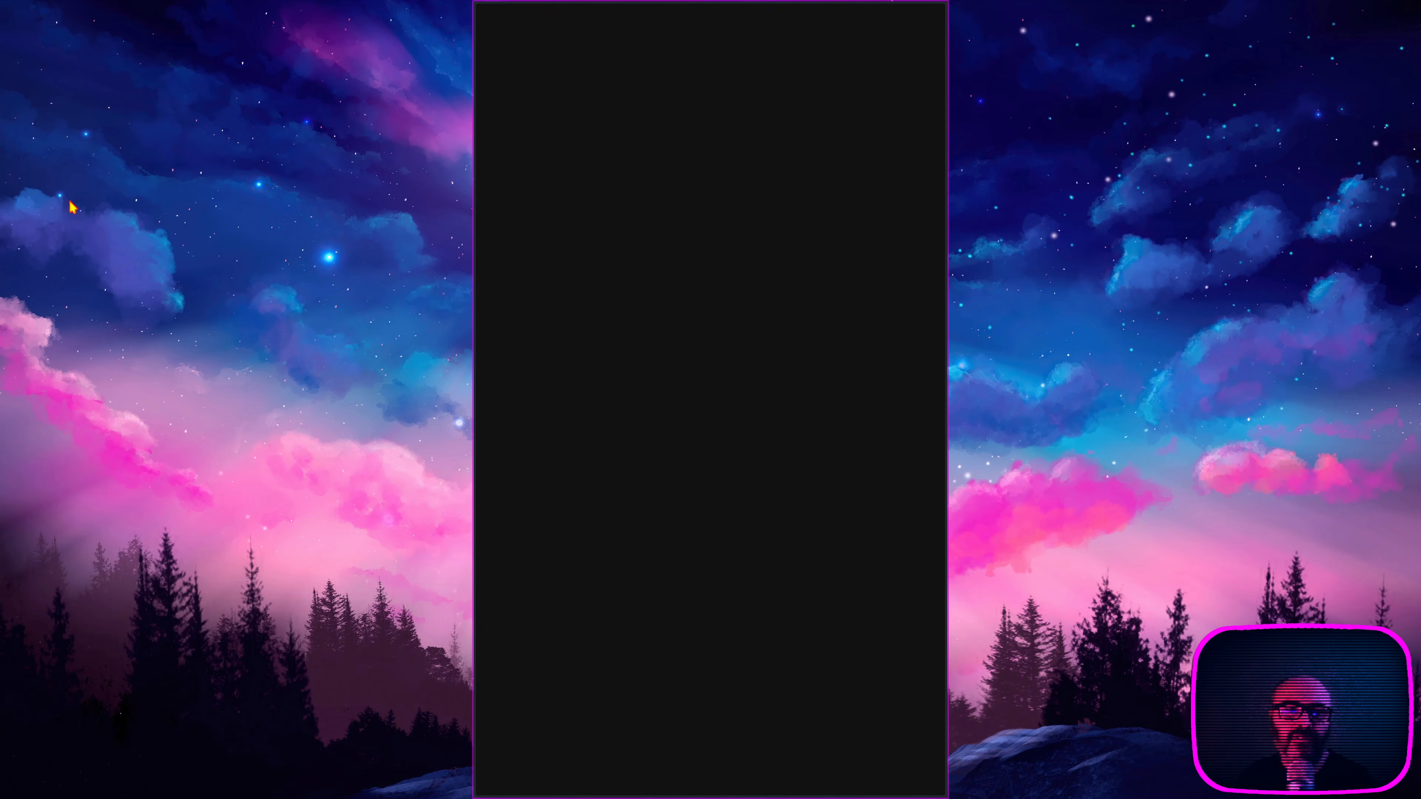
click(14, 235)
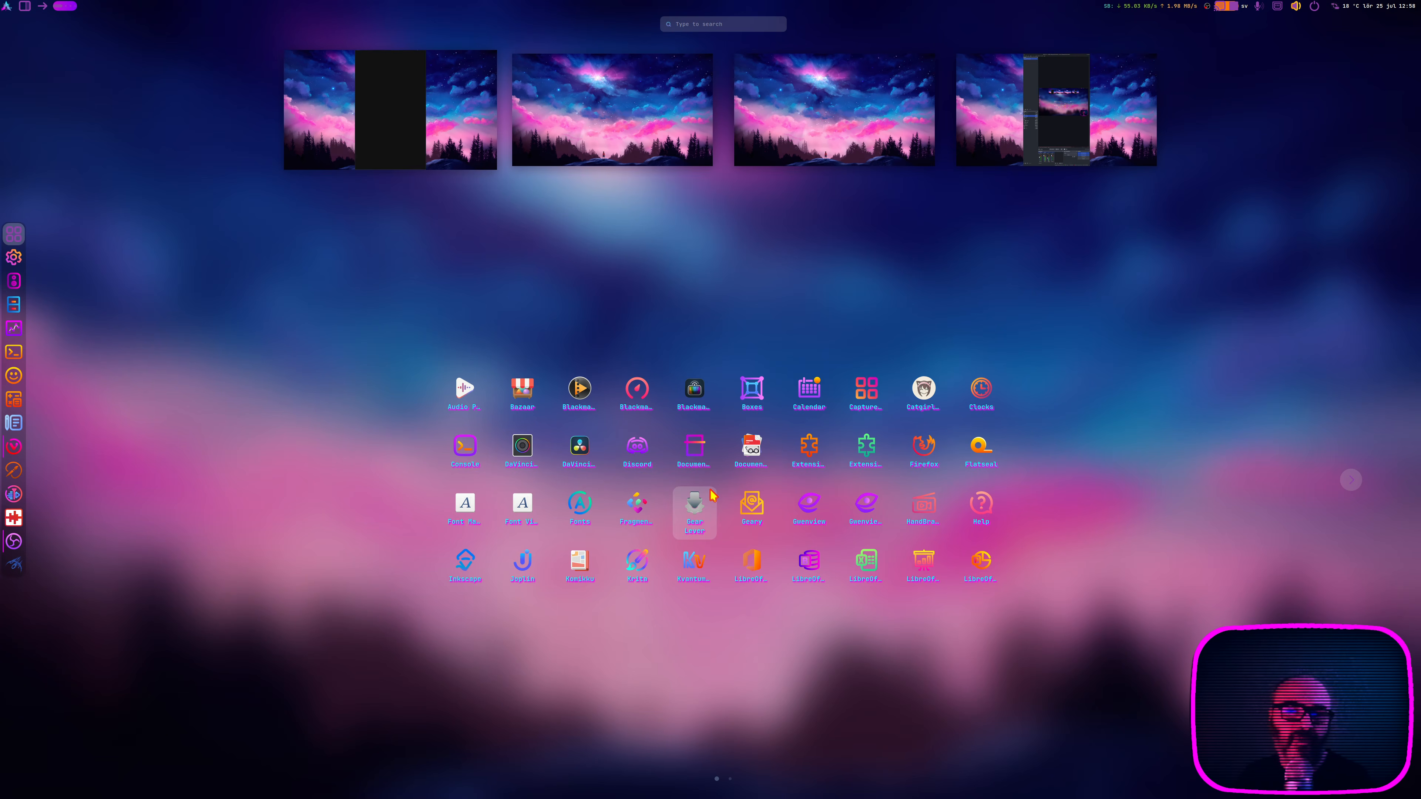
click(809, 448)
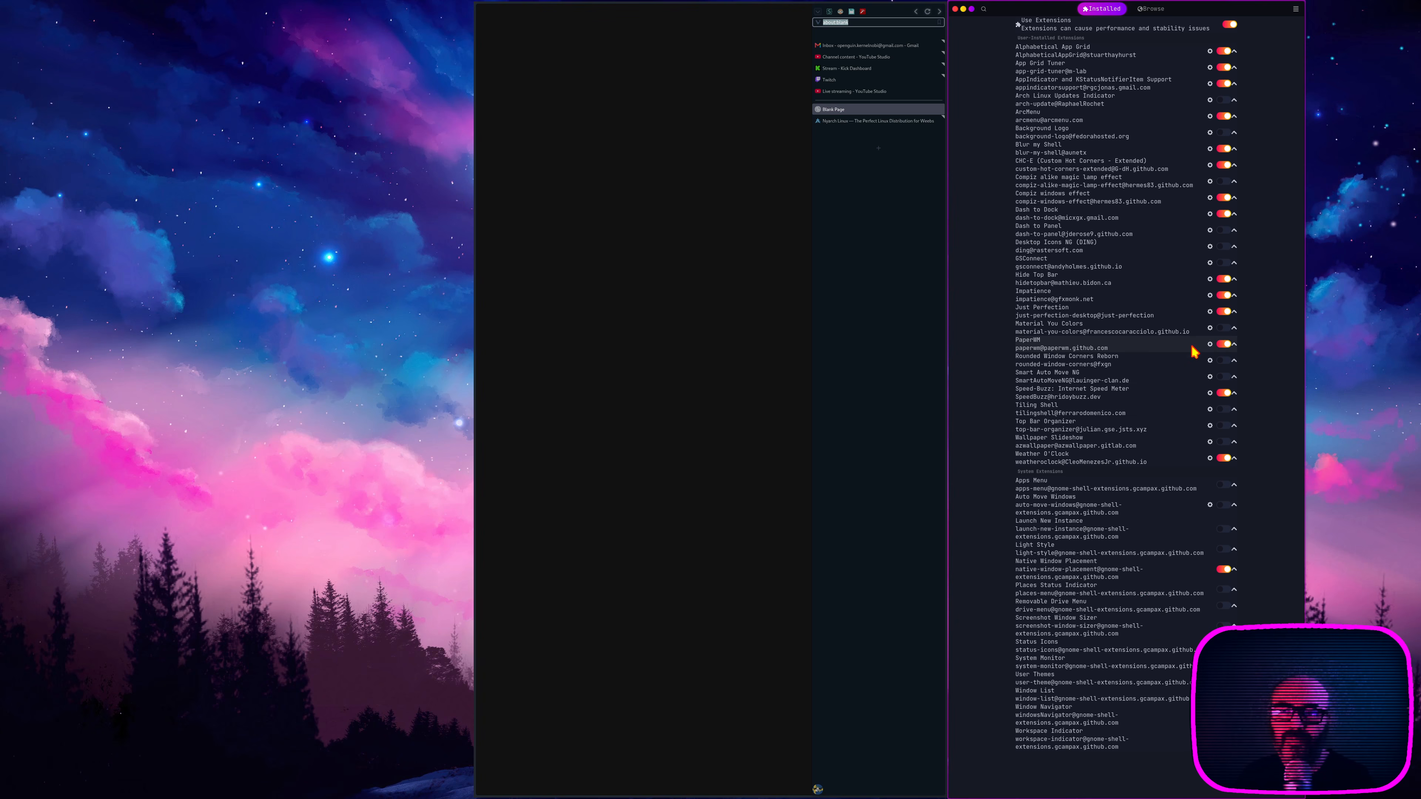
Step: Disable the PaperWM extension, enable Smart Auto Move NG and Rounded Window Corners Reborn, and dismiss the Extension Manager window
click(1223, 344)
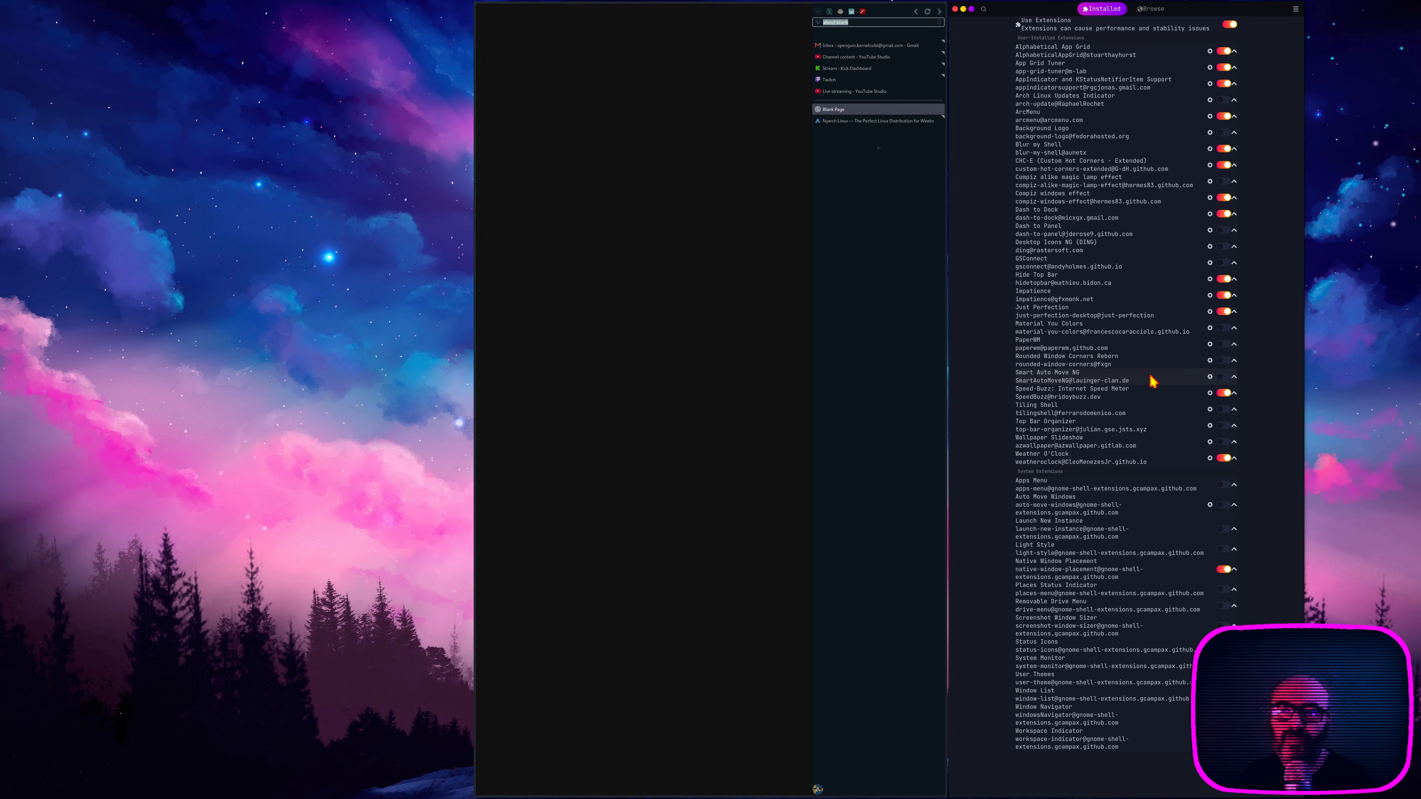
click(1223, 377)
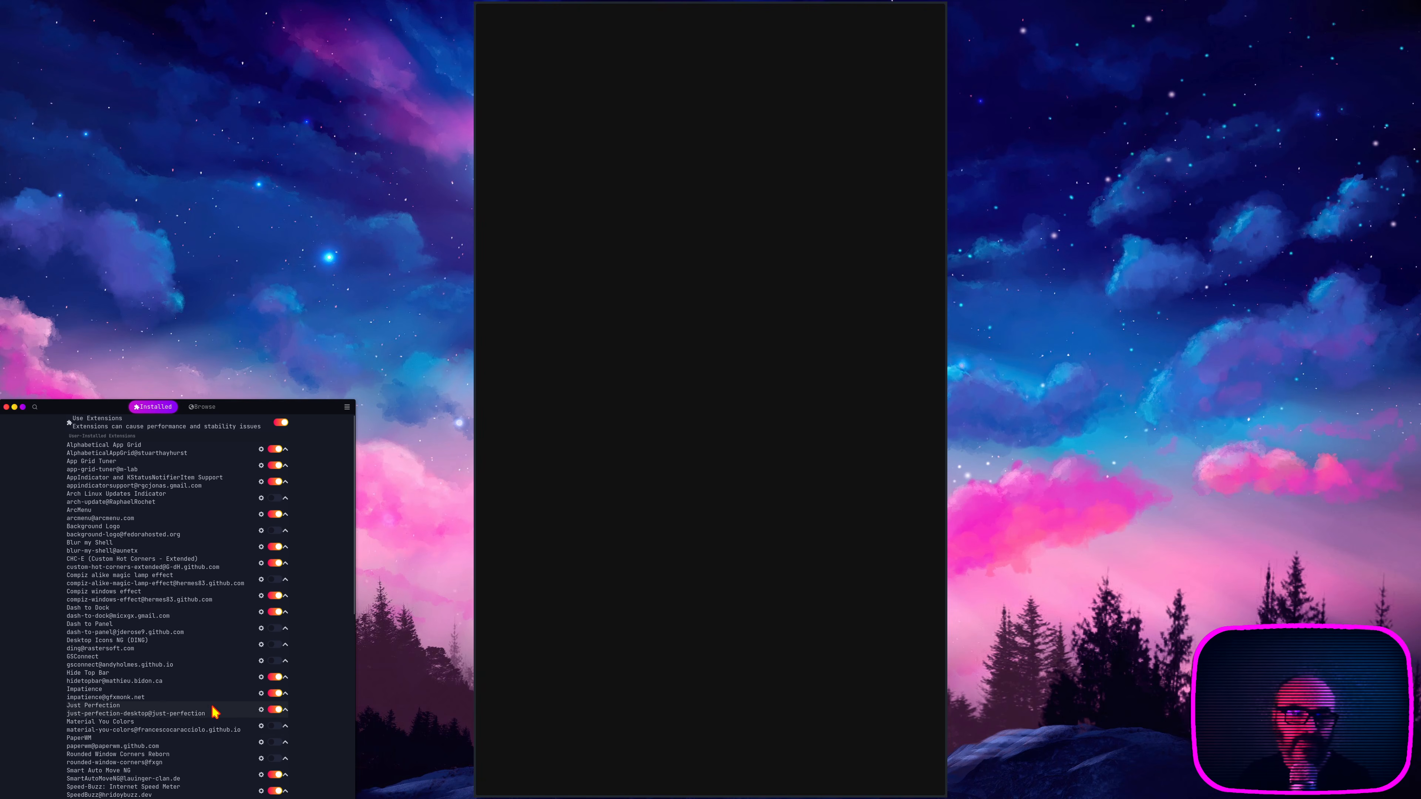
scroll(210, 712, down, 1)
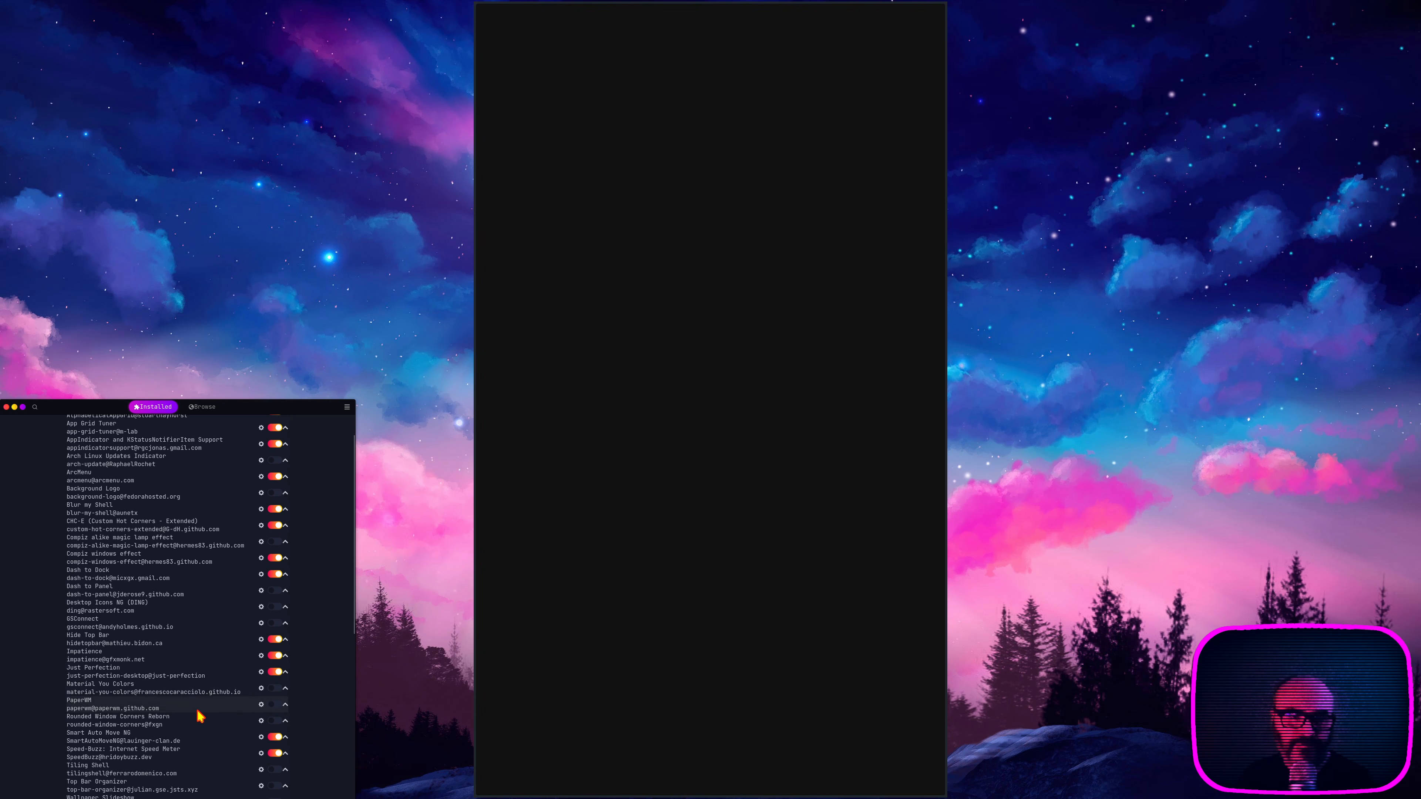
click(274, 721)
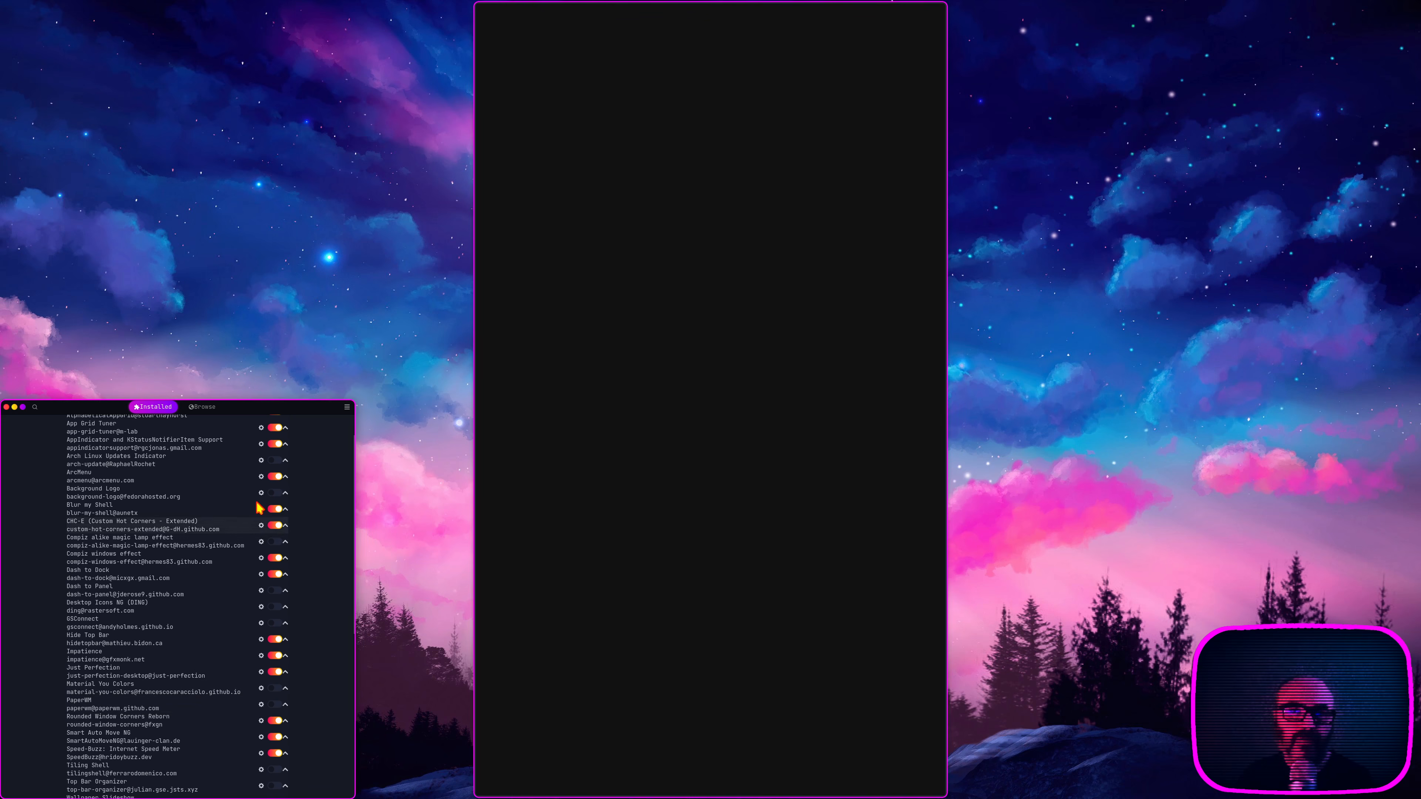
click(15, 407)
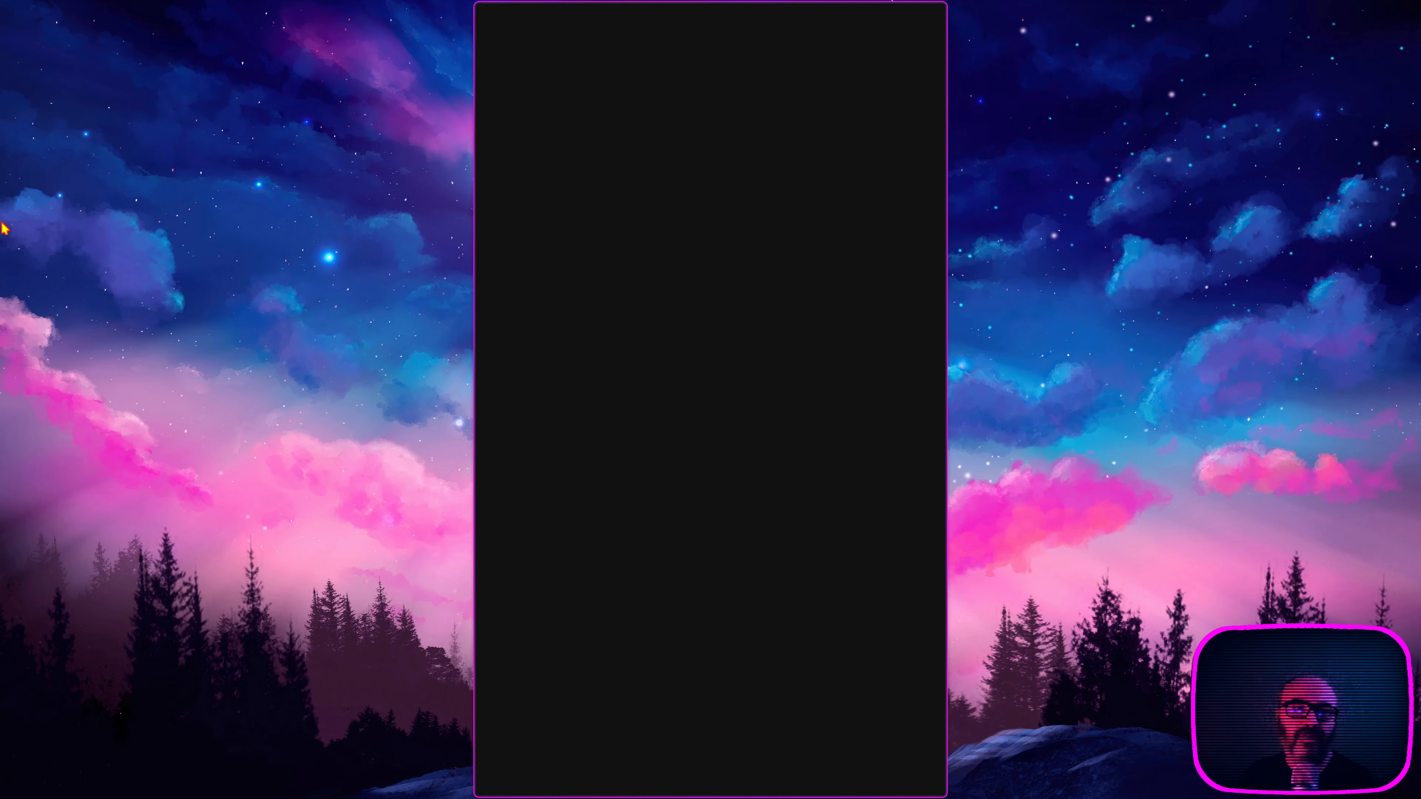
Step: Reopen Extension Manager from the application grid, enable the Tiling Shell extension, and close the window
click(10, 244)
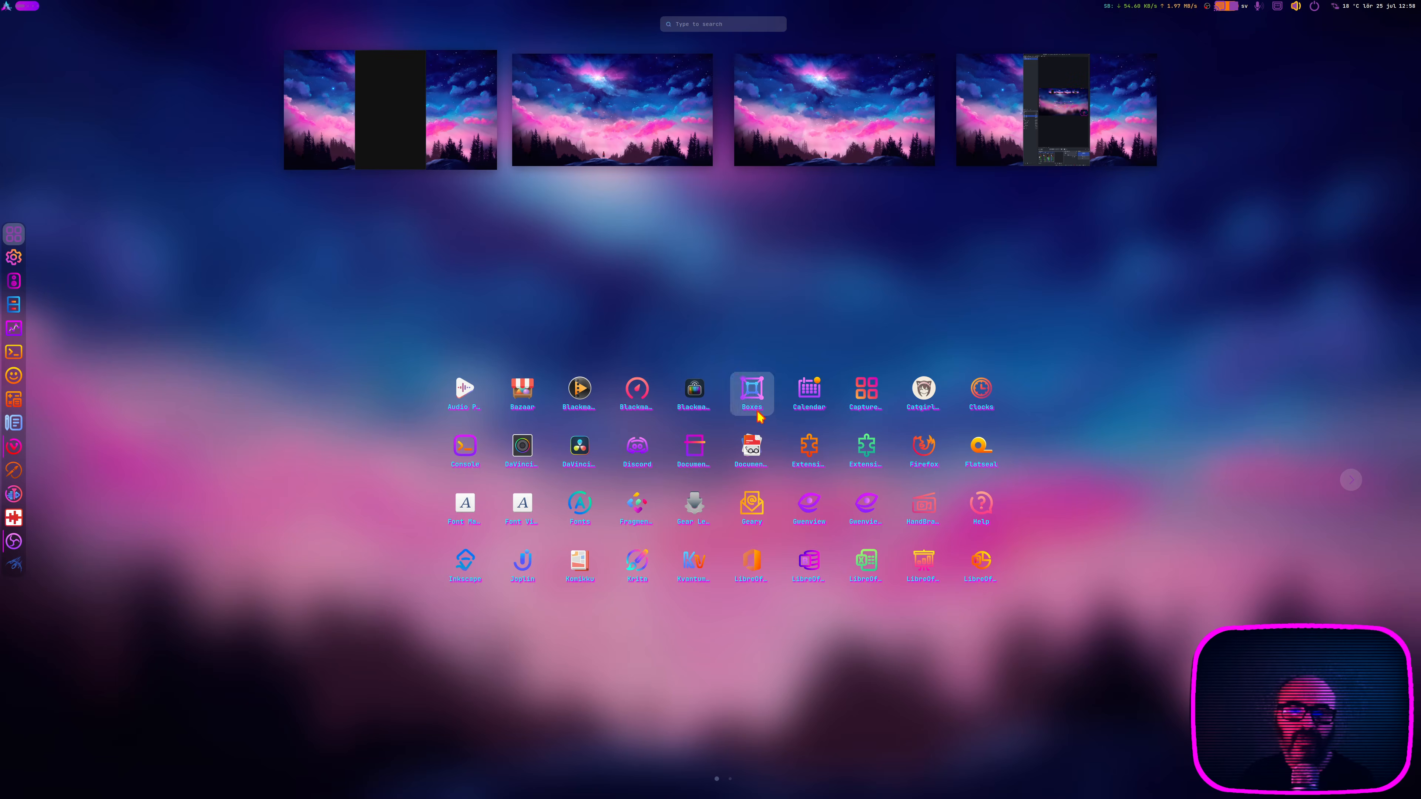
click(806, 439)
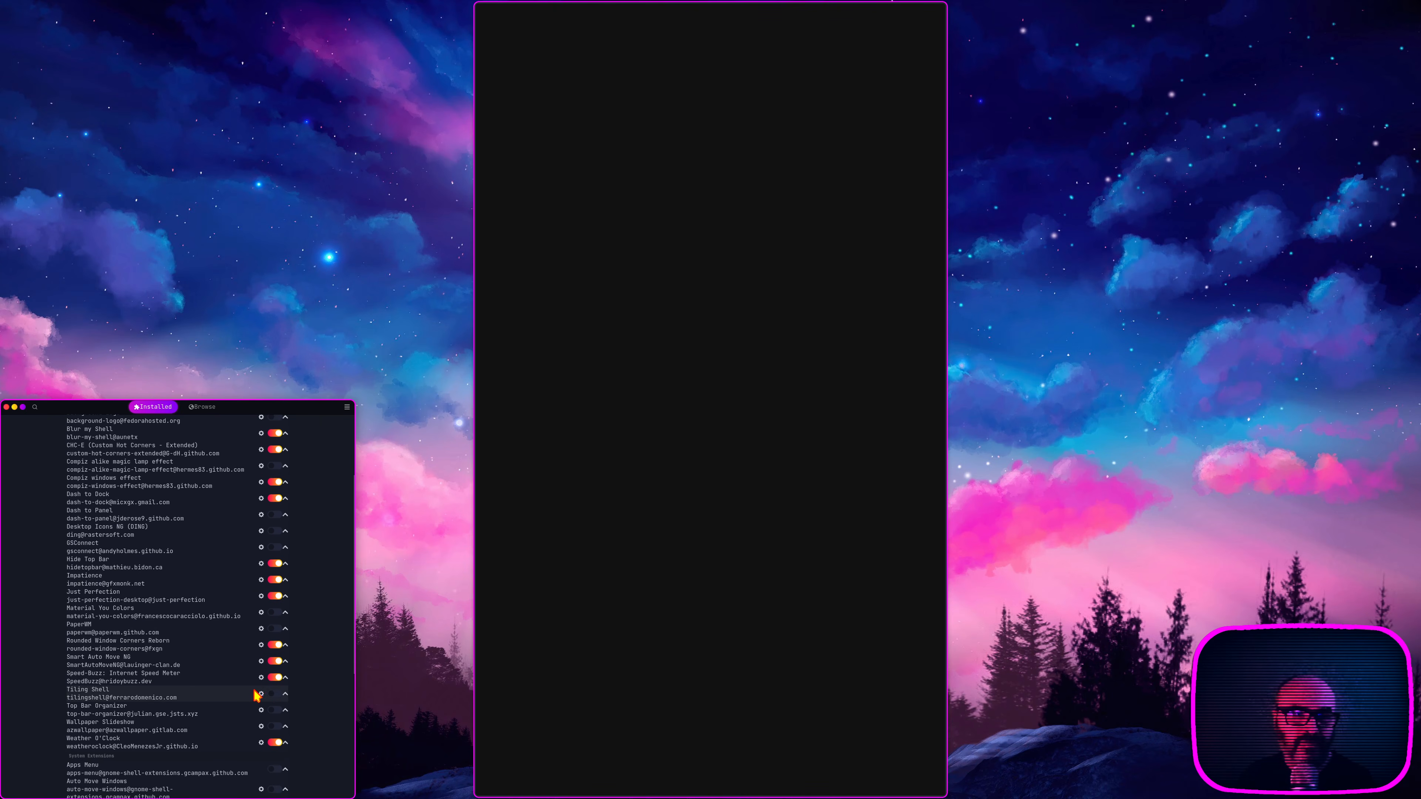
click(275, 693)
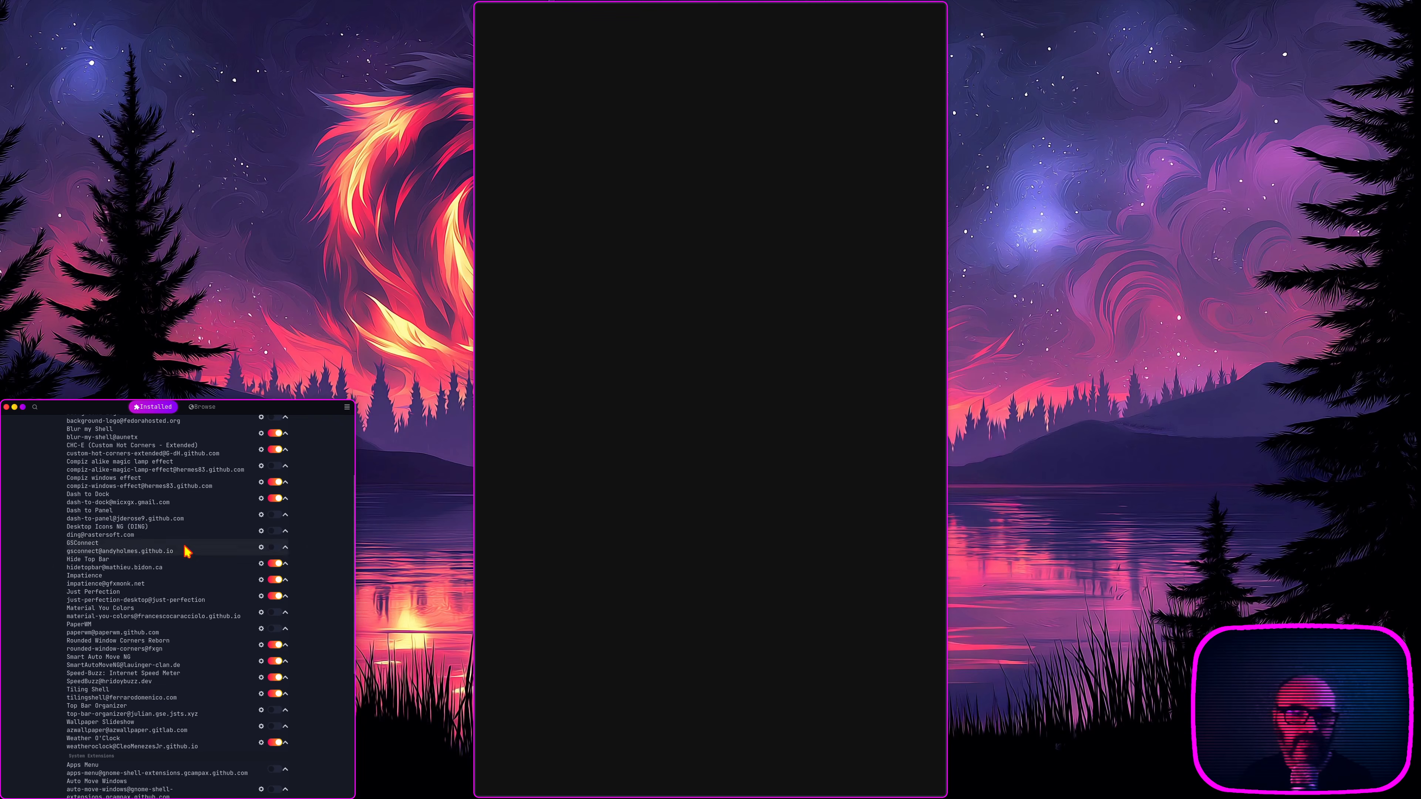
click(6, 407)
Step: Snap the remaining Vivaldi window into the desktop's upper-left tile and close it
mouse_move(623, 7)
mouse_down()
mouse_move(600, 20)
mouse_move(620, 14)
mouse_up()
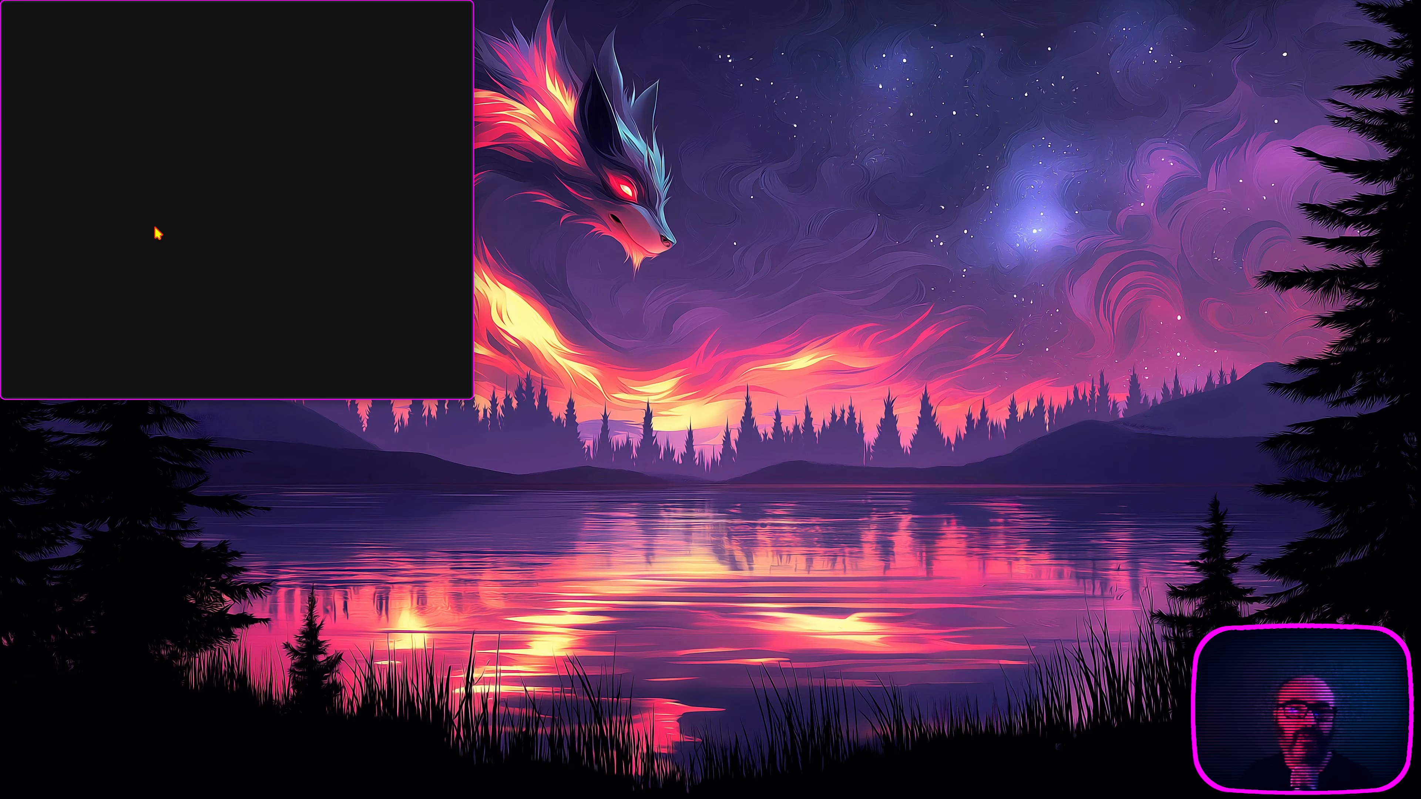
key(alt+F4)
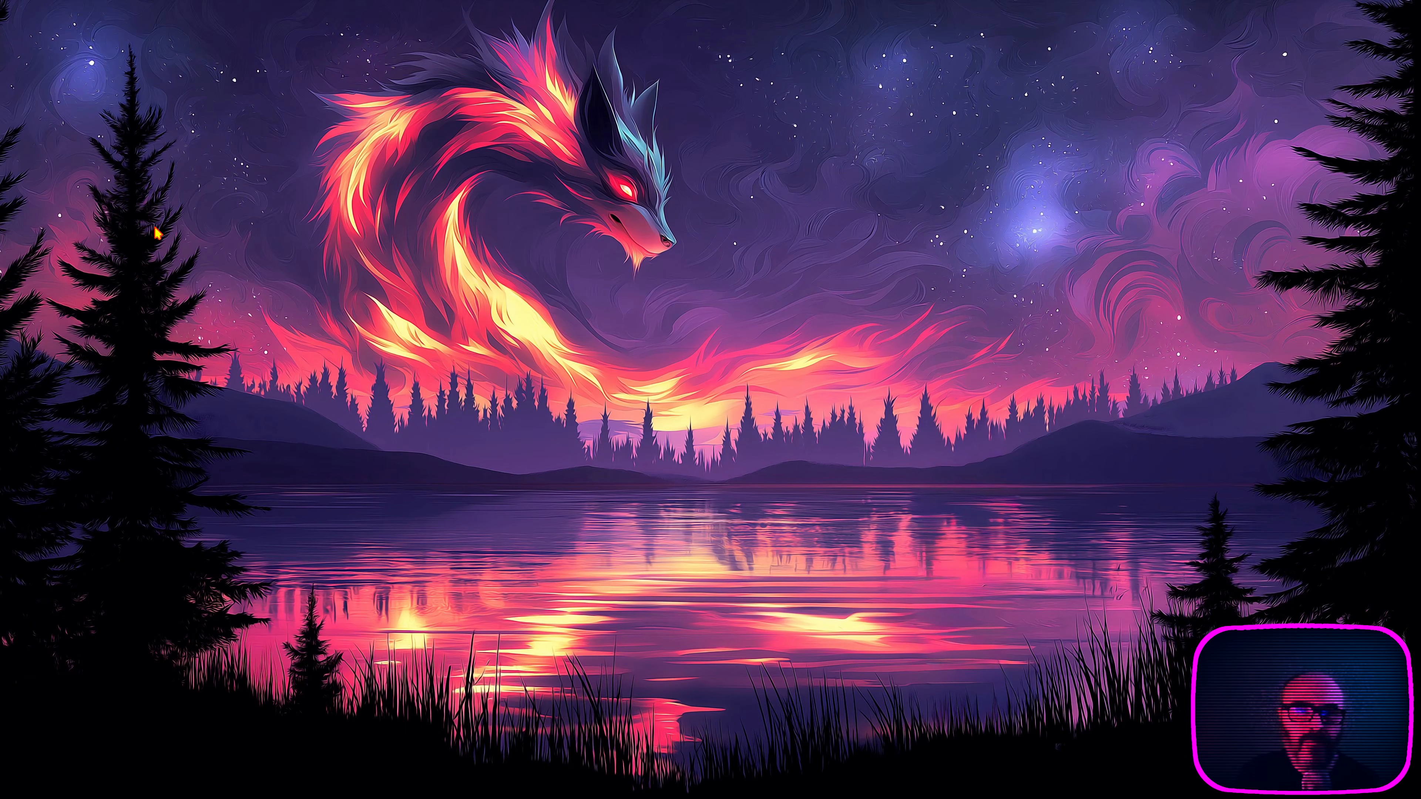